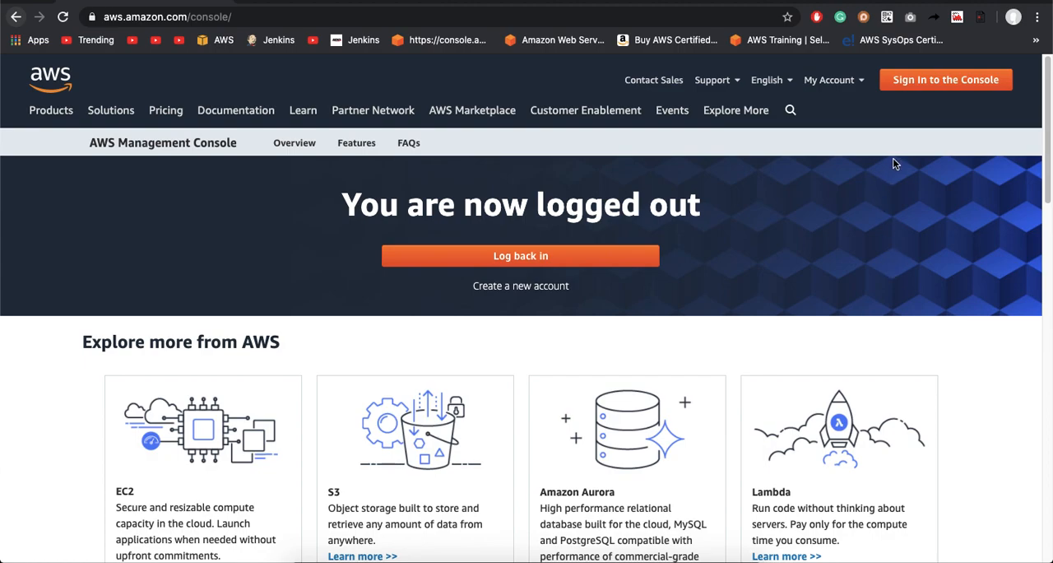
Step: Start signing in to the AWS console as root user and submit the account's e-mail address
left_click(948, 89)
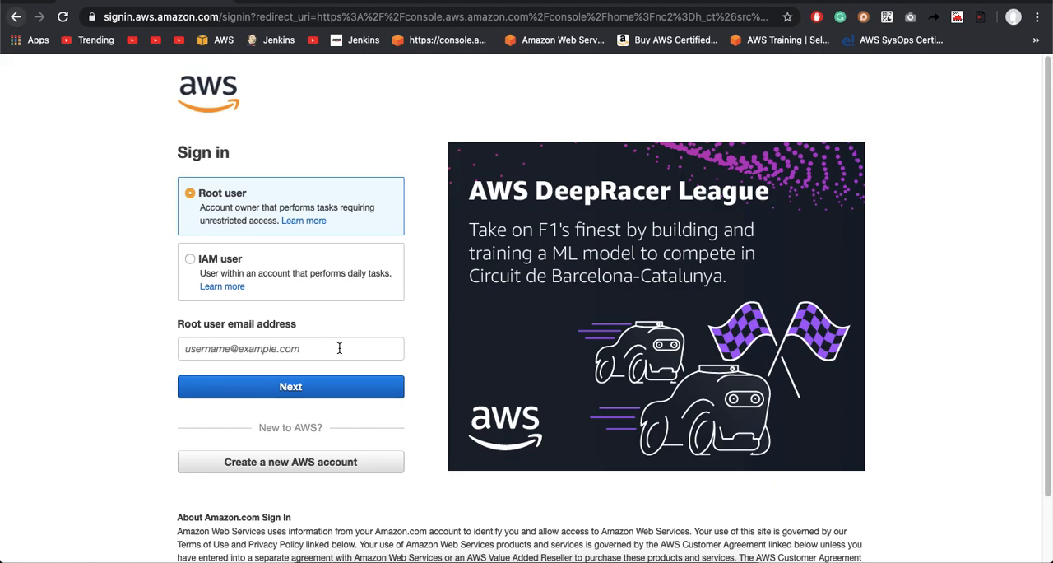
left_click(339, 348)
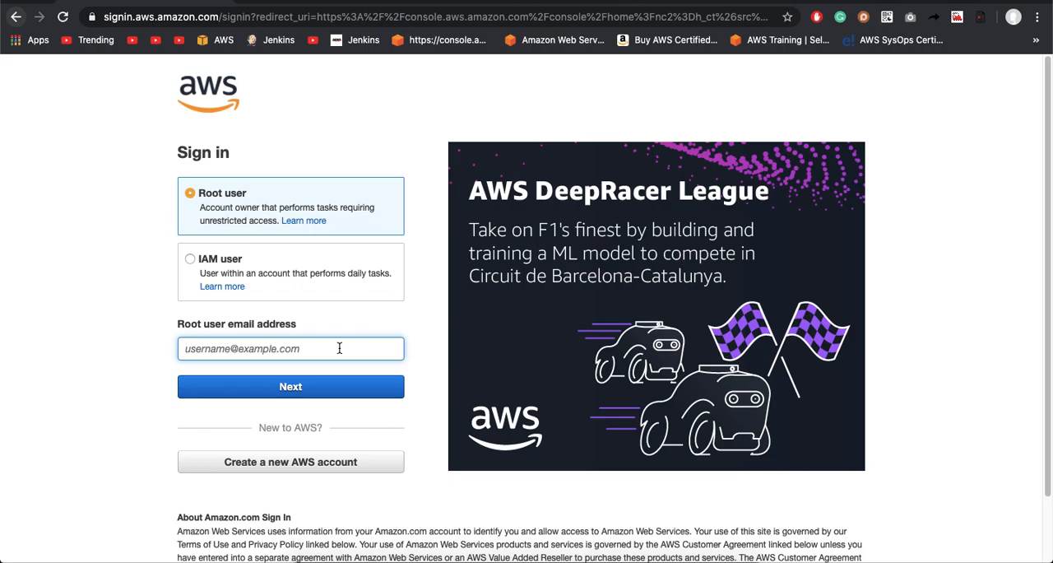
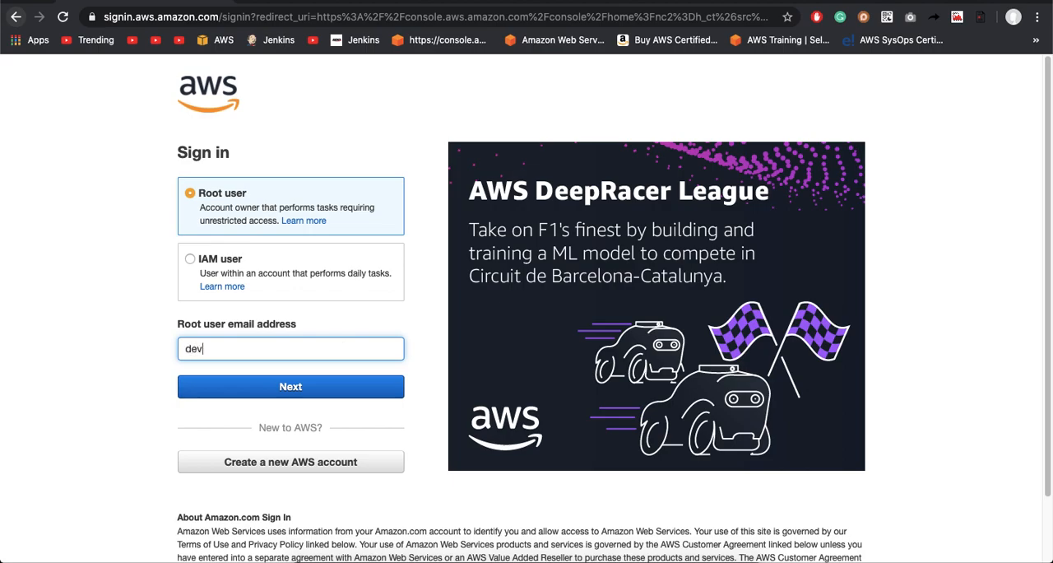
key("Return")
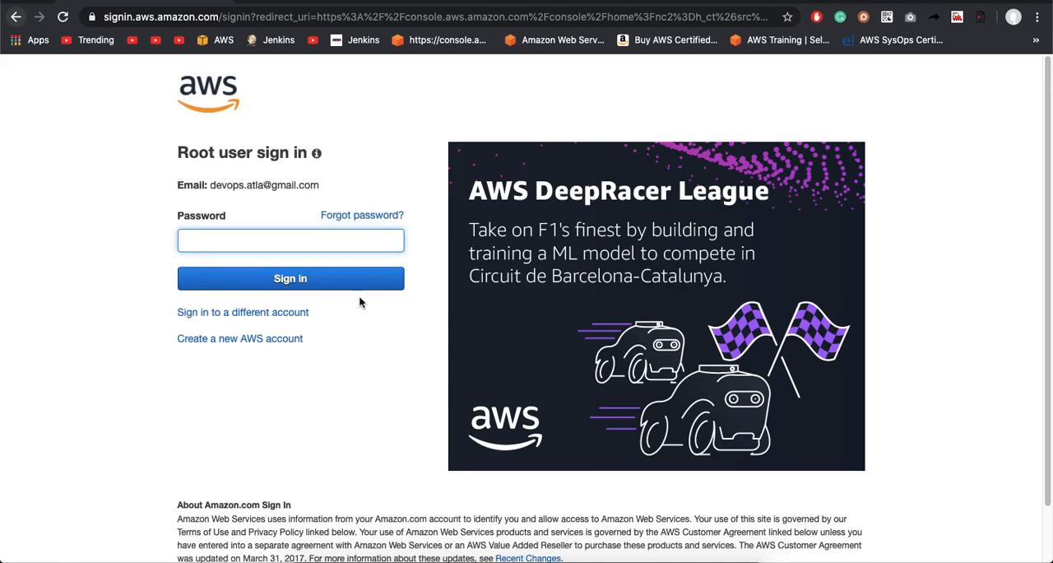
Step: Enter the root account password and sign in to the console
type("•••••••••••••••")
left_click(305, 282)
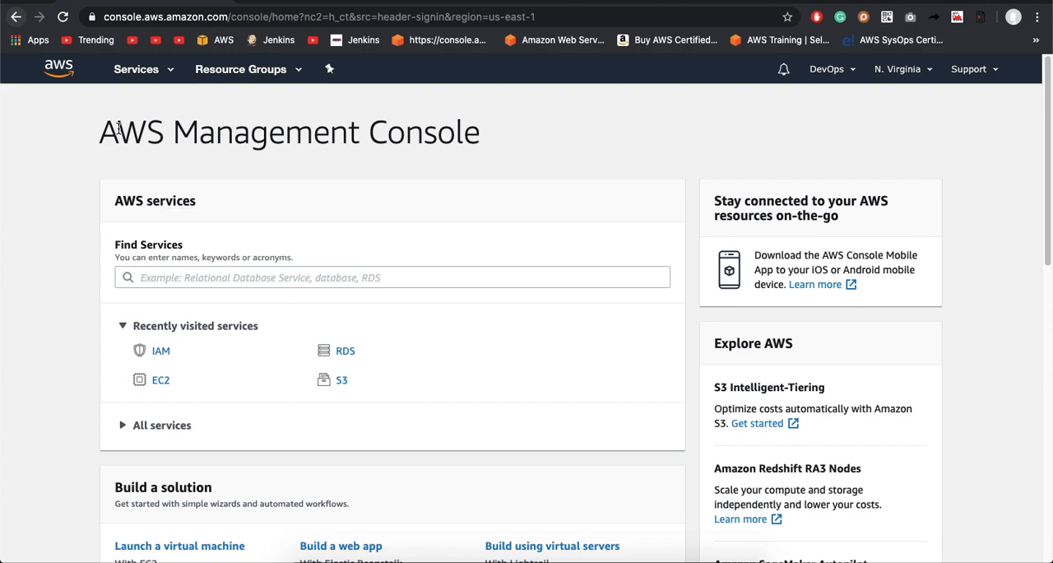
Step: Find the IAM service in the AWS services list and open it
left_click(146, 77)
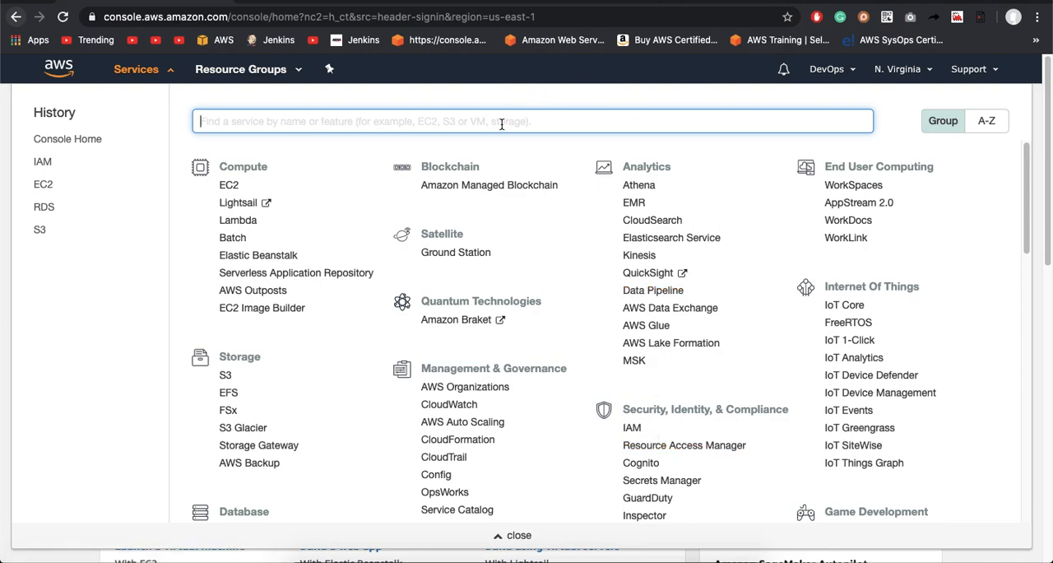
type("IAM")
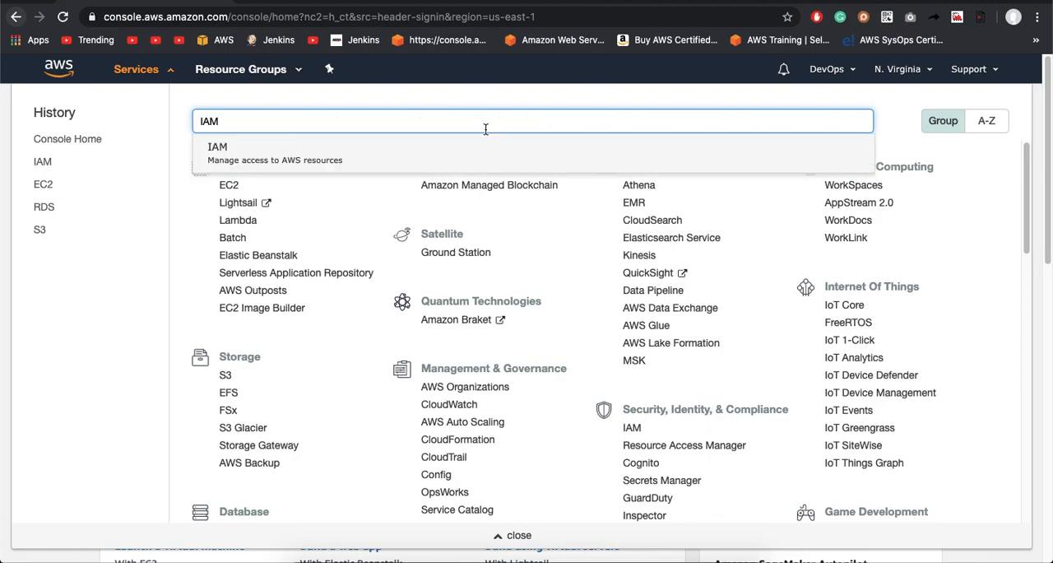
left_click(391, 165)
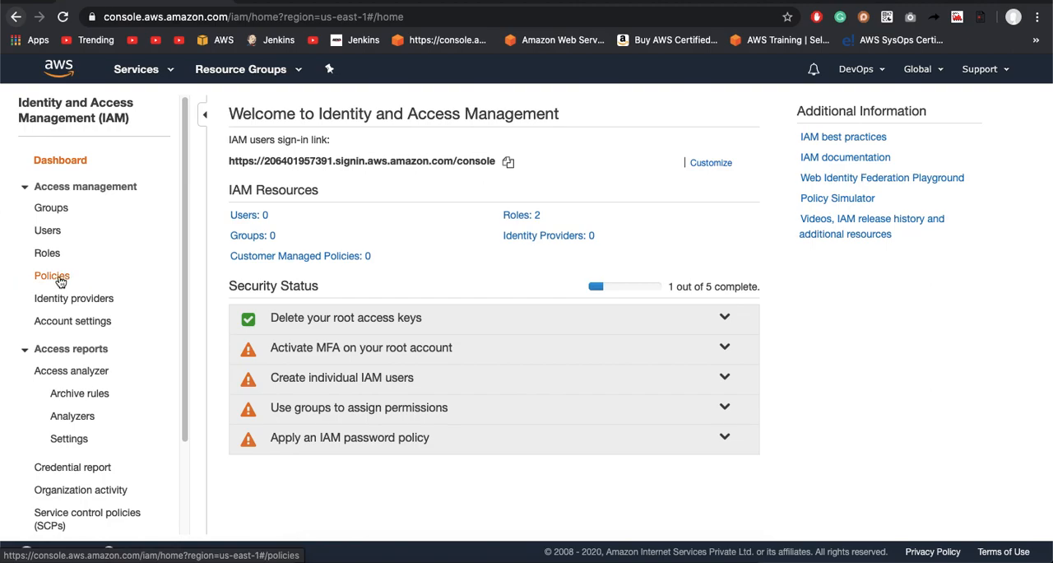
Step: Open the IAM policies list and look through the available AWS managed policies
left_click(54, 276)
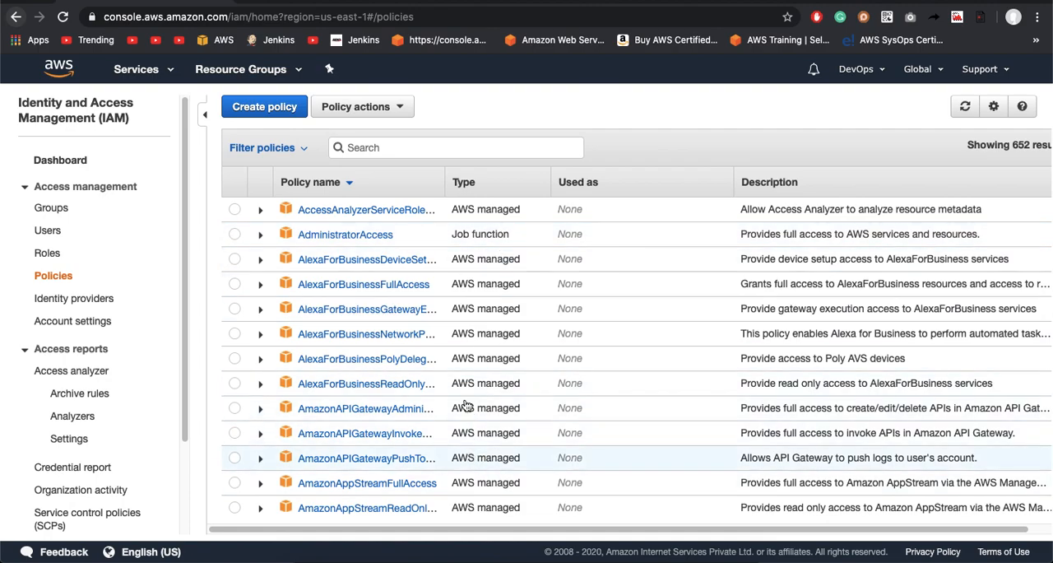
scroll(486, 358, "down", 20)
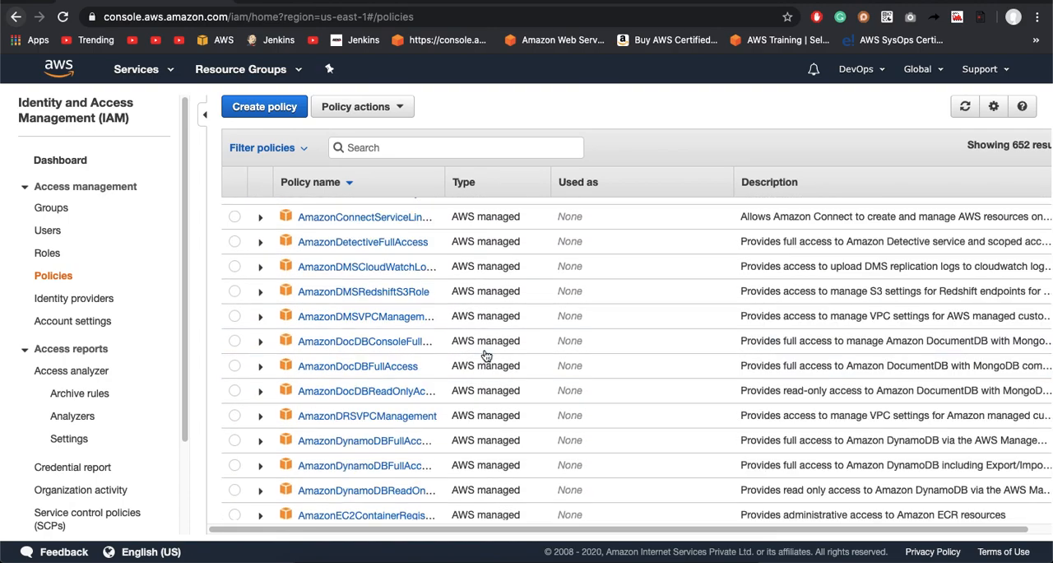
scroll(485, 356, "down", 15)
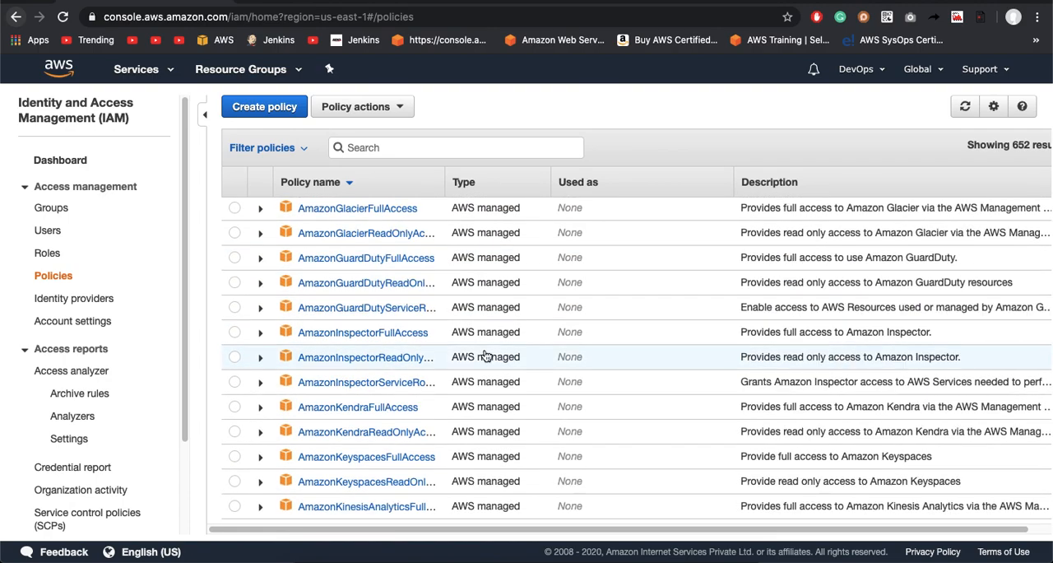
scroll(486, 355, "down", 20)
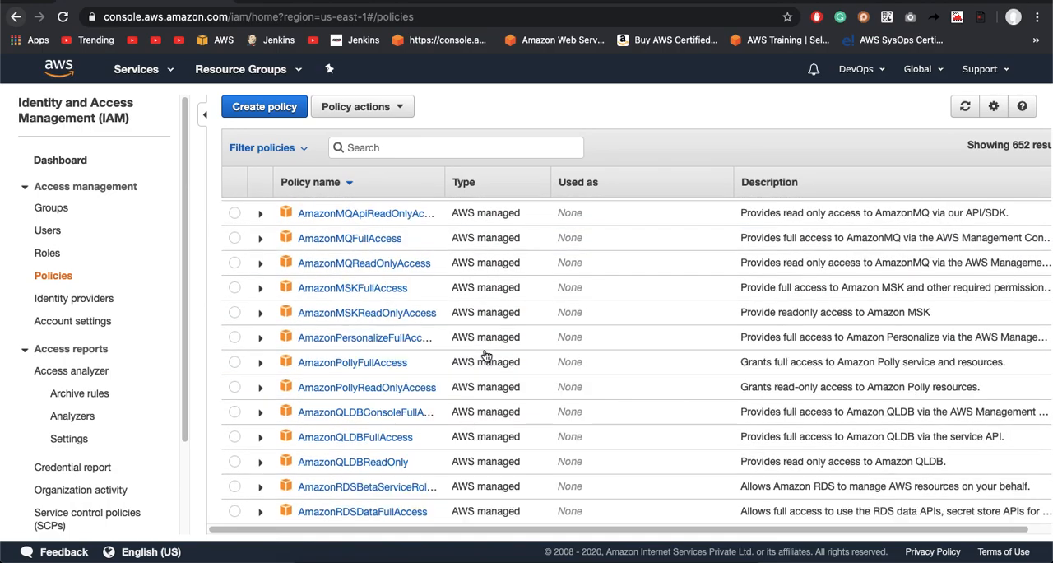
scroll(486, 355, "down", 20)
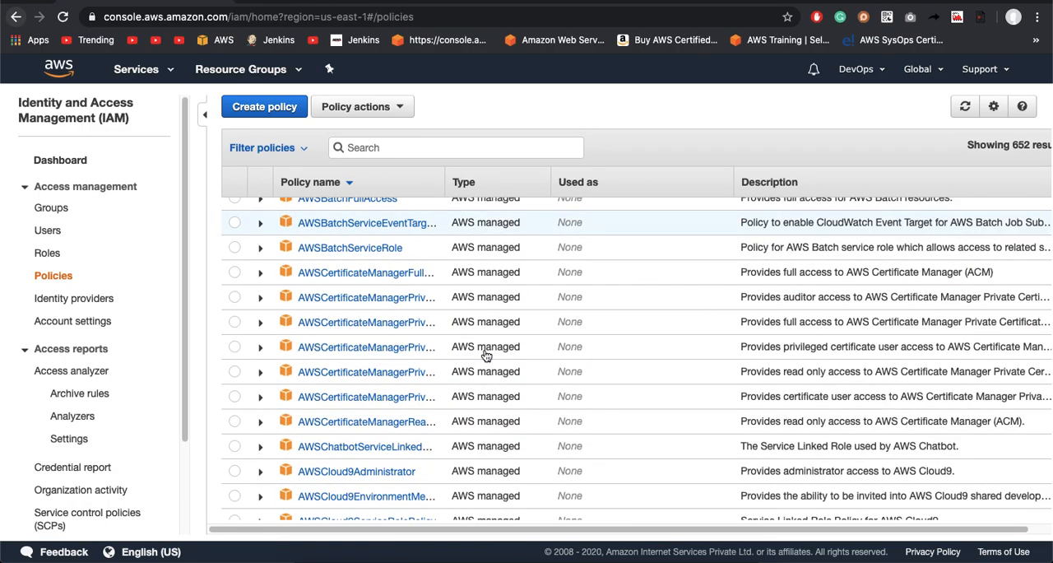
scroll(486, 345, "down", 15)
scroll(485, 346, "up", 20)
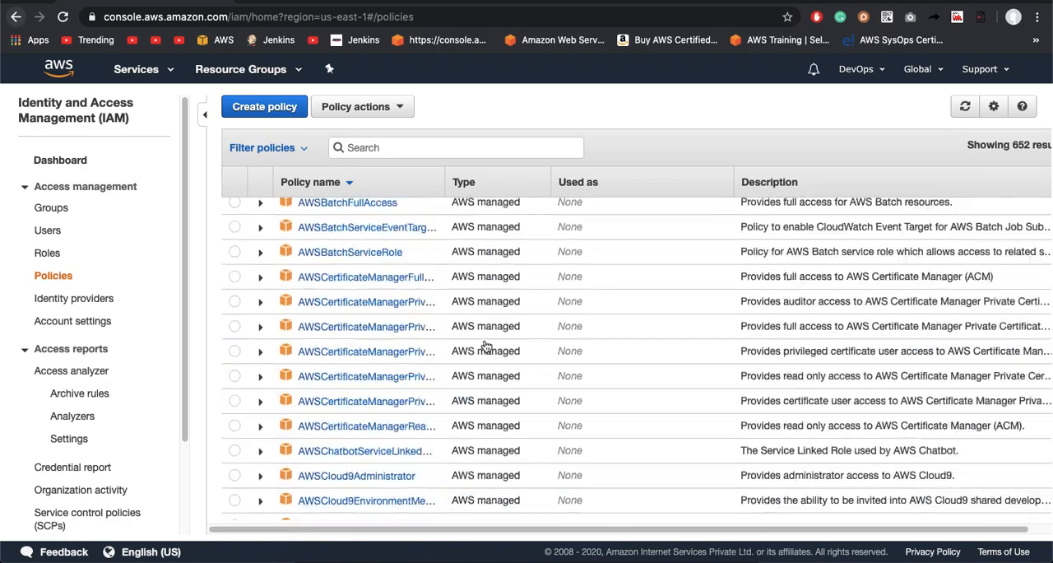
scroll(486, 346, "up", 15)
scroll(486, 345, "up", 15)
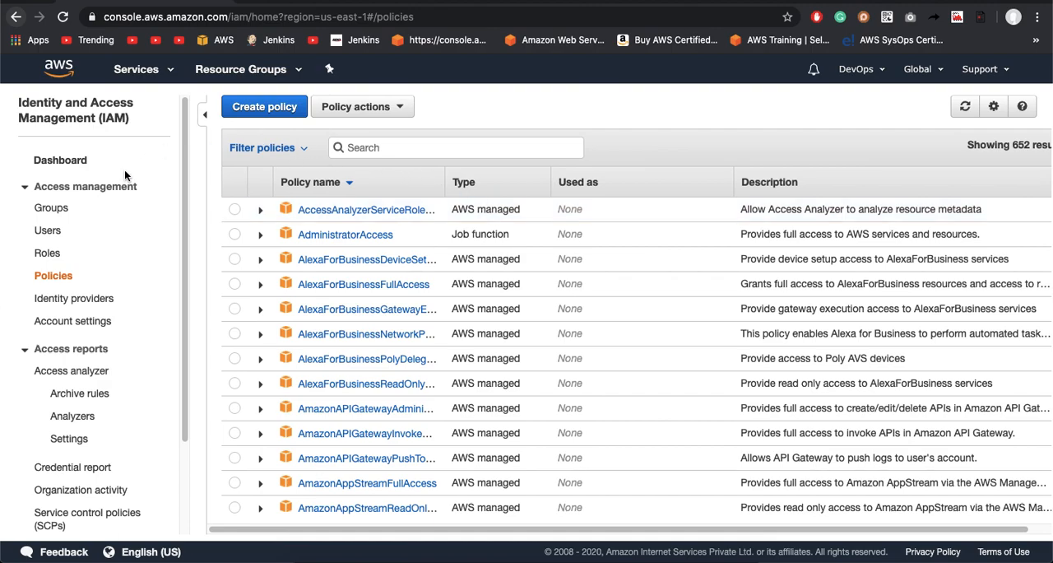
Step: Start adding a new IAM user and enter the user's name
left_click(48, 230)
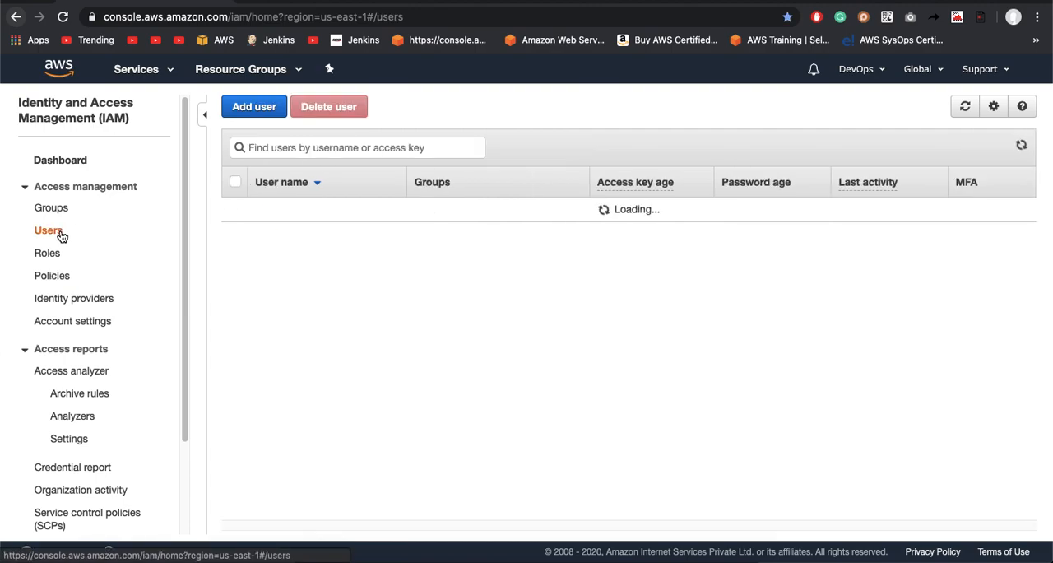
left_click(255, 112)
left_click(420, 222)
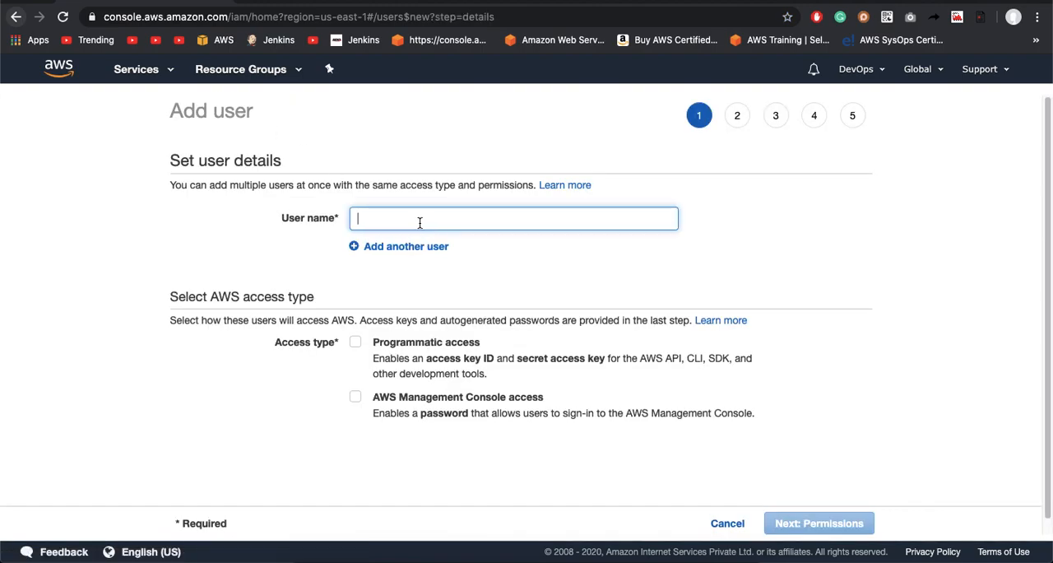
type("John")
key("Tab")
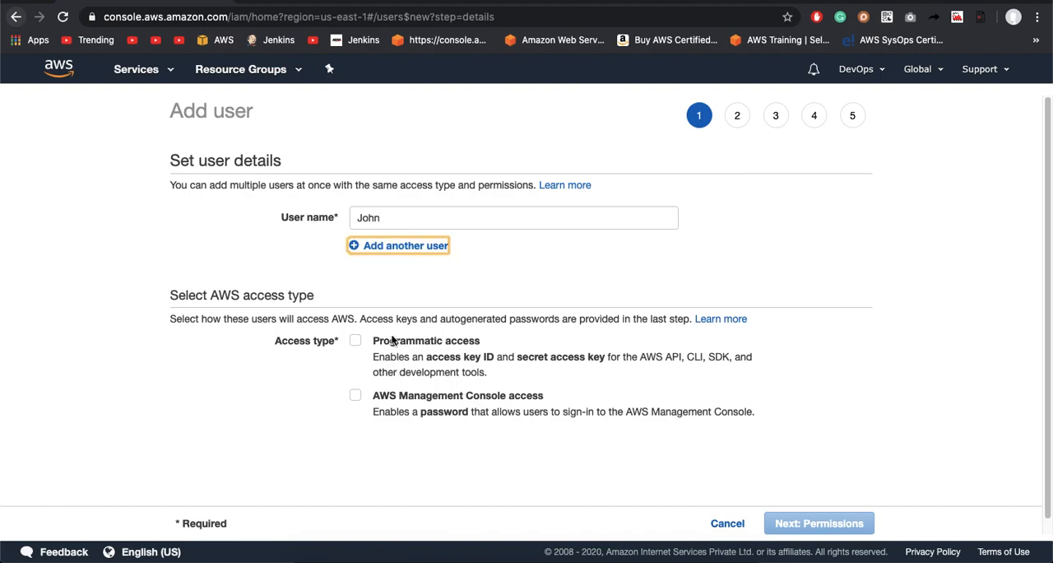
key("Return")
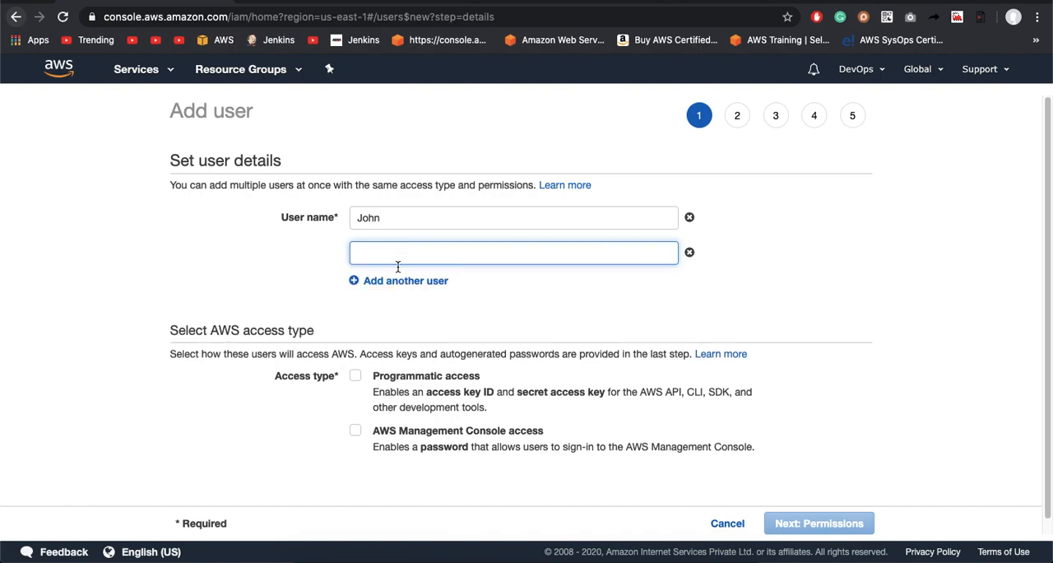
left_click(690, 253)
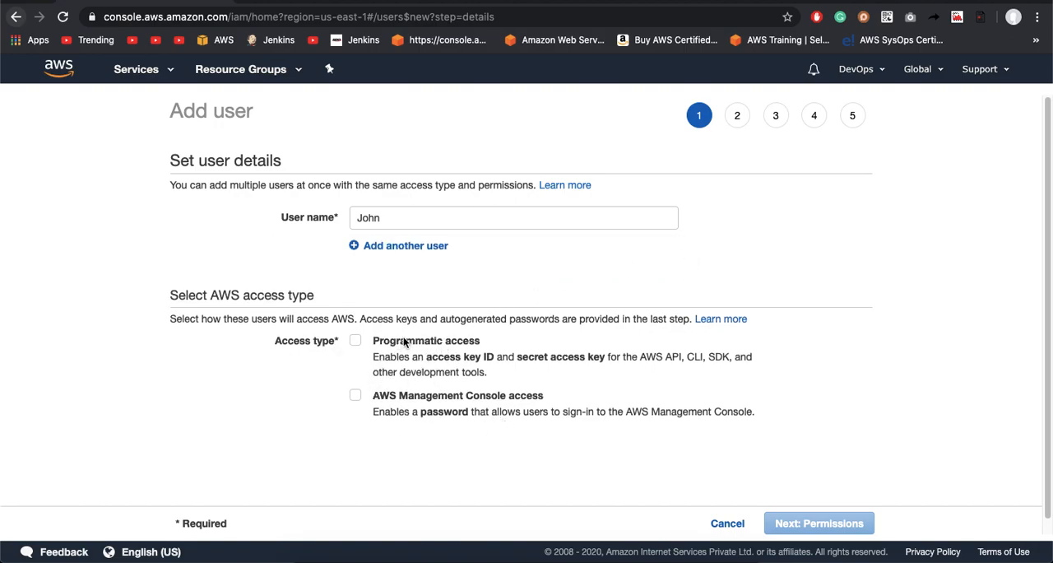
Step: Enable AWS Management Console access as the new user's access type
left_click(171, 294)
left_click_drag(170, 294, 335, 301)
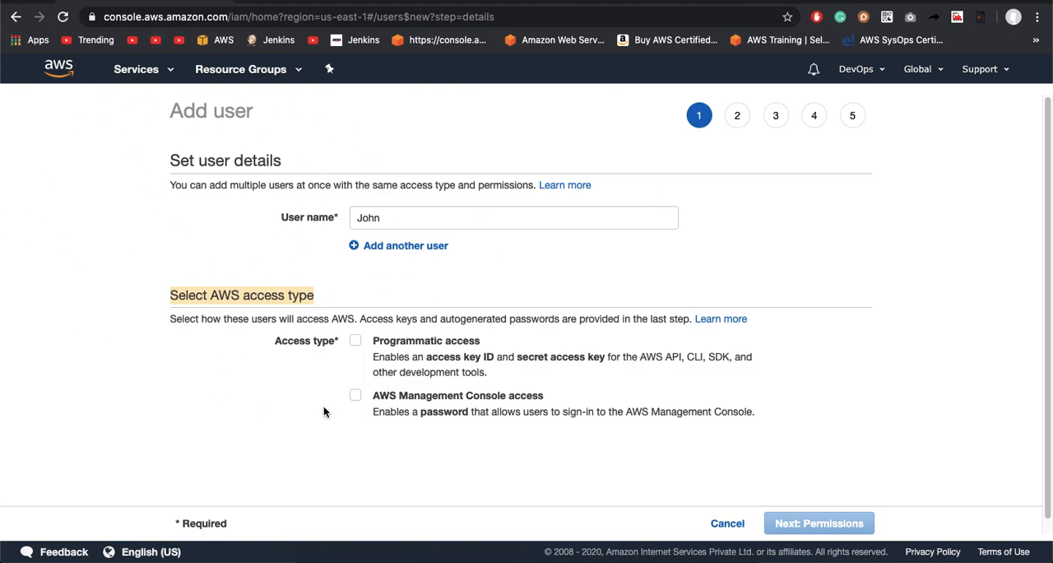
left_click(353, 398)
scroll(490, 374, "down", 2)
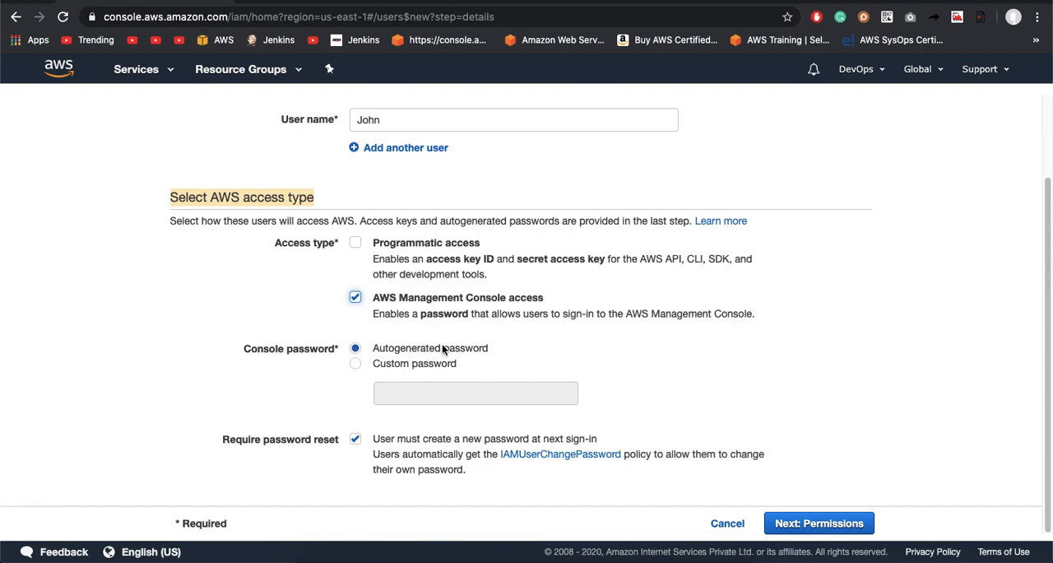
Step: Set a custom console password for the user, leaving password reset required, and proceed to the permissions stage
left_click(356, 366)
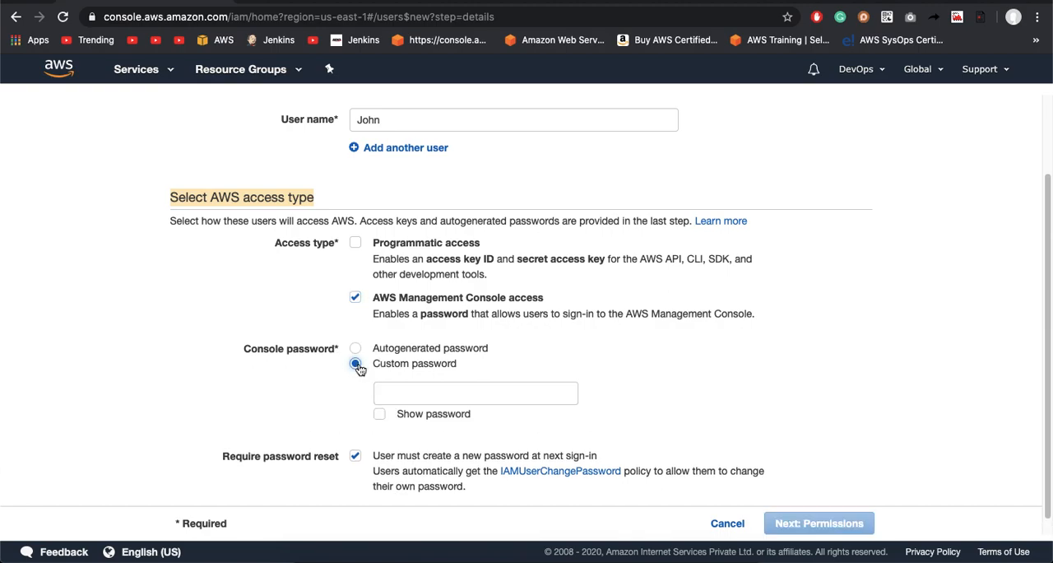
left_click(413, 392)
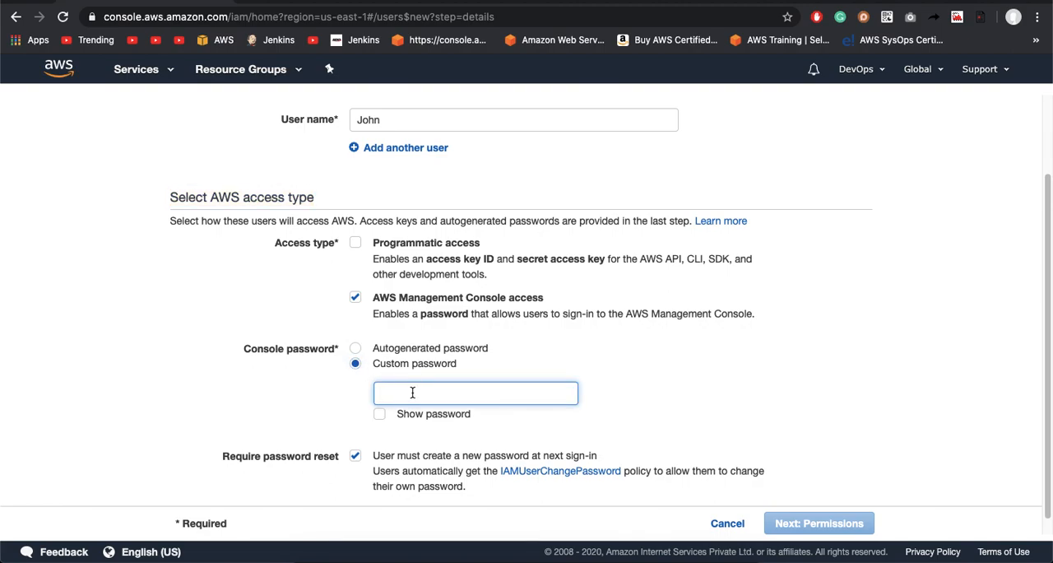
type("P")
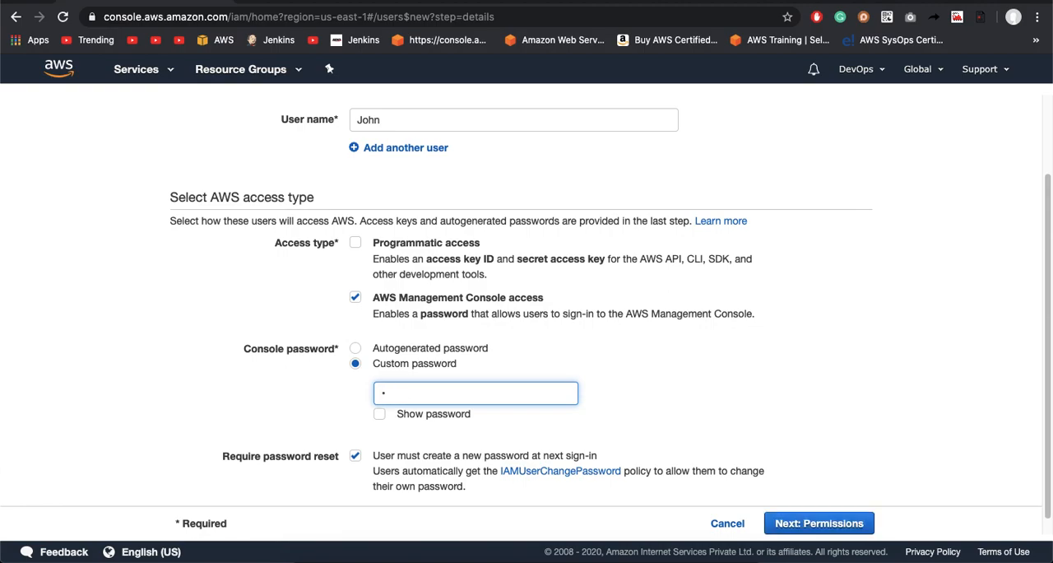
type("•••••••••••••")
left_click(500, 417)
scroll(502, 403, "down", 1)
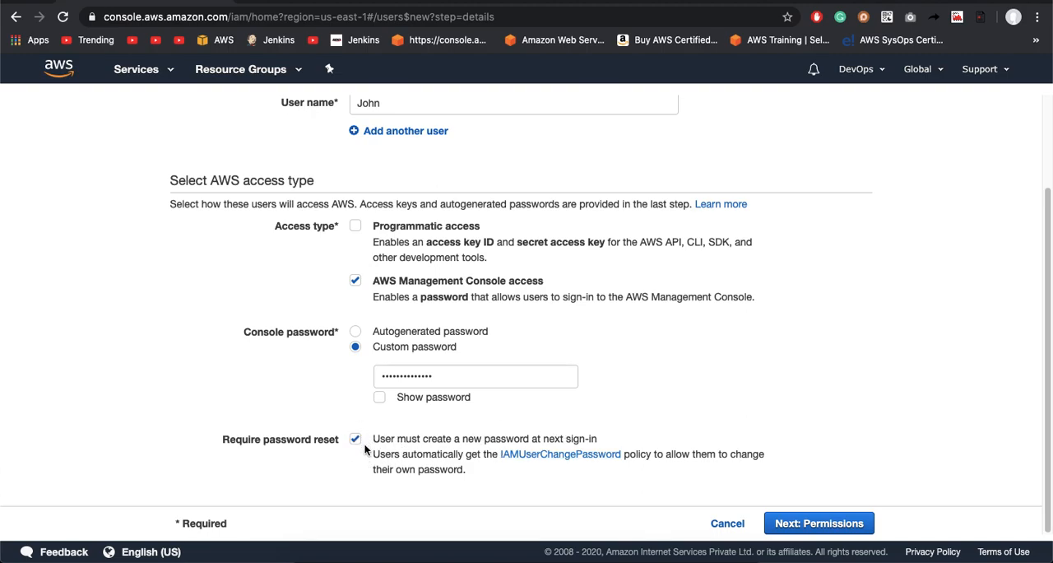
left_click(840, 524)
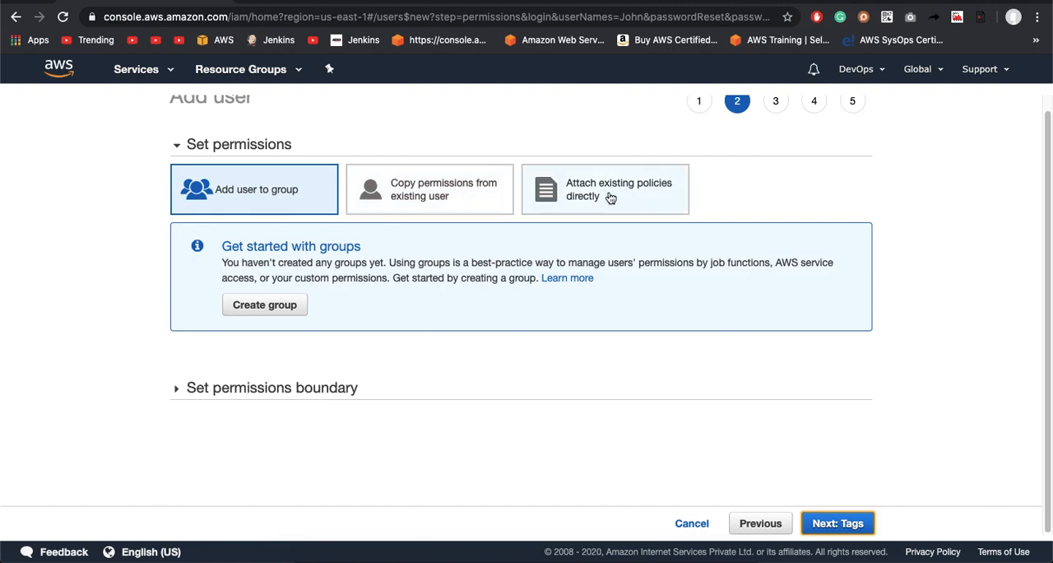
Step: Choose to attach existing policies directly to the new user and browse the policy list
left_click(450, 181)
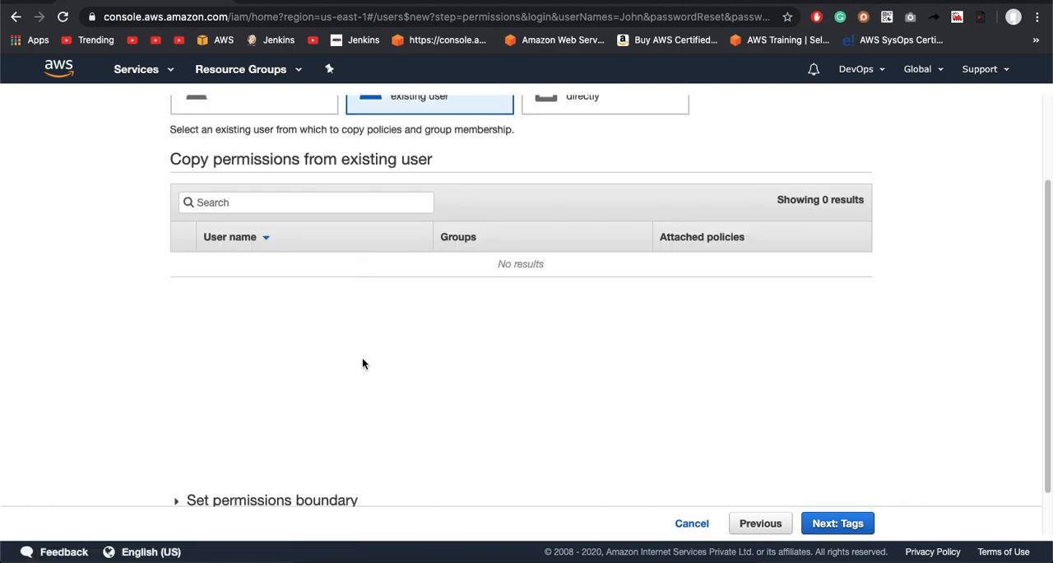
scroll(411, 360, "up", 2)
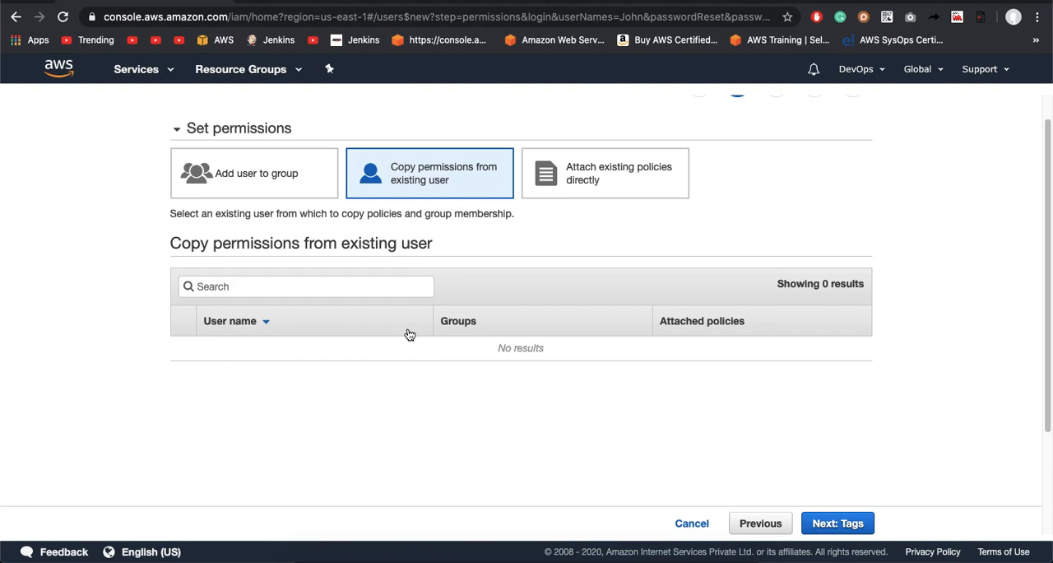
left_click(638, 180)
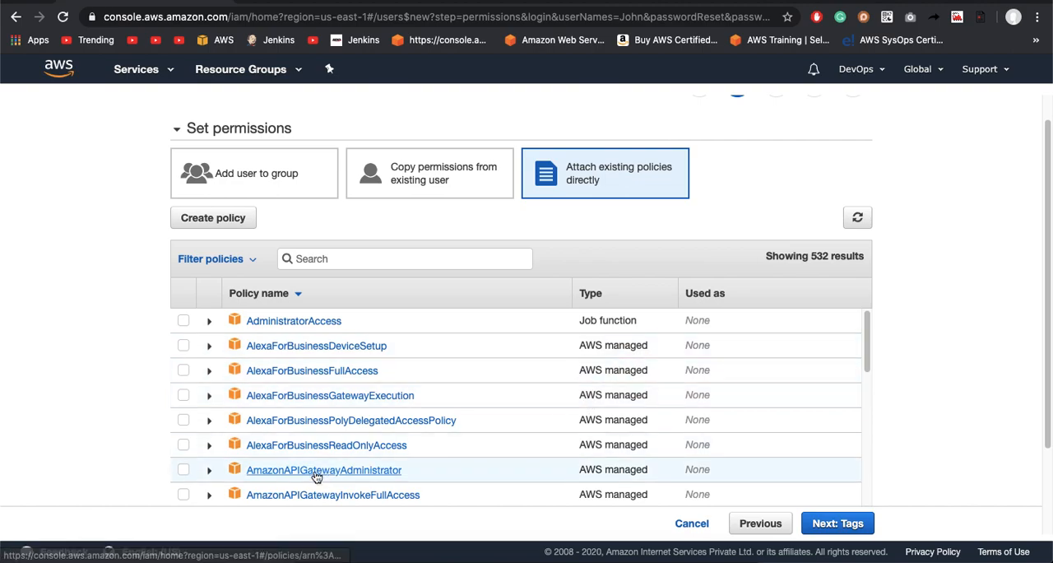
scroll(319, 473, "down", 5)
scroll(317, 476, "down", 15)
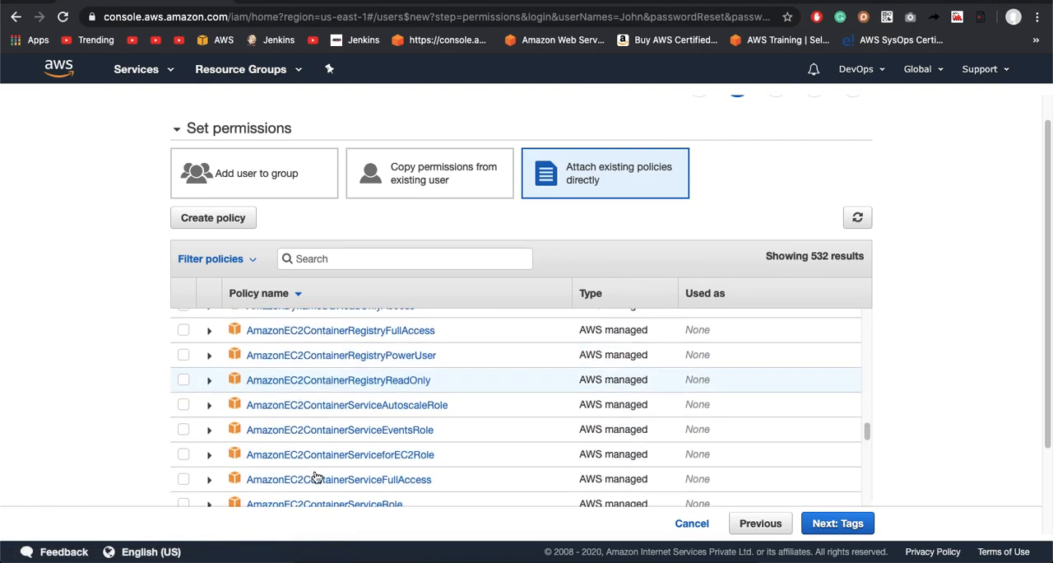
scroll(316, 476, "down", 15)
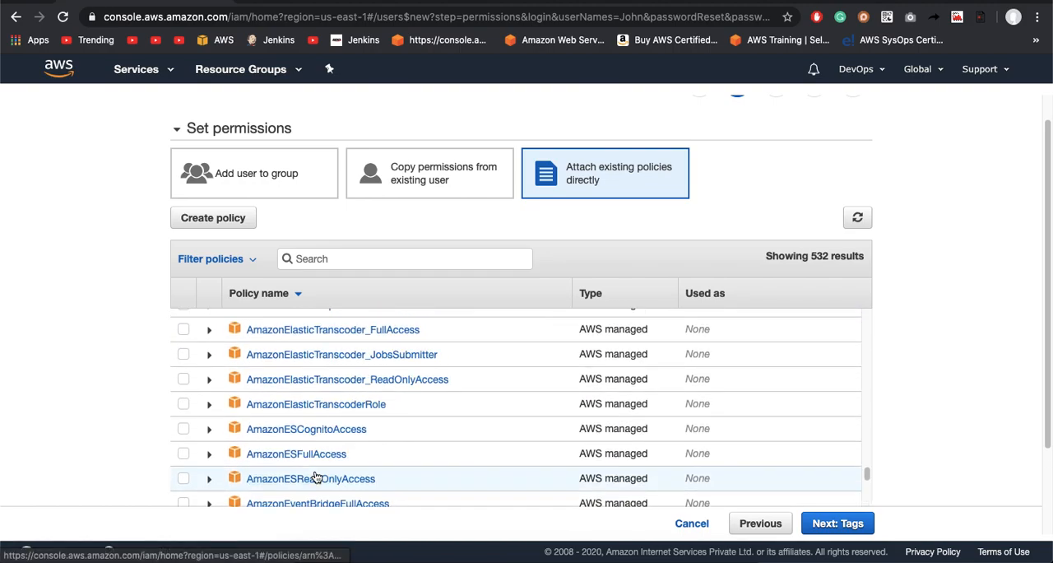
scroll(317, 476, "down", 1)
scroll(317, 476, "down", 15)
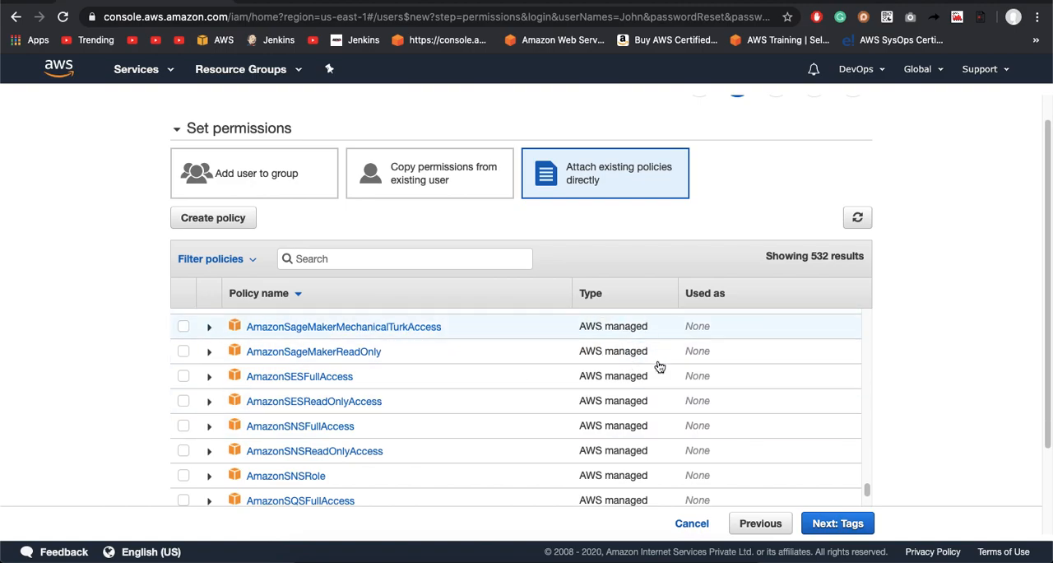
Step: Search the policies for "amazonec2full", select AmazonEC2FullAccess for the new user, and proceed to the tags stage
left_click(385, 262)
type("ama")
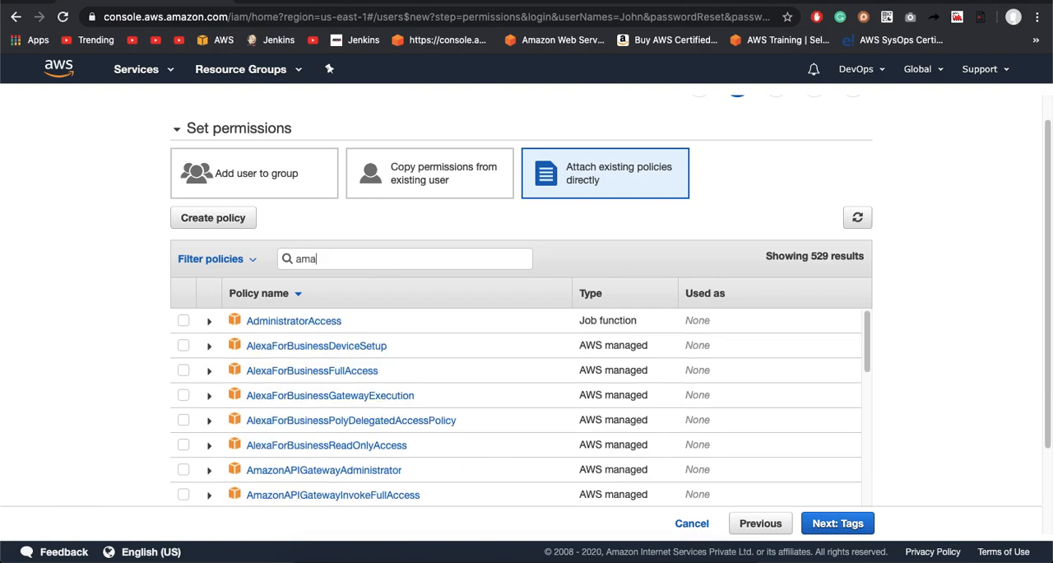
type("zon")
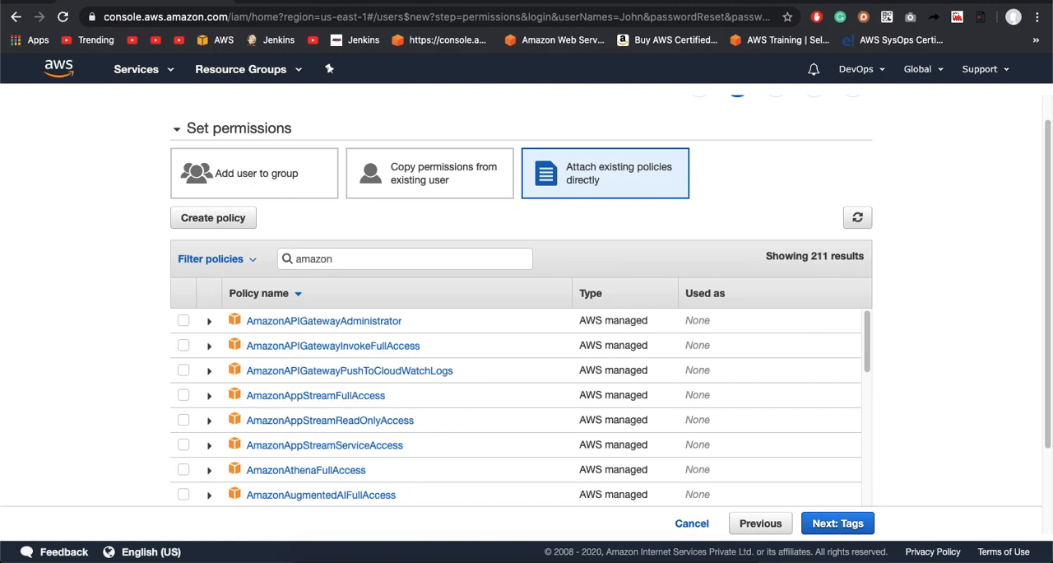
type("ec")
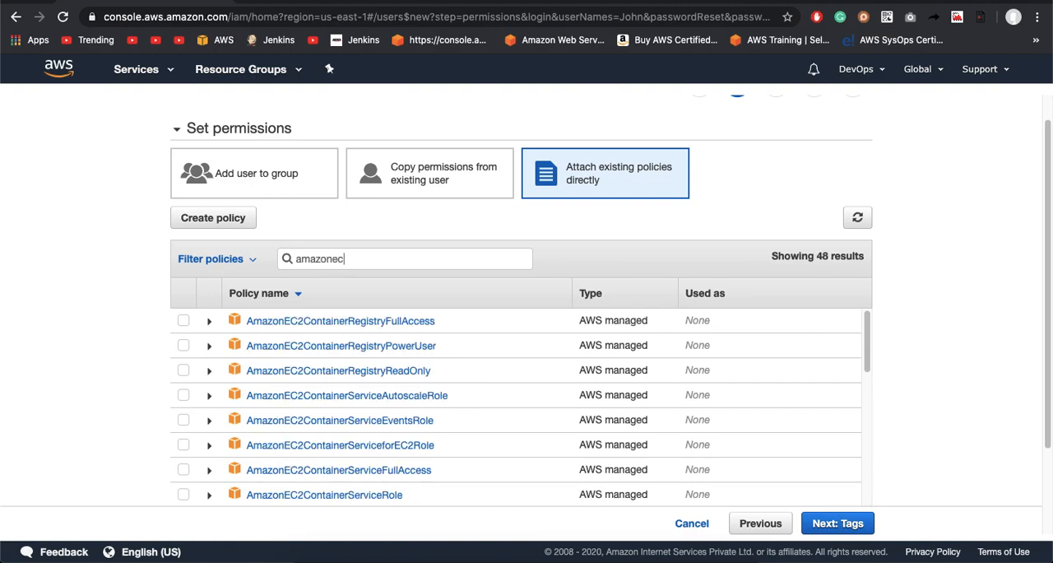
type("2full")
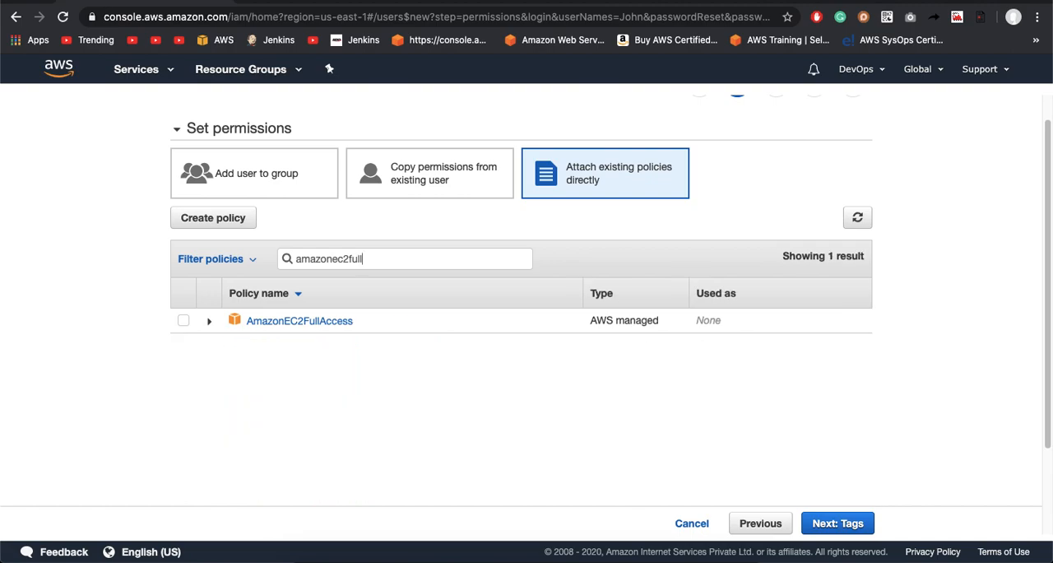
left_click(183, 322)
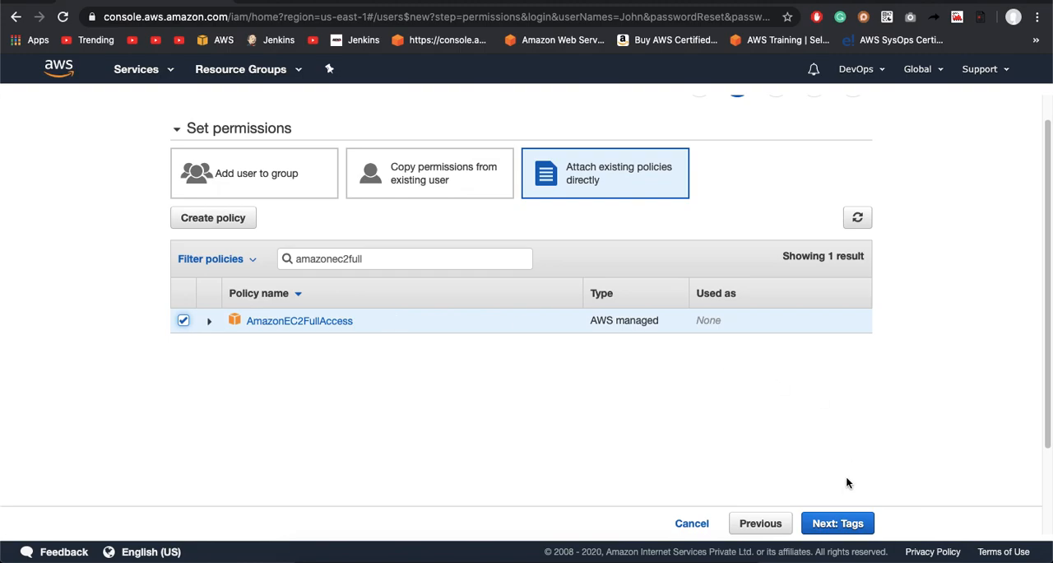
left_click(837, 525)
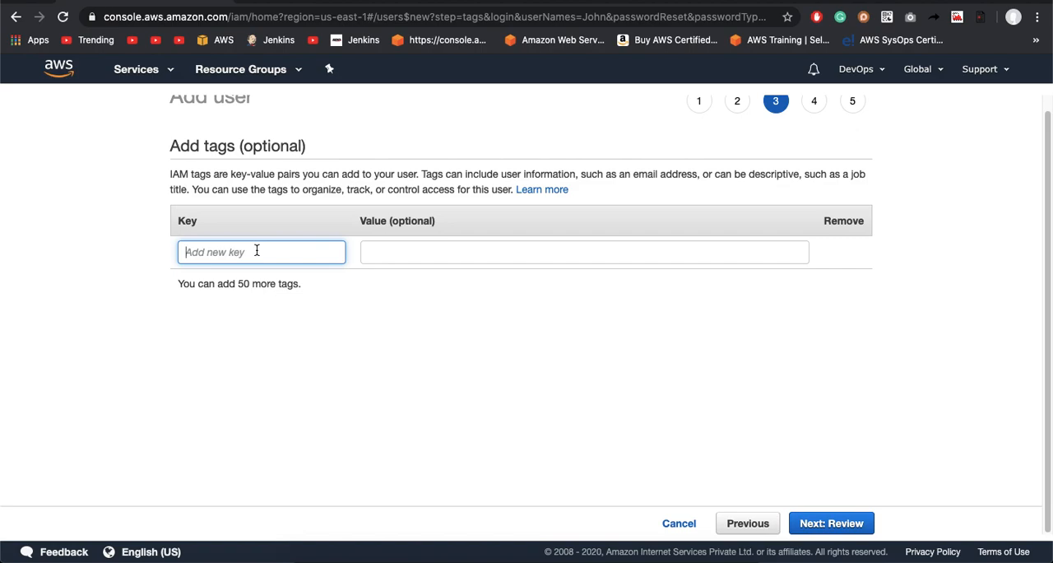
Step: Add a tag with key Name and value Ec2FullAcces to the new user, and proceed to the review stage
type("Name")
key("Tab")
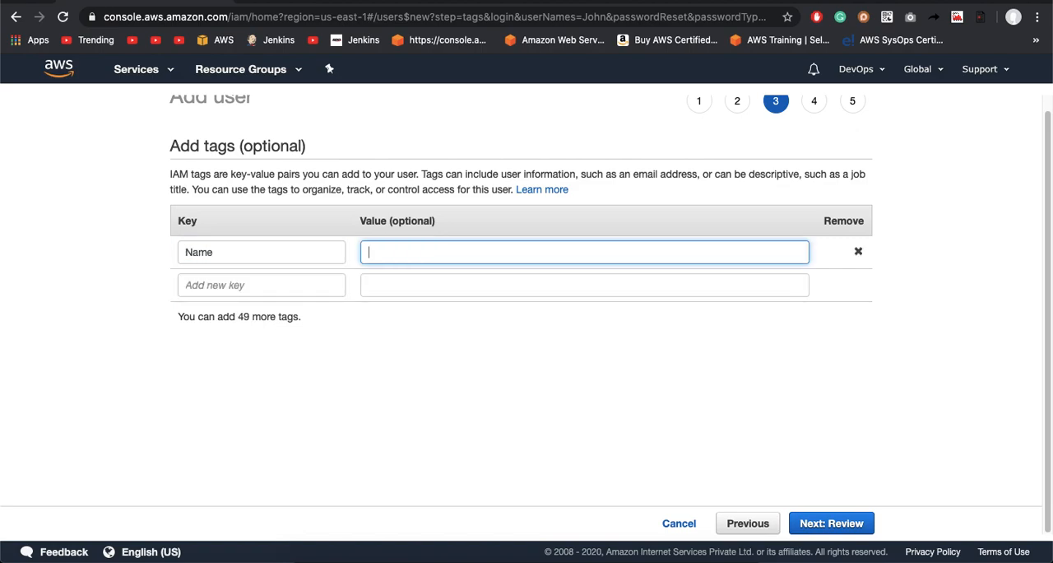
type("Ec2FullAcces")
left_click(834, 525)
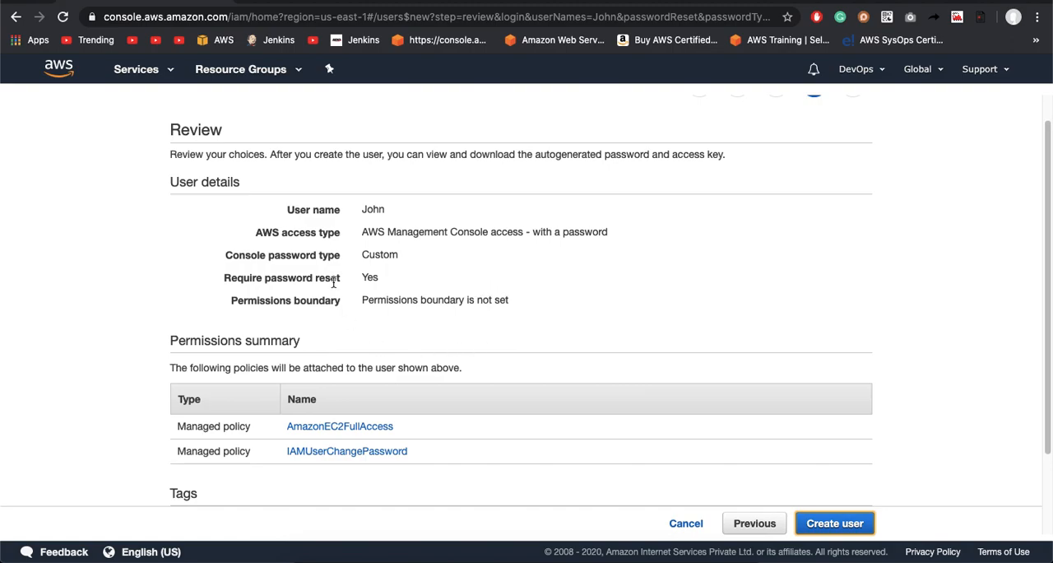
Step: Review the new user's details, attached policies and tag, and create the user
double_click(372, 209)
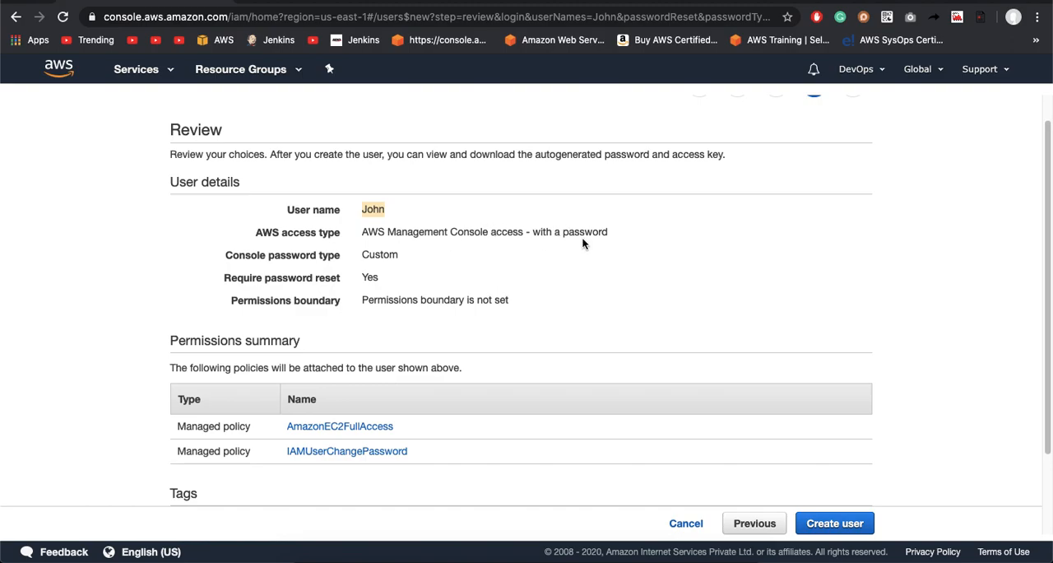
left_click_drag(533, 232, 635, 234)
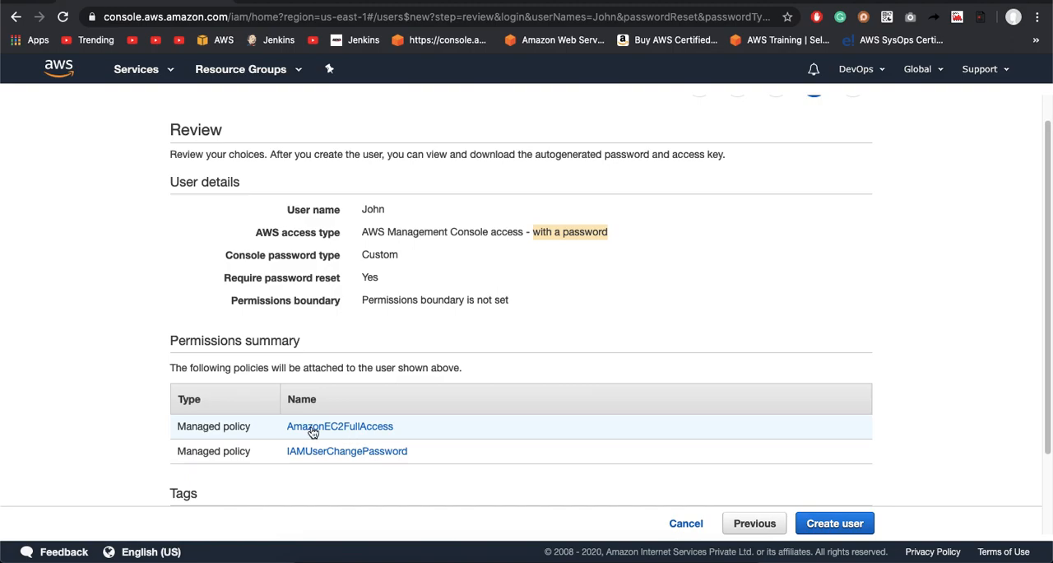
scroll(334, 428, "down", 3)
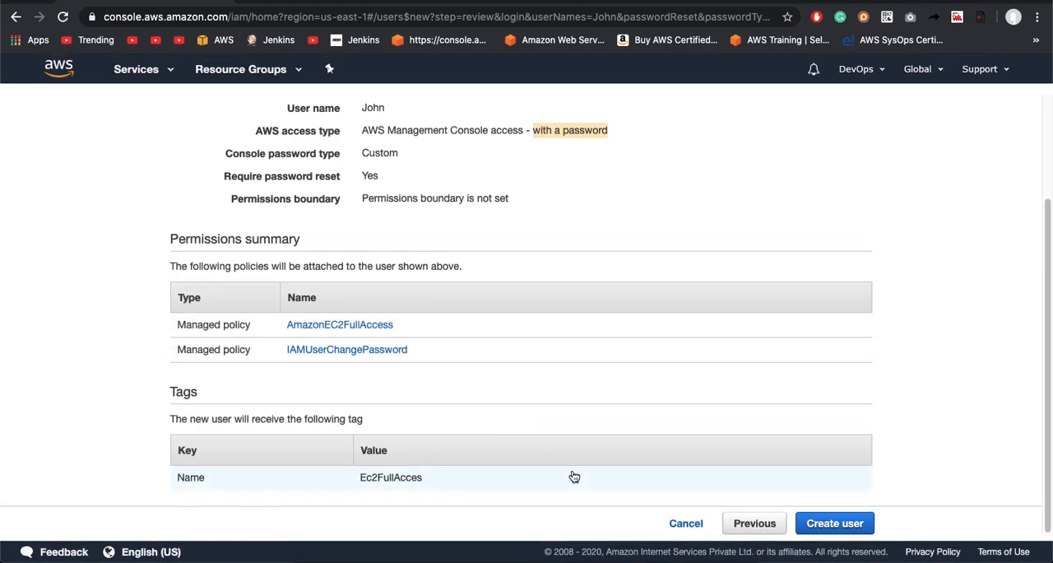
left_click(861, 527)
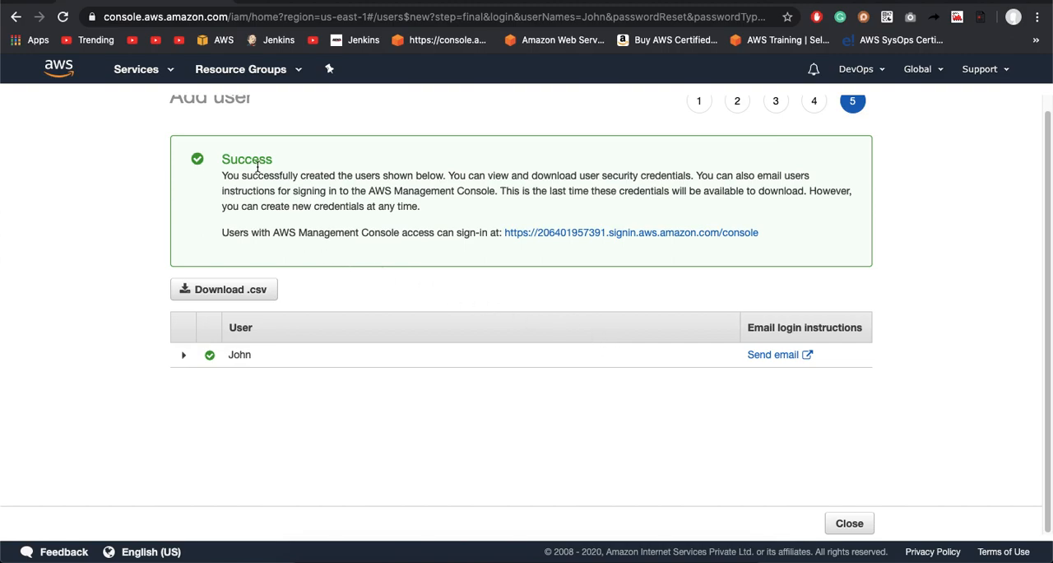
Step: Read the creation message and examine the new user's expanded creation details, collapsing them again
left_click_drag(217, 160, 286, 157)
left_click(219, 176)
left_click_drag(219, 176, 451, 175)
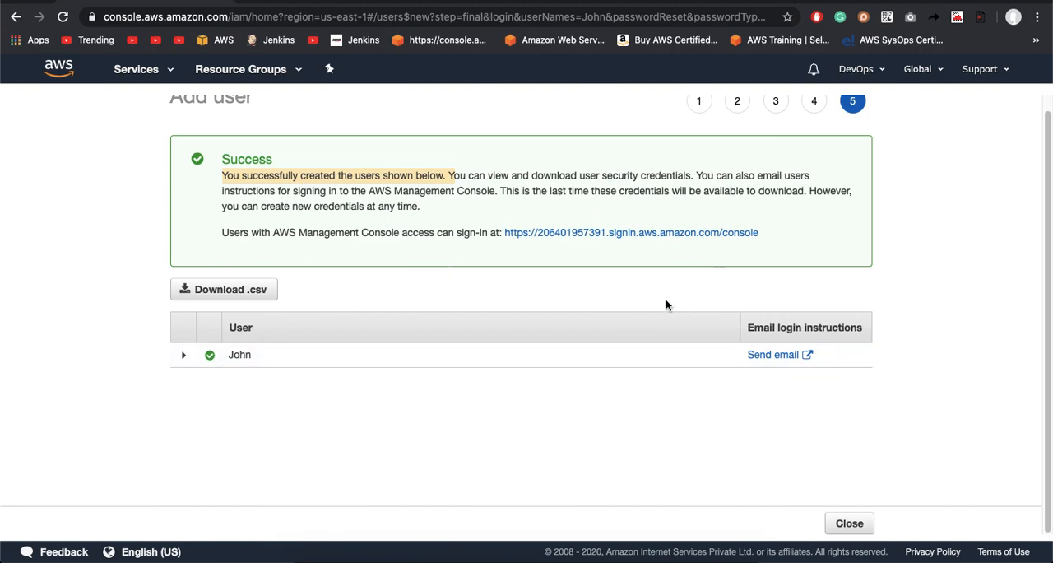
left_click(181, 357)
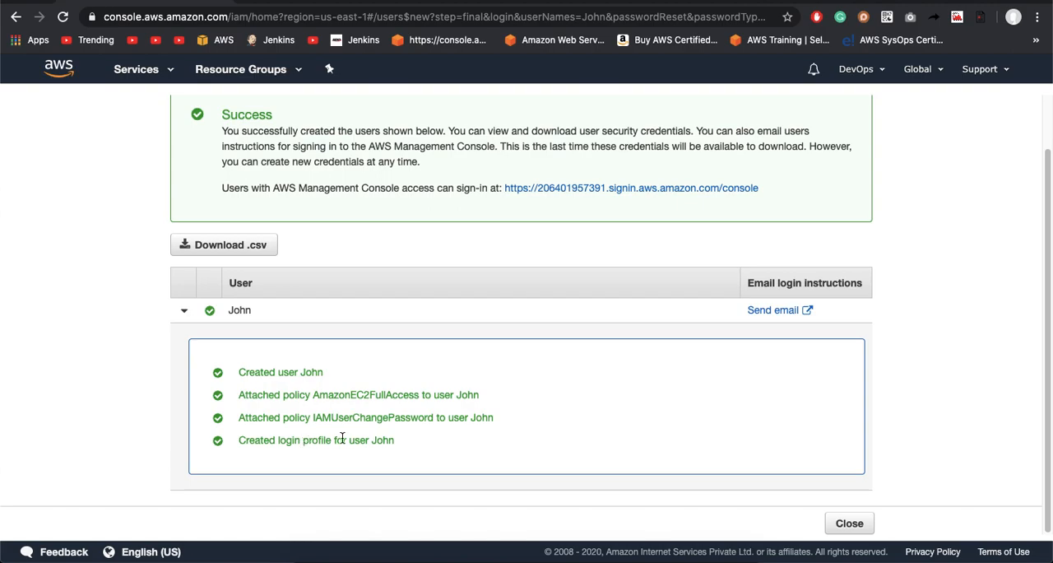
scroll(401, 444, "up", 1)
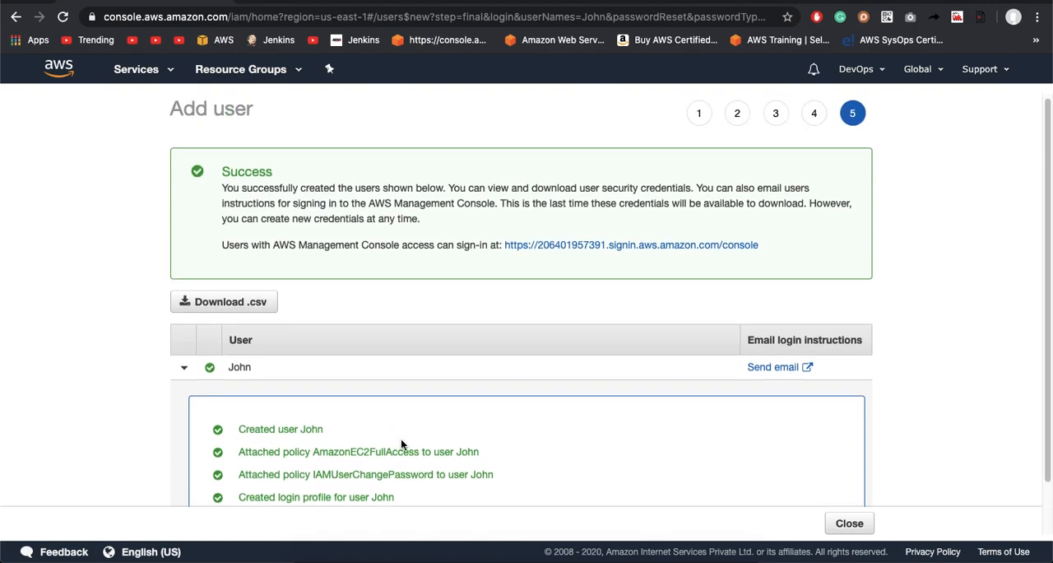
scroll(407, 460, "down", 1)
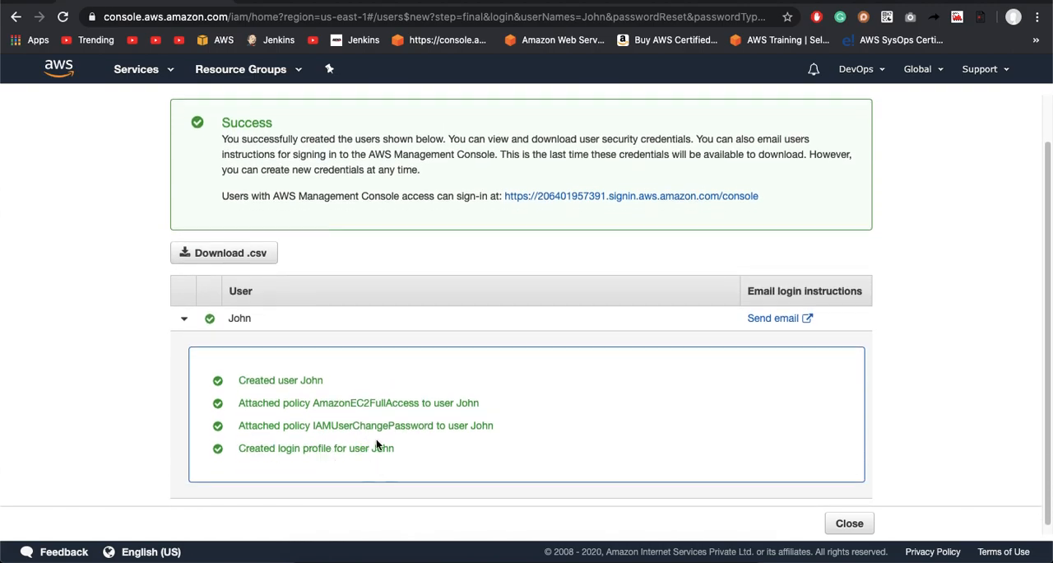
left_click(186, 321)
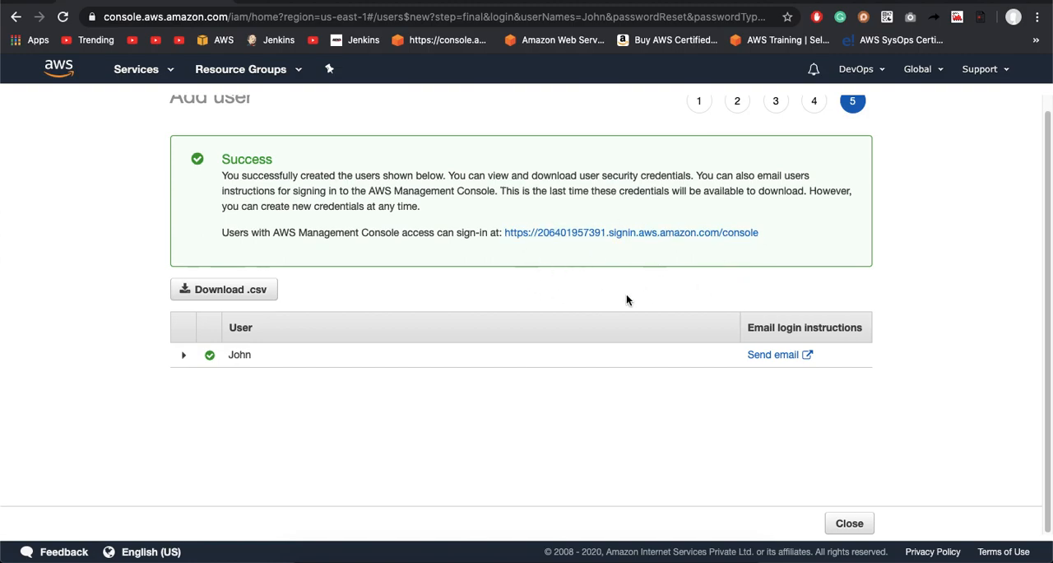
Step: Open the login instructions email for the new user in Gmail and copy the account ID from its sign-in URL
left_click(780, 359)
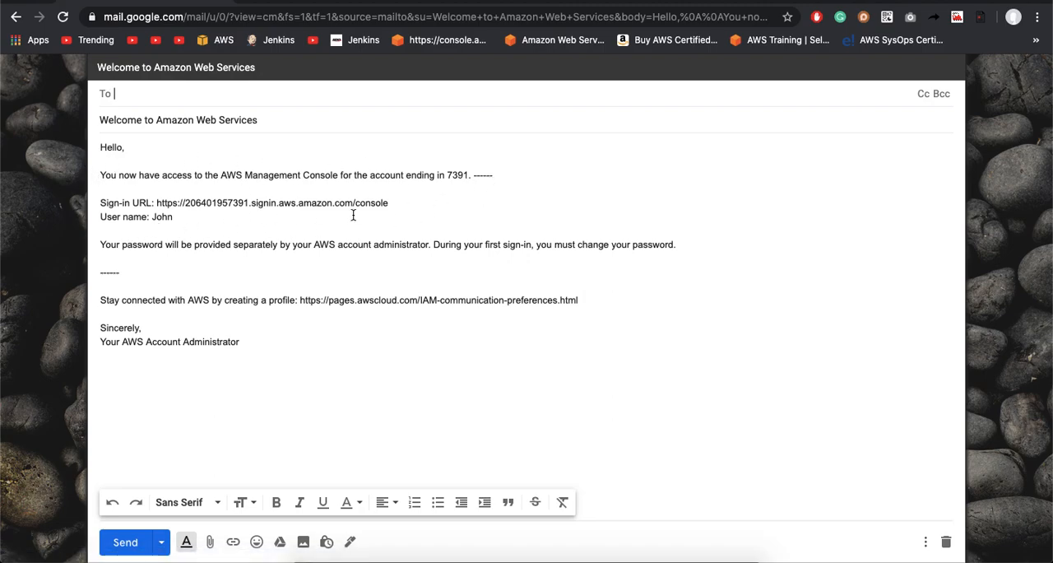
double_click(210, 203)
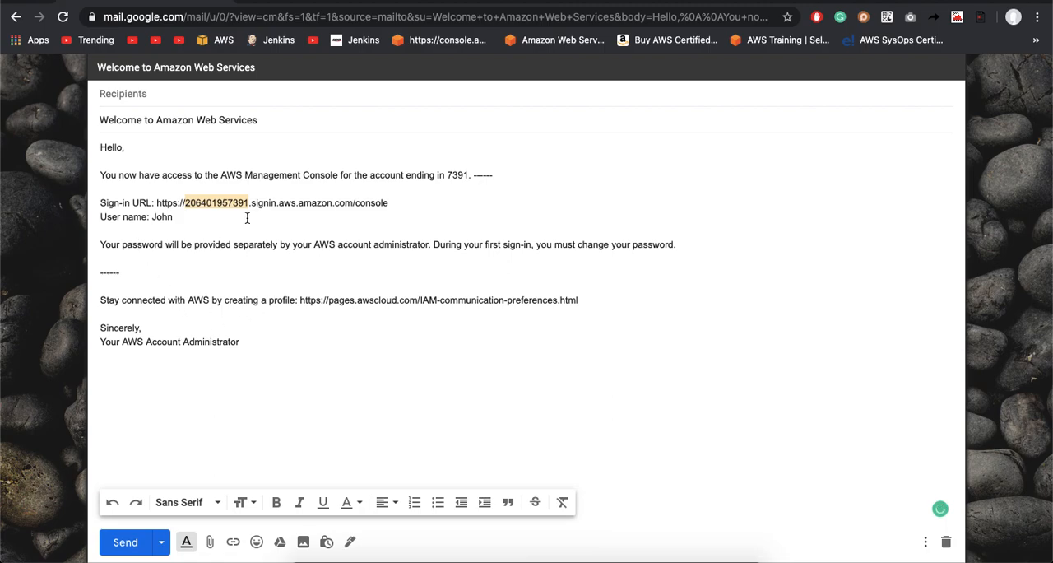
left_click(195, 219)
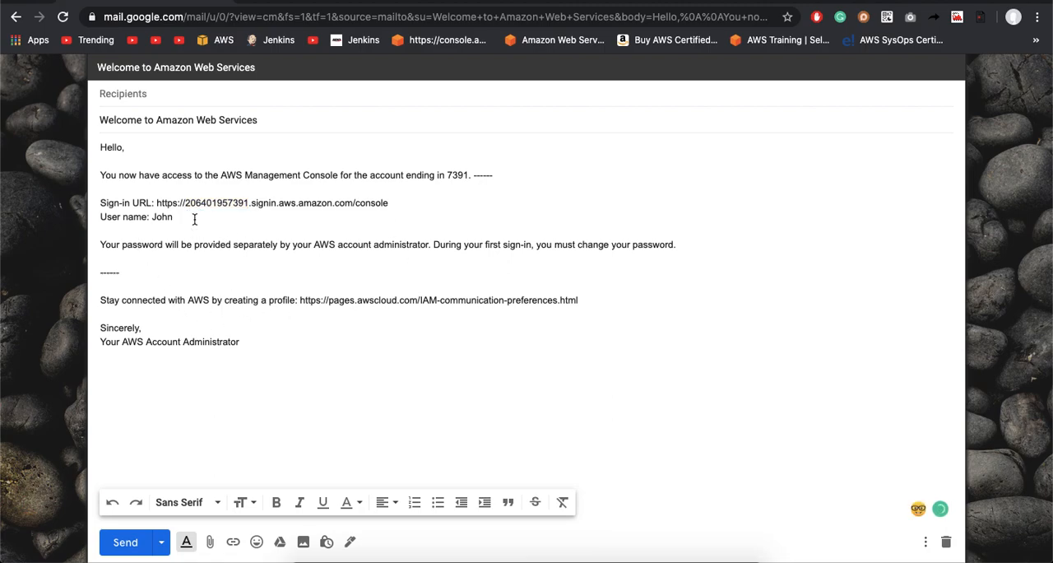
key("Return")
type("Pwd")
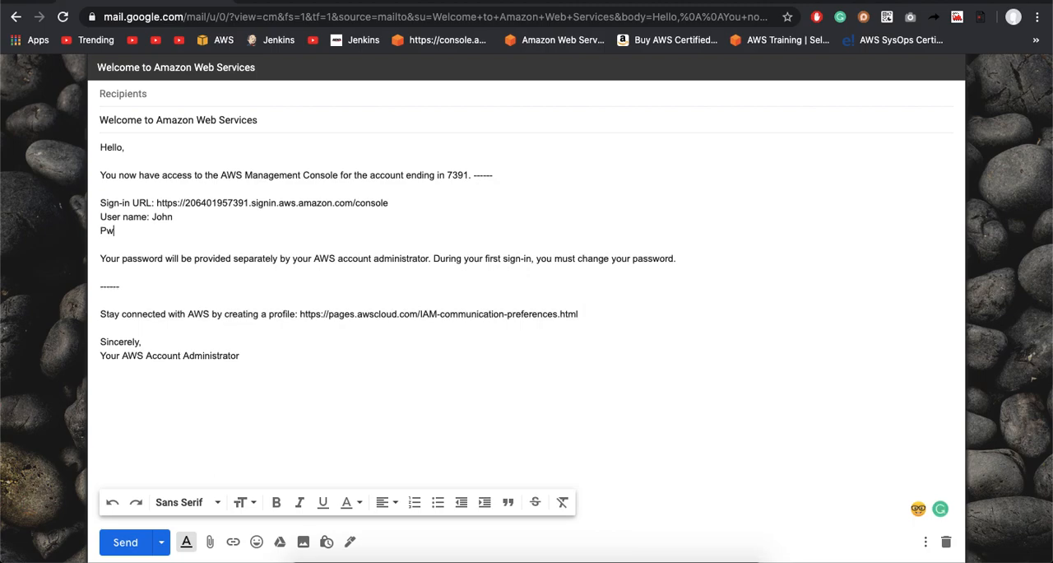
key("BackSpace")
key("BackSpace")
key("BackSpace")
key("BackSpace")
key("BackSpace")
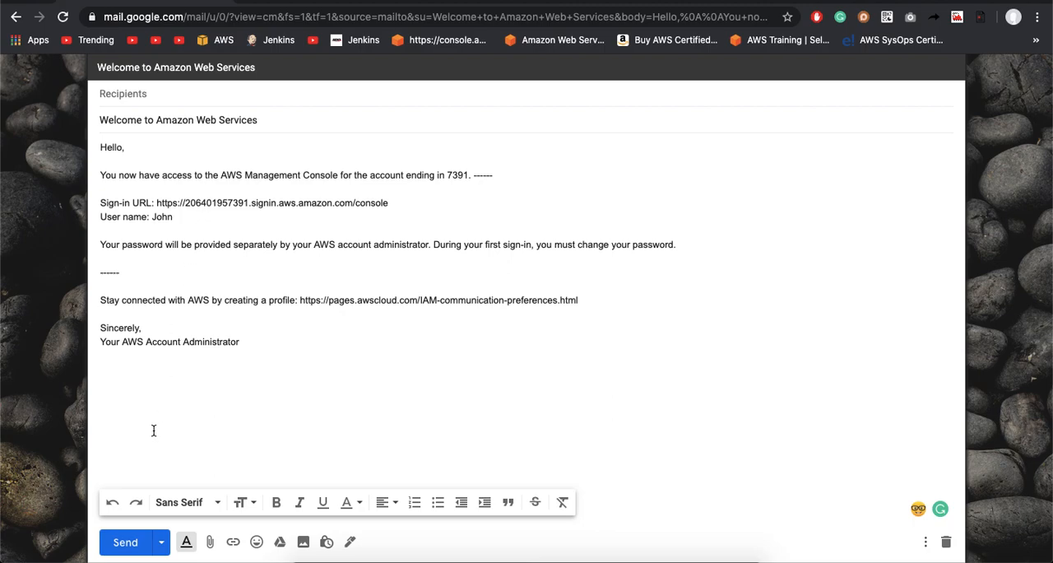
Step: Return from the email draft to the IAM console and cancel the Add user form to reach the users list
left_click(14, 21)
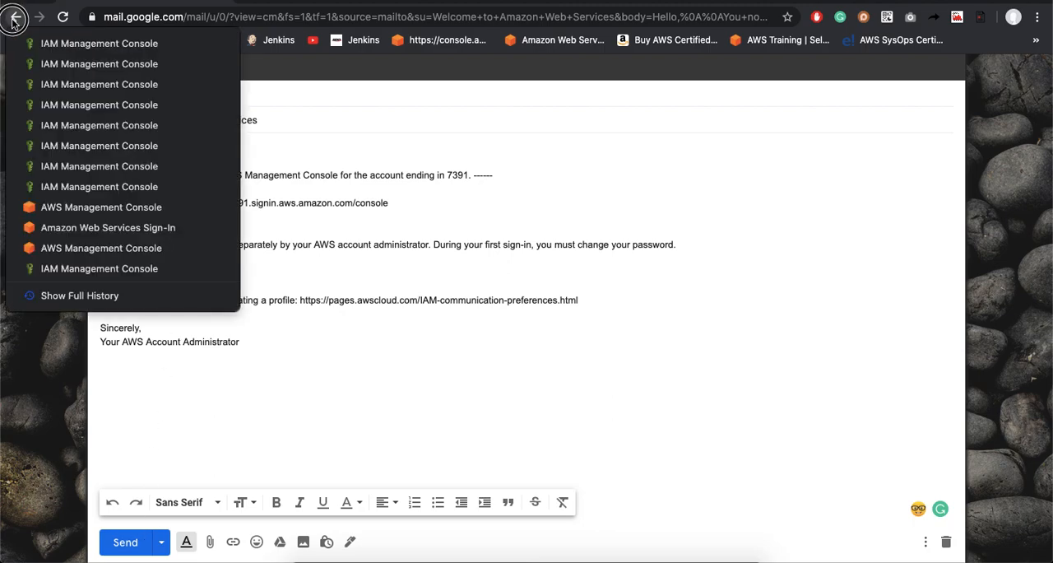
left_click(12, 22)
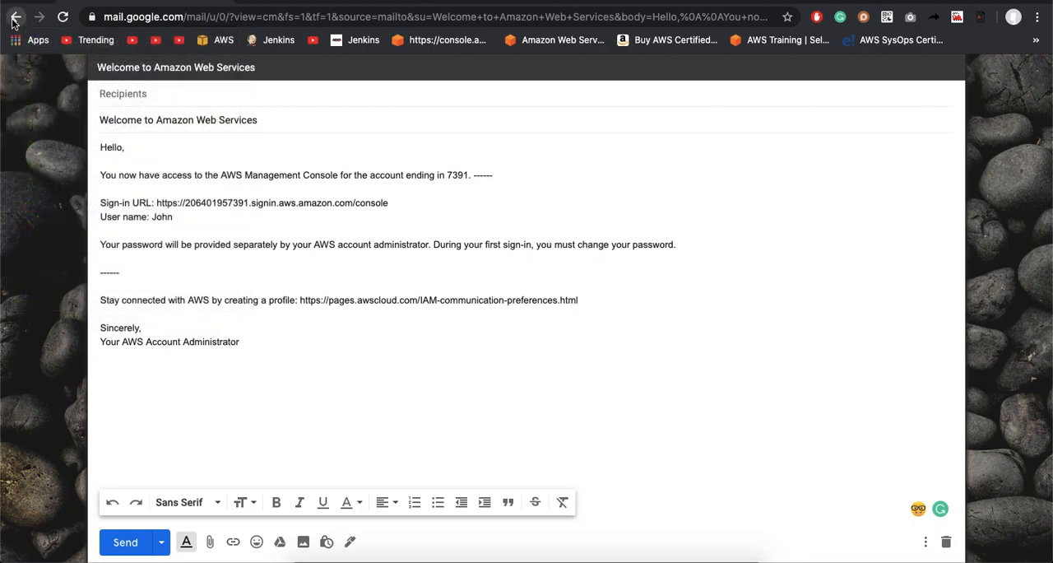
left_click(12, 22)
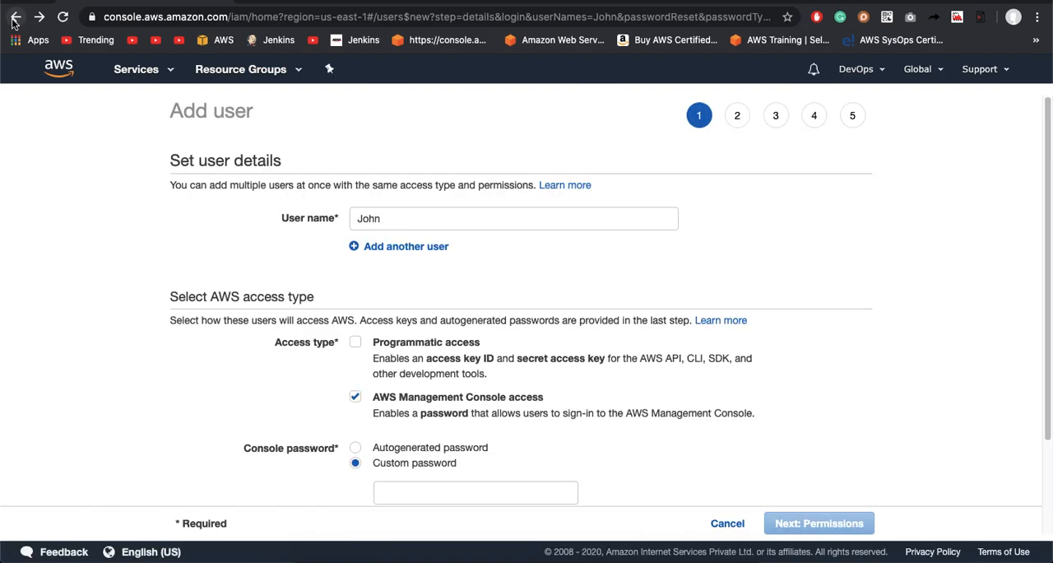
scroll(650, 412, "down", 3)
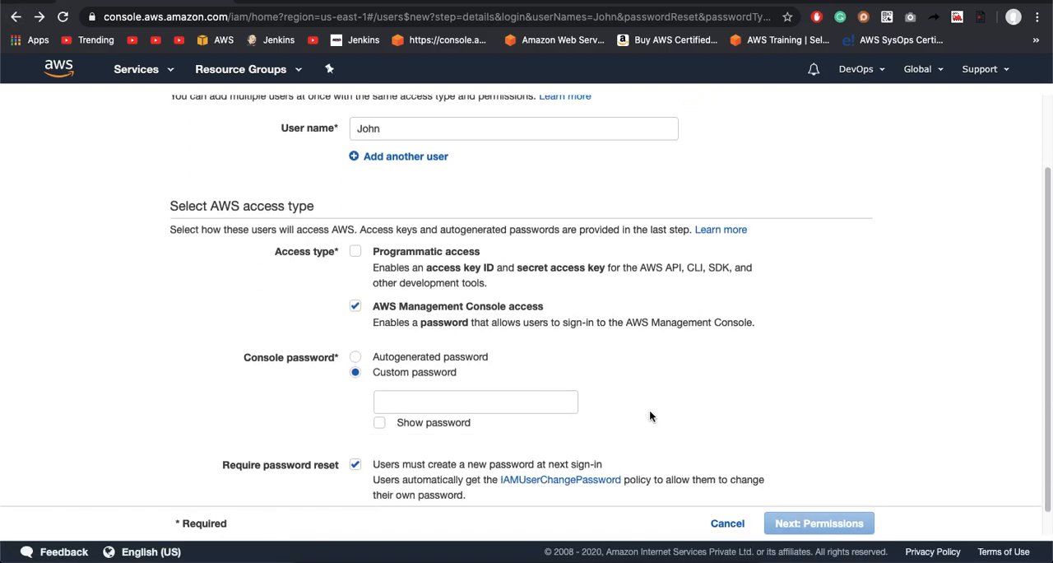
scroll(649, 416, "up", 3)
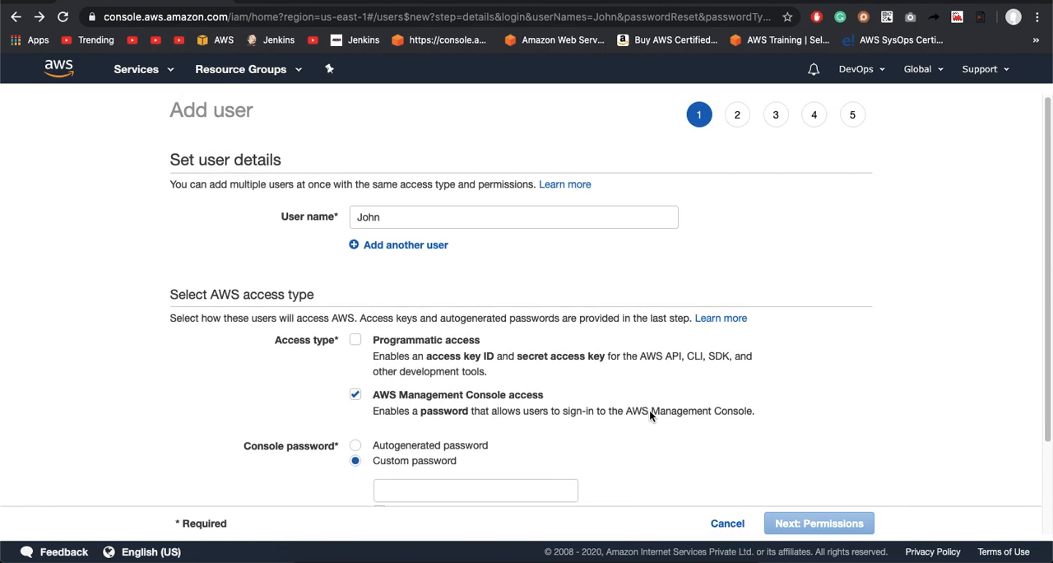
scroll(649, 416, "down", 3)
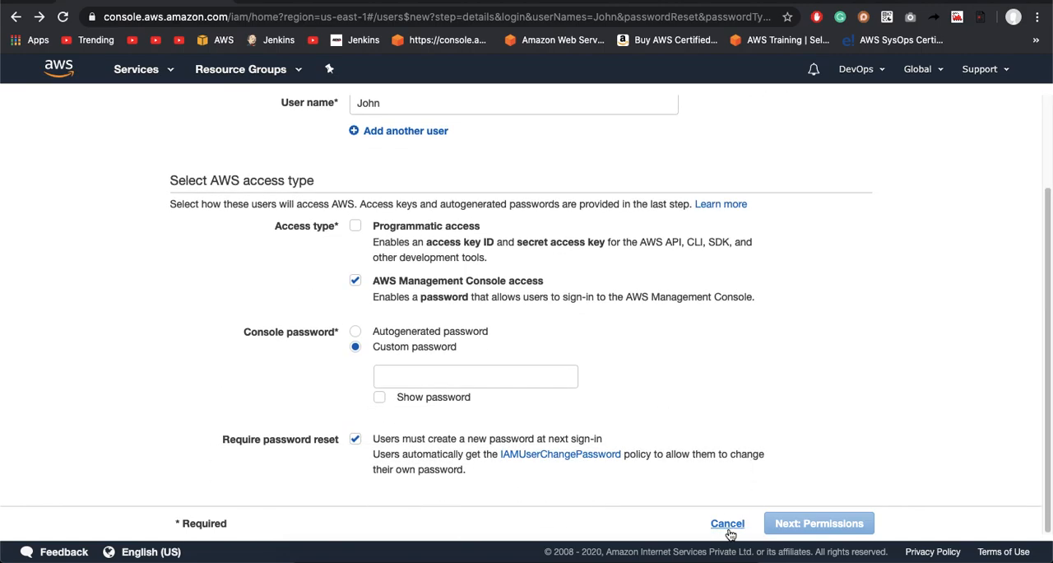
left_click(727, 525)
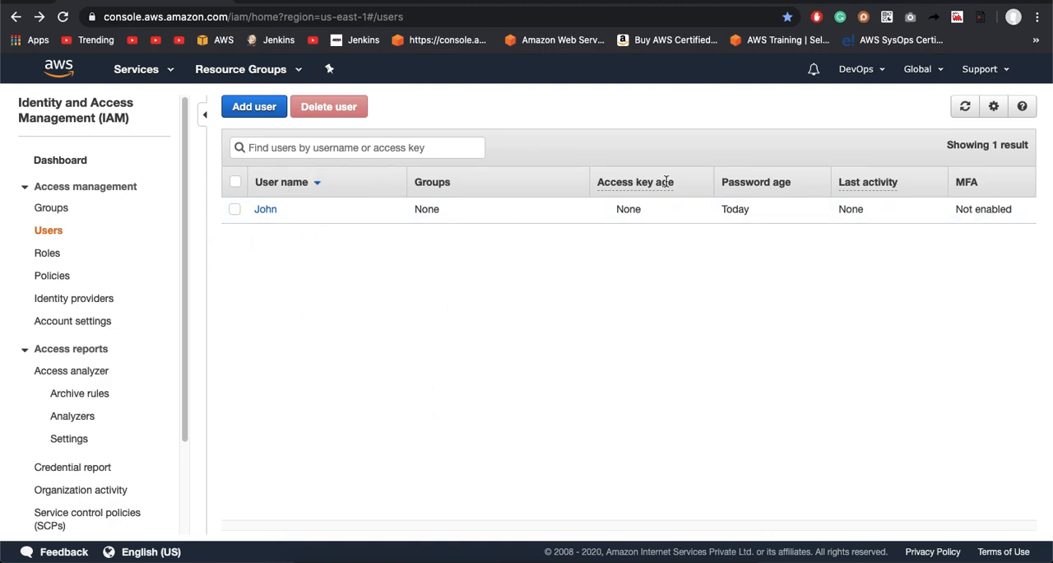
Step: Sign out of the current AWS account and open the console sign-in page
left_click(856, 73)
left_click(795, 249)
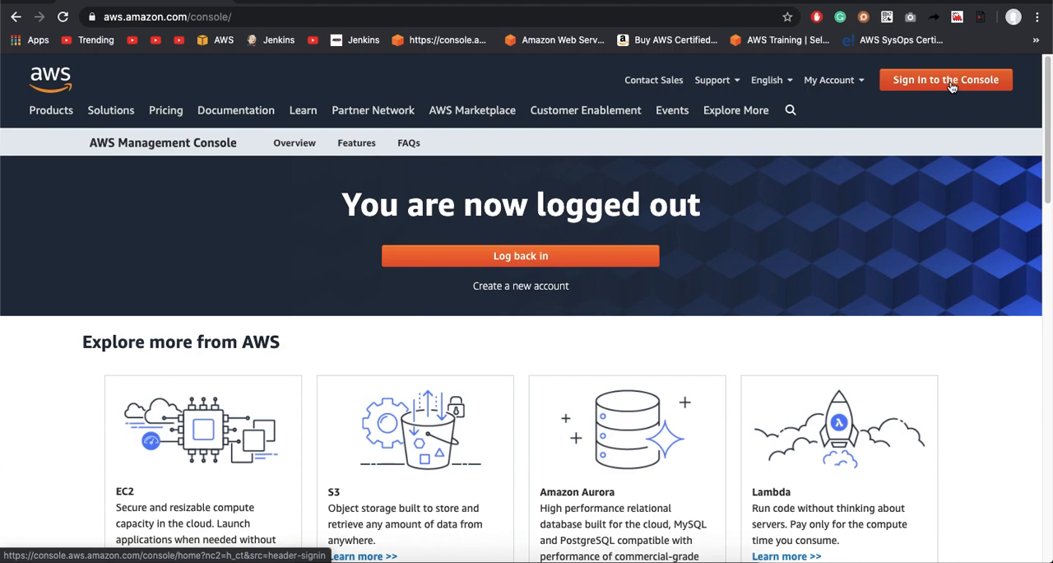
left_click(952, 82)
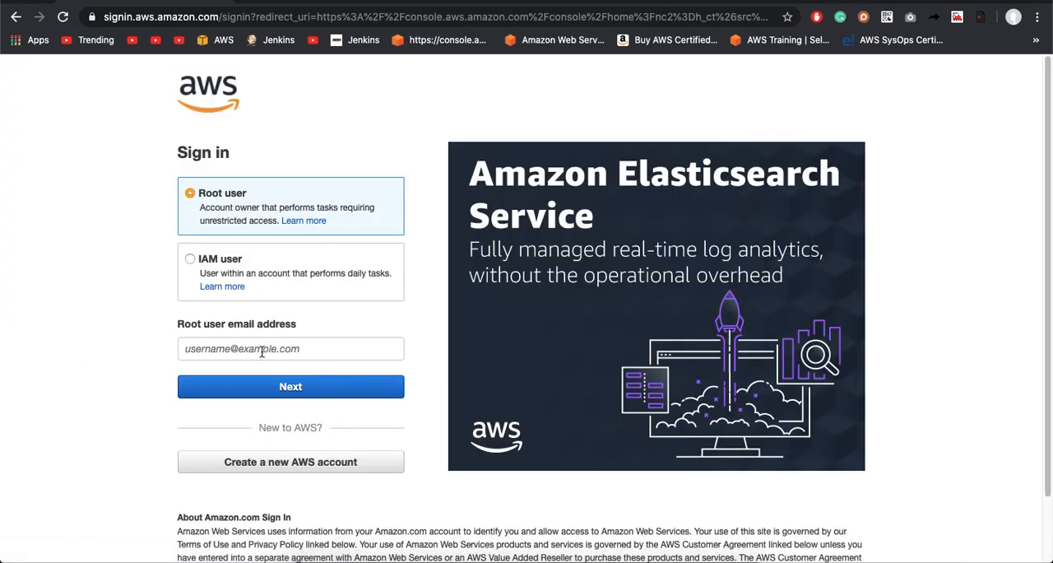
Step: Choose to sign in as an IAM user, paste the account ID, and proceed to the credentials page
left_click(274, 265)
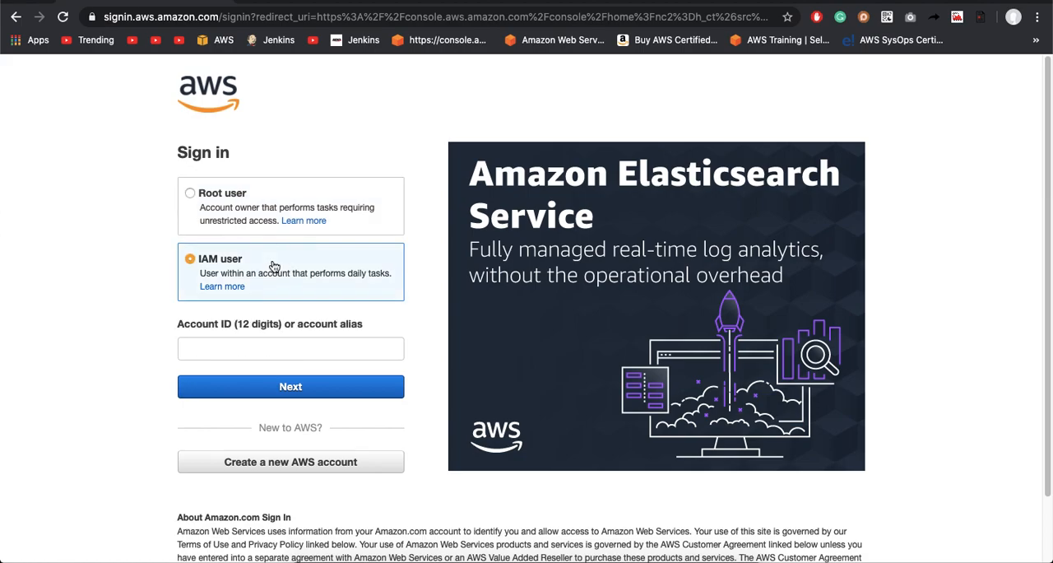
left_click(247, 351)
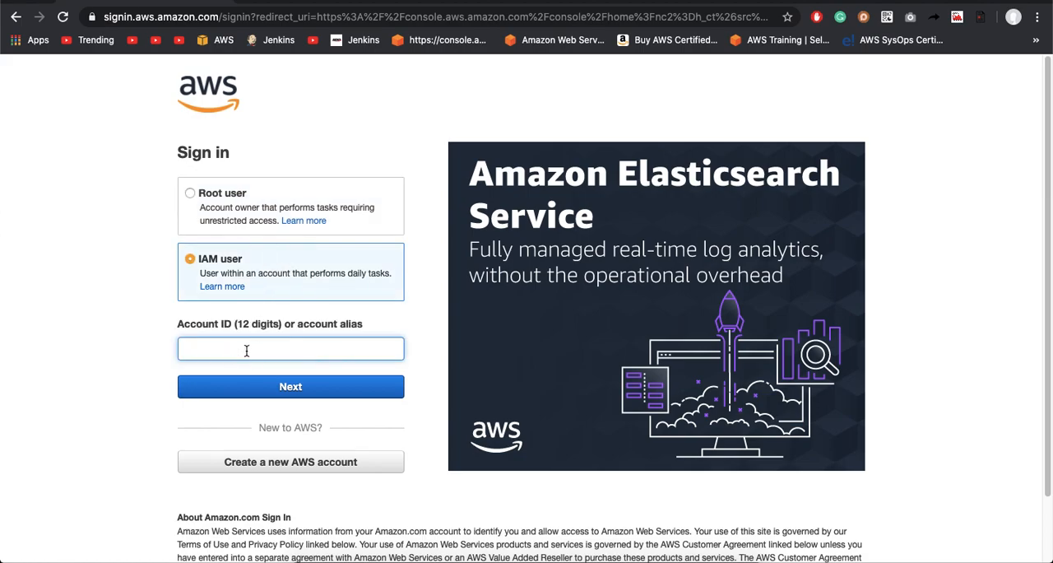
key("super+v")
left_click(308, 388)
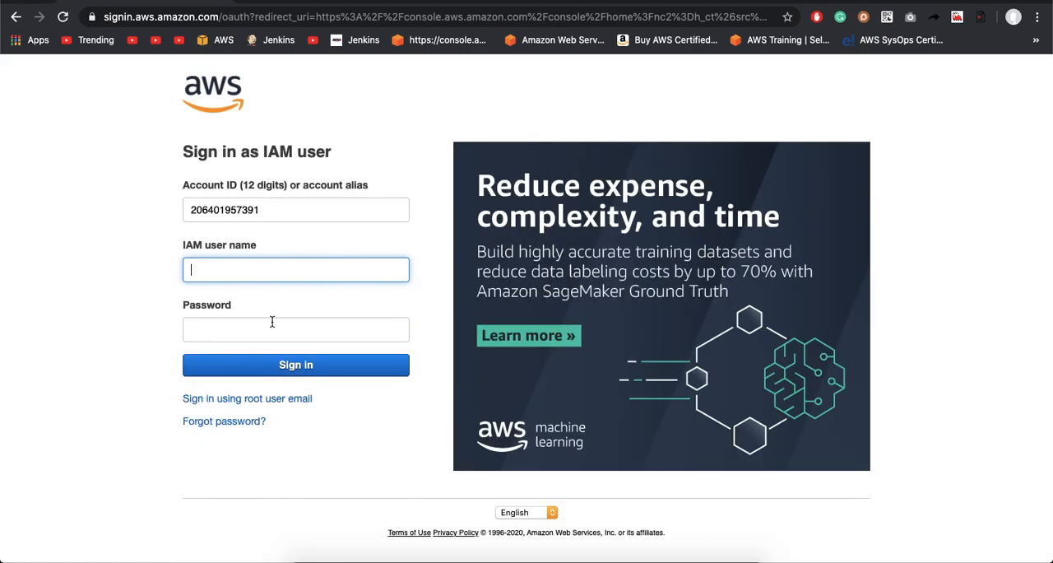
Step: Enter the new IAM user's name and password and sign in to the console
type("john")
left_click(253, 322)
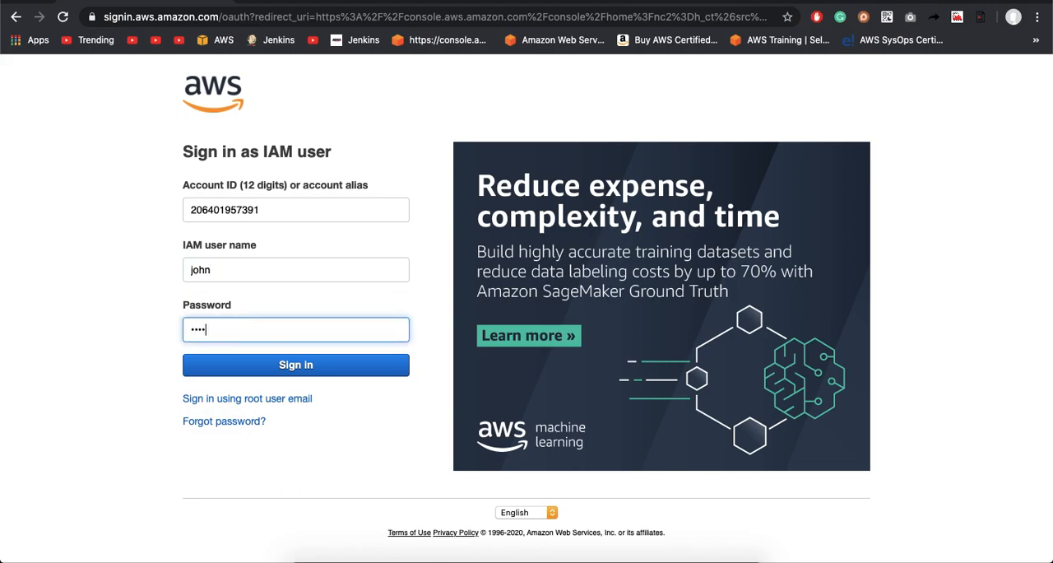
type("••••")
left_click(255, 365)
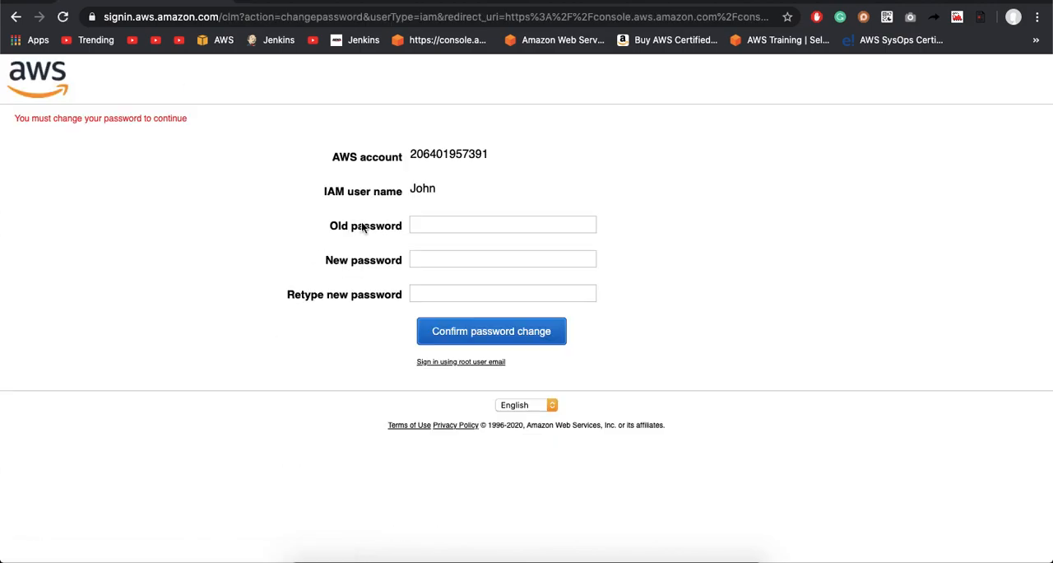
Step: Enter the current password in the old password field of the required password change form
left_click_drag(14, 118, 78, 116)
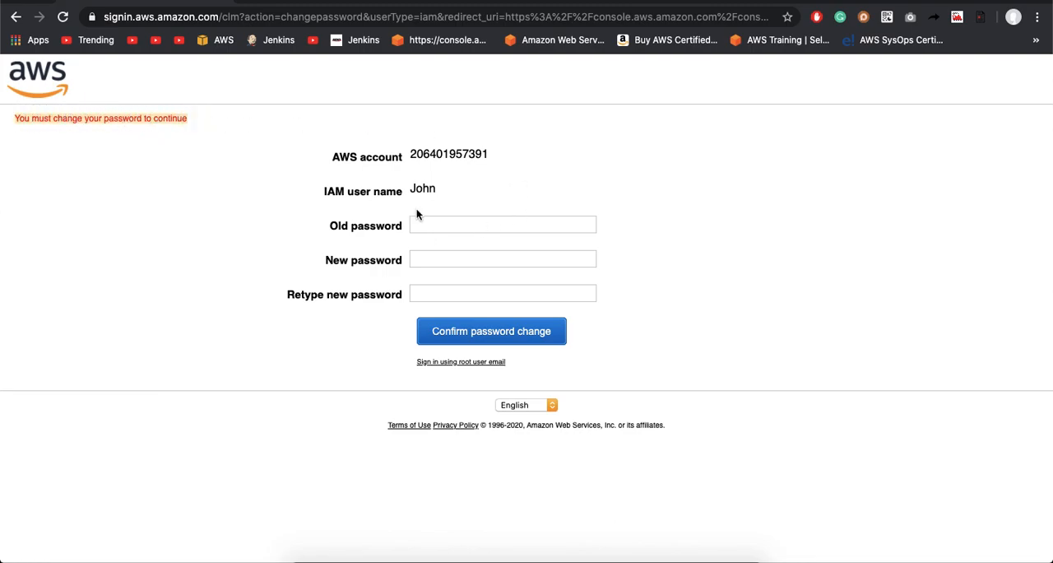
left_click(491, 230)
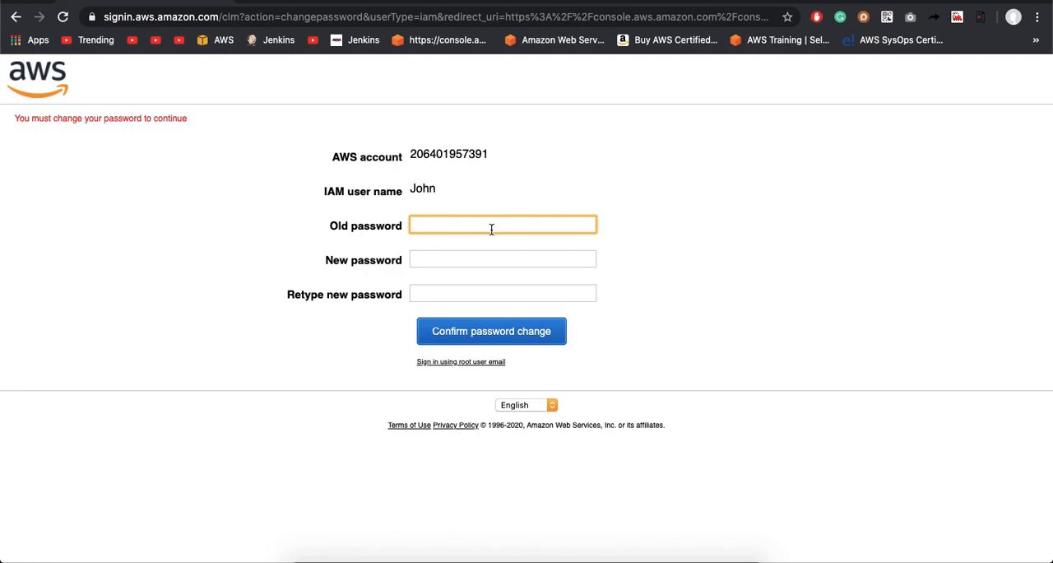
type("••••••••••••••")
Step: Enter and retype the new password for the IAM user, and confirm the password change
key("Tab")
type("•••••••••••••••")
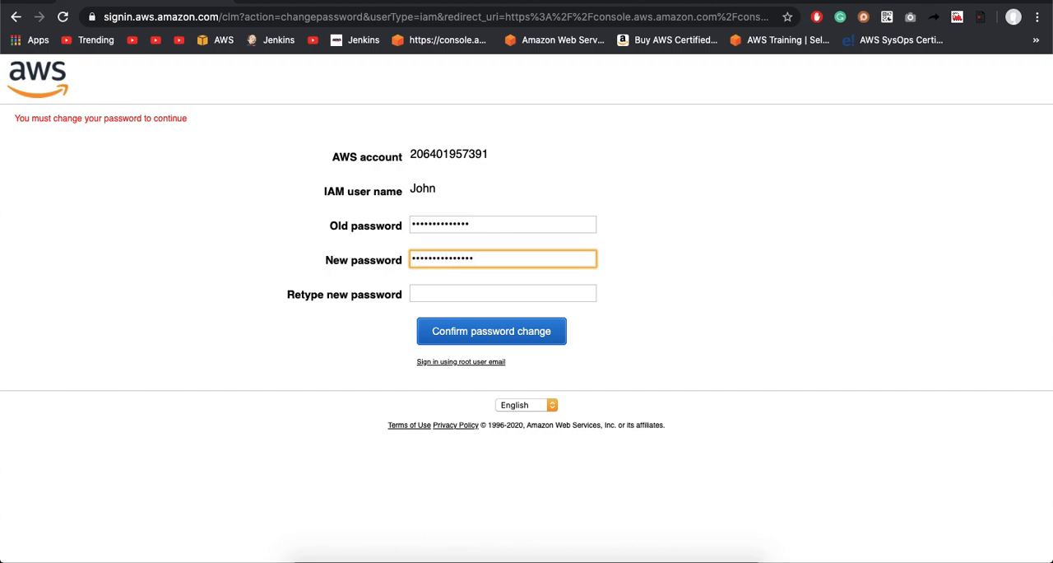
left_click(483, 291)
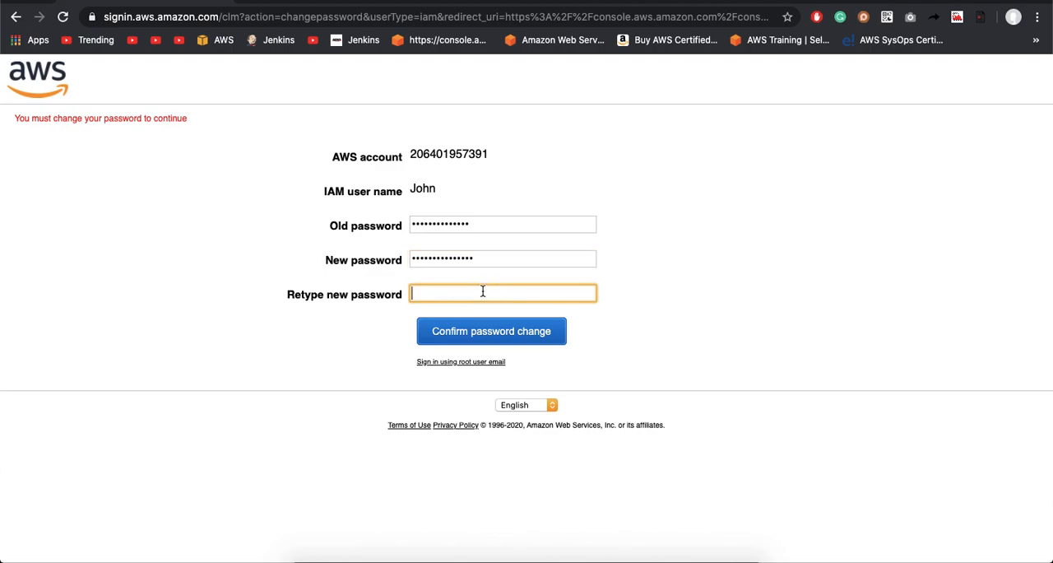
type("•••••••••••••••")
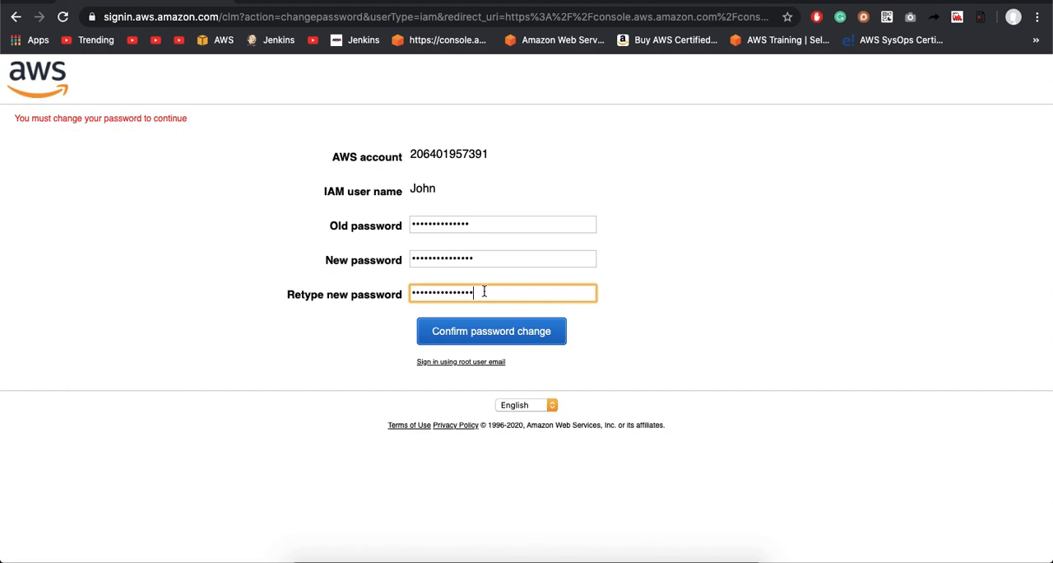
left_click(497, 335)
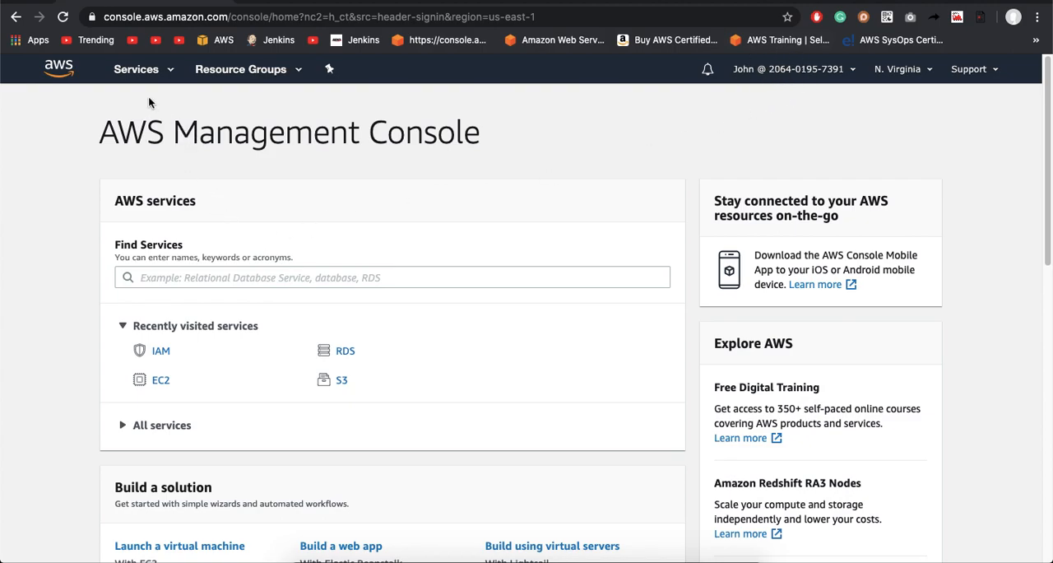
Step: Open the S3 service to check whether this IAM user has permission to list buckets
left_click(150, 73)
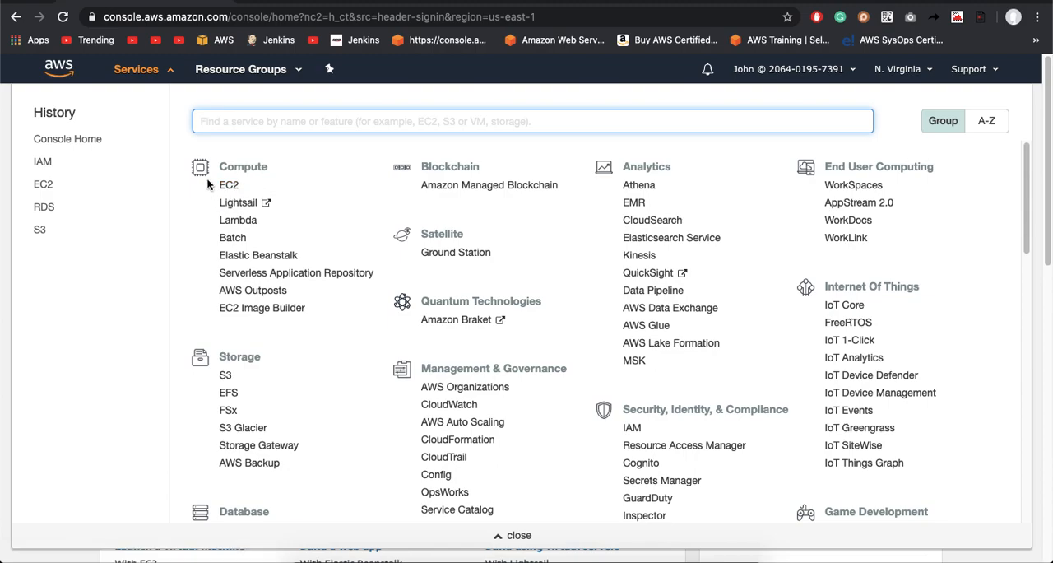
scroll(195, 303, "down", 3)
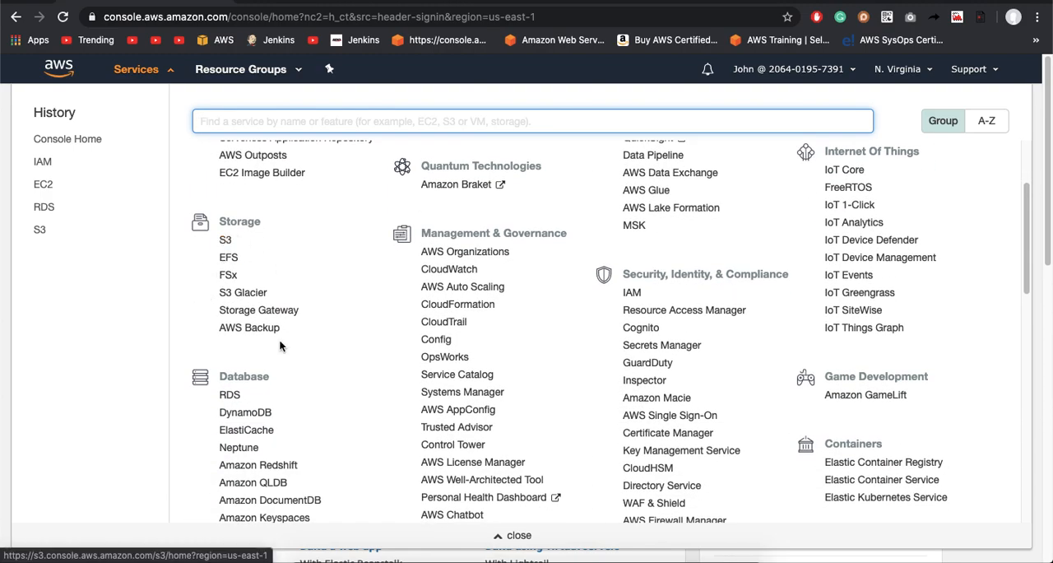
left_click(230, 244)
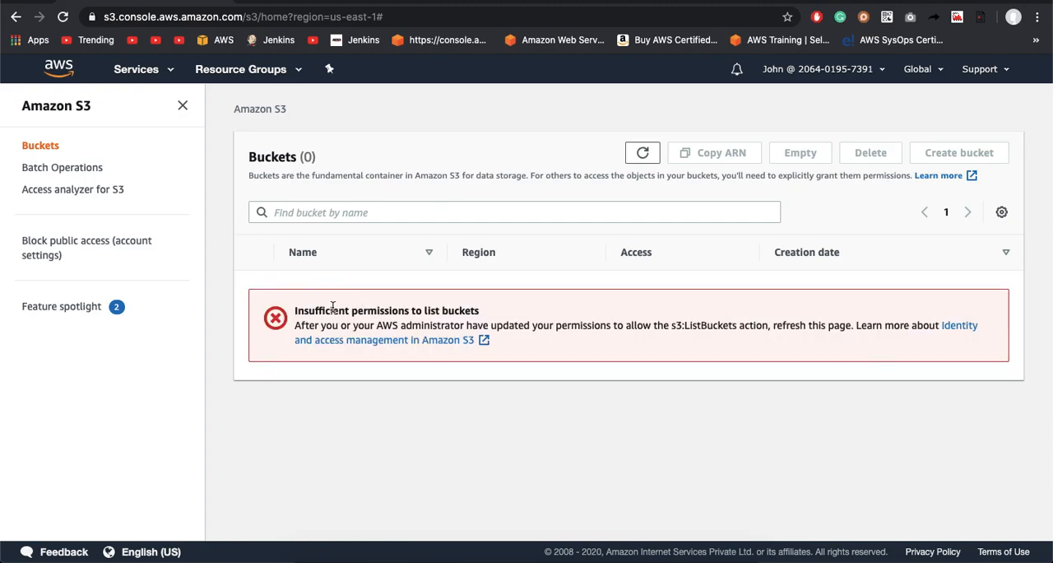
left_click_drag(295, 311, 492, 314)
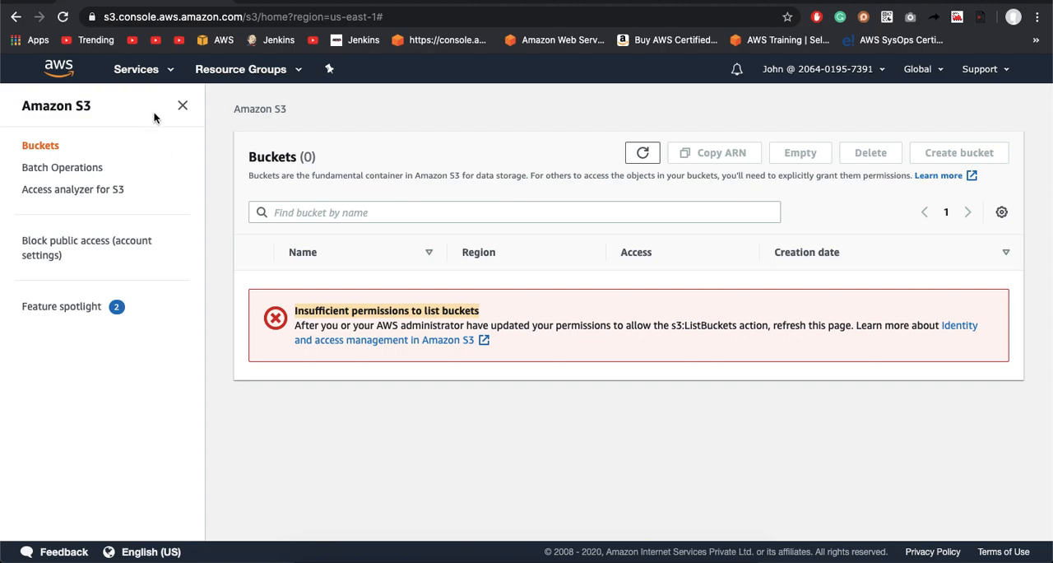
Step: Open the EC2 dashboard and review the resources and launch section available to this user
left_click(137, 71)
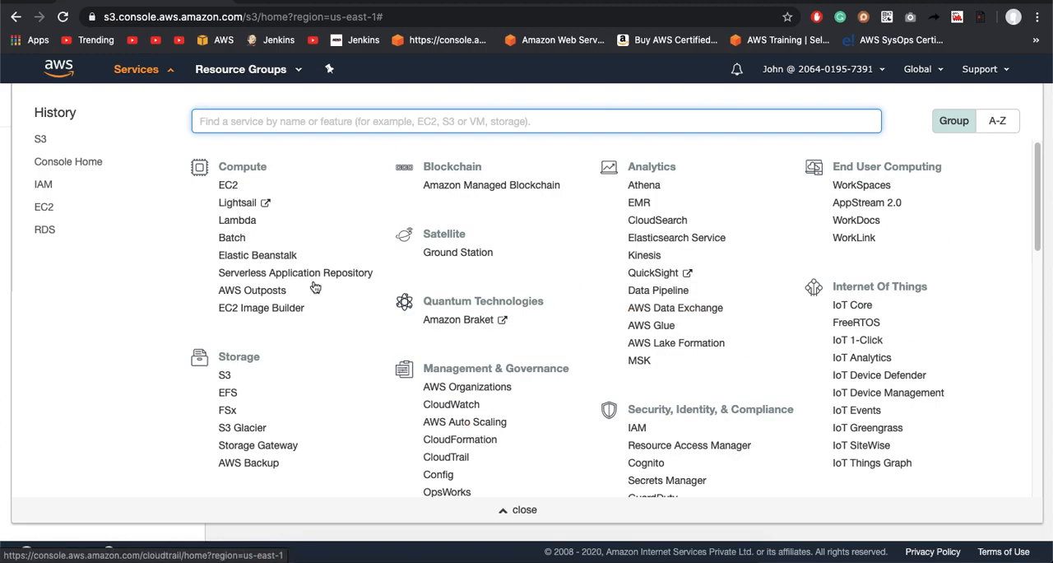
left_click(228, 188)
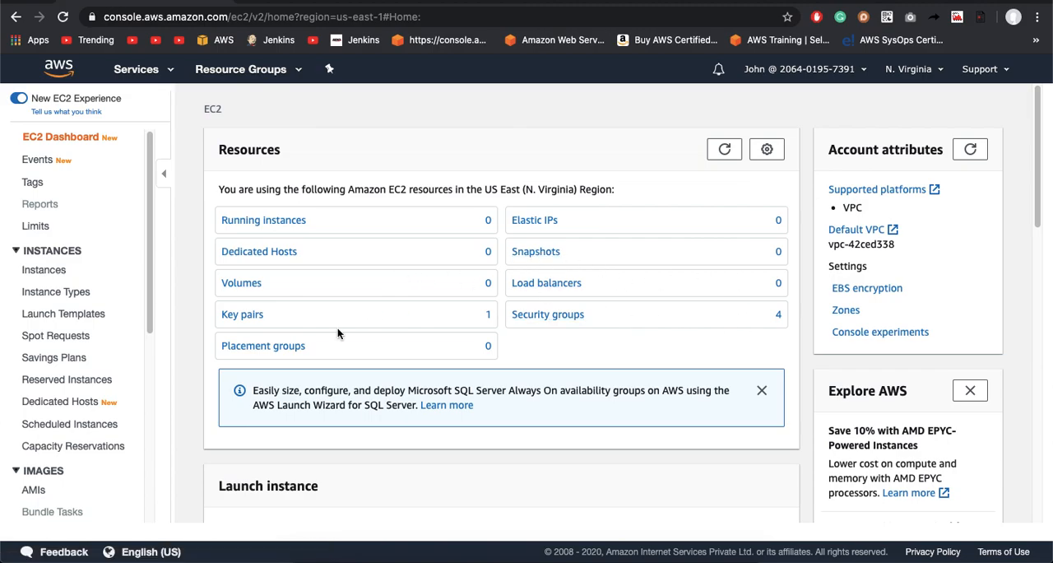
scroll(337, 327, "down", 3)
scroll(338, 327, "up", 3)
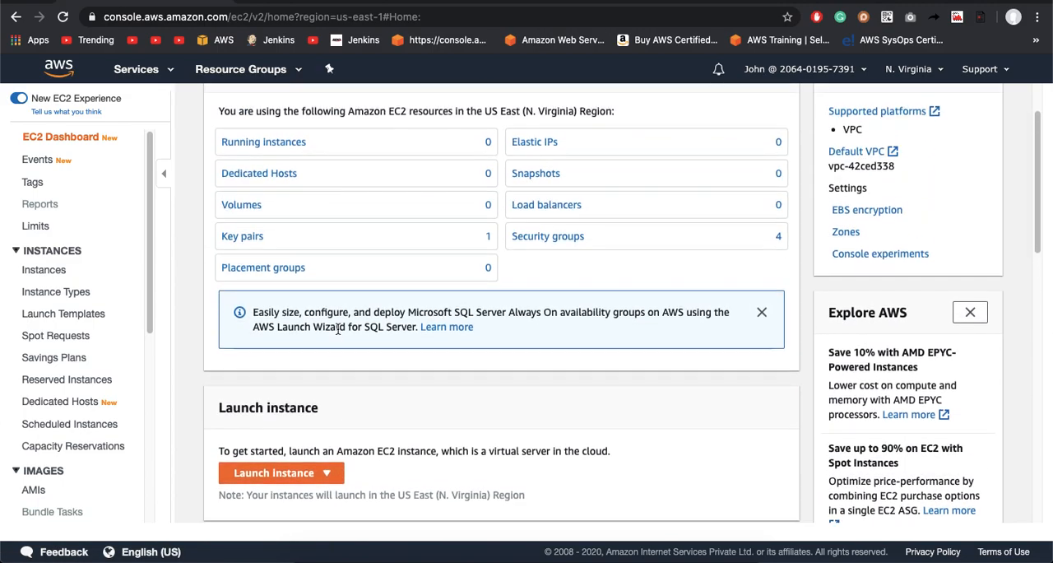
scroll(338, 327, "down", 3)
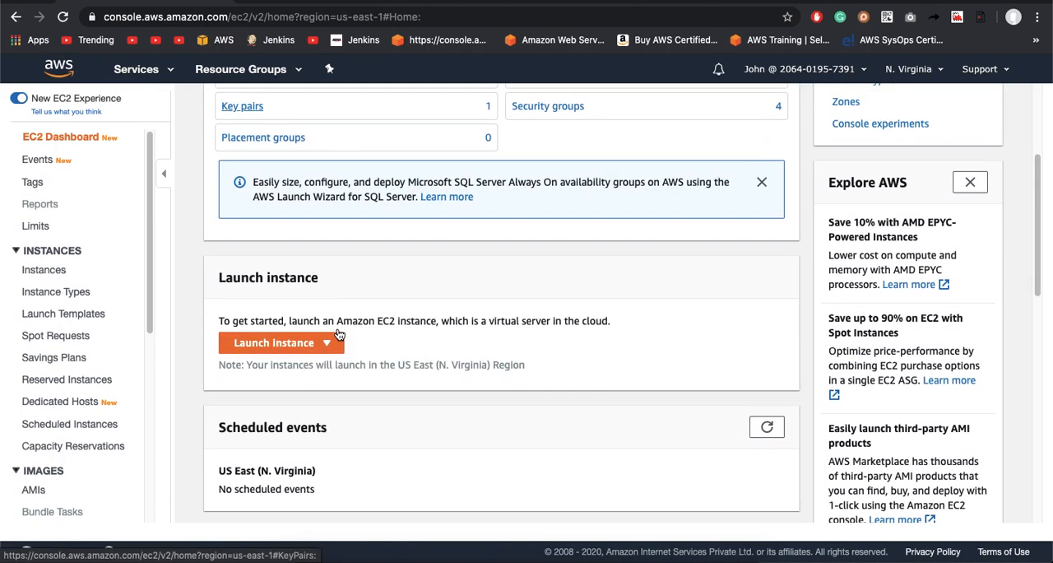
Step: Open the running instances list and start the launch instance wizard
left_click(247, 354)
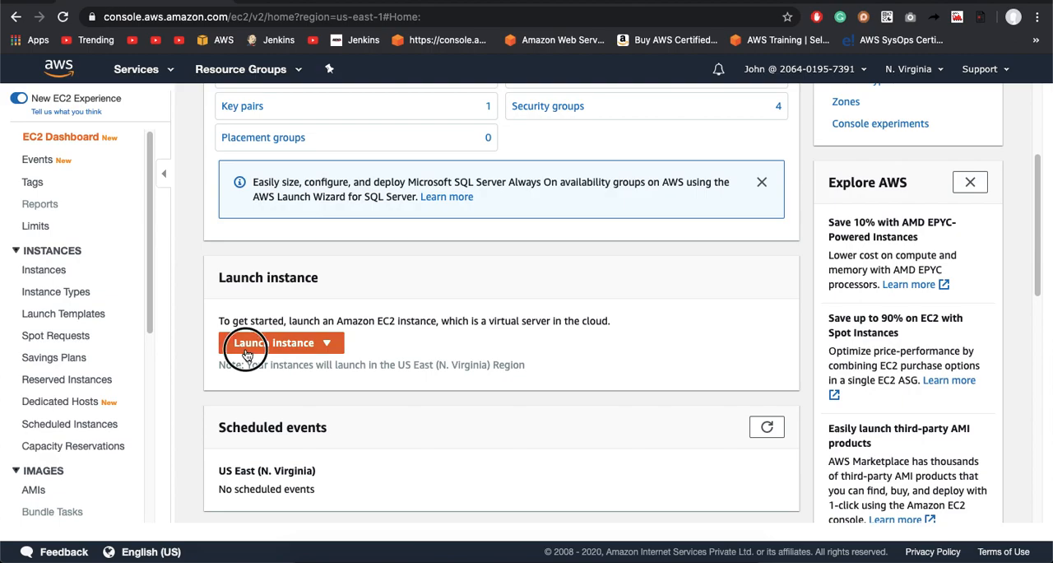
left_click(257, 349)
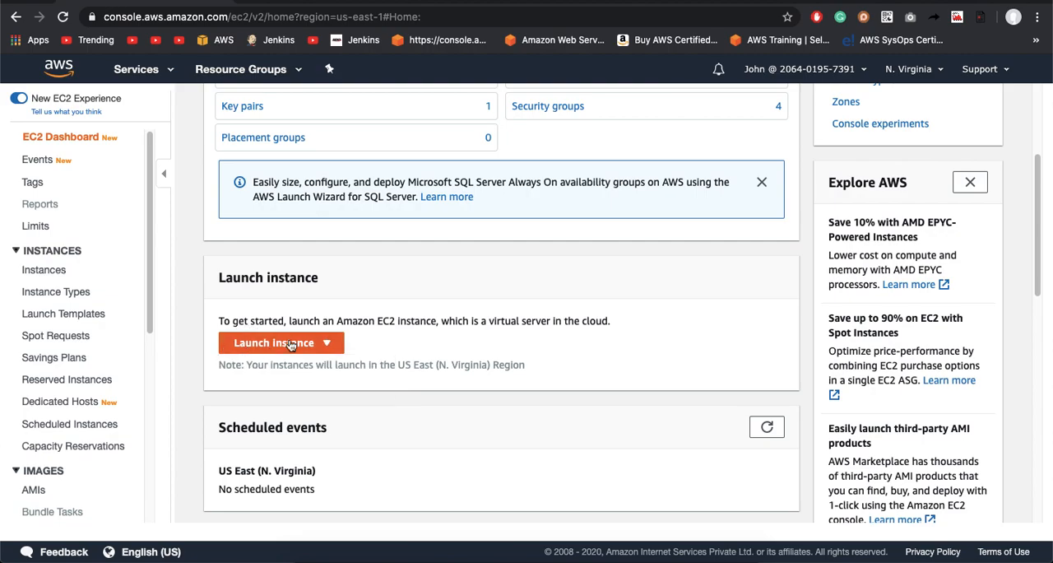
scroll(319, 323, "up", 5)
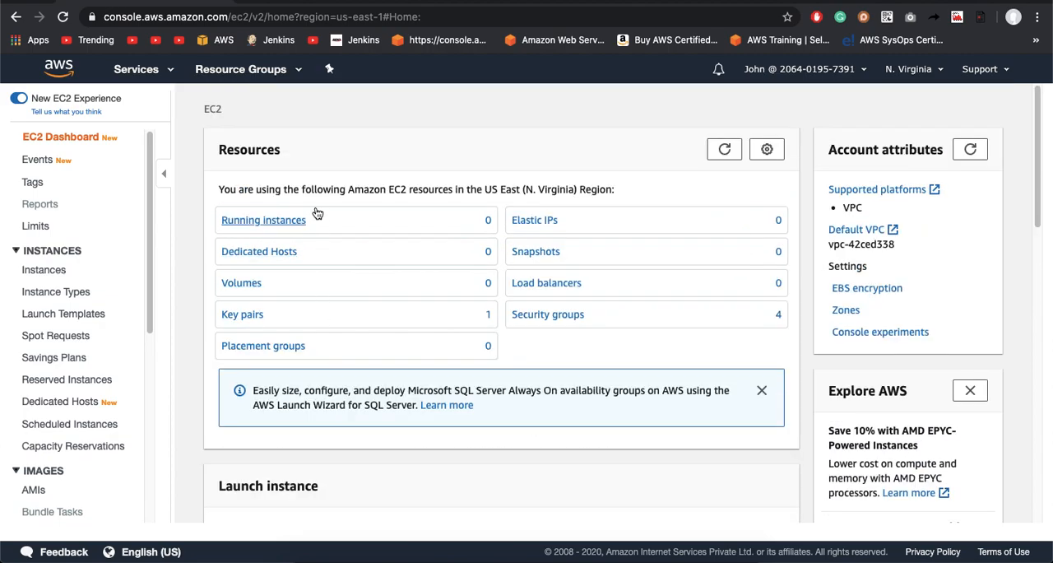
left_click(294, 220)
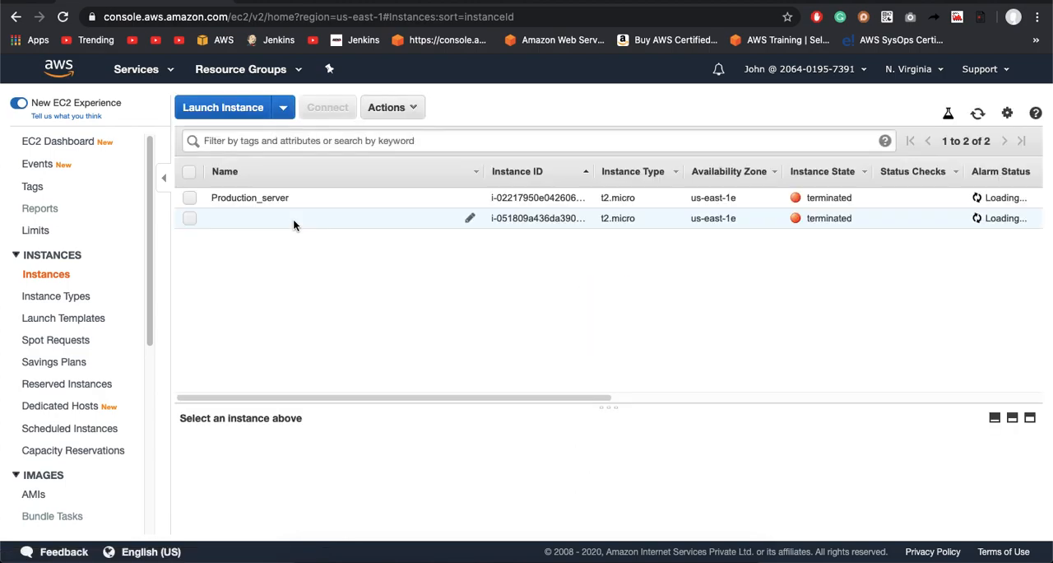
left_click(216, 109)
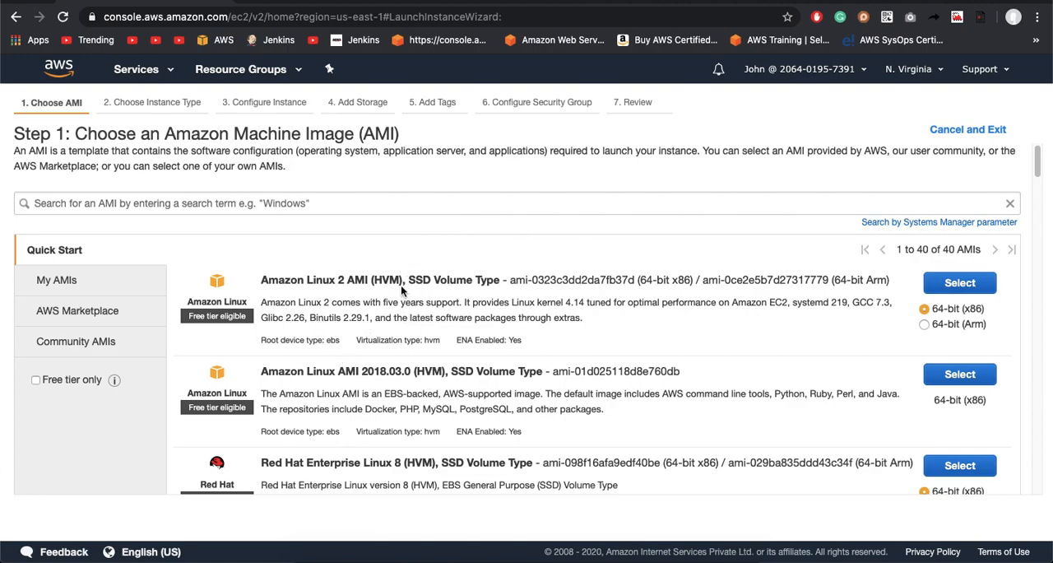
Step: Examine the My AMIs list and the software and categories offered in the AWS Marketplace
left_click(78, 288)
scroll(294, 374, "down", 2)
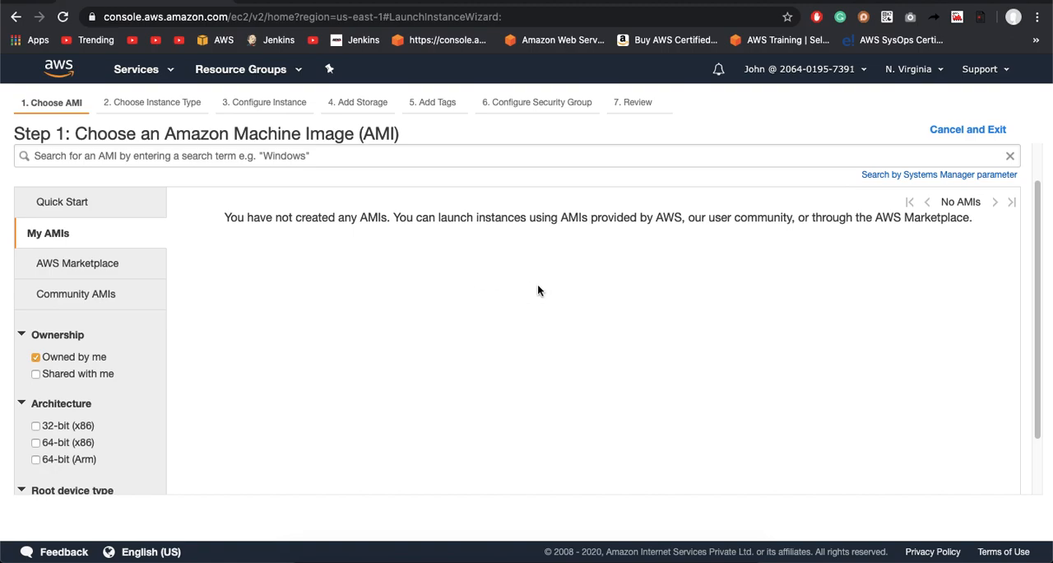
scroll(563, 320, "up", 1)
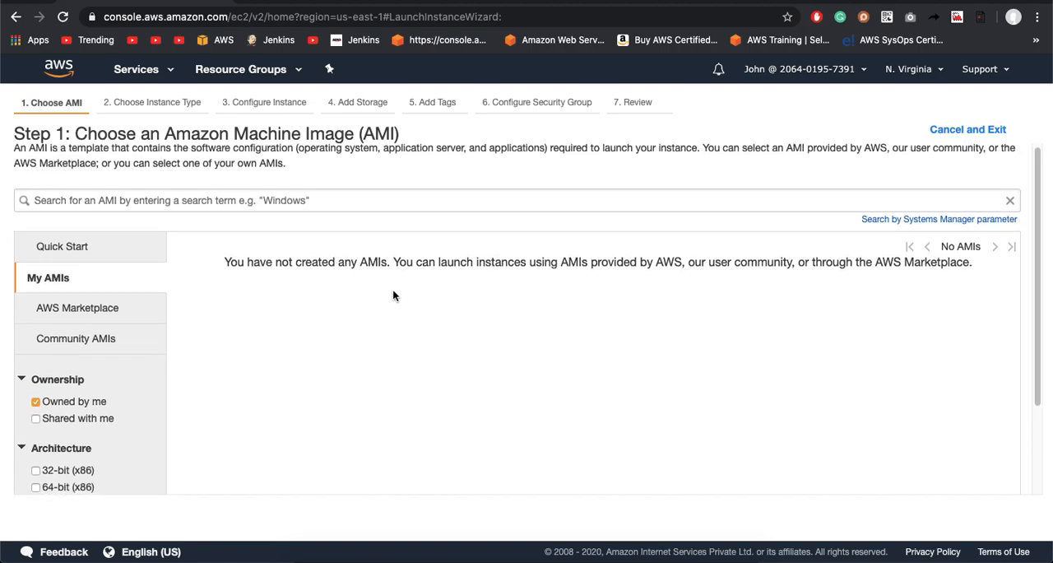
left_click(96, 315)
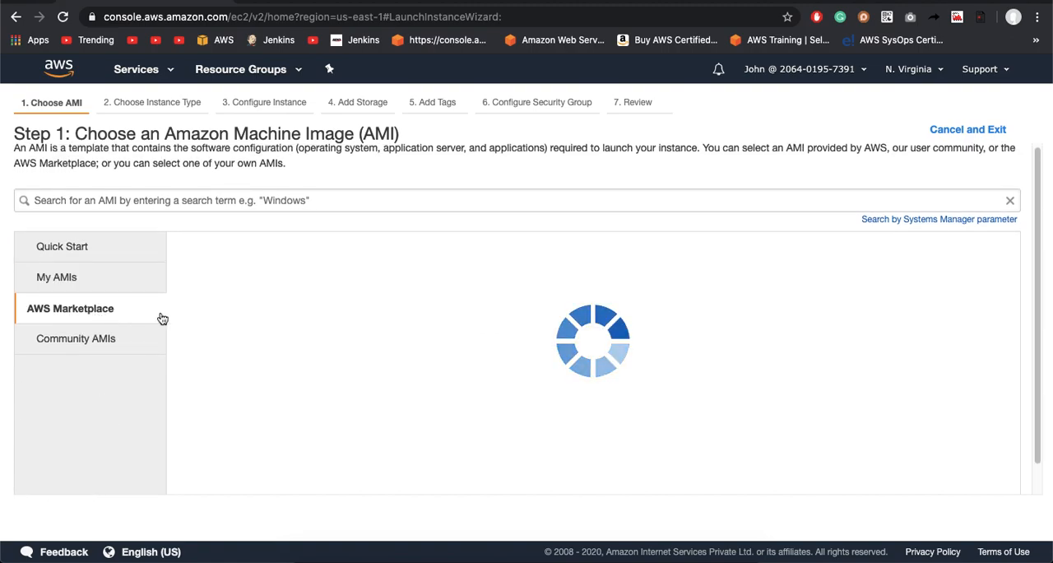
scroll(413, 379, "down", 3)
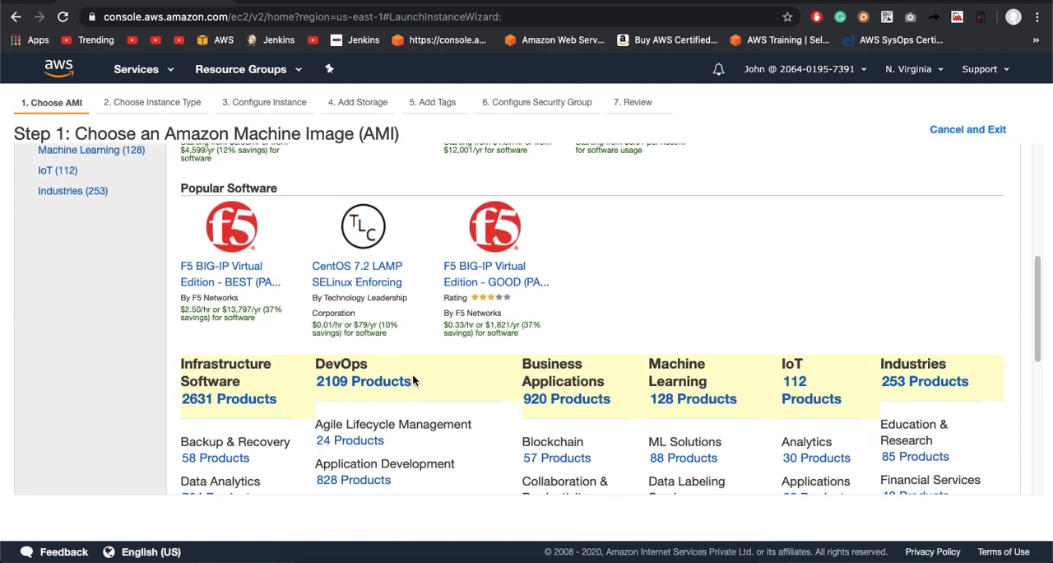
scroll(414, 380, "down", 5)
scroll(414, 381, "up", 3)
scroll(414, 381, "up", 8)
scroll(413, 381, "up", 3)
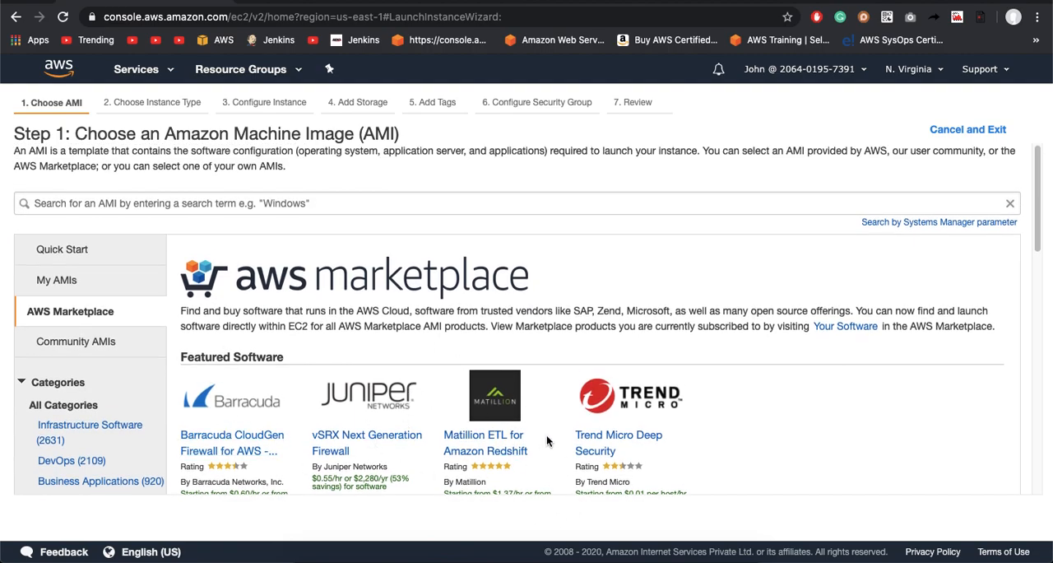
scroll(698, 403, "down", 2)
scroll(698, 405, "down", 3)
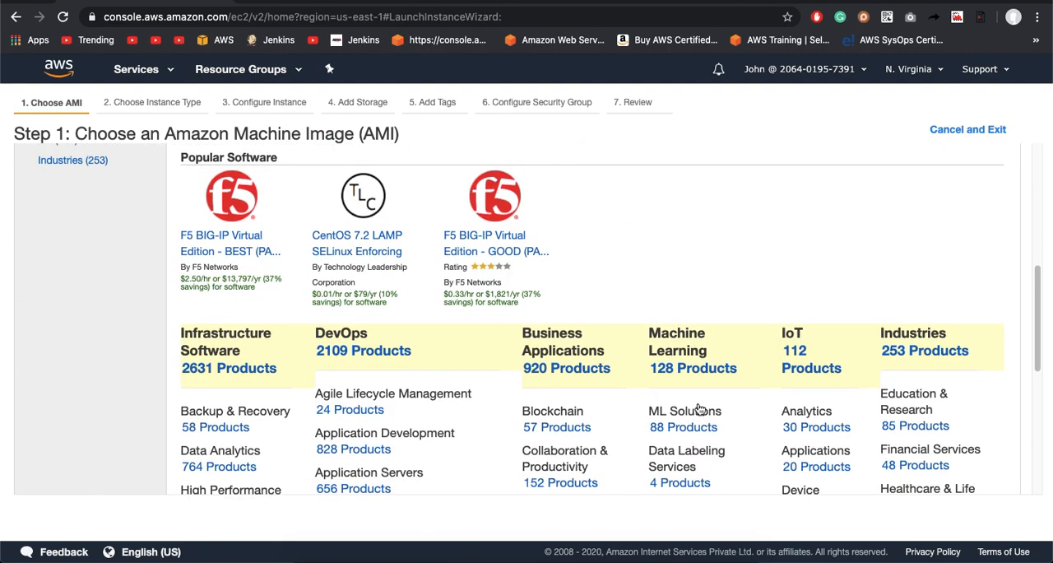
scroll(696, 404, "up", 5)
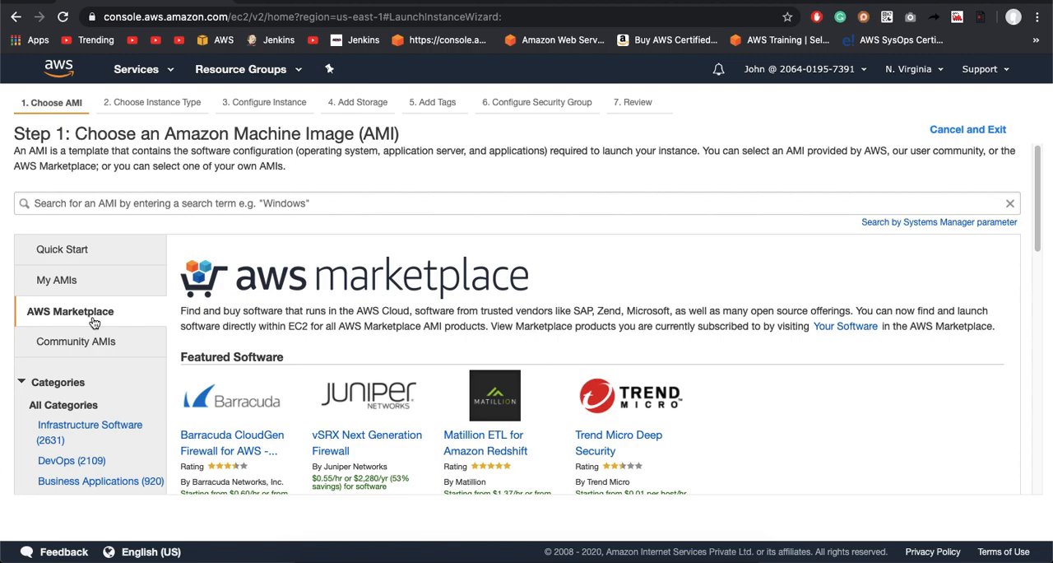
Step: Return to the Quick Start AMIs and examine the operating system images offered for the instance
left_click(95, 256)
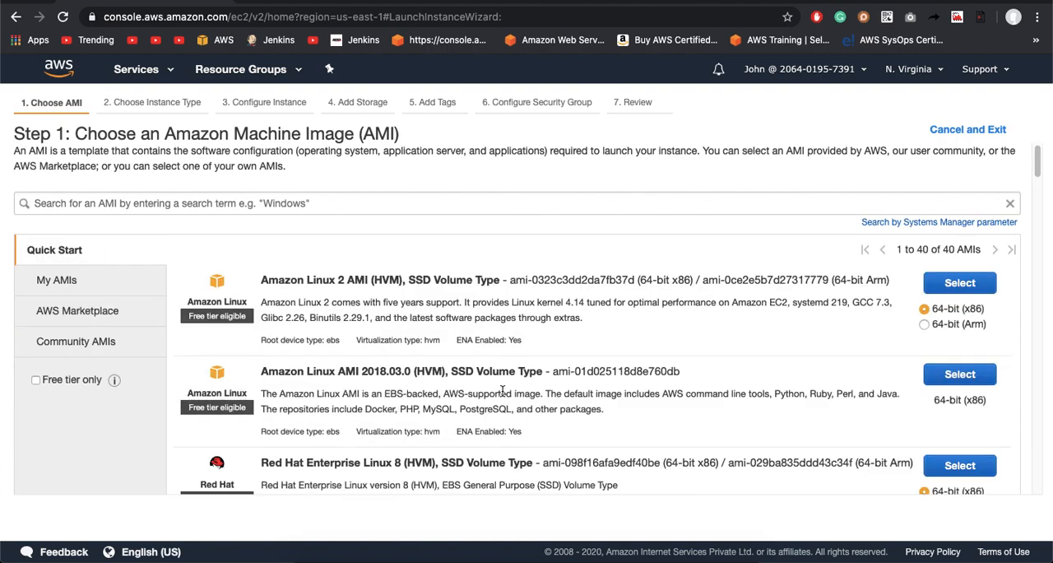
scroll(356, 416, "down", 3)
scroll(355, 416, "up", 3)
scroll(217, 463, "down", 3)
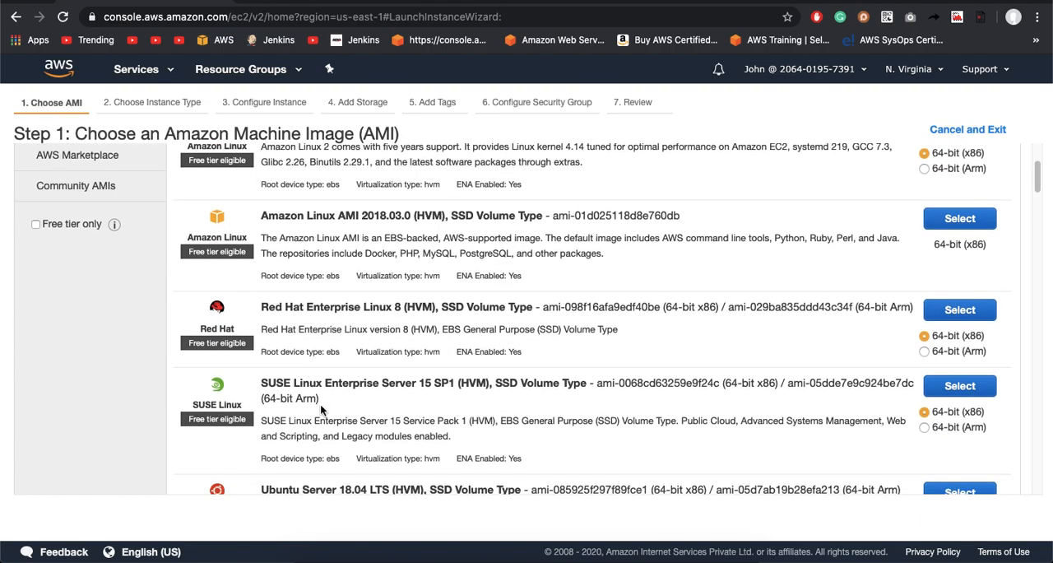
scroll(321, 400, "up", 1)
scroll(321, 417, "down", 2)
scroll(320, 357, "up", 4)
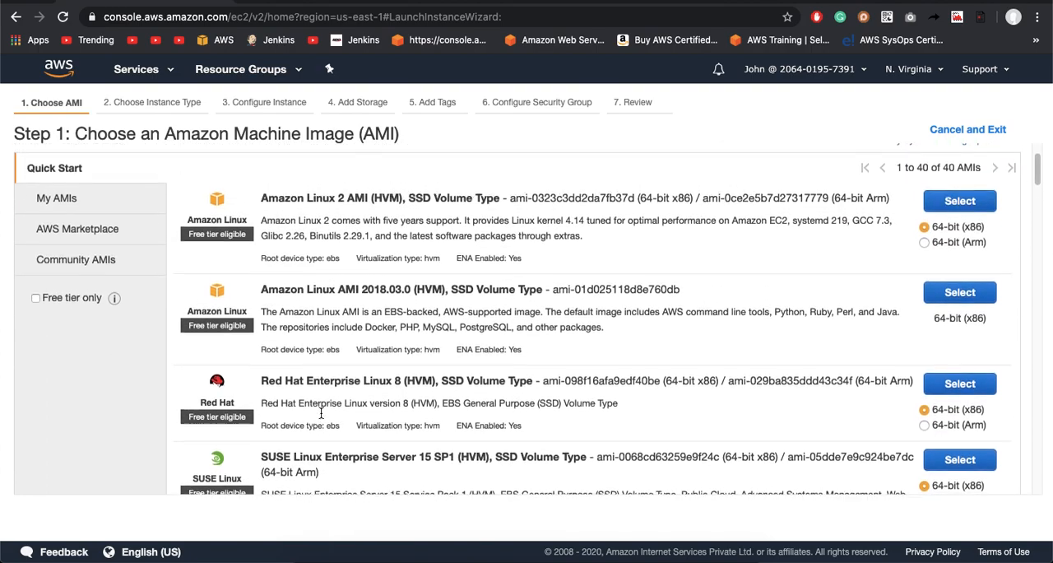
scroll(340, 304, "down", 2)
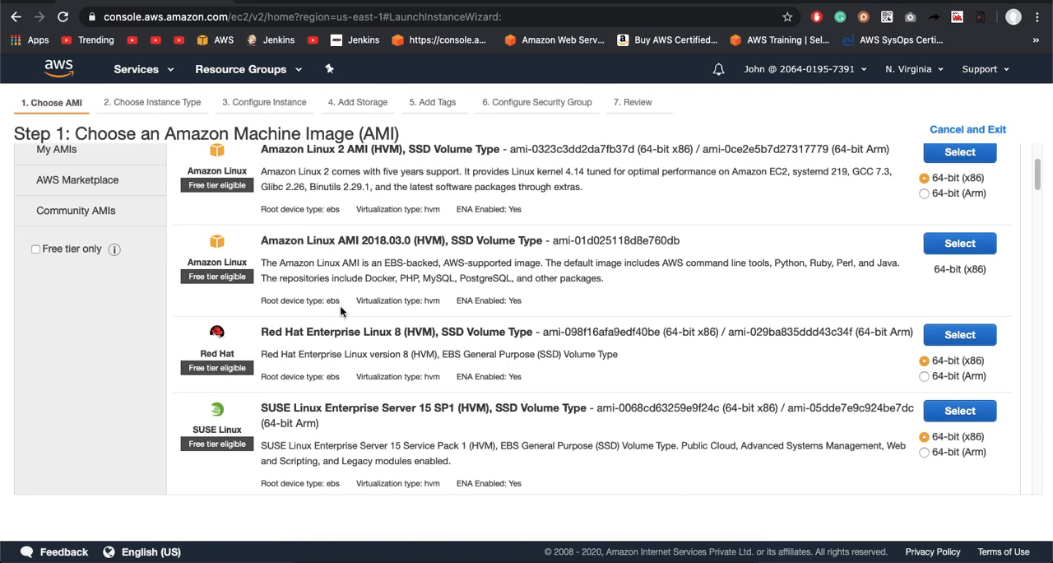
scroll(340, 271, "up", 1)
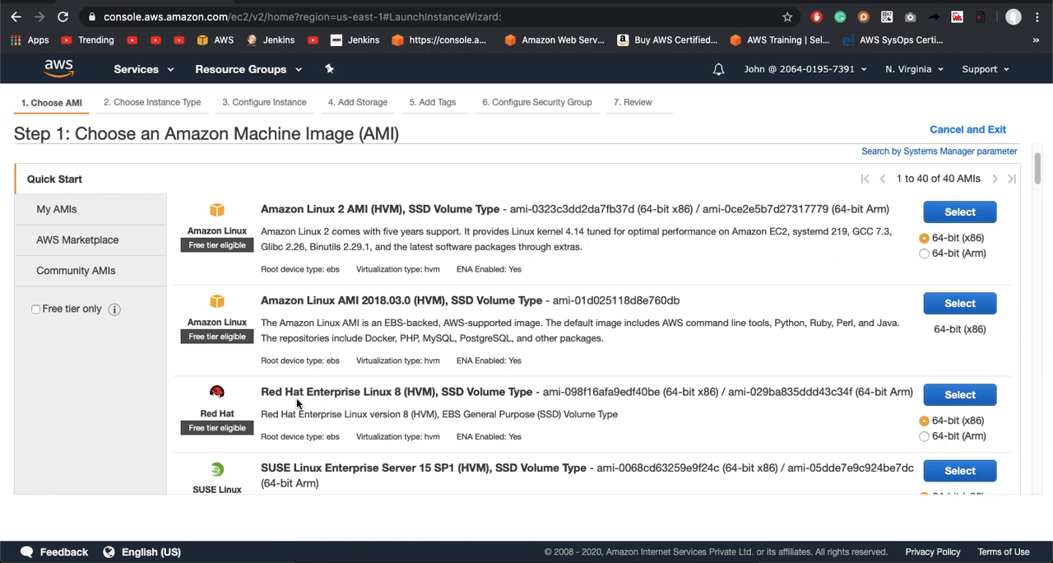
scroll(298, 399, "down", 3)
scroll(302, 343, "down", 8)
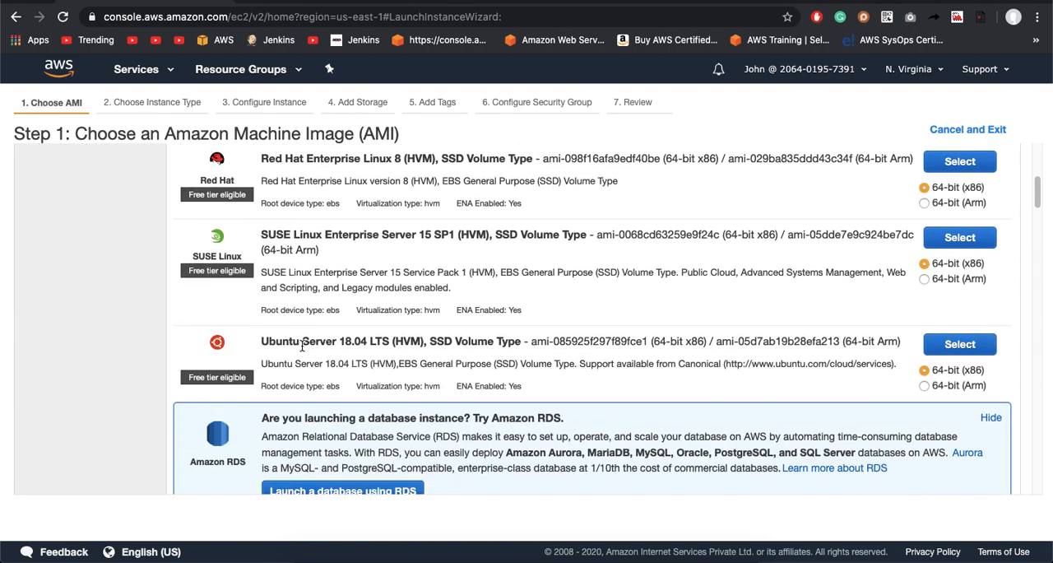
scroll(302, 346, "down", 12)
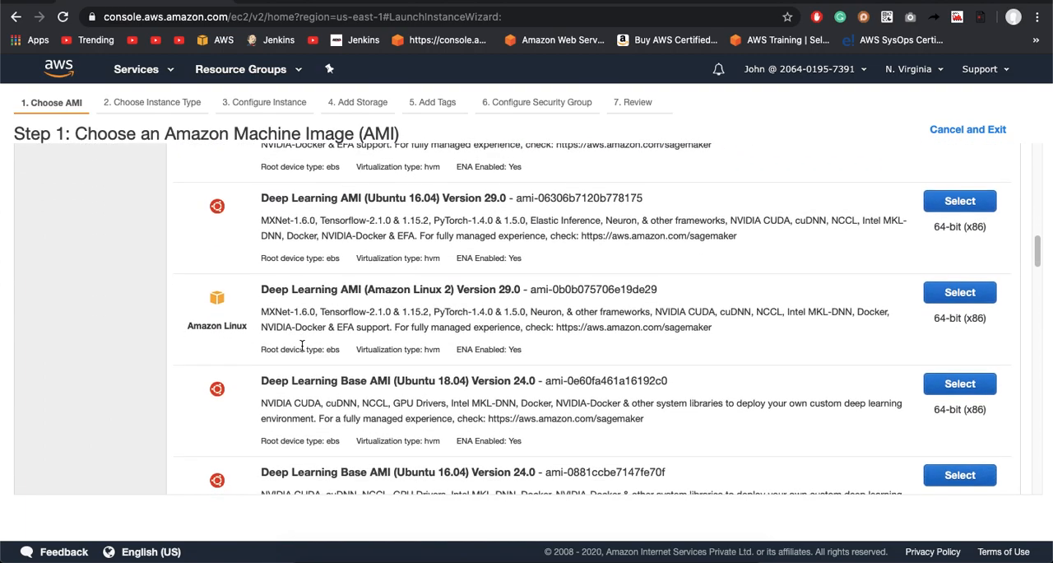
Step: Choose the 64-bit (x86) Amazon Linux 2 AMI (HVM), SSD Volume Type as the image for the instance
scroll(302, 346, "up", 20)
scroll(301, 346, "up", 4)
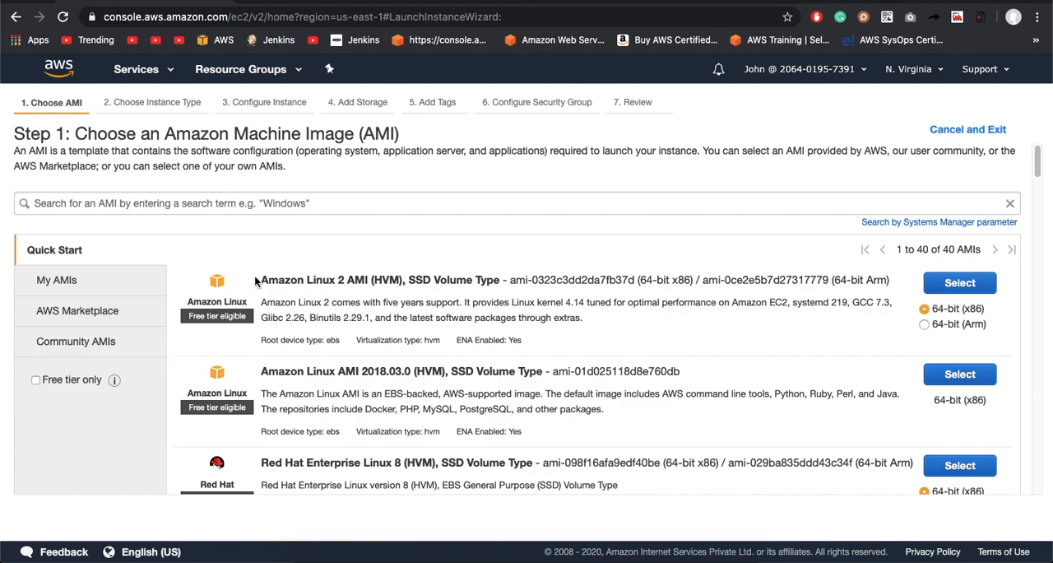
left_click_drag(257, 281, 583, 288)
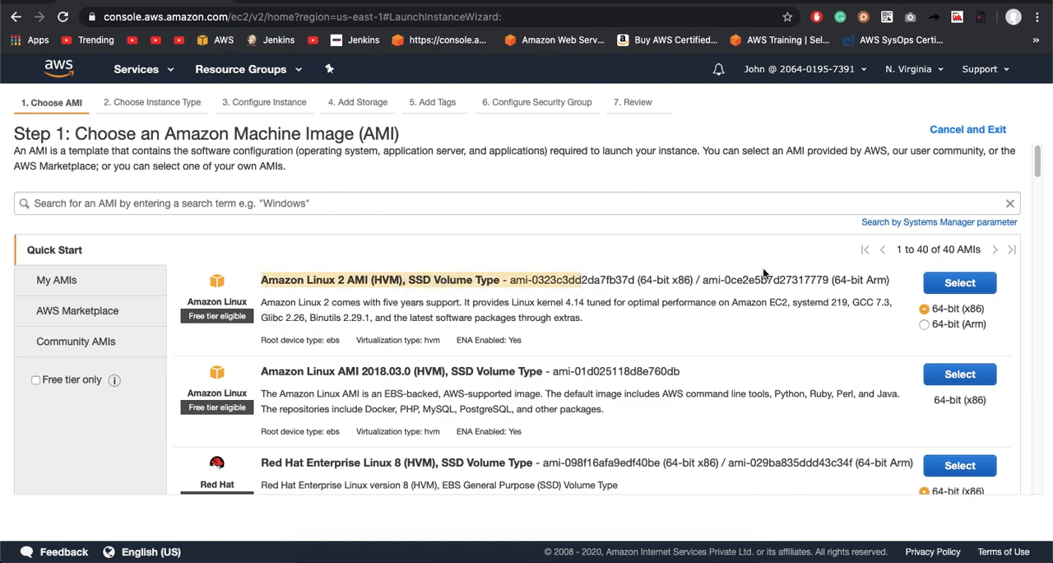
left_click(962, 284)
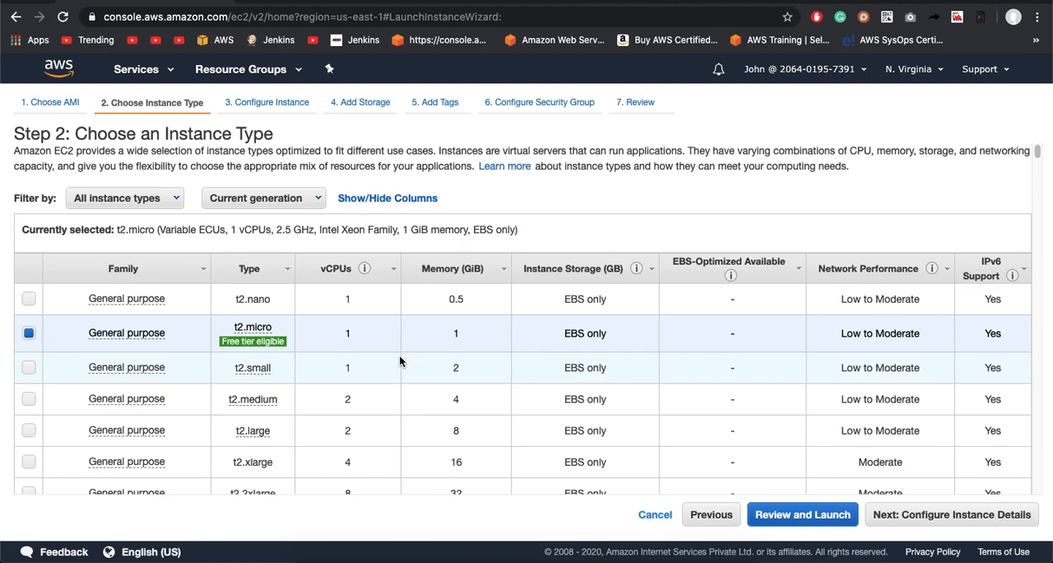
Step: Review the available instance types, keep t2.micro selected and continue to the instance details
scroll(399, 356, "down", 10)
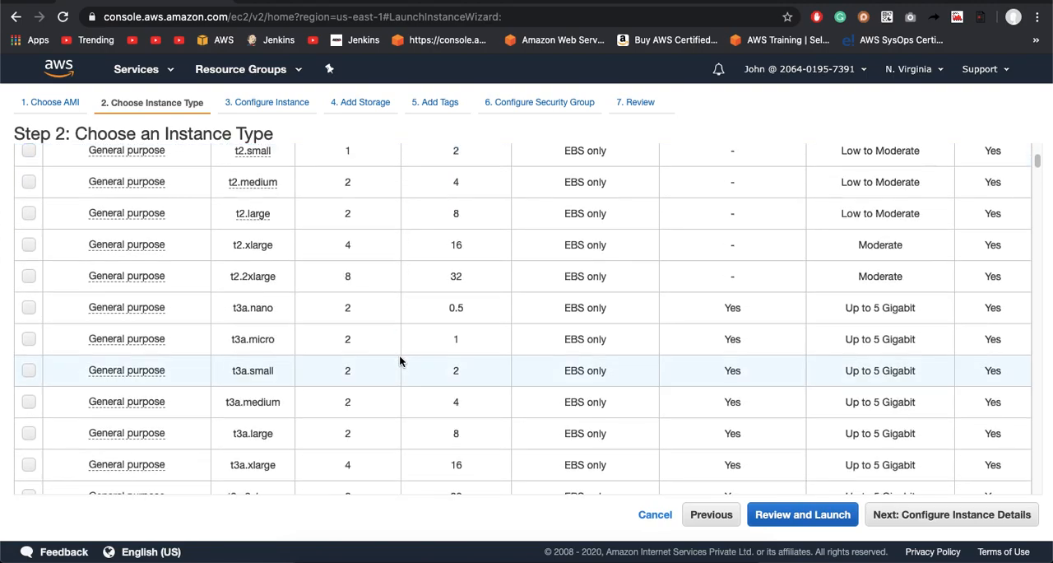
scroll(400, 360, "down", 1)
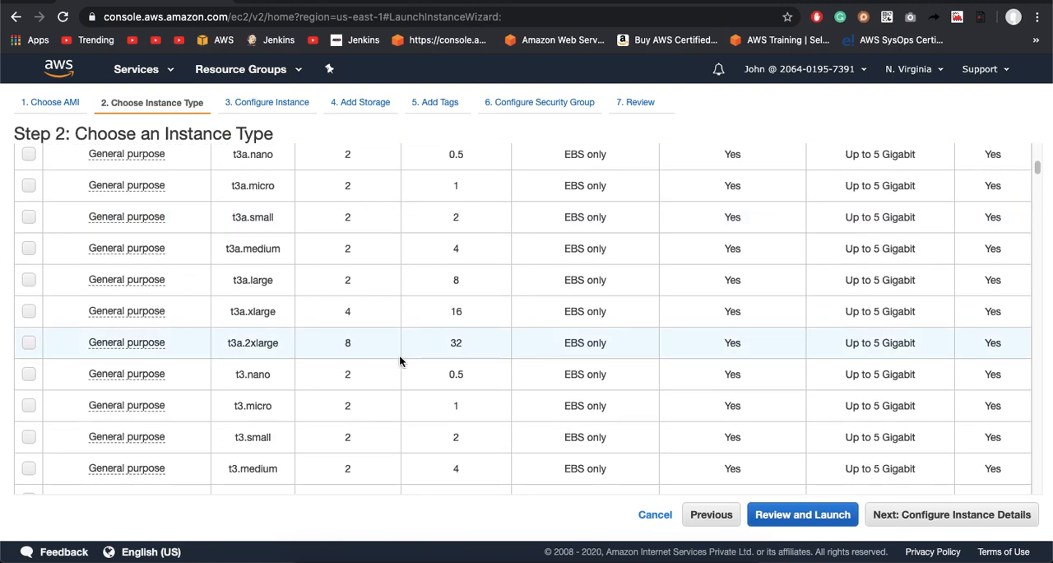
scroll(400, 361, "down", 15)
scroll(400, 360, "down", 4)
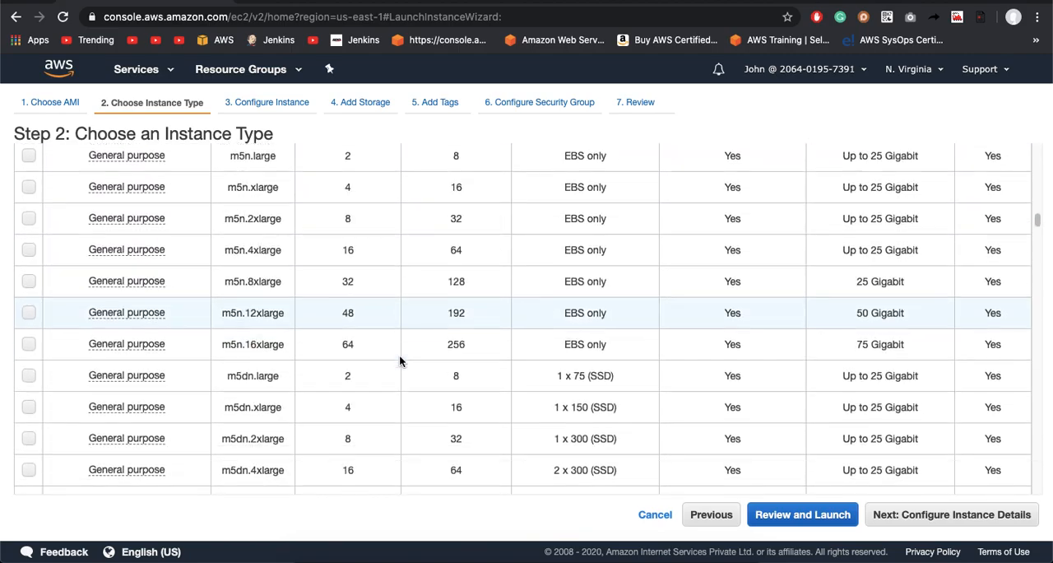
scroll(400, 360, "up", 20)
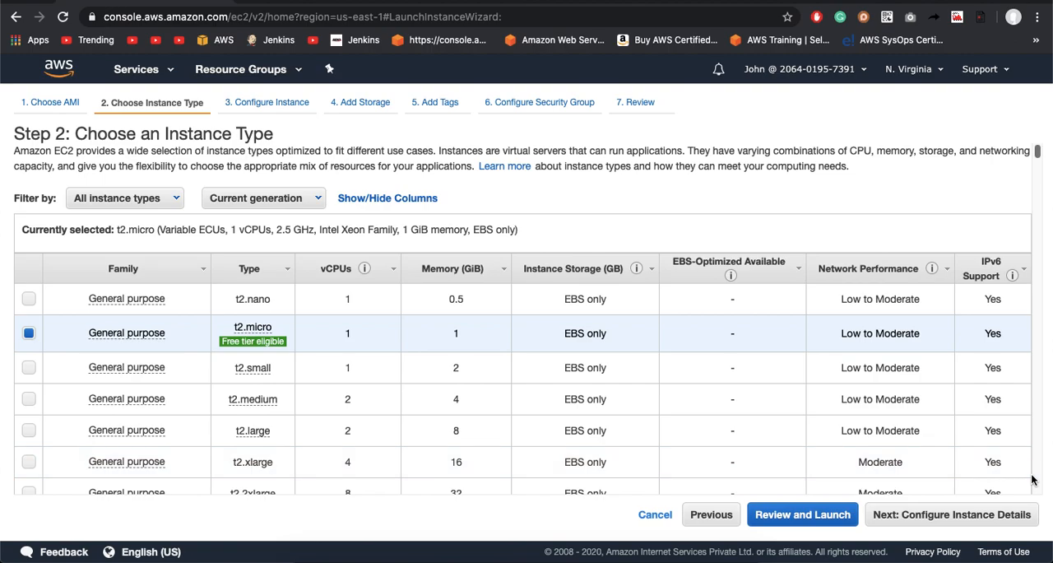
left_click(953, 516)
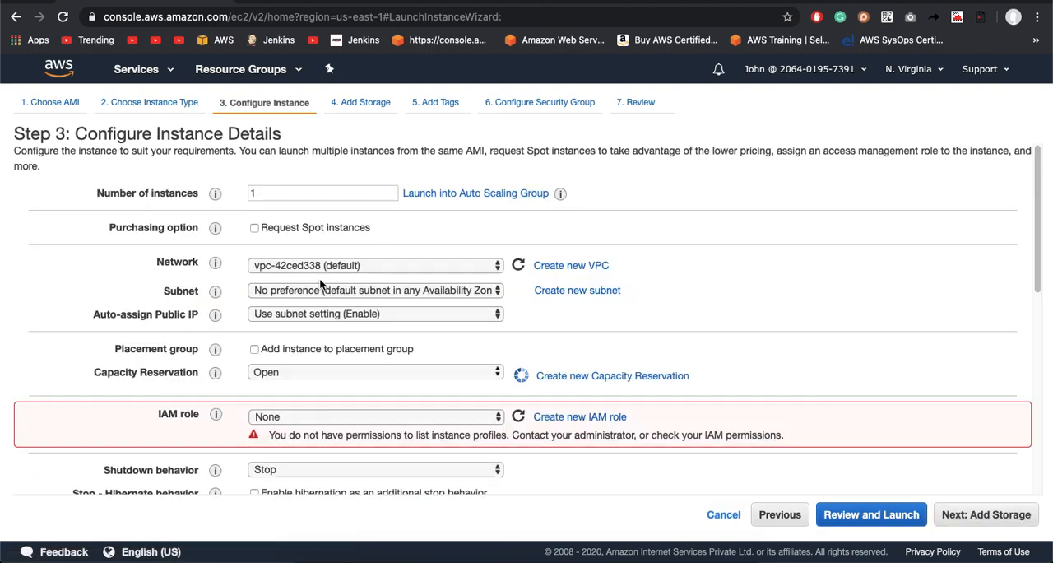
Step: Try 10 and 20 as the number of instances, and set the number back to 1
left_click(265, 194)
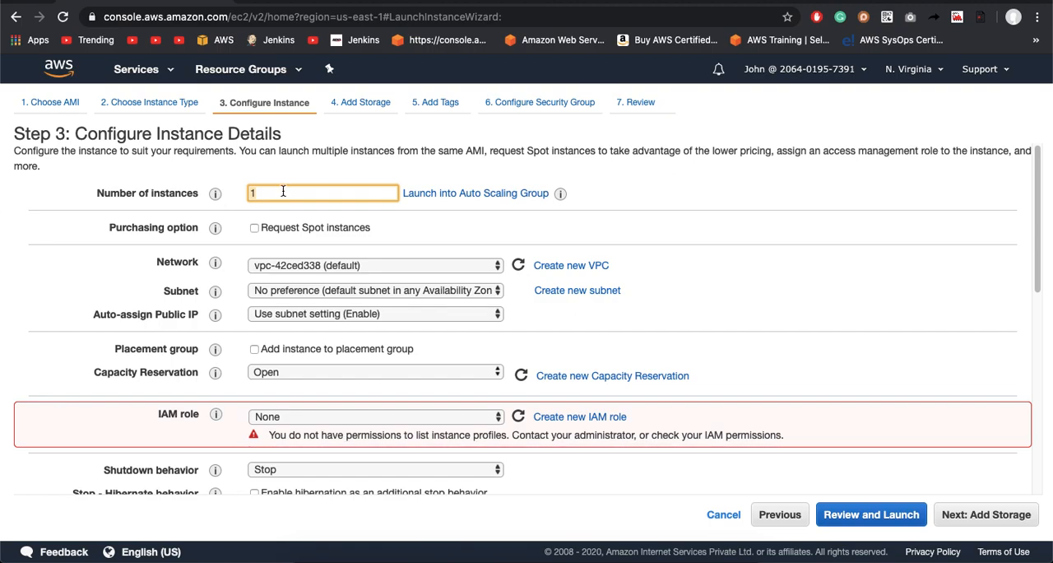
type("0")
key("BackSpace")
key("BackSpace")
type("20")
key("BackSpace")
key("BackSpace")
type("1")
left_click(425, 238)
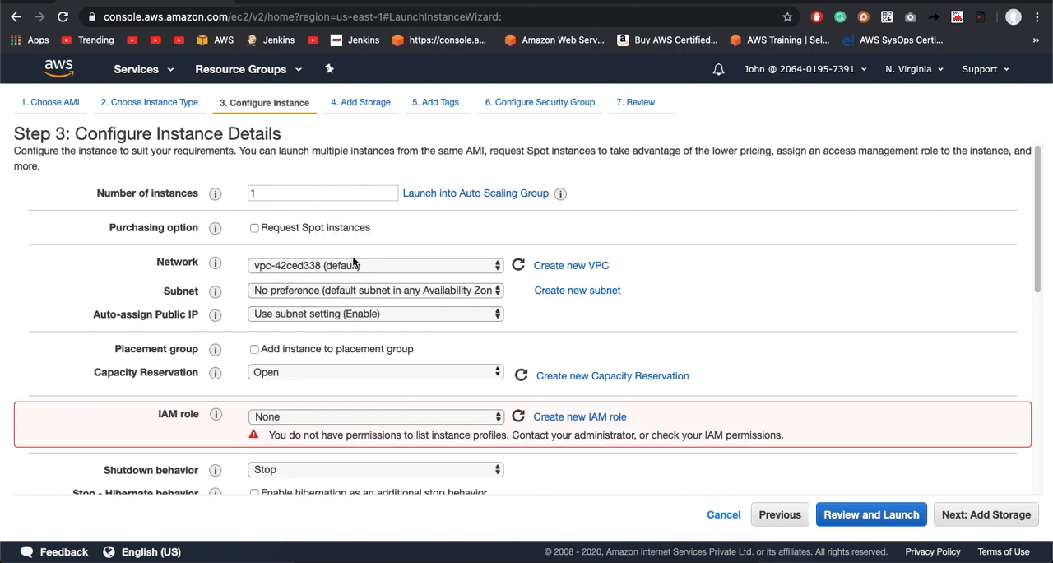
Step: Review the IAM role, shutdown, monitoring and tenancy settings of the instance, and continue to the storage settings
scroll(245, 347, "down", 2)
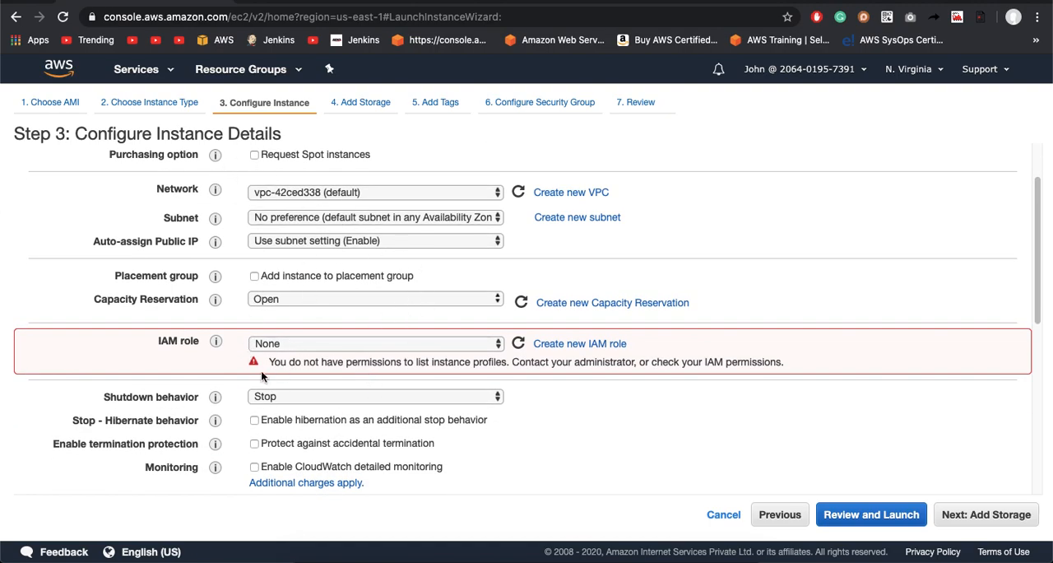
left_click_drag(265, 362, 691, 373)
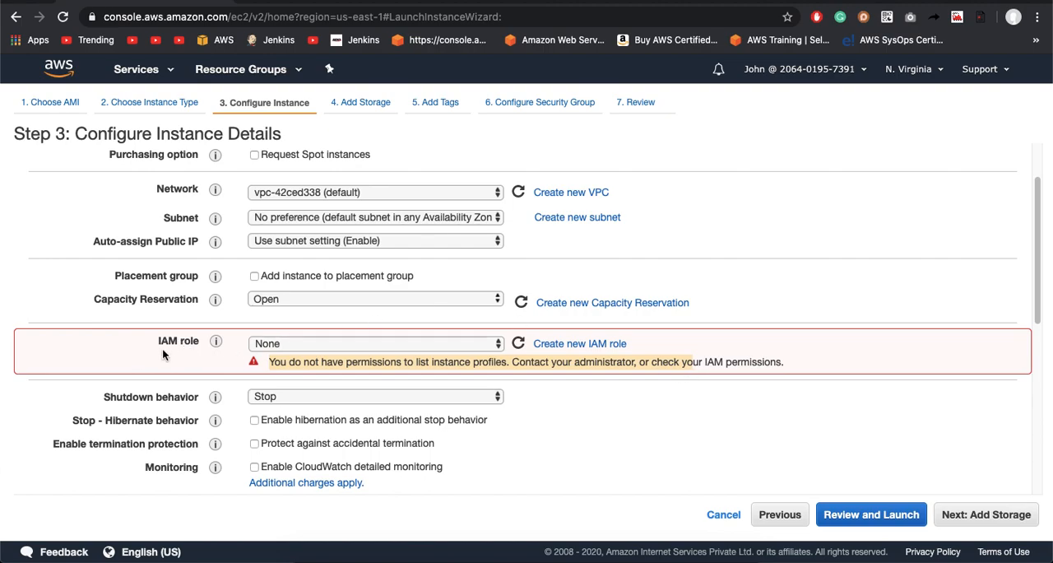
left_click(291, 347)
scroll(393, 329, "down", 3)
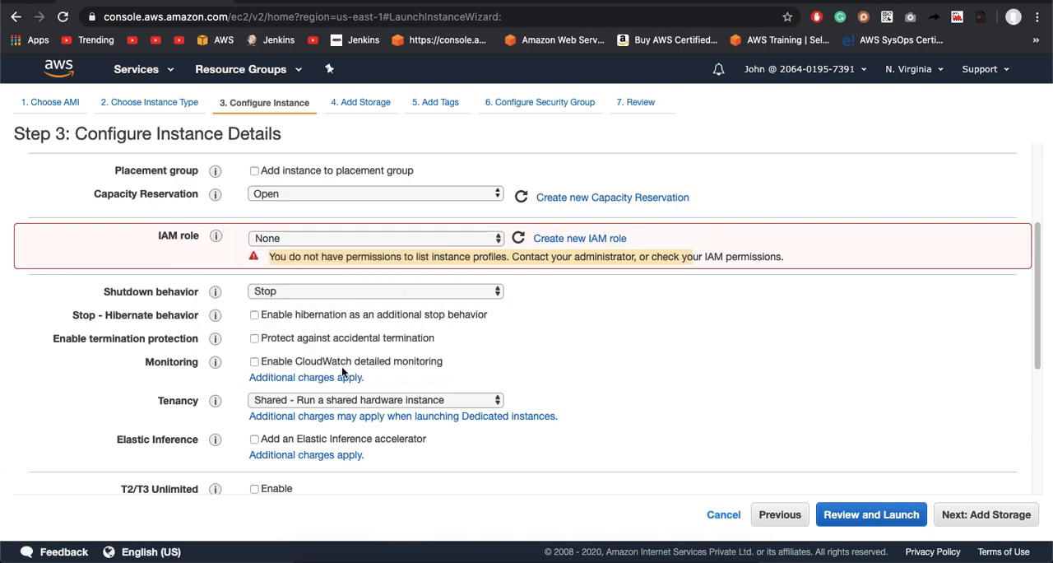
scroll(341, 366, "down", 3)
scroll(342, 367, "up", 3)
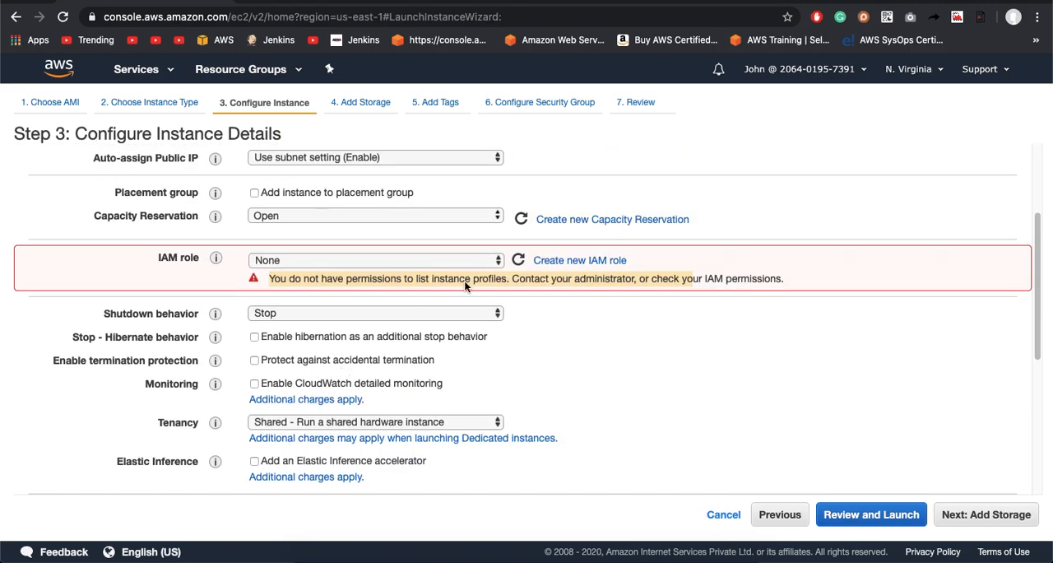
scroll(541, 327, "down", 8)
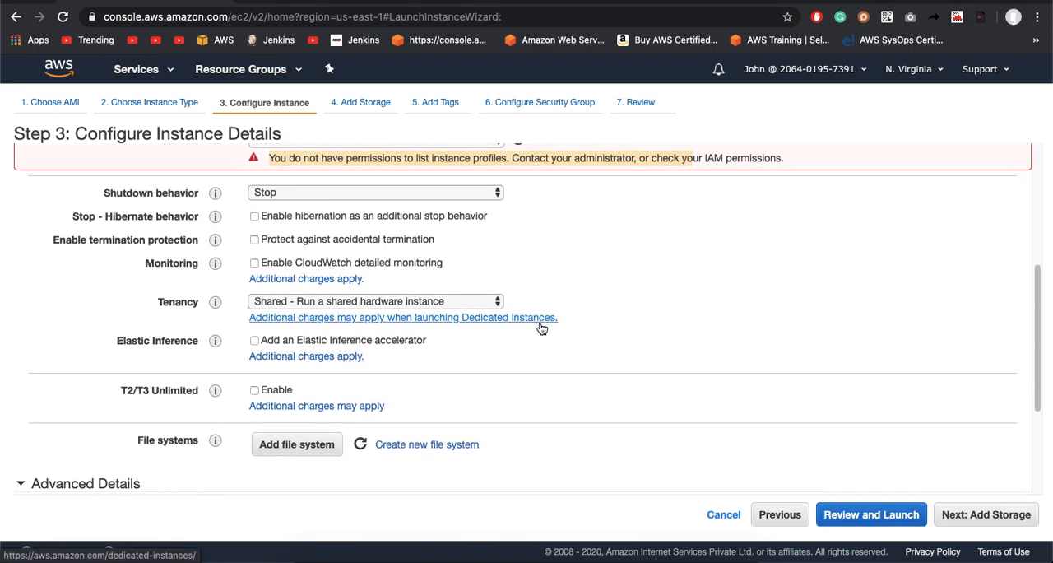
left_click(974, 518)
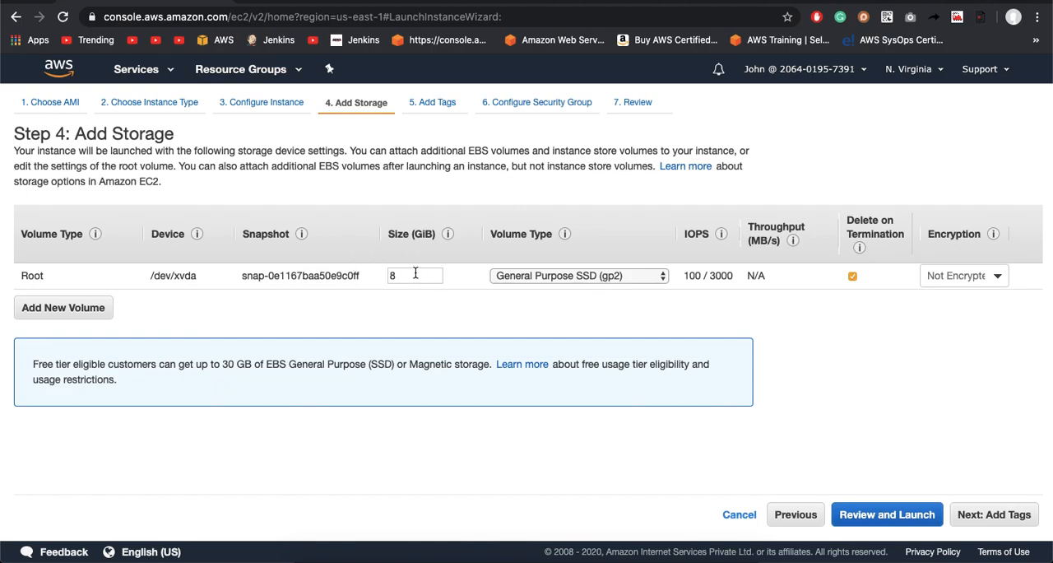
Step: Check the volume types offered for the root volume, keep General Purpose SSD (gp2) and continue to the tags
left_click(553, 279)
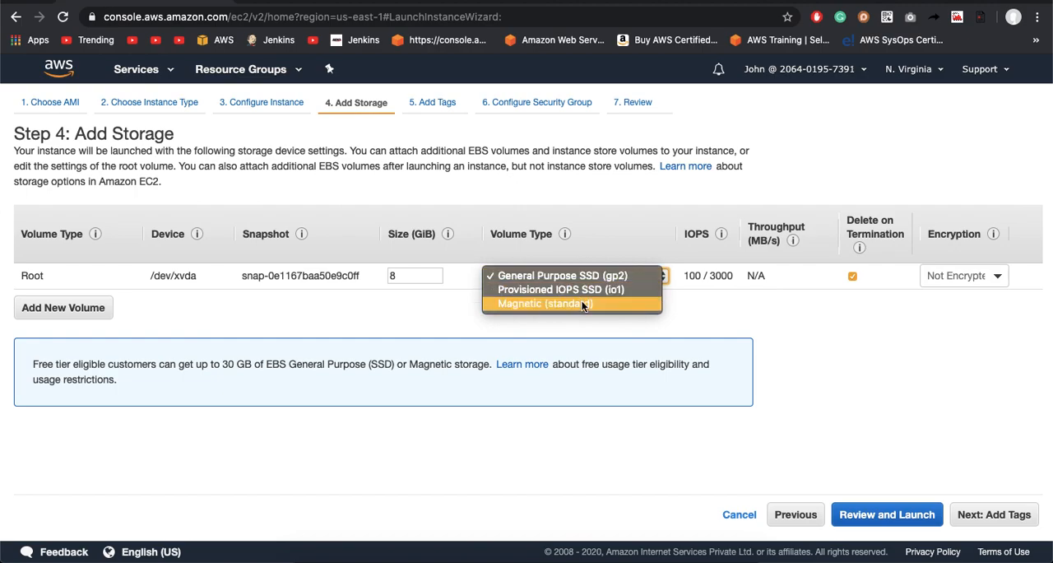
key("Escape")
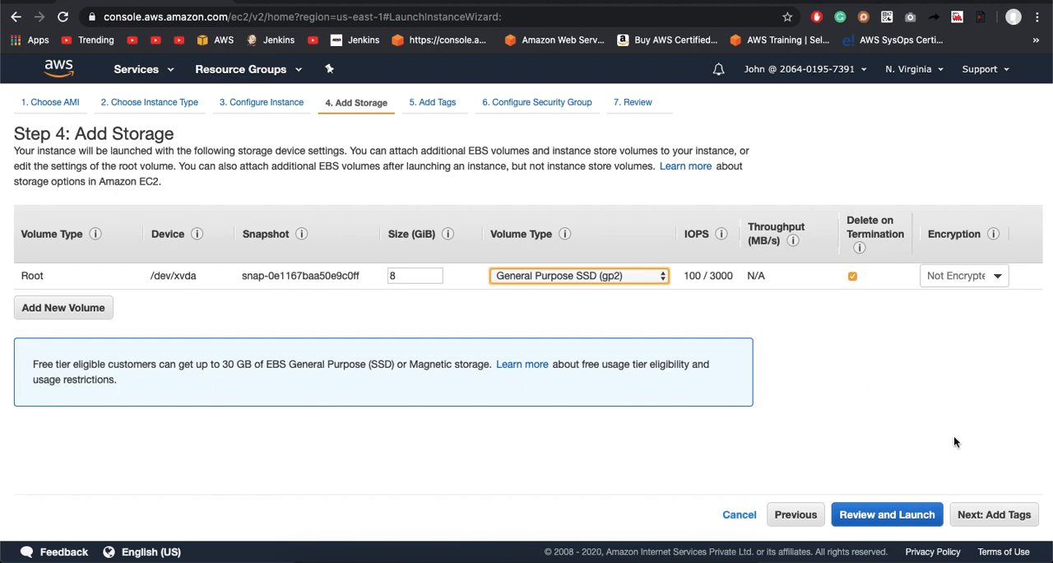
left_click(996, 515)
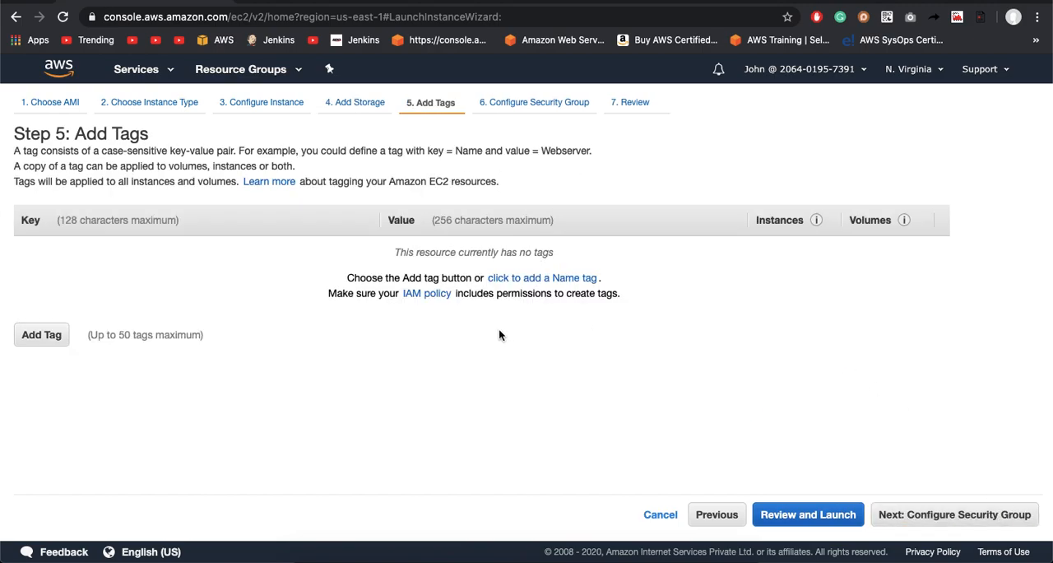
Step: Add a tag with key Name and value Production, and continue to the security group configuration
left_click(49, 343)
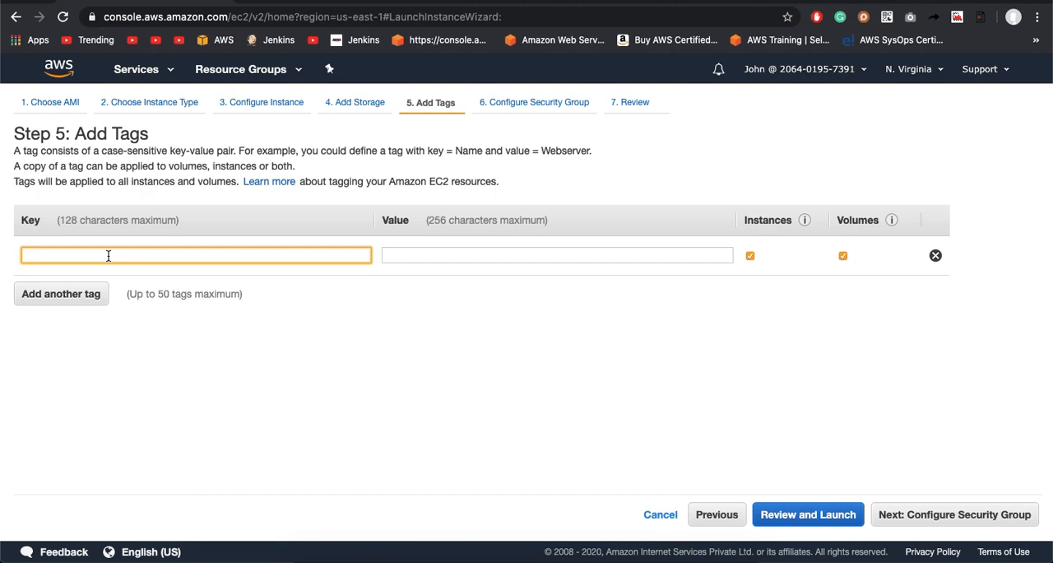
type("Name")
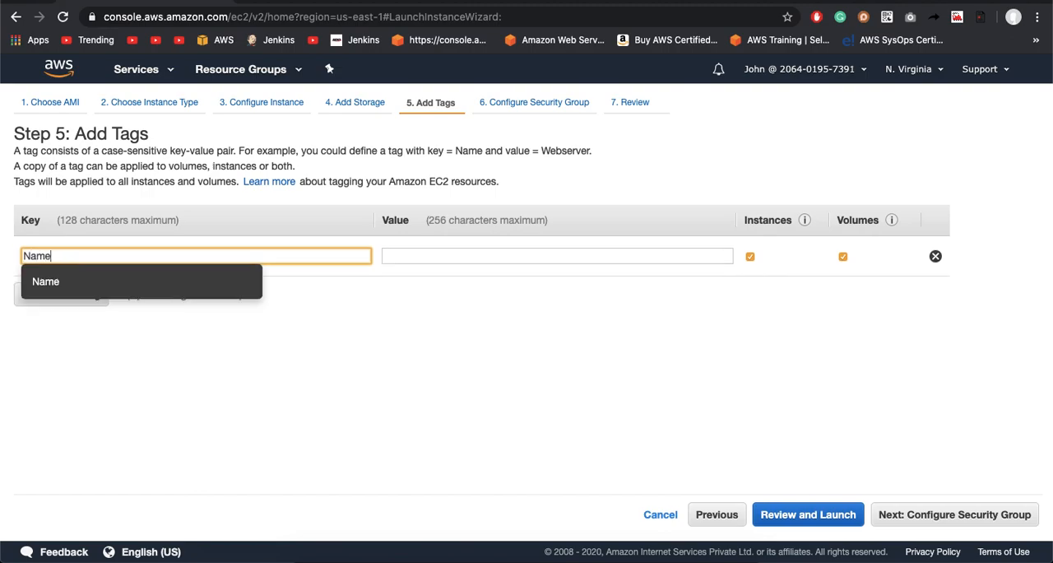
key("Tab")
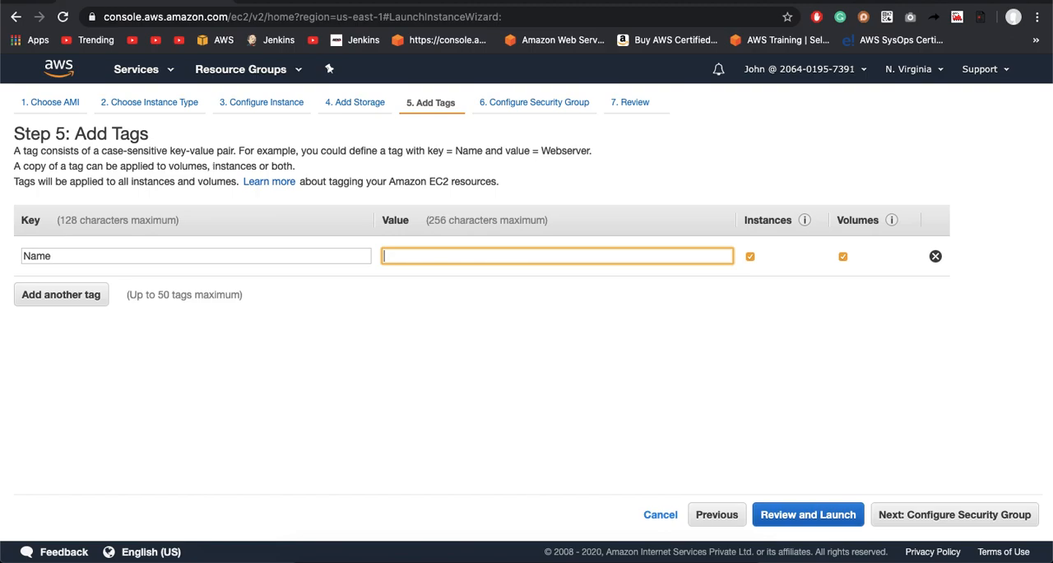
type("Prod")
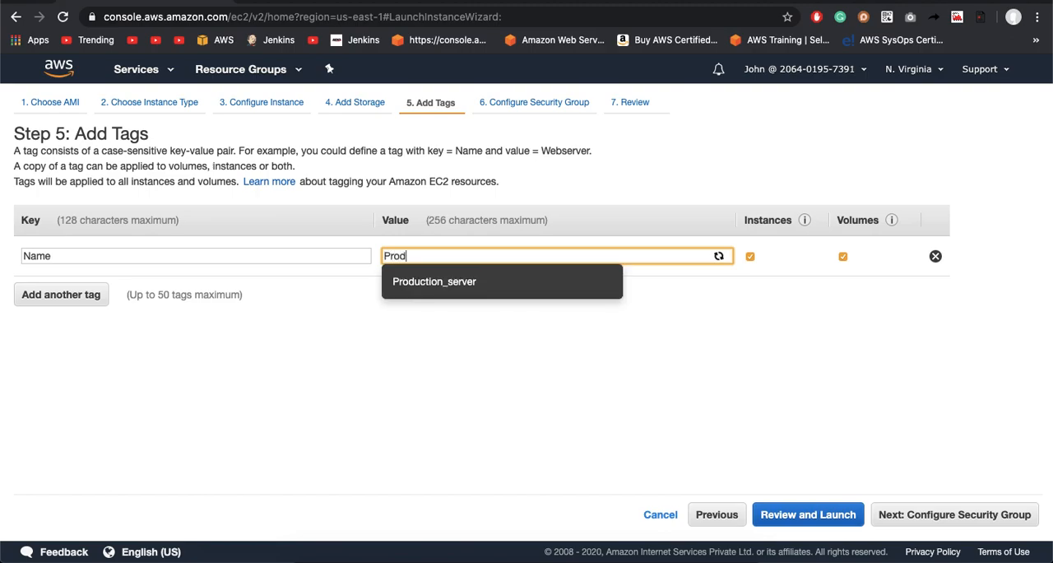
type("uction")
left_click(301, 381)
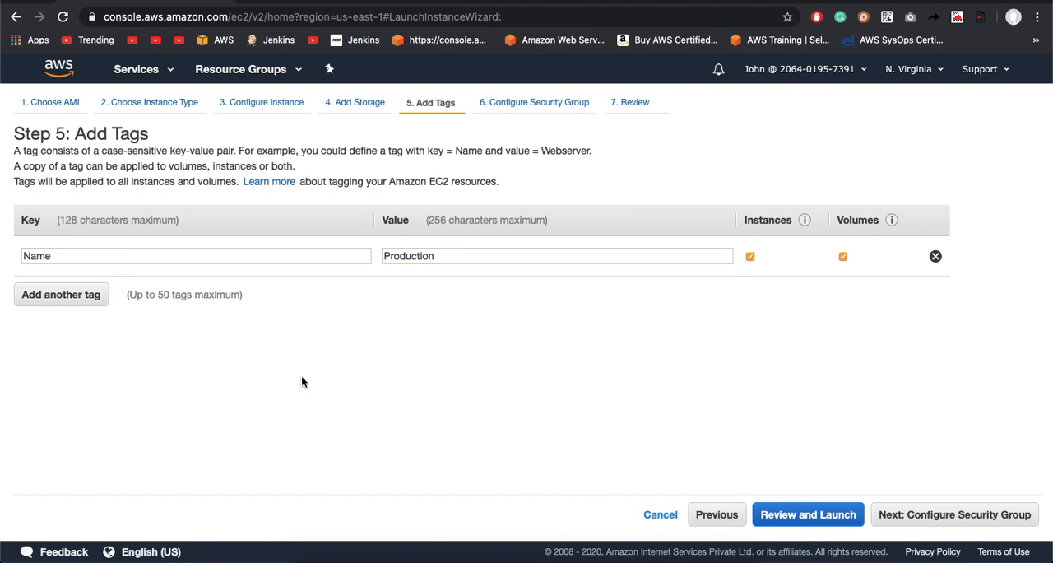
left_click(962, 515)
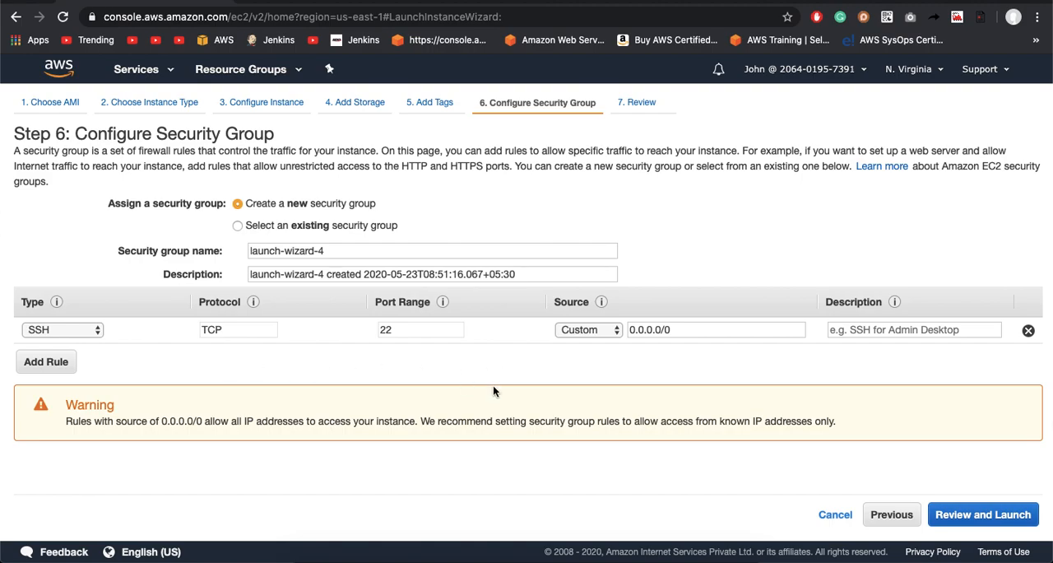
Step: Add an HTTP rule and an HTTPS rule to the new security group
left_click(63, 363)
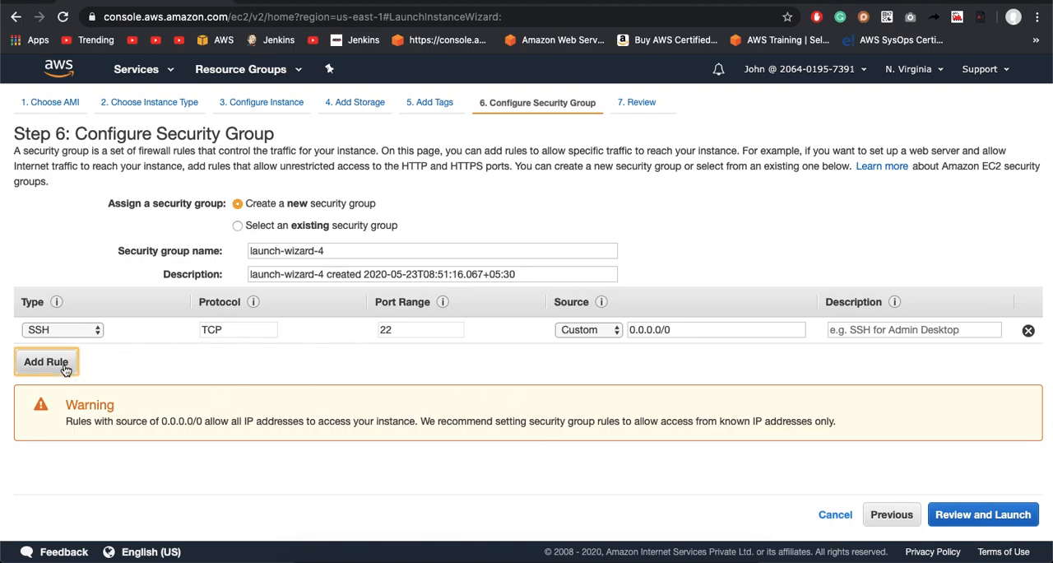
left_click(64, 362)
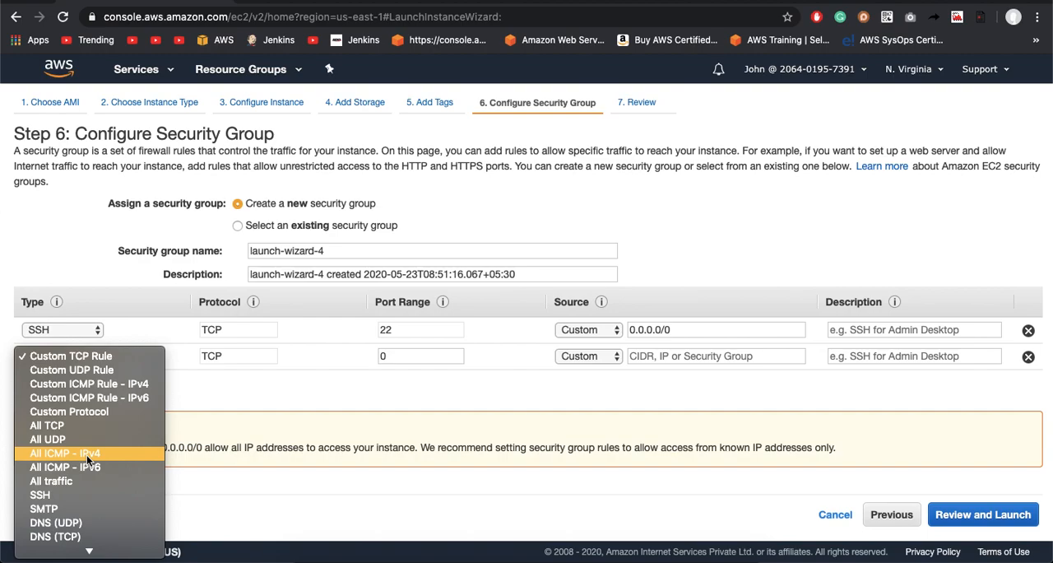
key("s")
key("h")
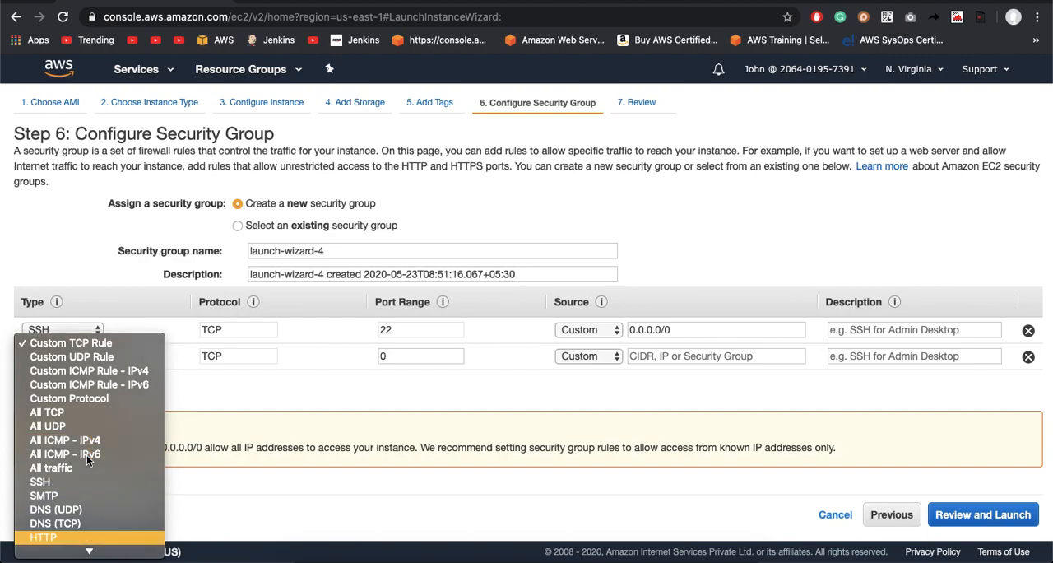
key("Return")
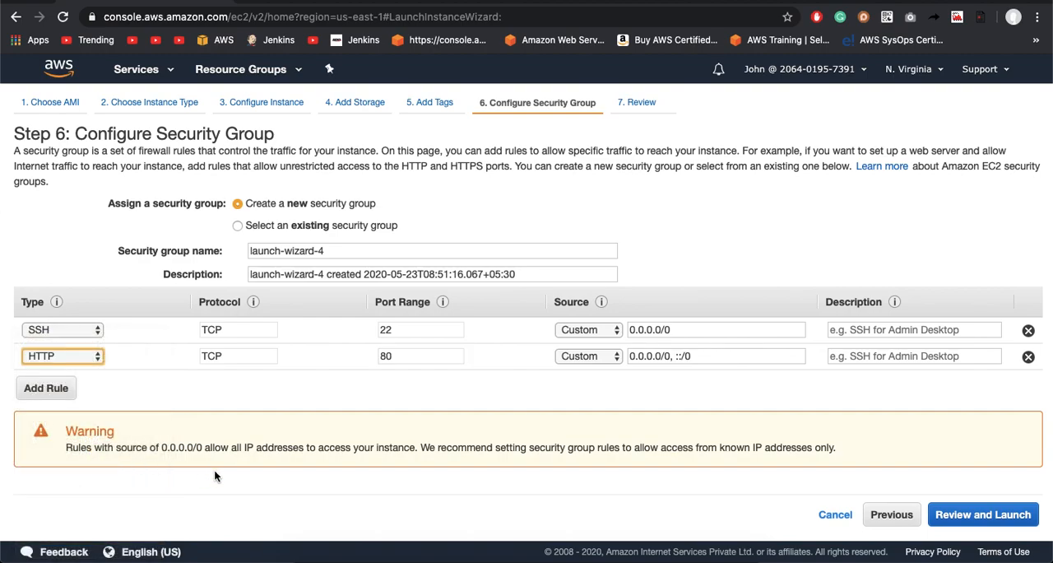
left_click(45, 388)
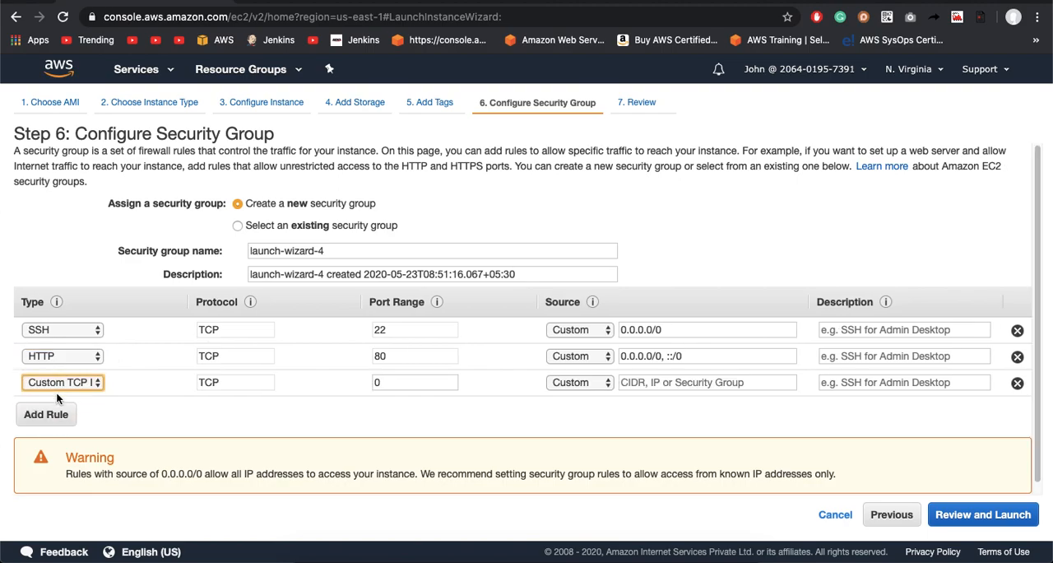
key("h")
key("h")
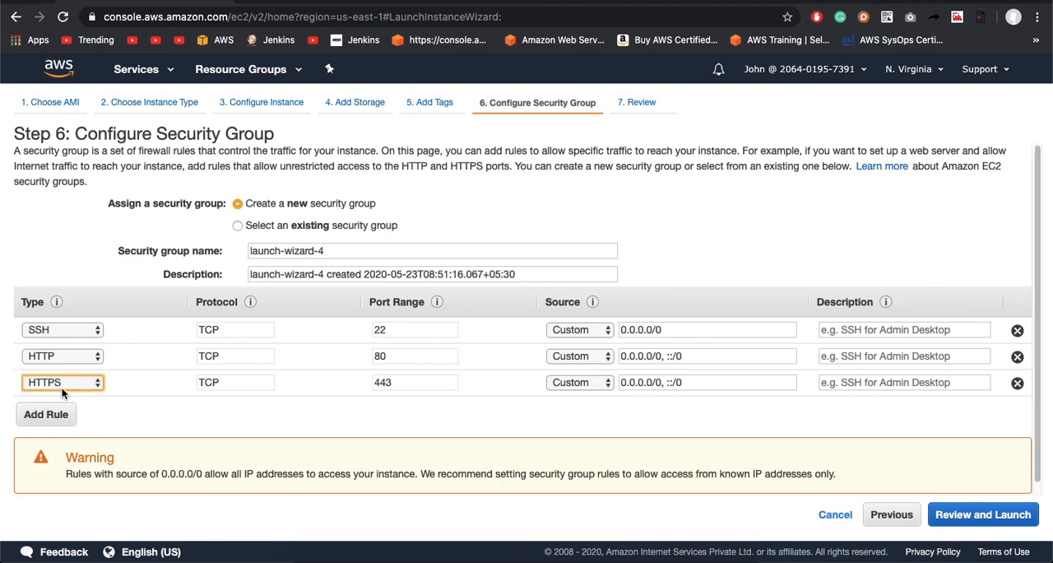
Step: Add a Custom TCP rule for port 6000 to the security group, leaving its source empty
left_click(55, 414)
left_click(58, 410)
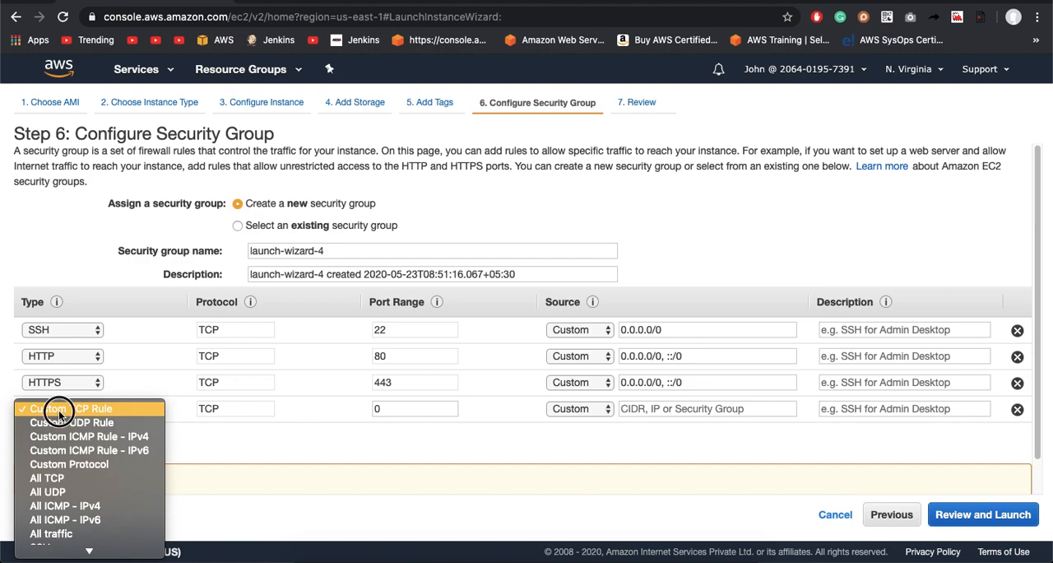
left_click(45, 403)
left_click(403, 409)
key("BackSpace")
type("6000")
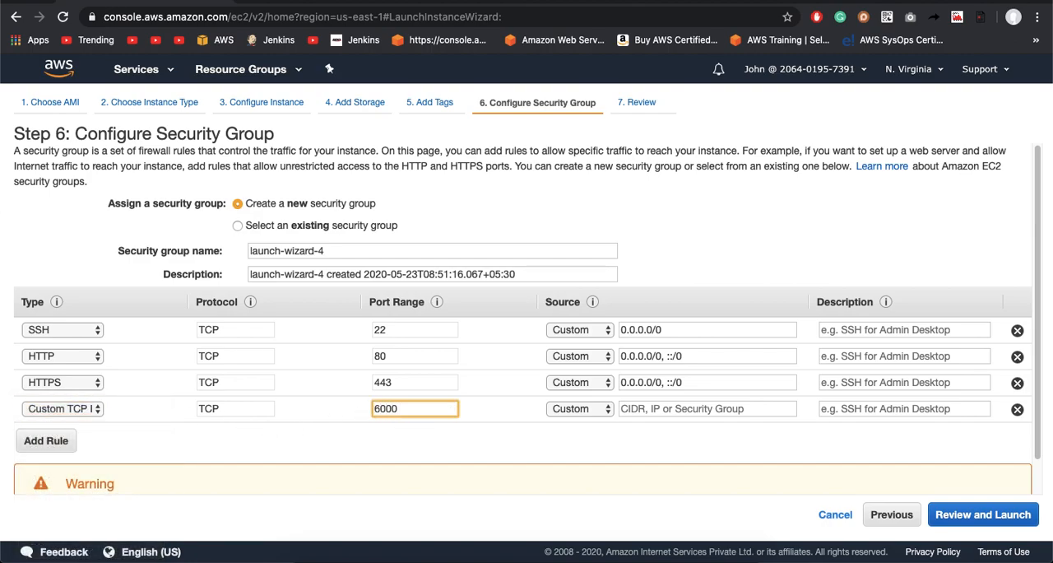
left_click(661, 411)
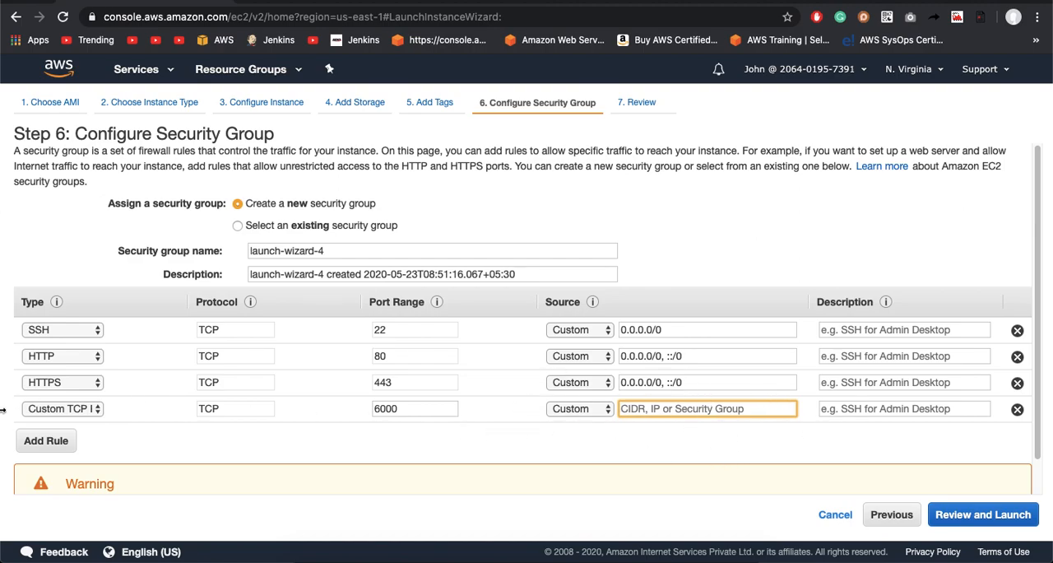
Step: Remove the HTTP, HTTPS and Custom TCP rules from the security group, keeping only the SSH rule
left_click(1017, 357)
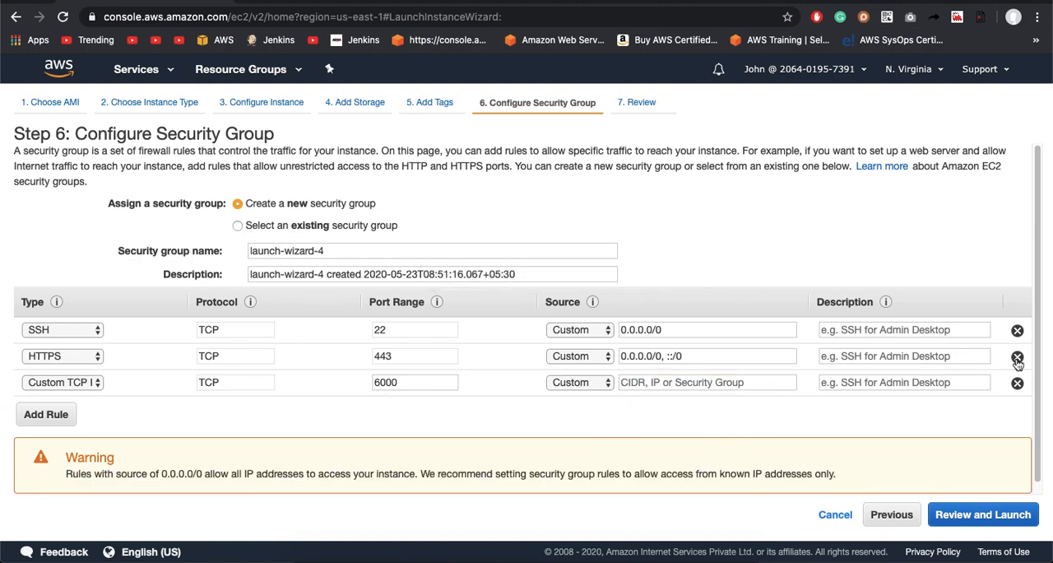
left_click(1018, 359)
left_click(1028, 356)
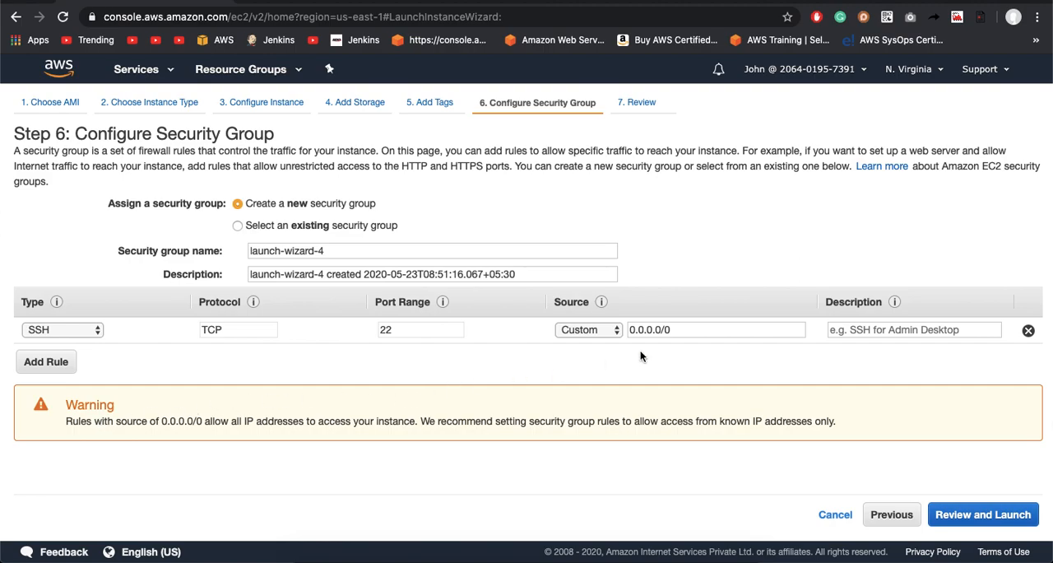
Step: Clear the SSH rule's source, set it to 0.0.0.0/0 again, and continue to the launch review
left_click(685, 327)
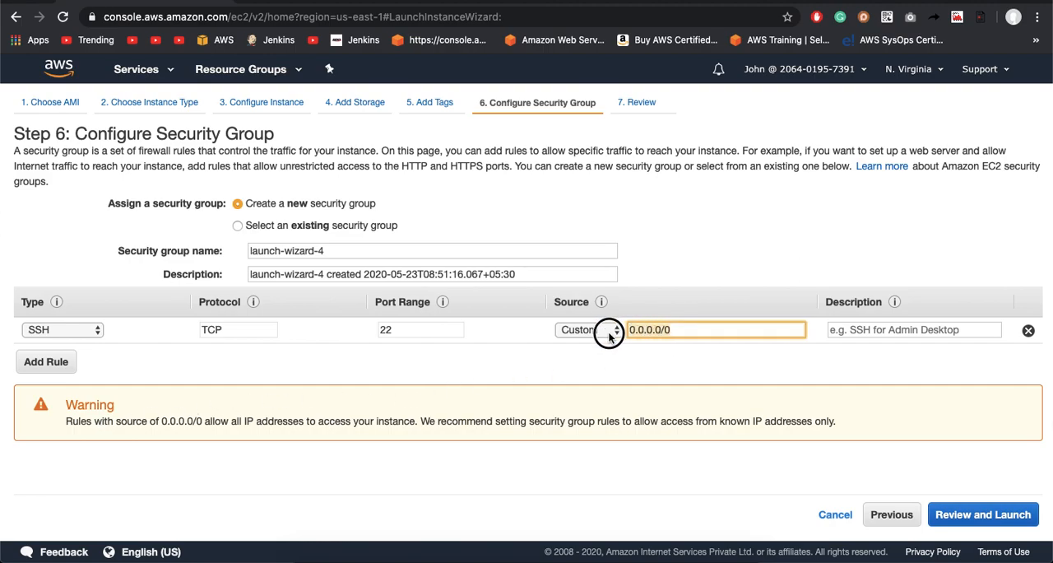
key("BackSpace")
key("BackSpace")
key("BackSpace")
key("BackSpace")
key("BackSpace")
key("BackSpace")
key("BackSpace")
key("BackSpace")
key("BackSpace")
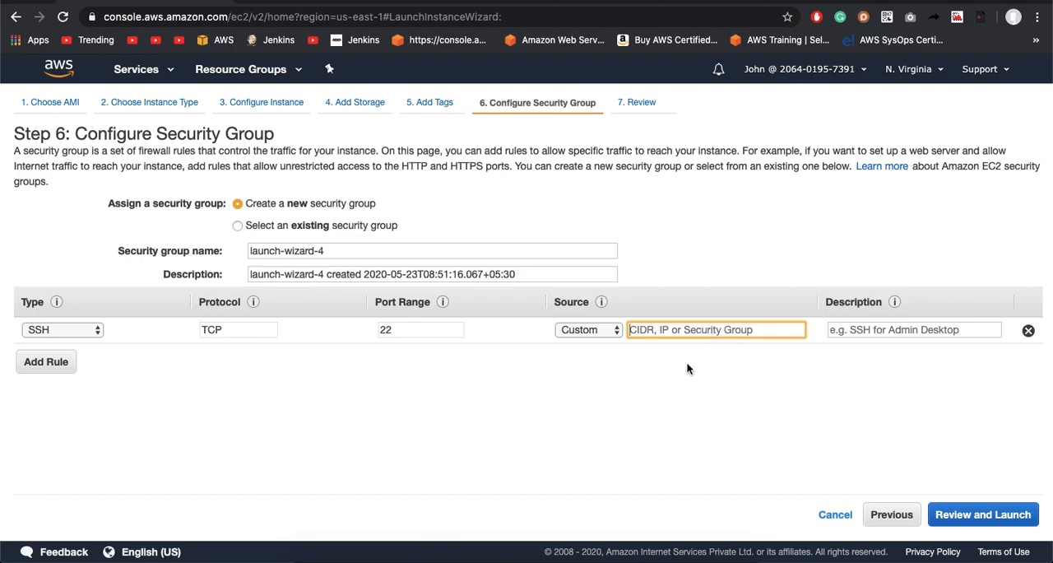
type("0.0")
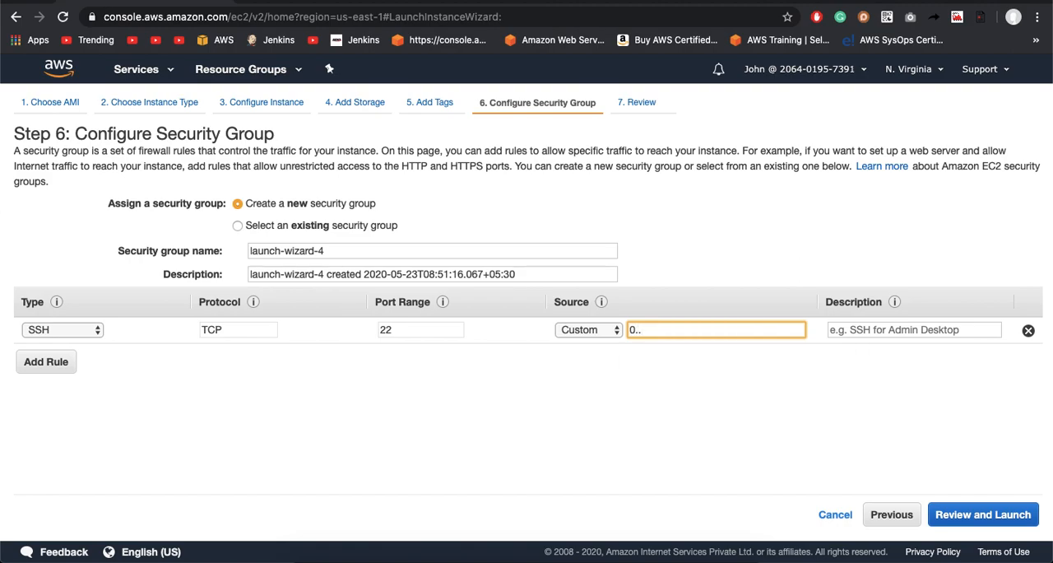
key("BackSpace")
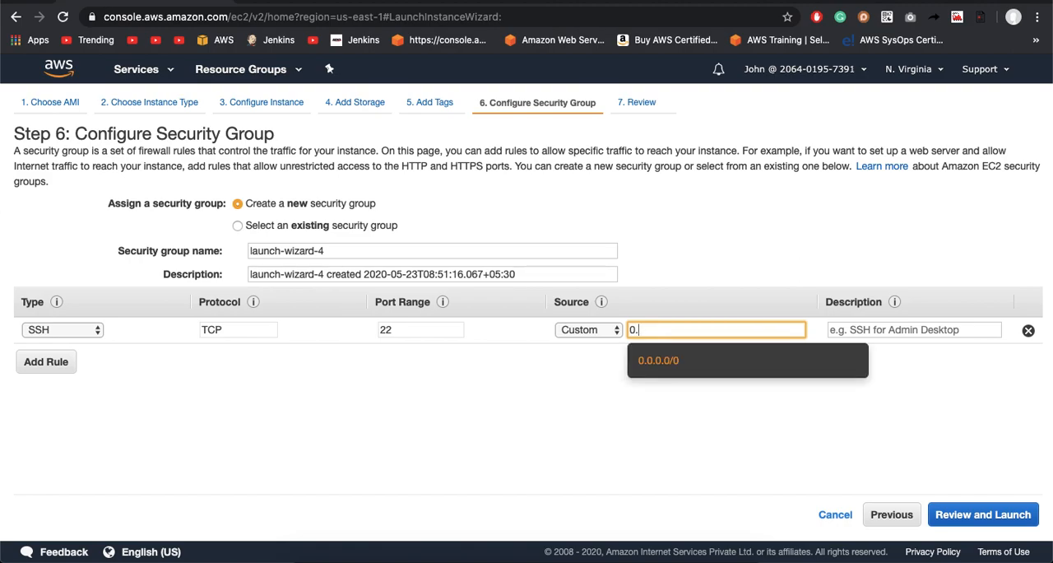
left_click(672, 362)
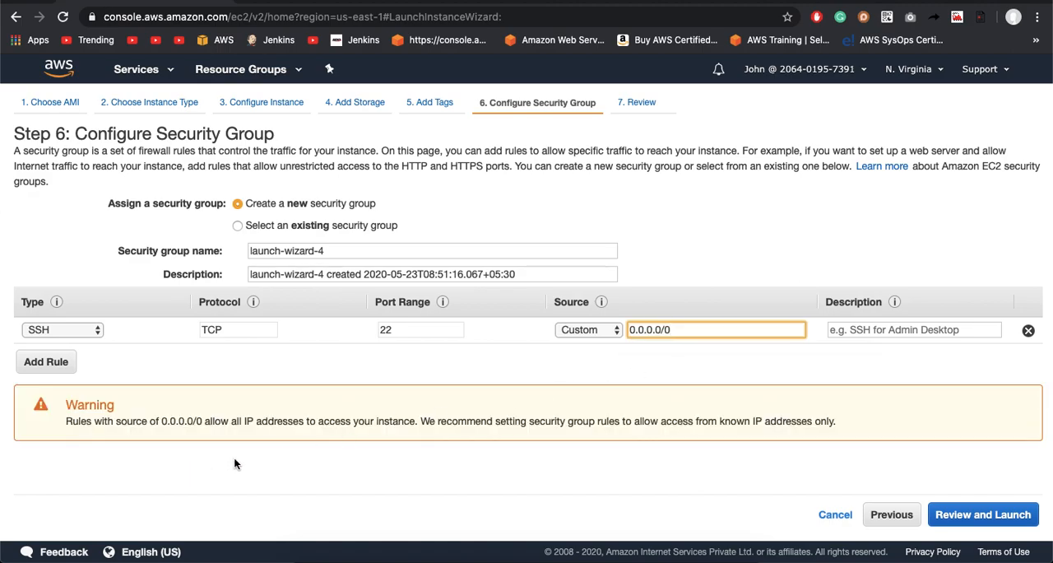
left_click(681, 372)
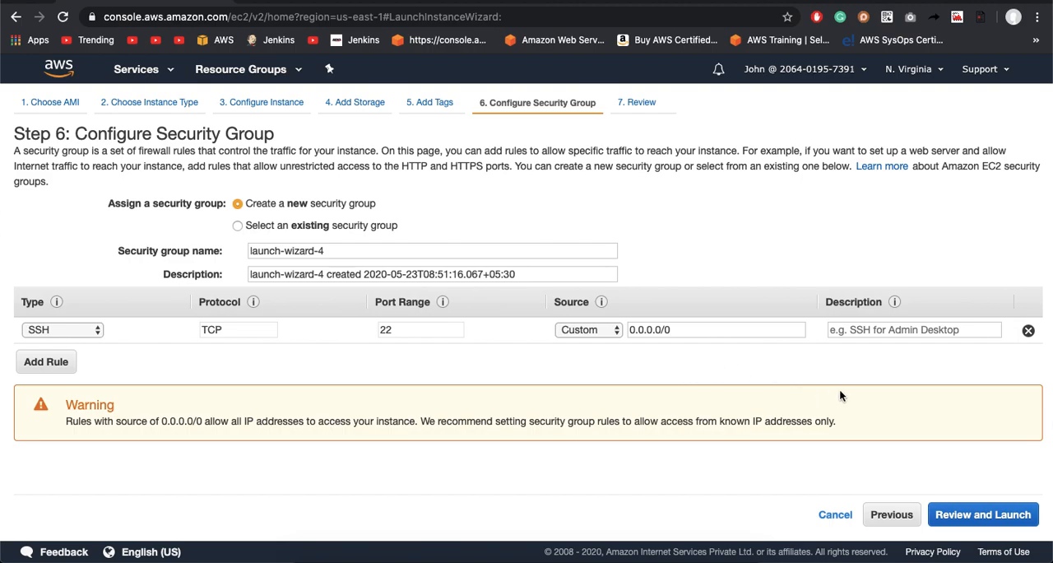
left_click(977, 516)
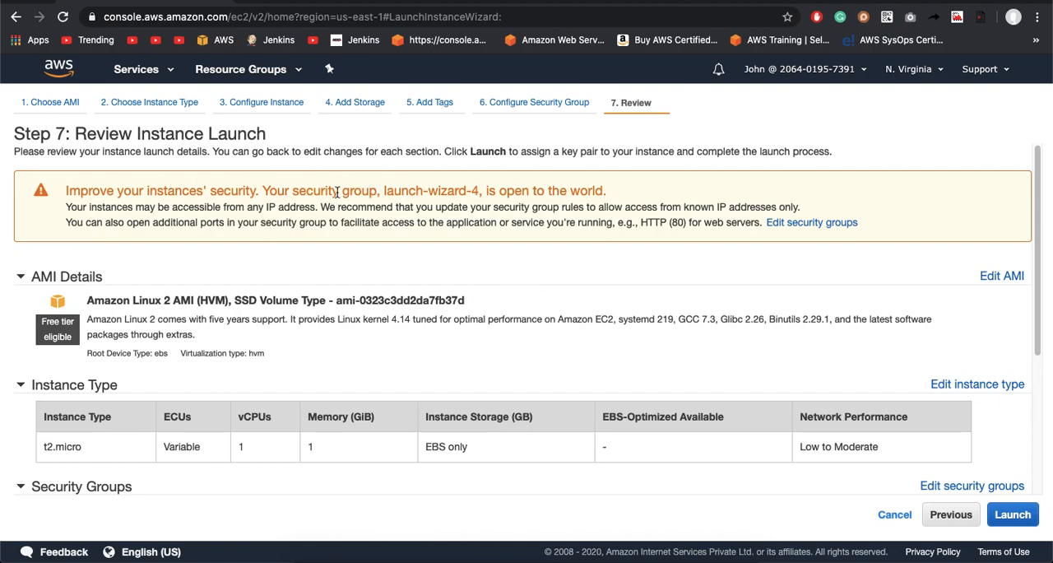
Step: Review the launch summary, expanding the instance details, storage and tags sections
scroll(288, 262, "down", 3)
scroll(289, 262, "up", 3)
scroll(172, 372, "down", 2)
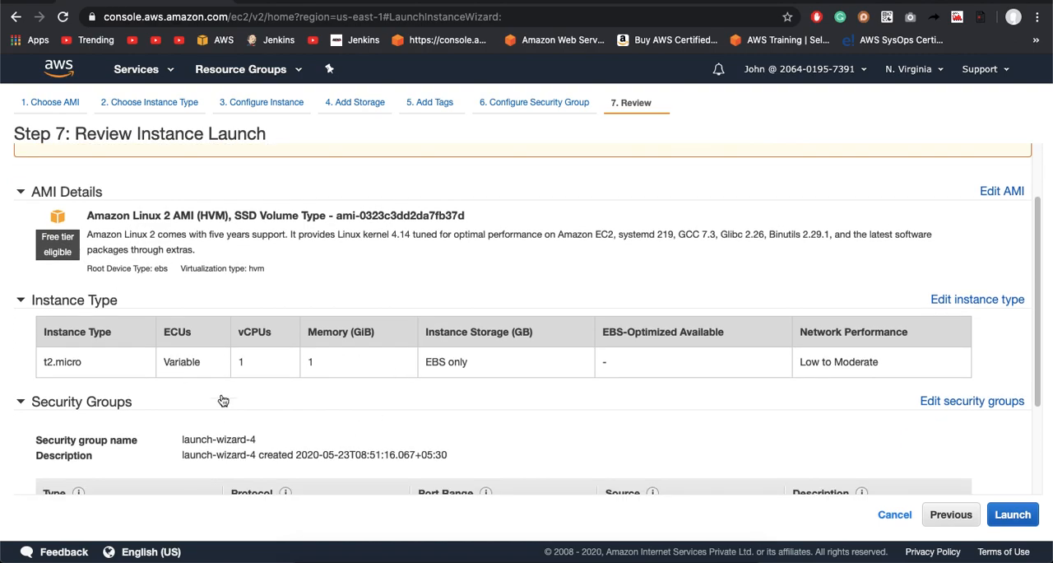
scroll(315, 454, "down", 3)
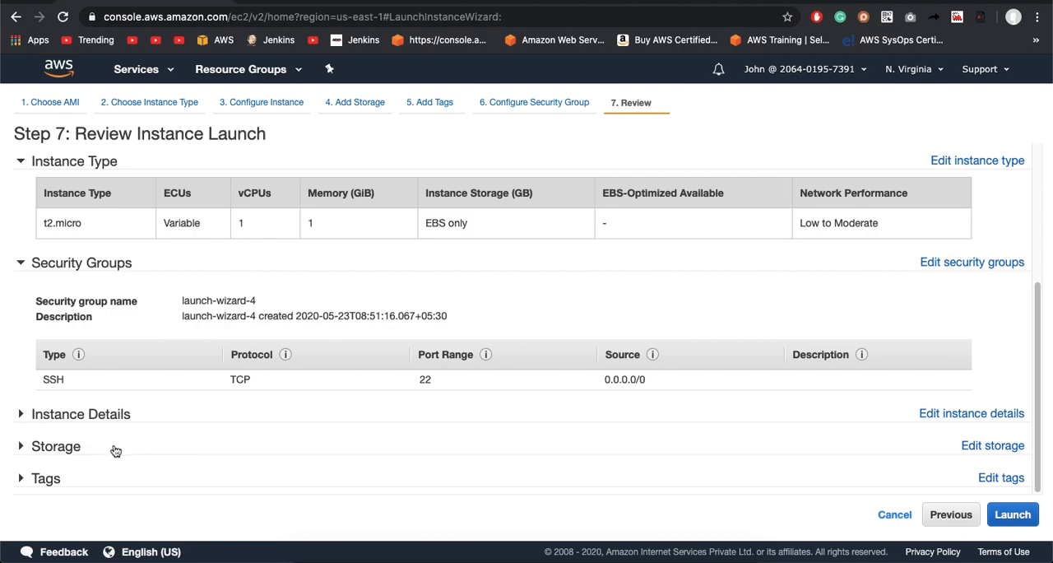
left_click(96, 420)
scroll(129, 469, "down", 6)
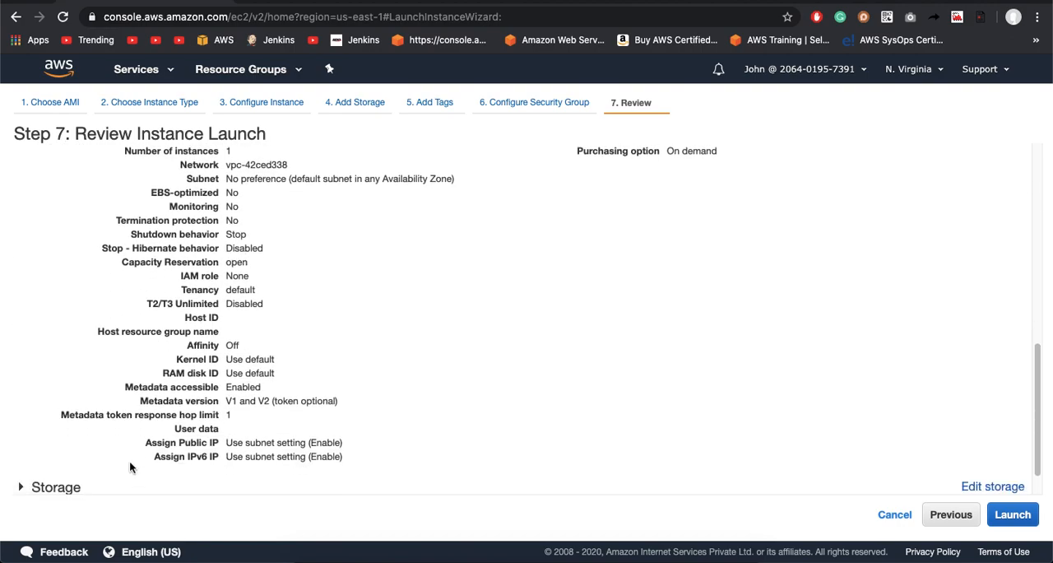
left_click(118, 448)
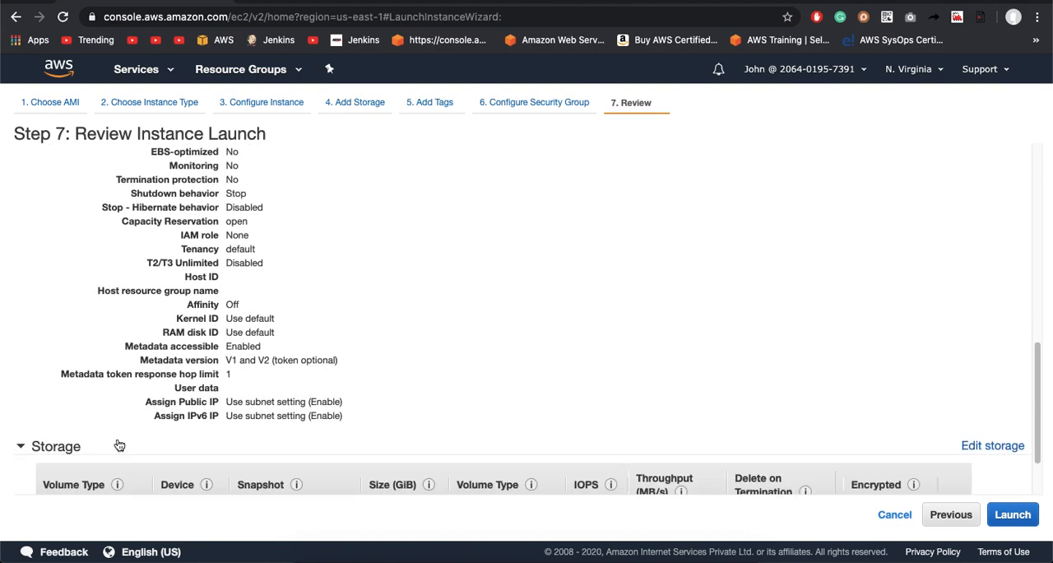
left_click(114, 482)
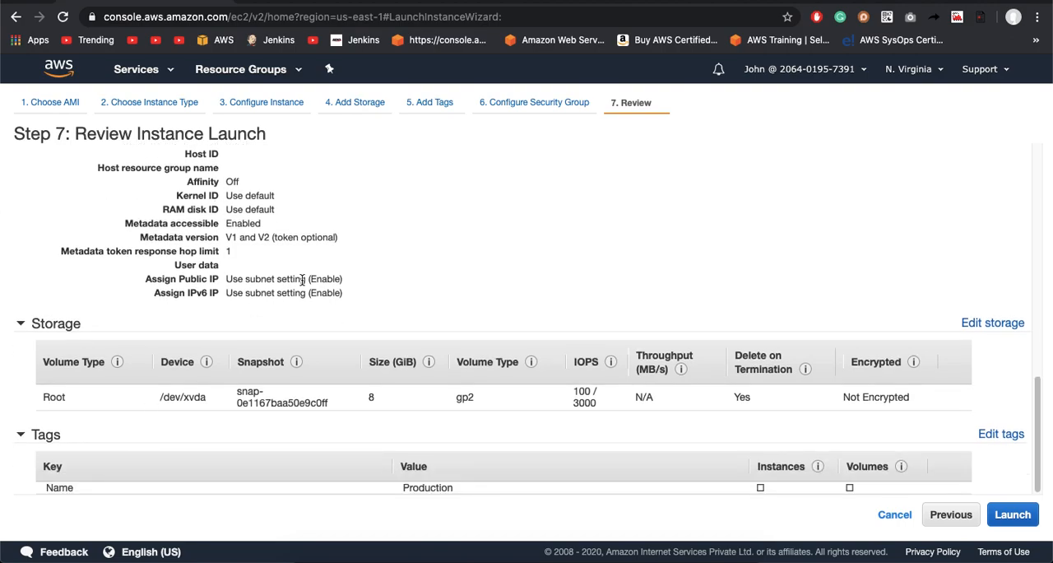
scroll(301, 280, "up", 10)
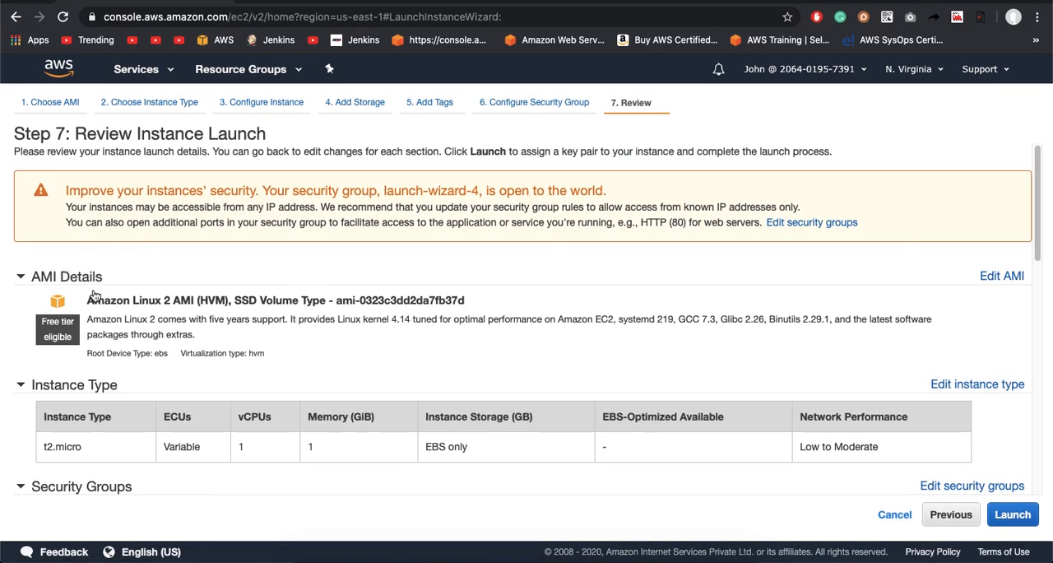
Step: Collapse all sections of the launch summary, from AMI Details through Tags
left_click(20, 280)
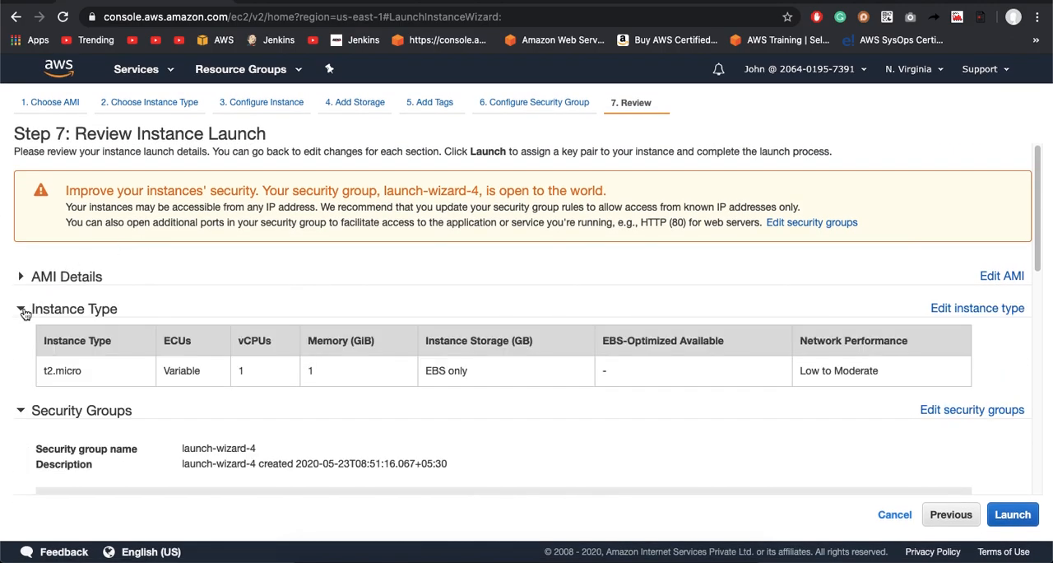
left_click(22, 310)
left_click(22, 342)
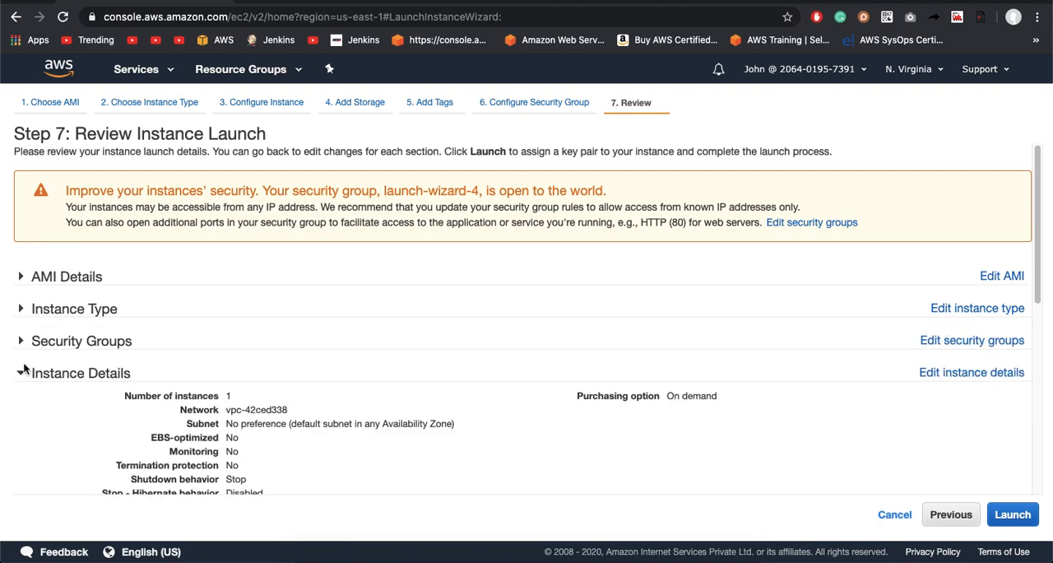
left_click(21, 375)
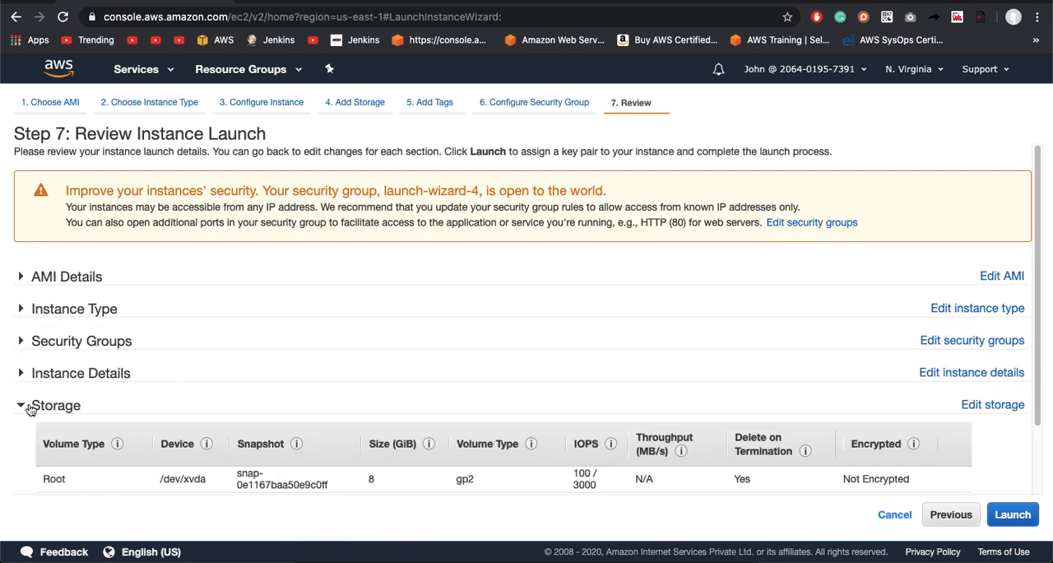
left_click(25, 406)
left_click(27, 439)
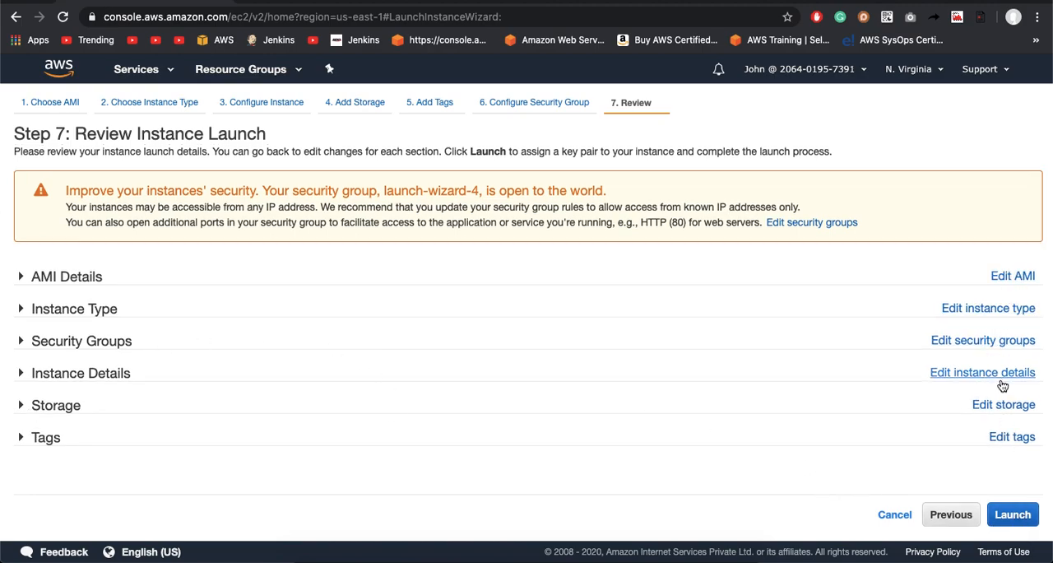
Step: Proceed to launch, create a new key pair named Production-keypair and download its private key file
left_click(1011, 514)
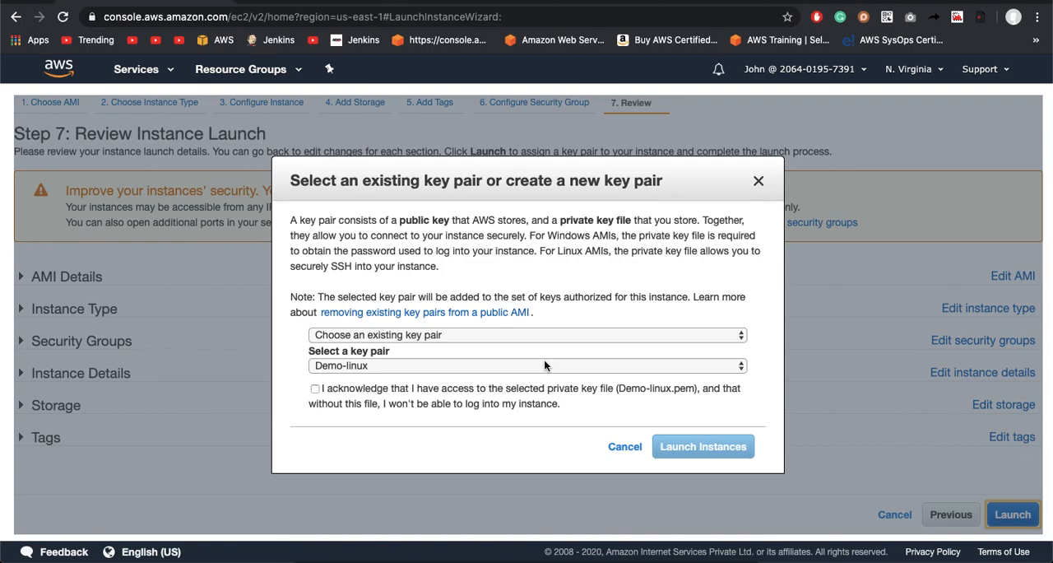
left_click(471, 336)
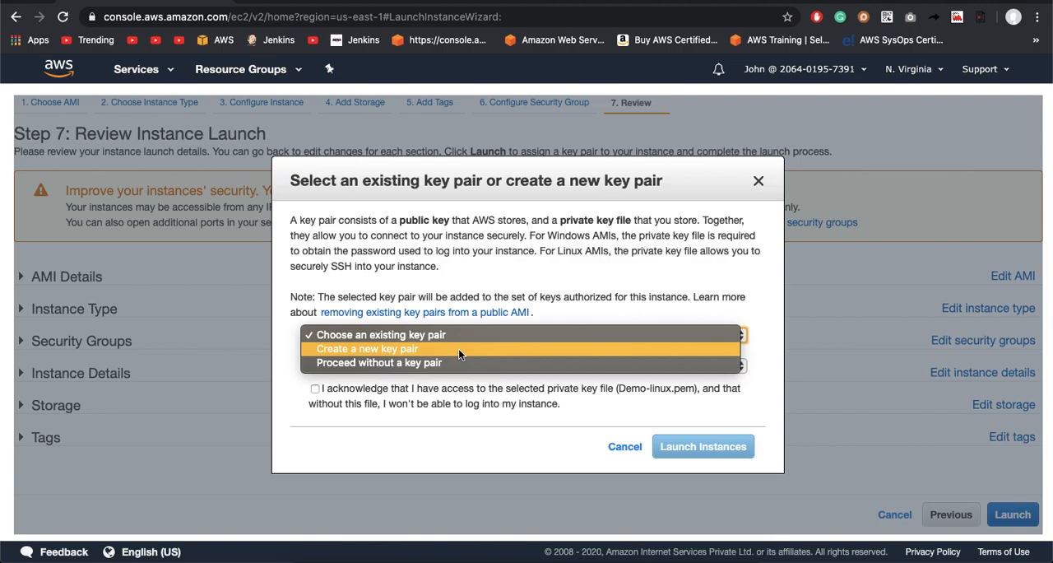
left_click(459, 348)
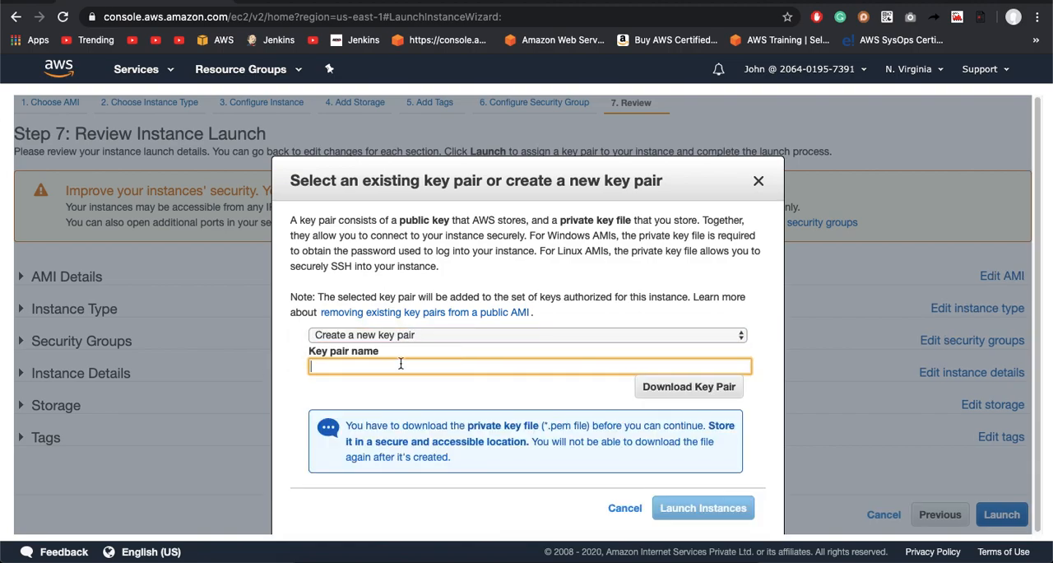
type("P")
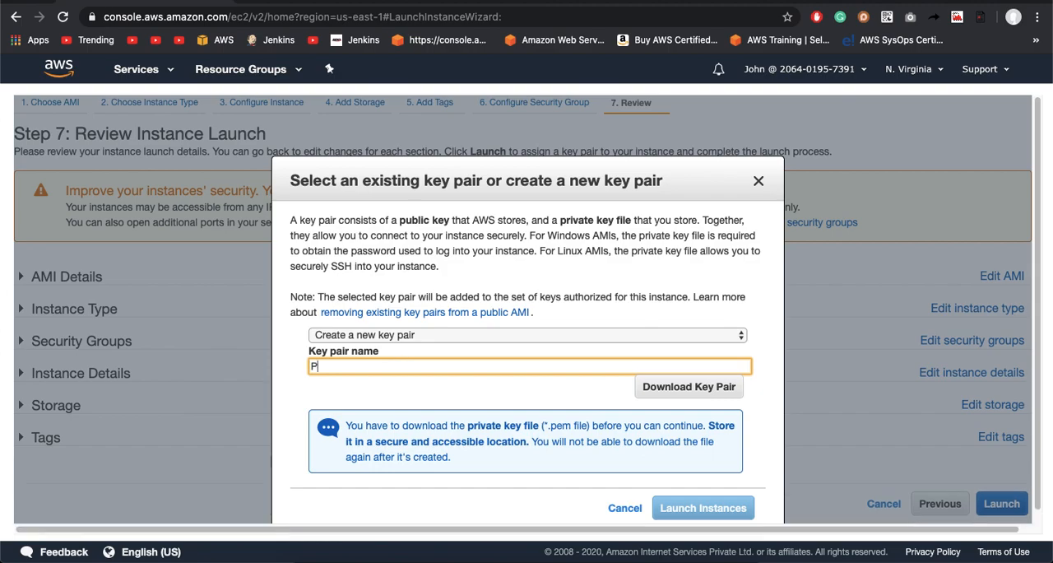
type("roduction-keypair")
left_click(423, 386)
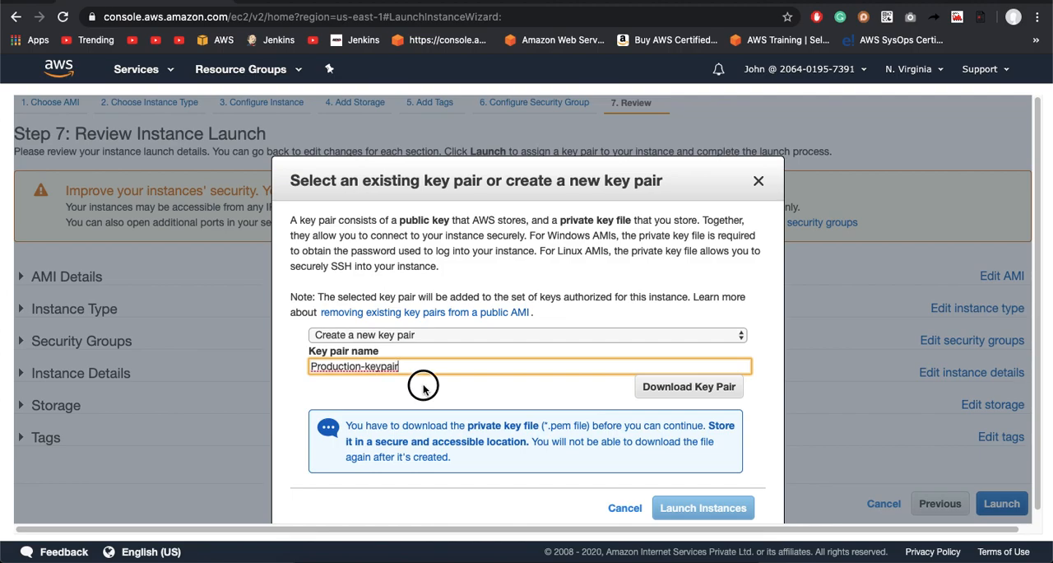
left_click(671, 392)
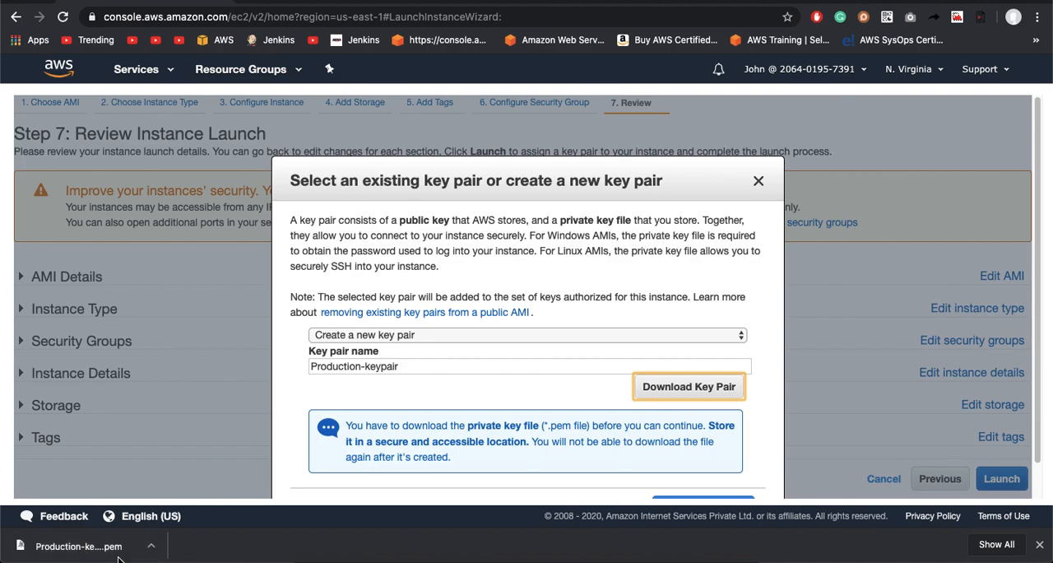
Step: Launch the instance with the new key pair and open it in the instances list from the launch status
scroll(605, 343, "down", 2)
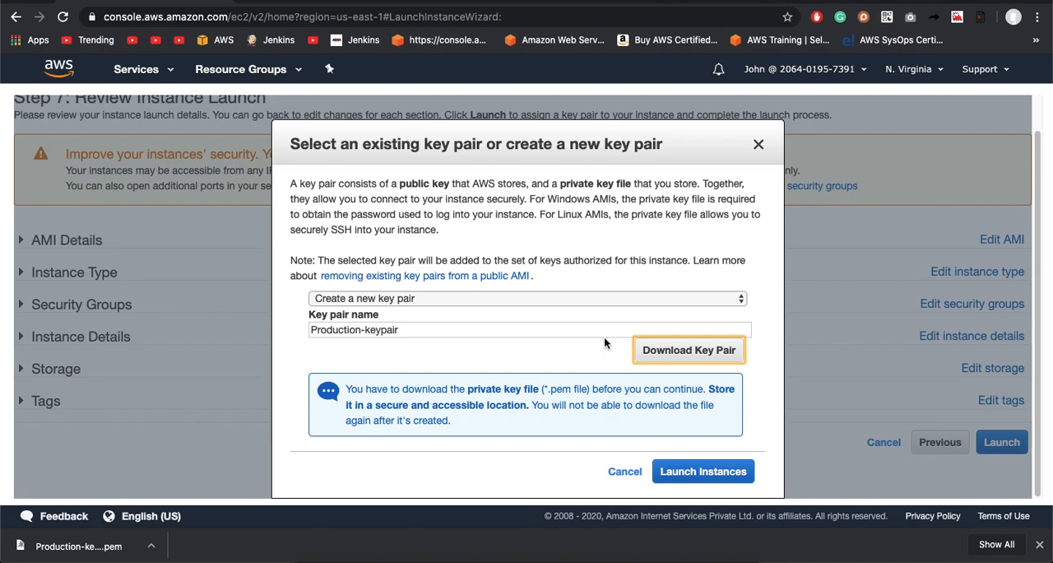
left_click(714, 473)
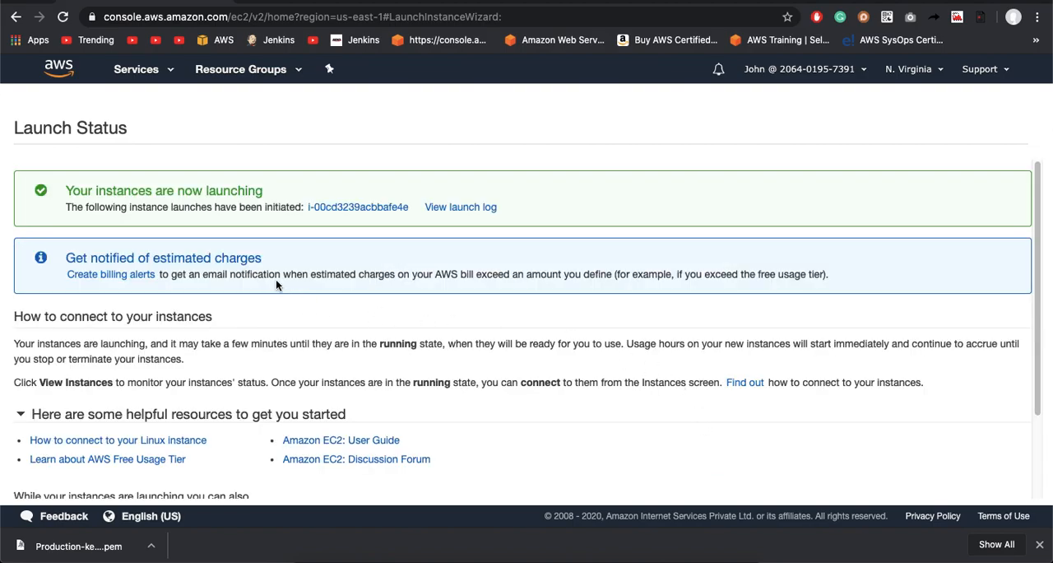
left_click_drag(63, 190, 281, 191)
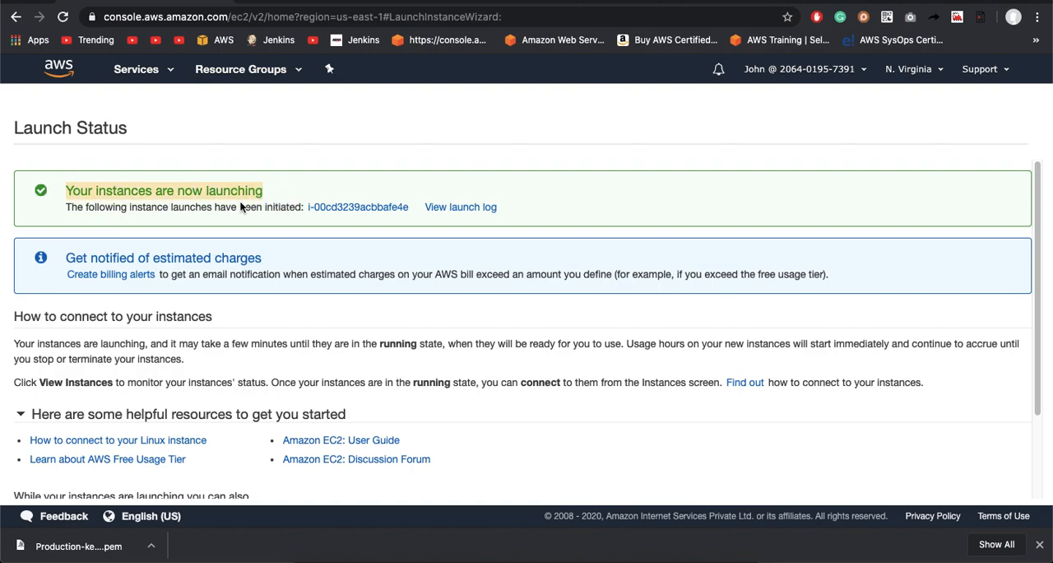
left_click(357, 209)
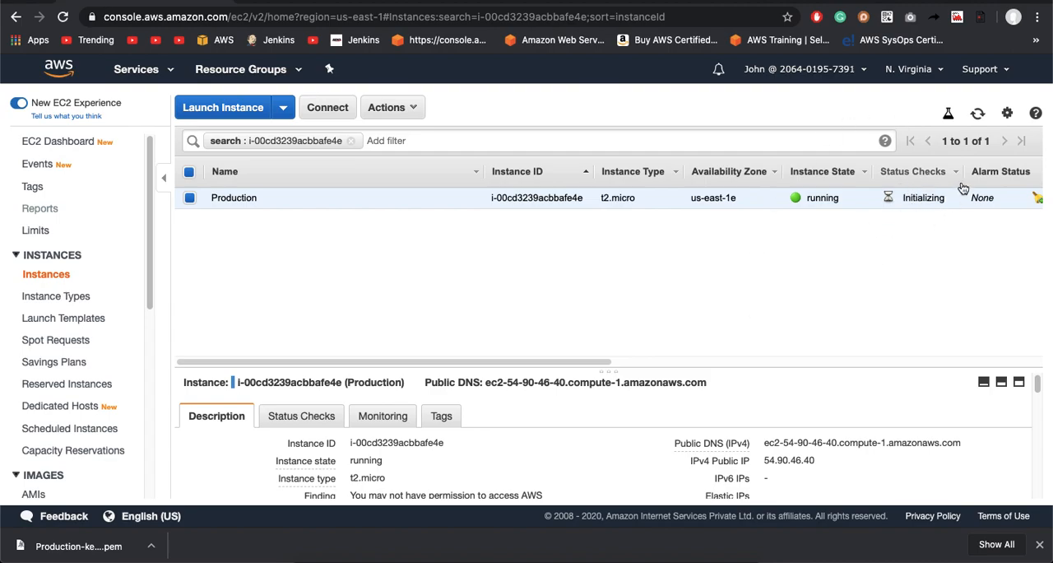
Step: Refresh the instances list and examine the system and instance status checks of the Production instance
left_click(978, 117)
left_click(978, 114)
left_click(319, 422)
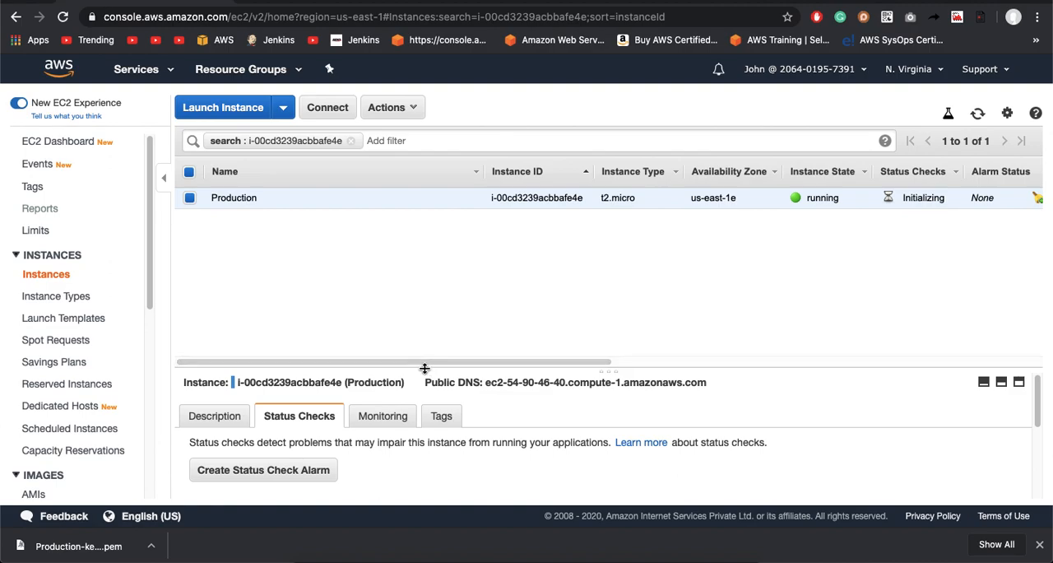
left_click_drag(425, 368, 407, 245)
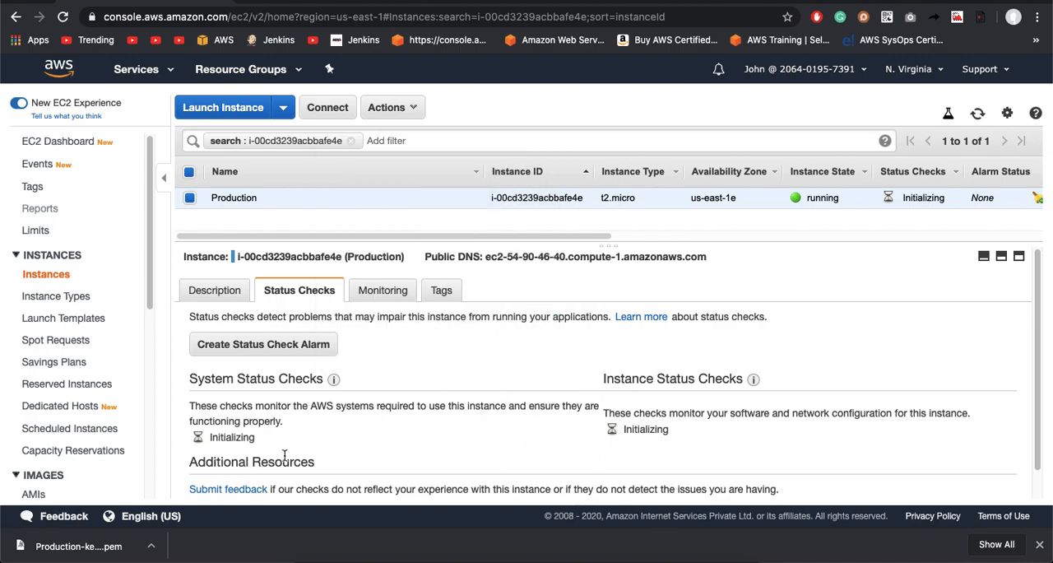
scroll(432, 435, "down", 1)
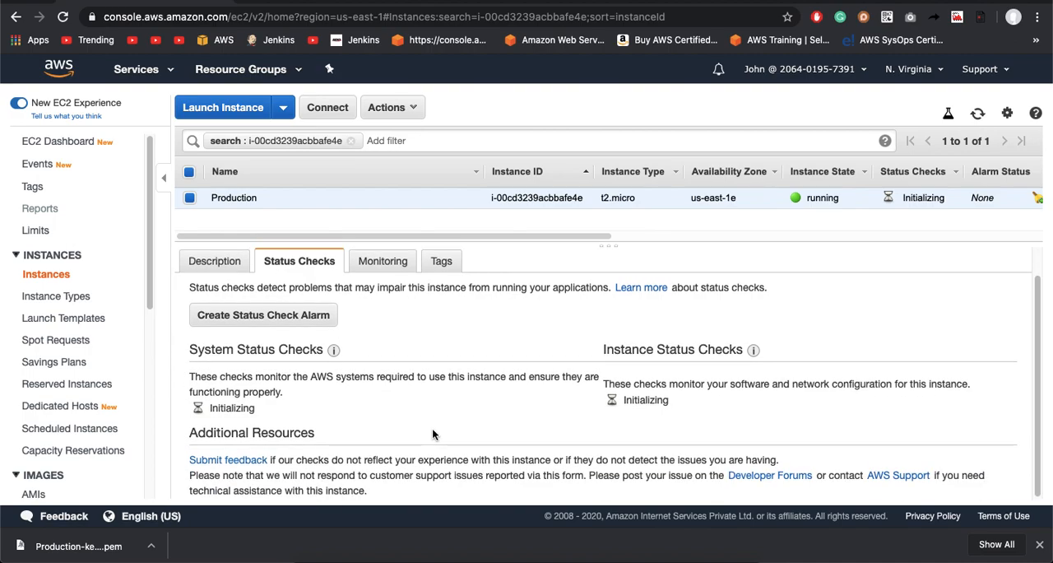
scroll(432, 430, "up", 1)
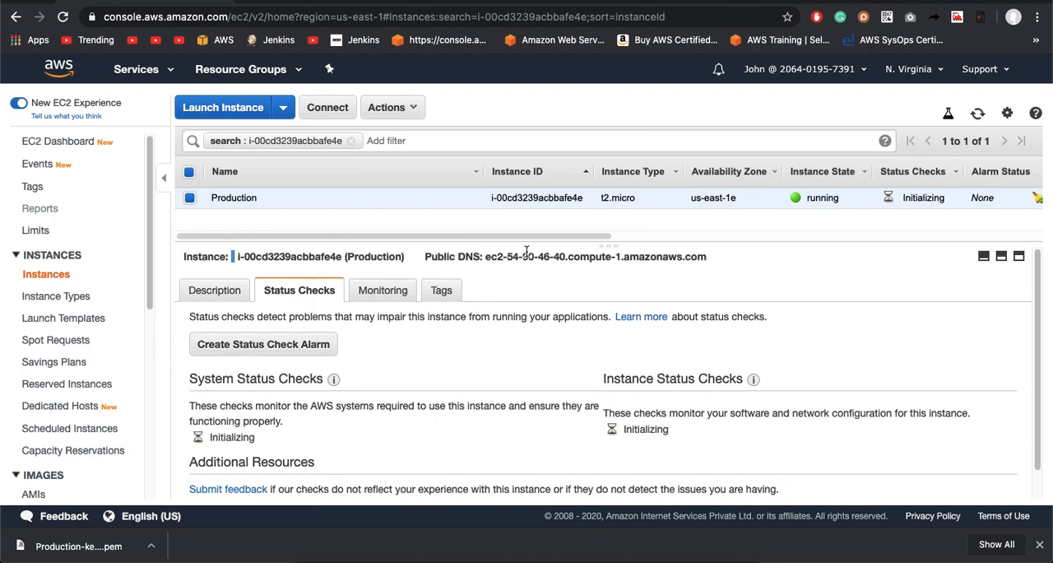
left_click_drag(532, 243, 606, 351)
left_click(978, 115)
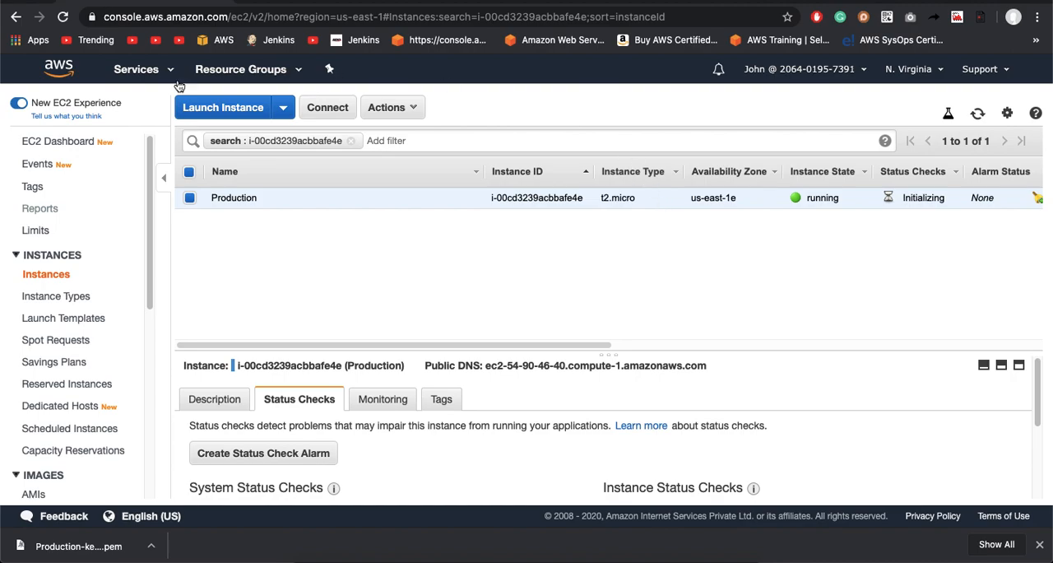
Step: Start another instance launch with the Amazon Linux 2 AMI (64-bit x86) and t2.micro type, keeping the default instance details and storage
left_click(220, 116)
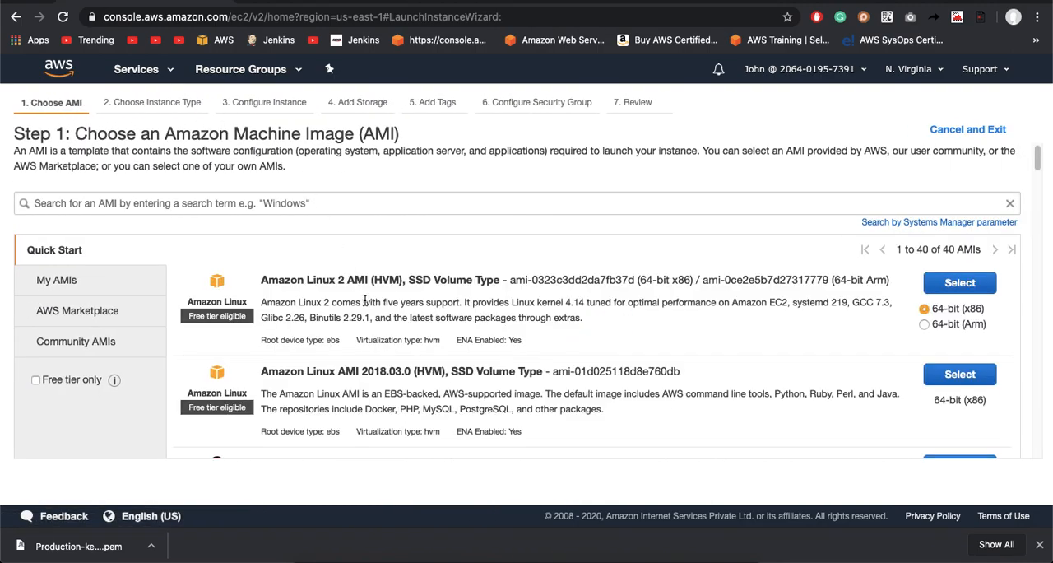
left_click(955, 282)
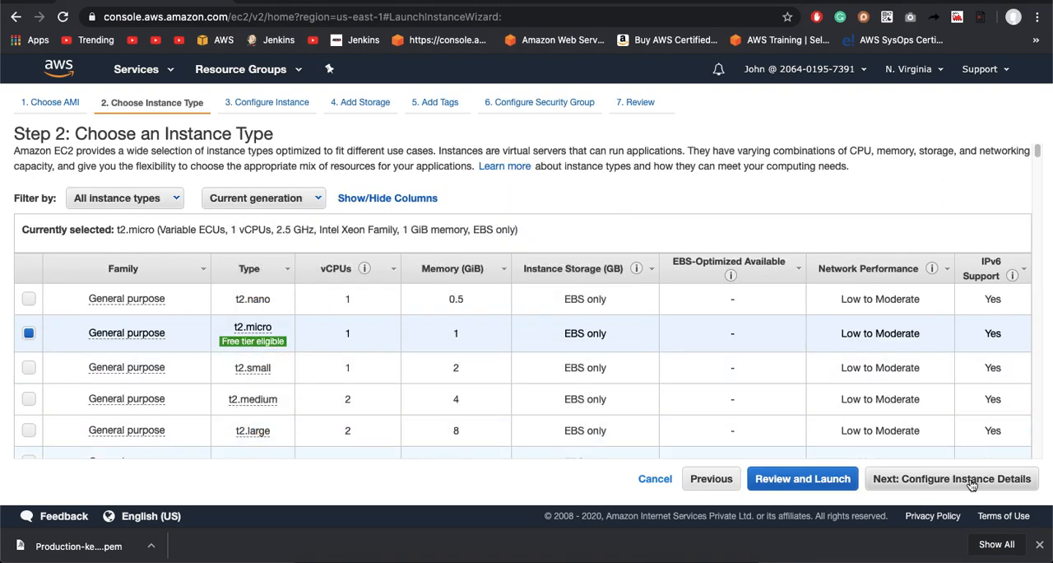
left_click(967, 485)
left_click(968, 485)
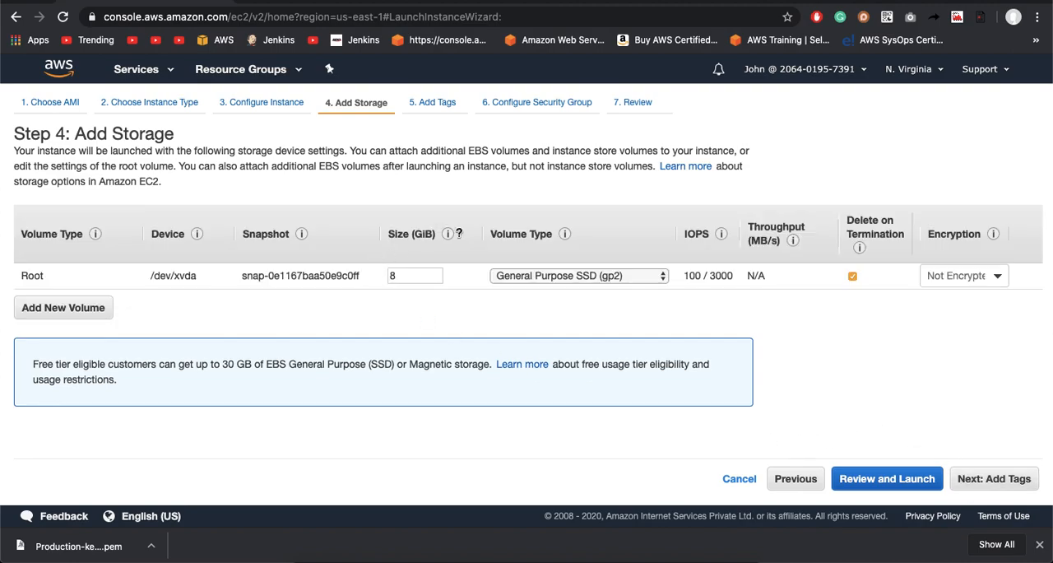
left_click(975, 478)
Step: Add a tag to the instance with the key Name and the value QA
left_click(37, 338)
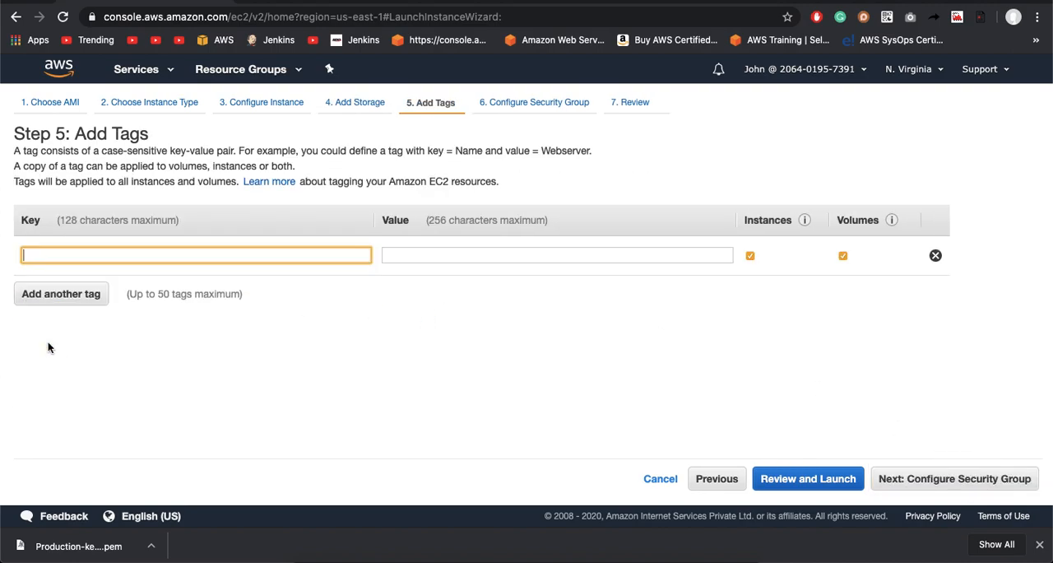
type("Name")
key("Tab")
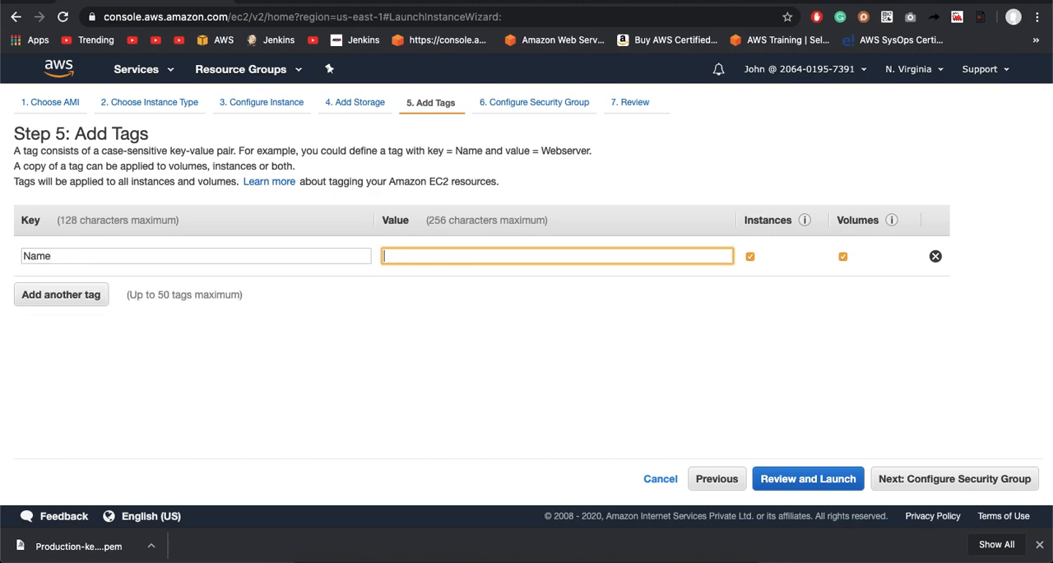
type("QA")
left_click(350, 383)
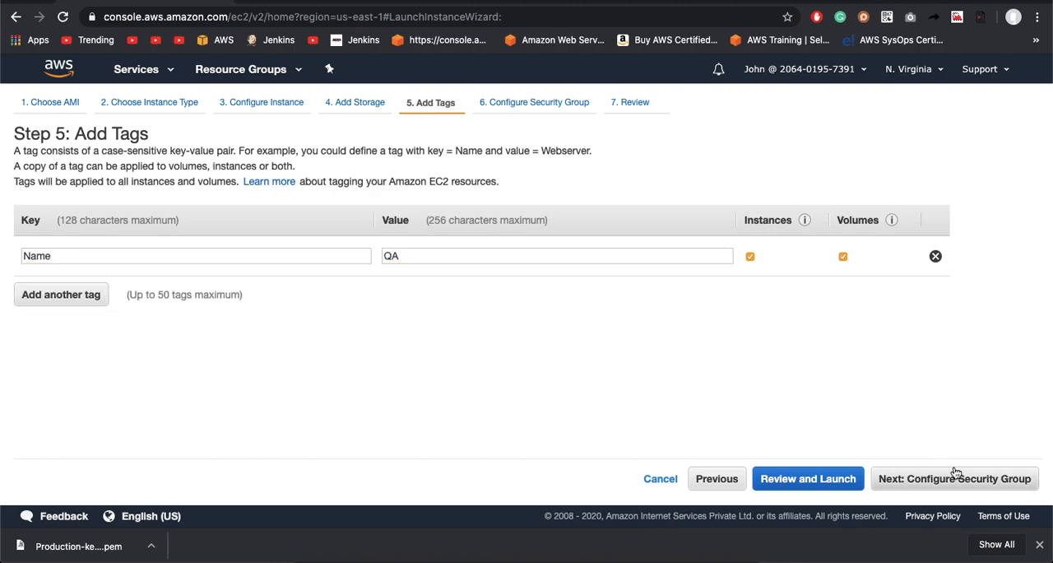
Step: Keep the default new security group with its SSH rule and proceed through the launch review to key pair selection
left_click(968, 489)
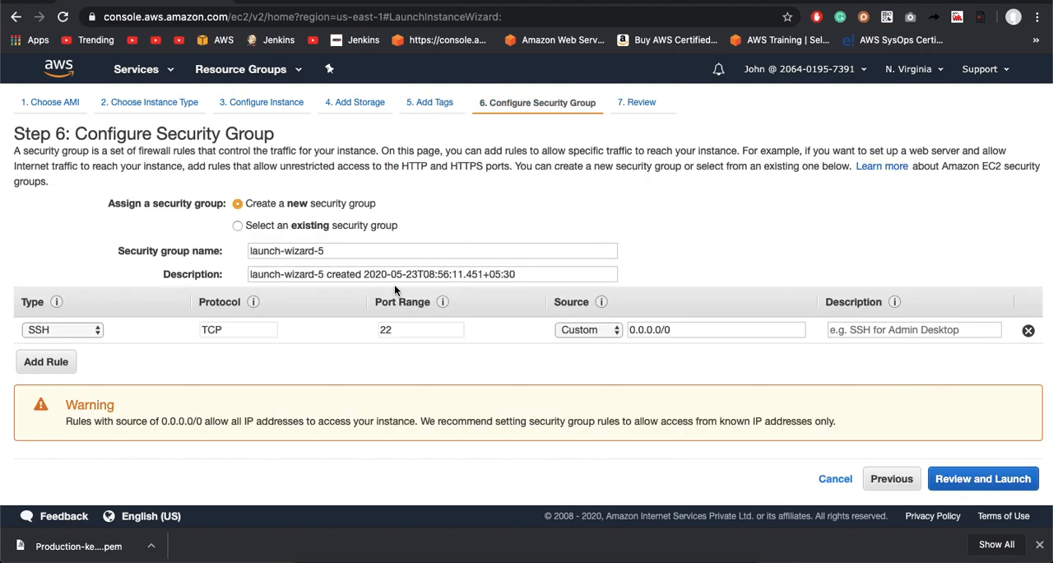
left_click(986, 466)
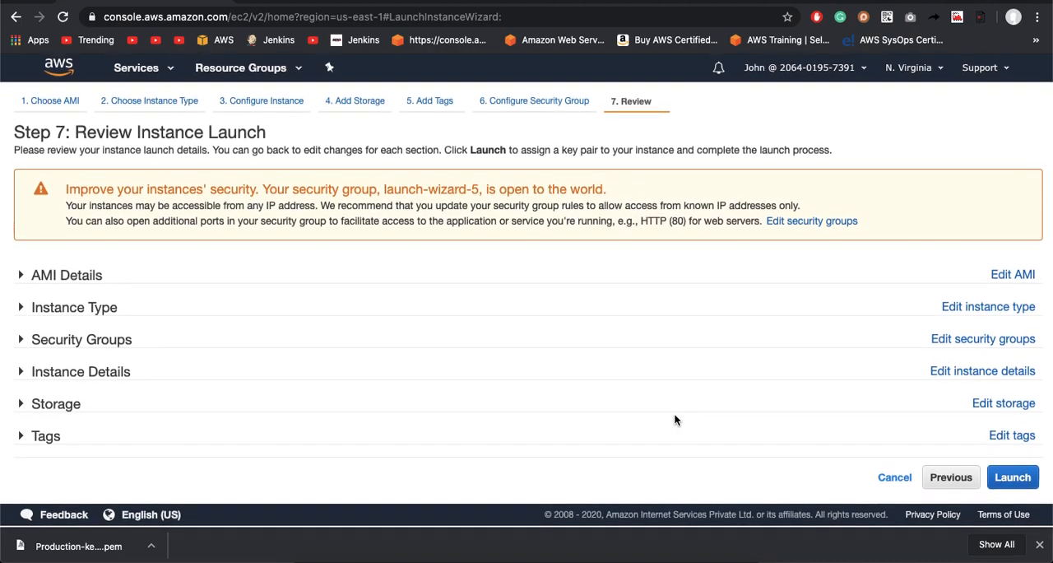
left_click(1013, 477)
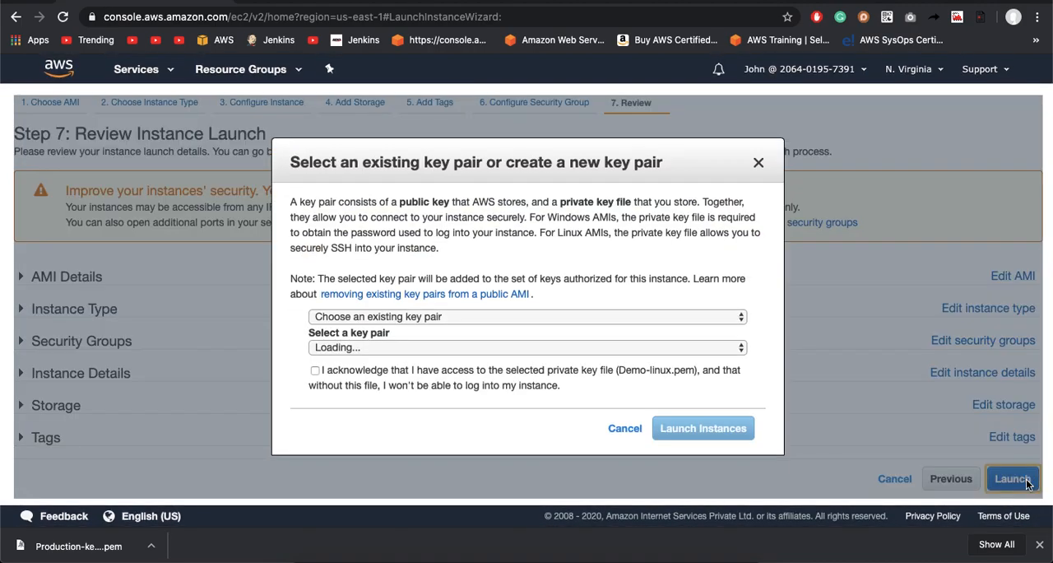
left_click(315, 371)
left_click(359, 348)
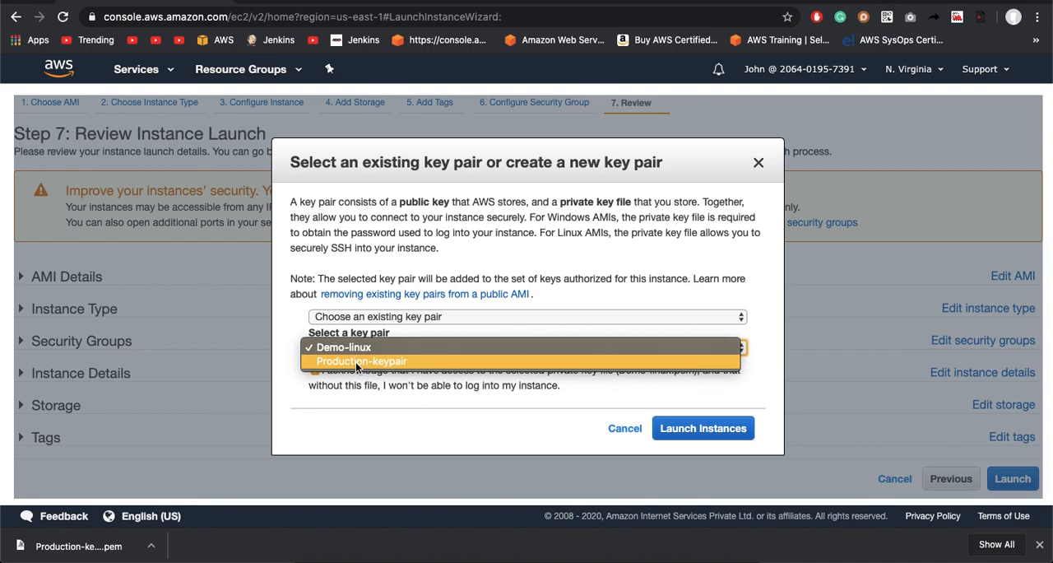
left_click(356, 361)
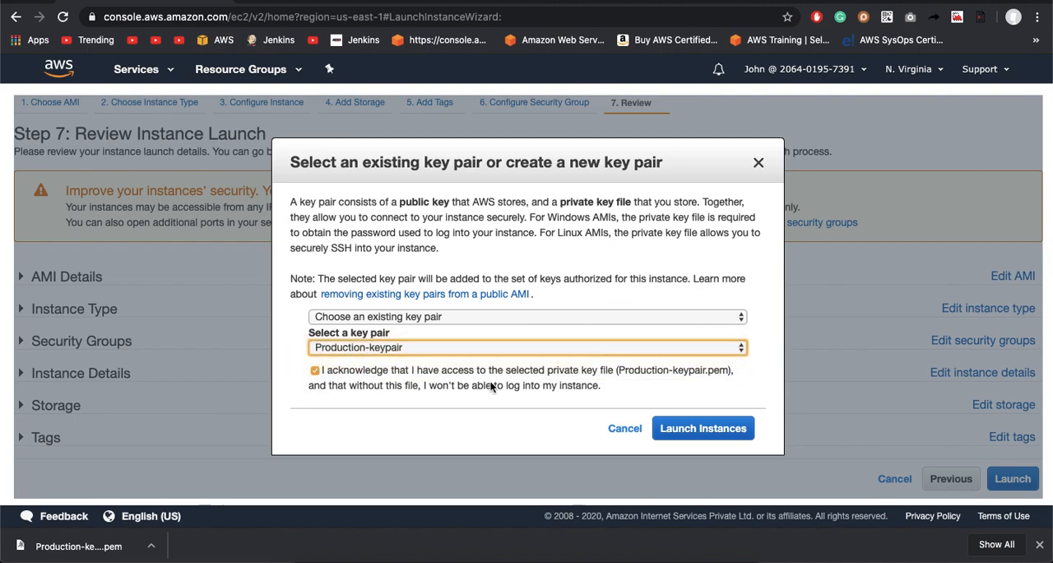
left_click(359, 347)
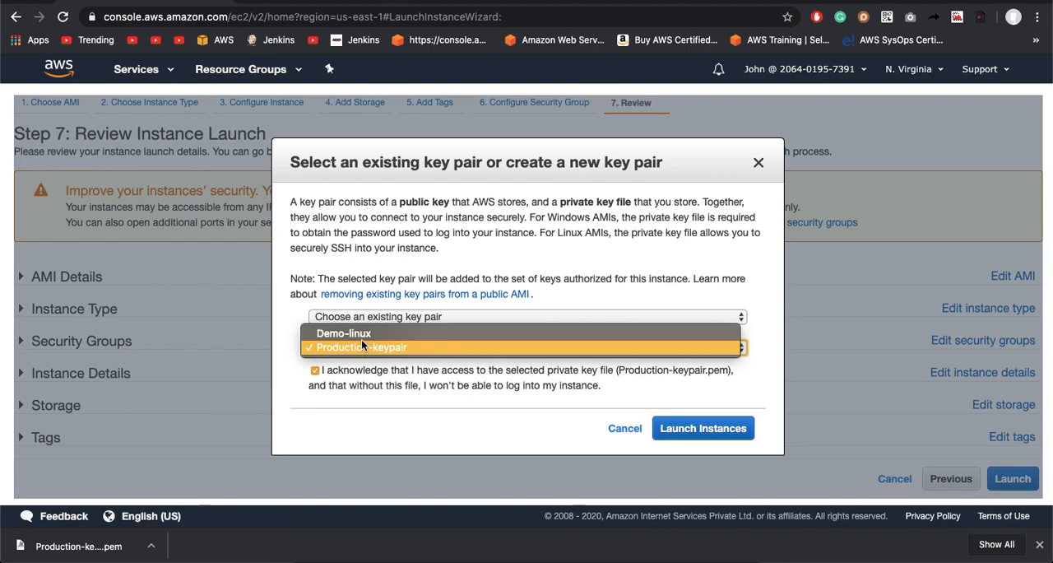
Step: Create a new key pair named QA-keypair and download its private key file
left_click(367, 317)
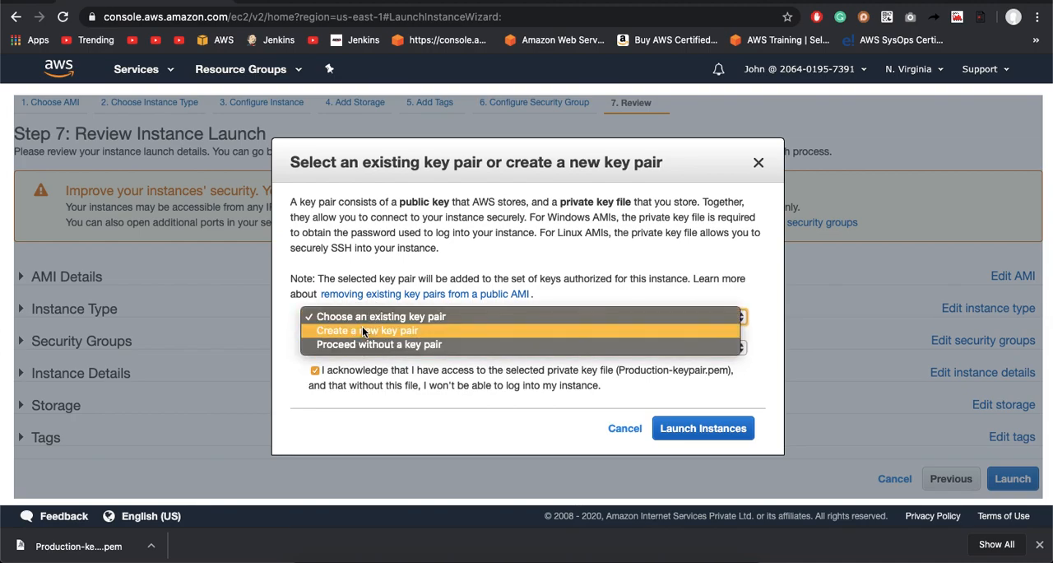
left_click(363, 329)
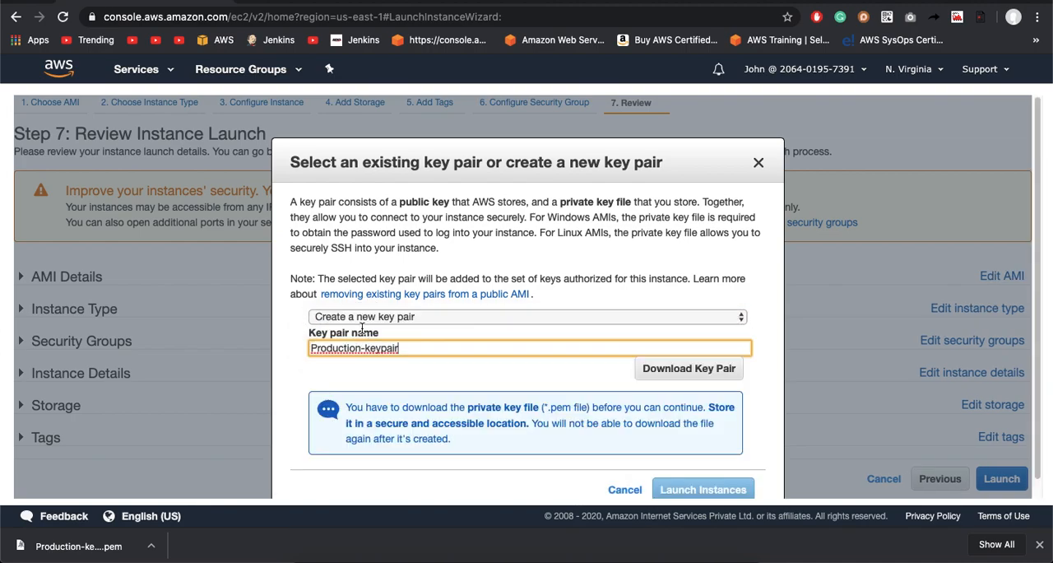
triple_click(444, 348)
key("BackSpace")
type("QA")
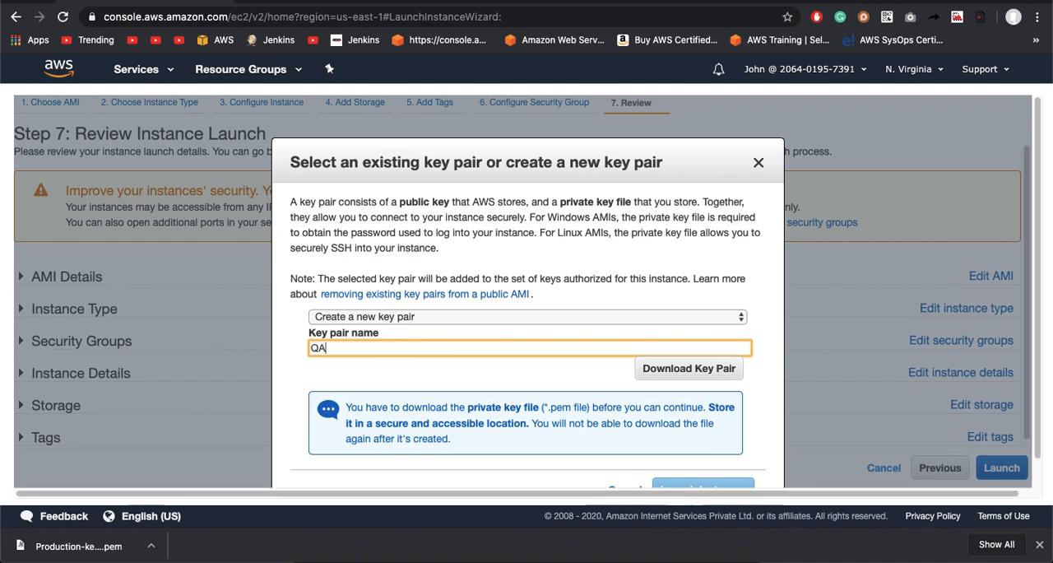
type("-keypair")
left_click(710, 378)
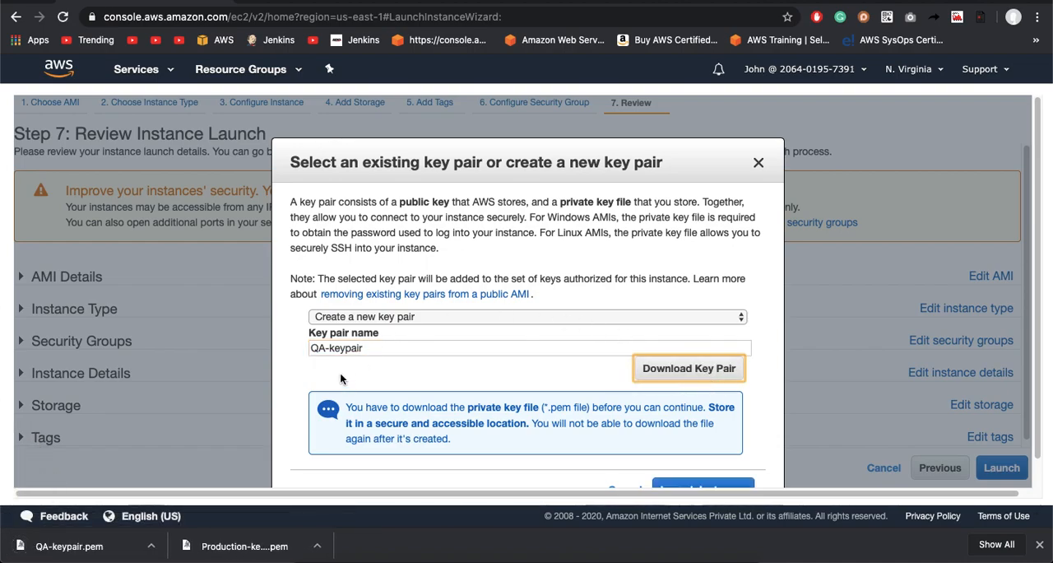
Step: Launch the QA instance with the new key pair and show it in the unfiltered instances list
scroll(580, 341, "down", 1)
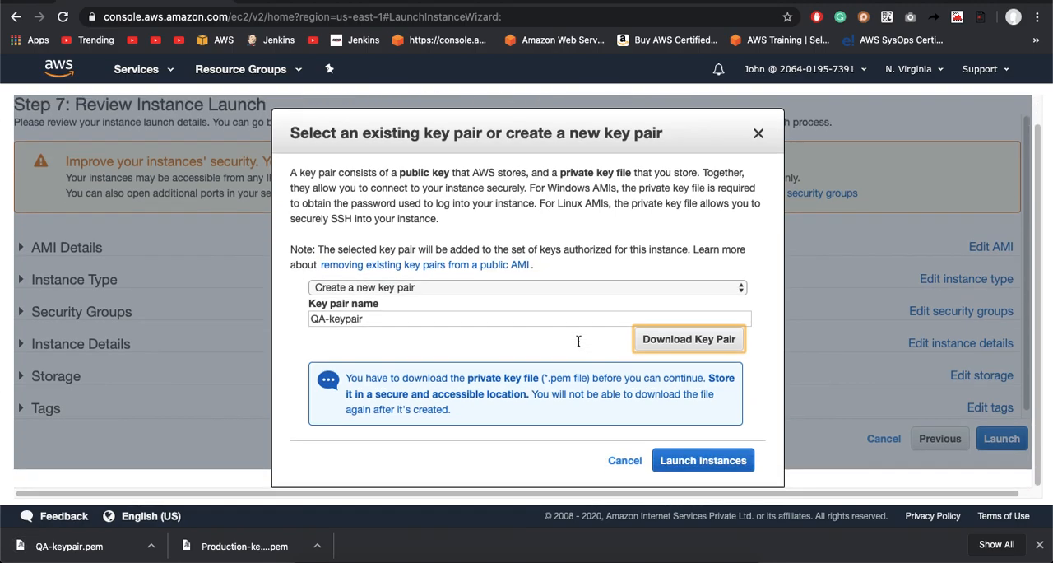
left_click(695, 462)
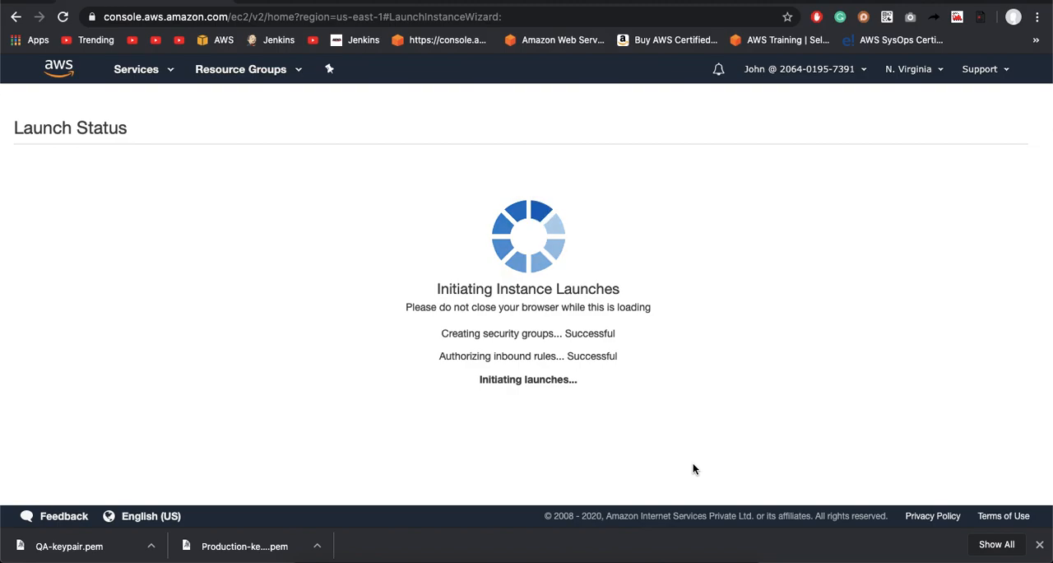
left_click(358, 206)
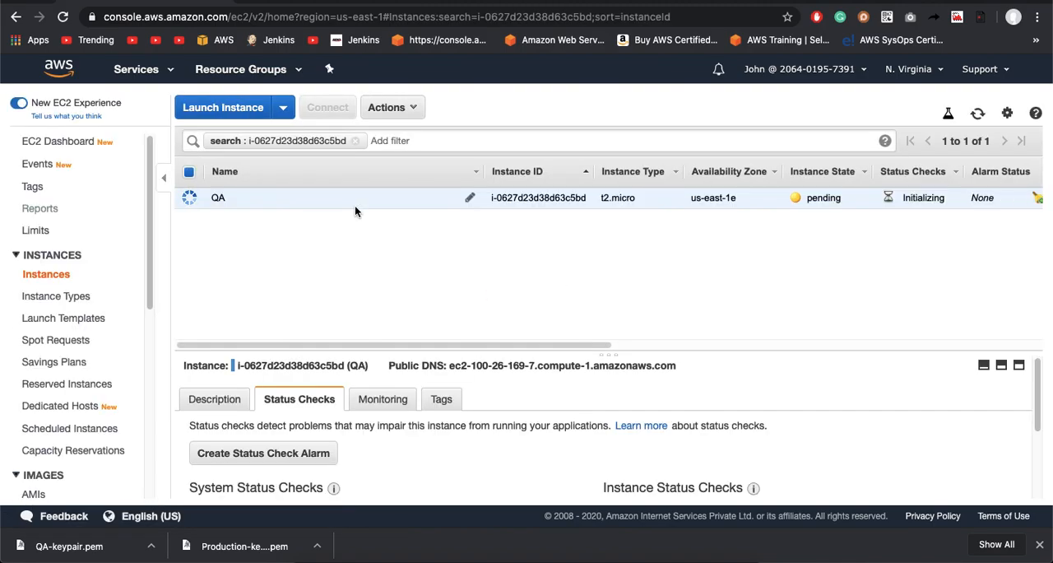
left_click(356, 141)
left_click(523, 280)
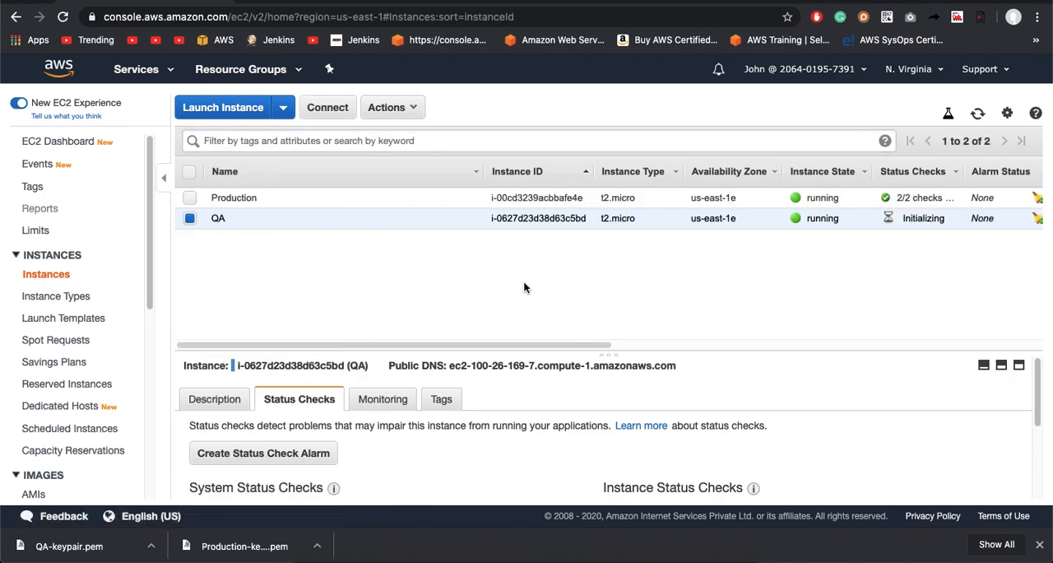
Step: Examine the system and instance status checks of the Production instance
left_click(398, 198)
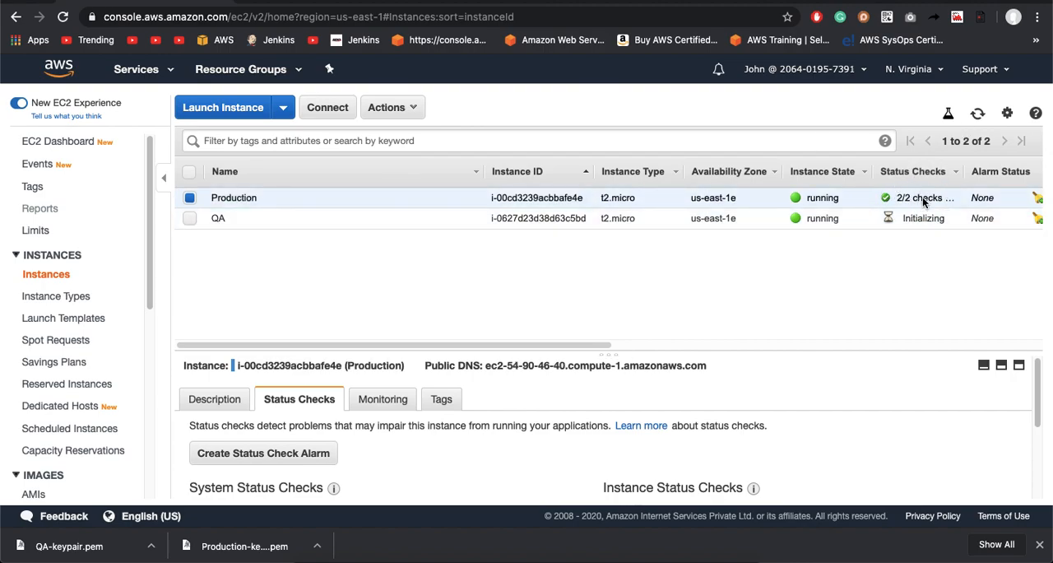
scroll(351, 475, "down", 2)
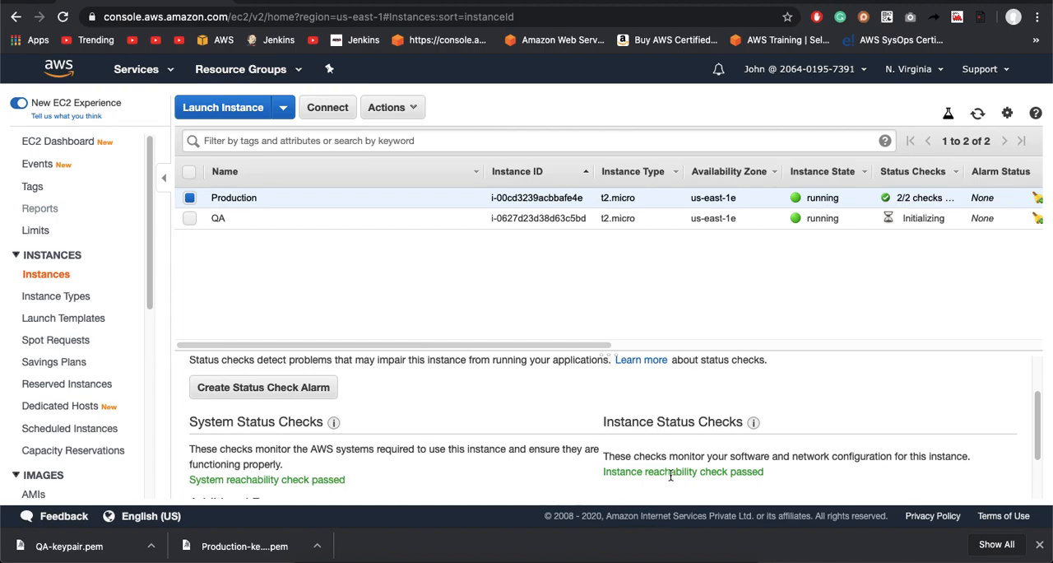
scroll(670, 475, "down", 2)
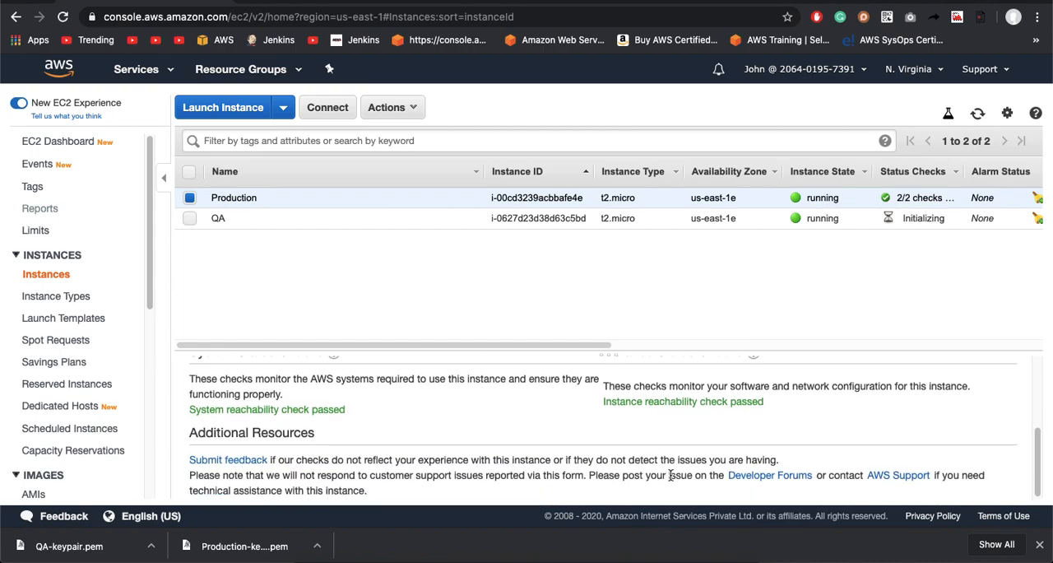
scroll(679, 417, "up", 5)
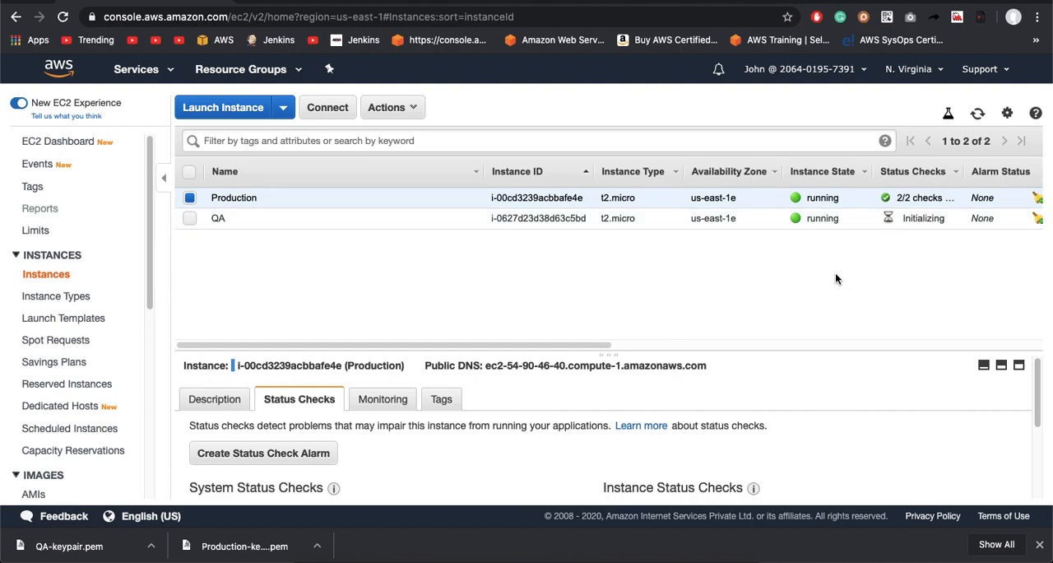
Step: Refresh the instances list and compare the state and status checks of the QA and Production instances
left_click(979, 115)
left_click(257, 224)
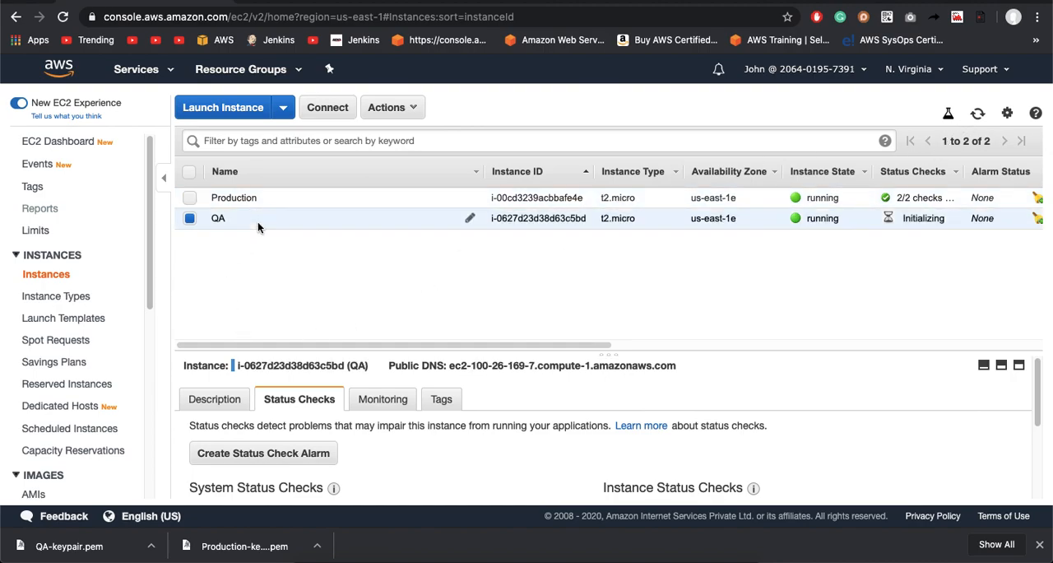
left_click(252, 199)
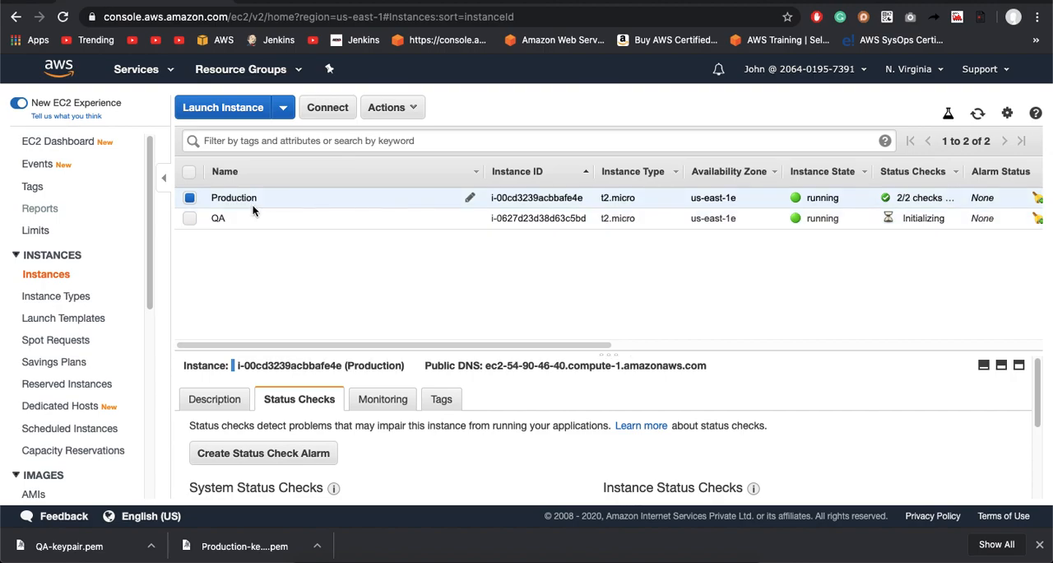
left_click(248, 218)
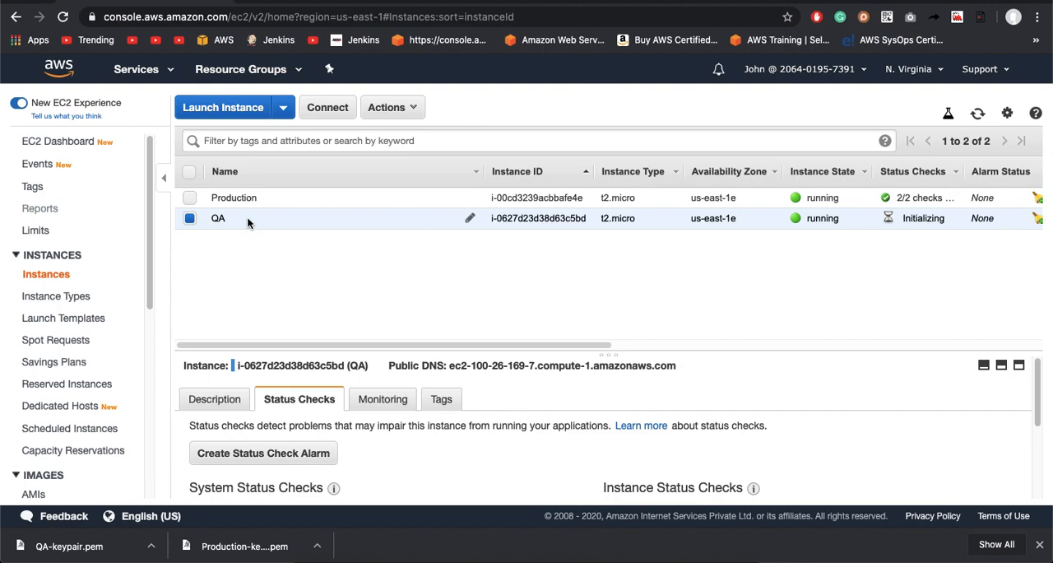
left_click(258, 203)
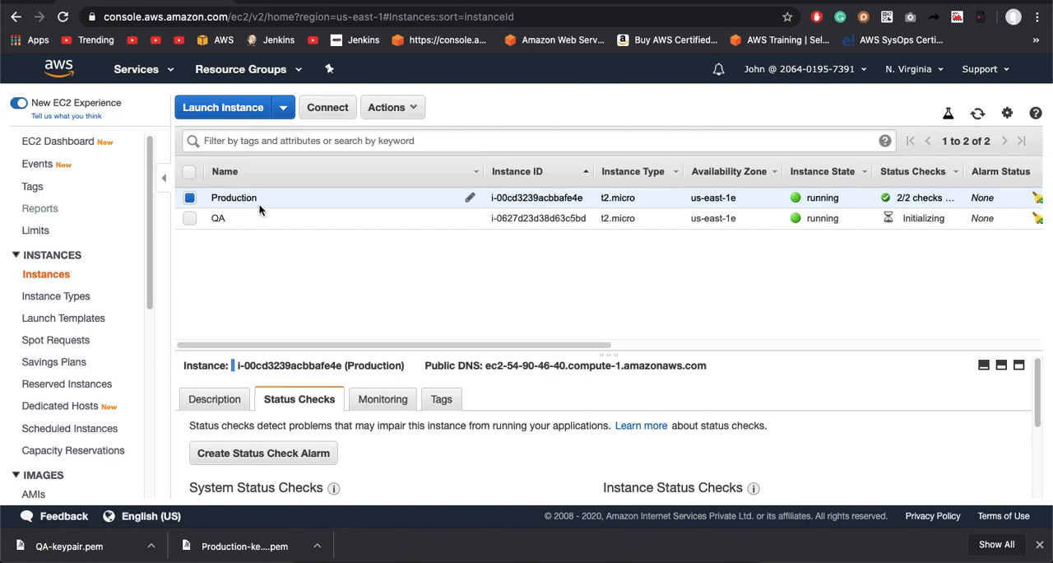
Step: Sign out of the IAM user's console session and open the root user sign-in form
left_click(771, 73)
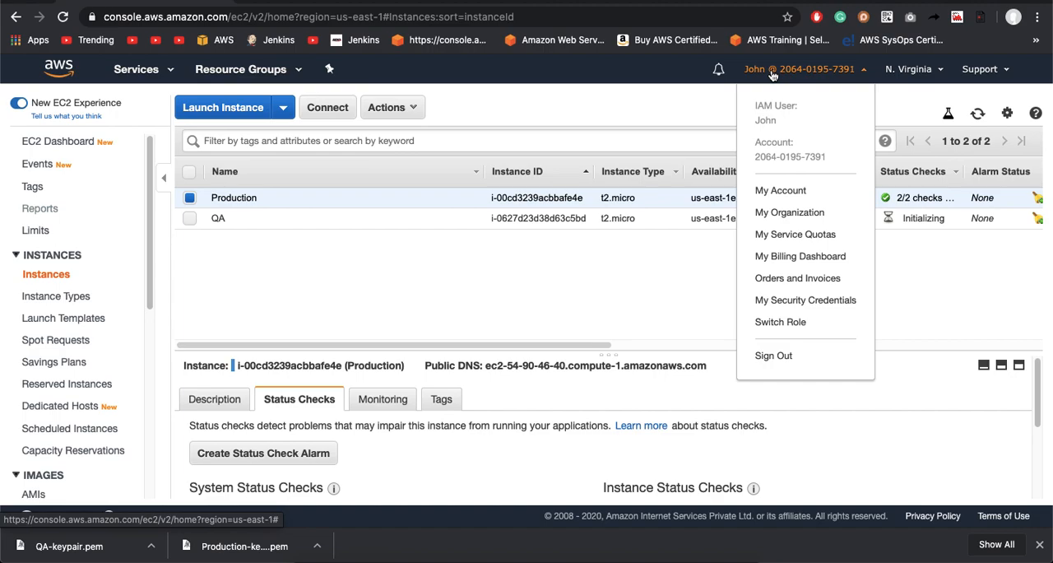
left_click(771, 359)
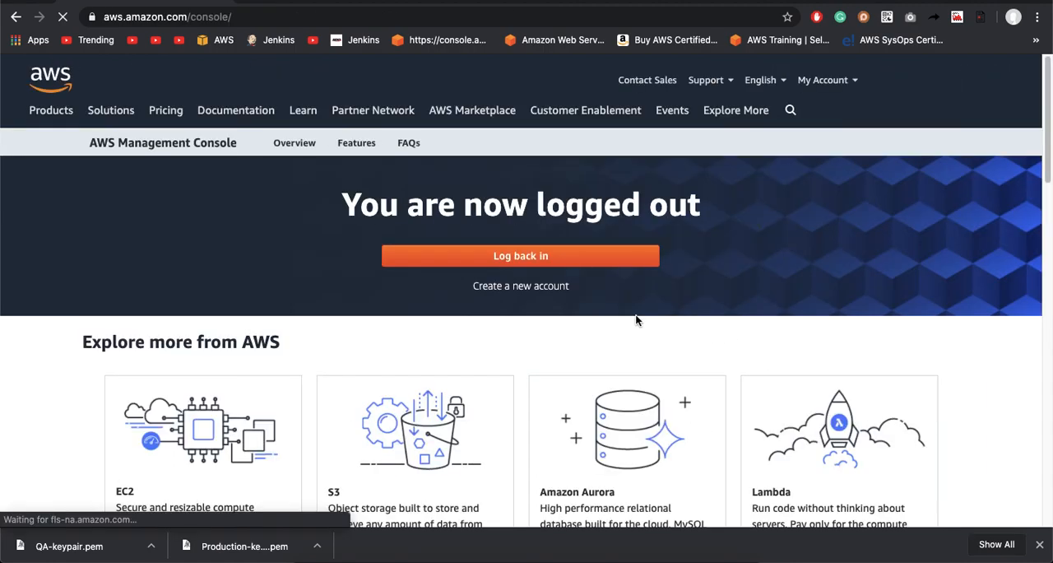
left_click(957, 86)
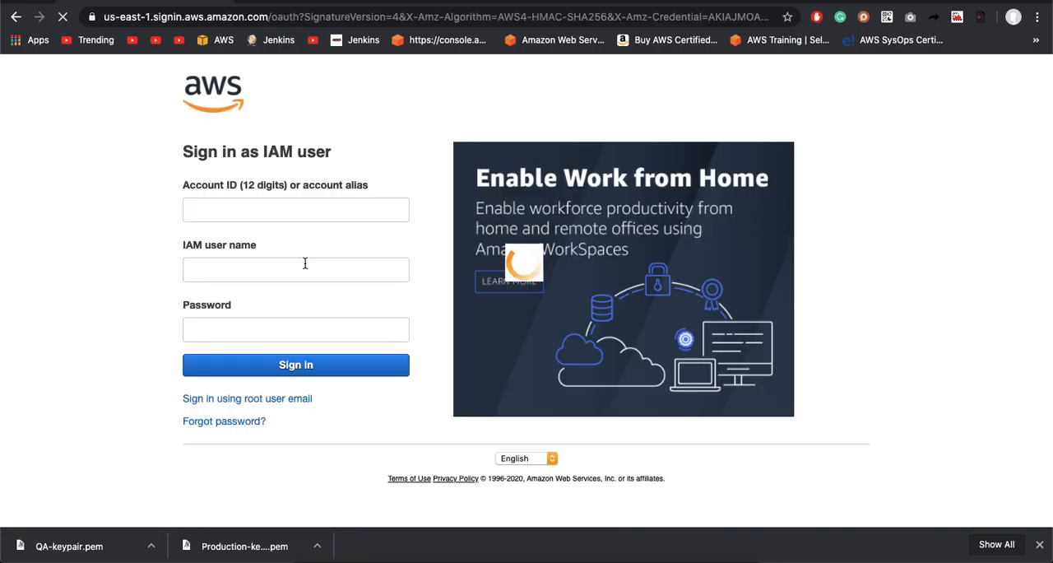
left_click(209, 400)
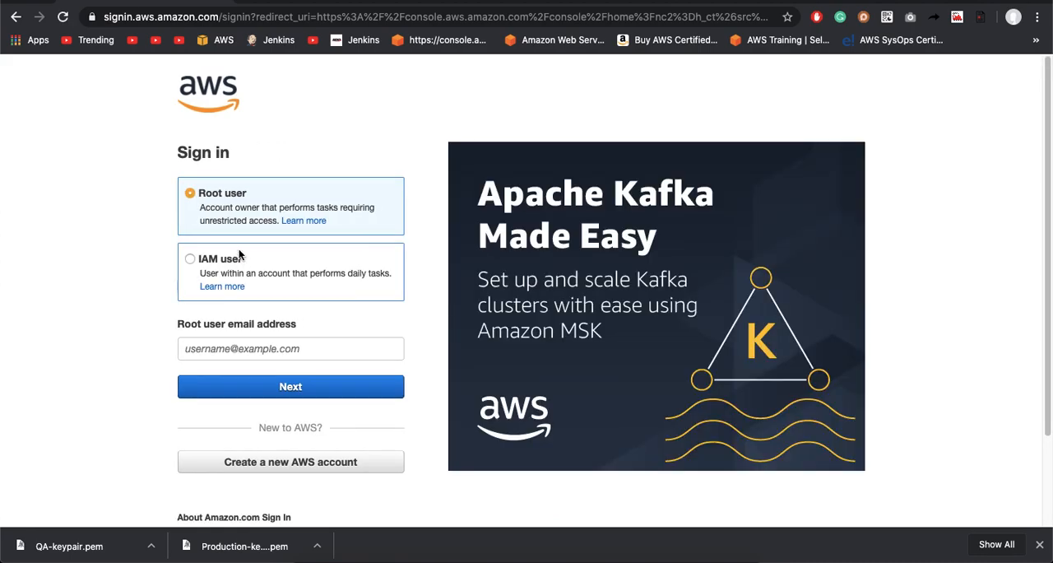
Step: Sign in to the console as root user with the root account's email address and password
left_click(263, 348)
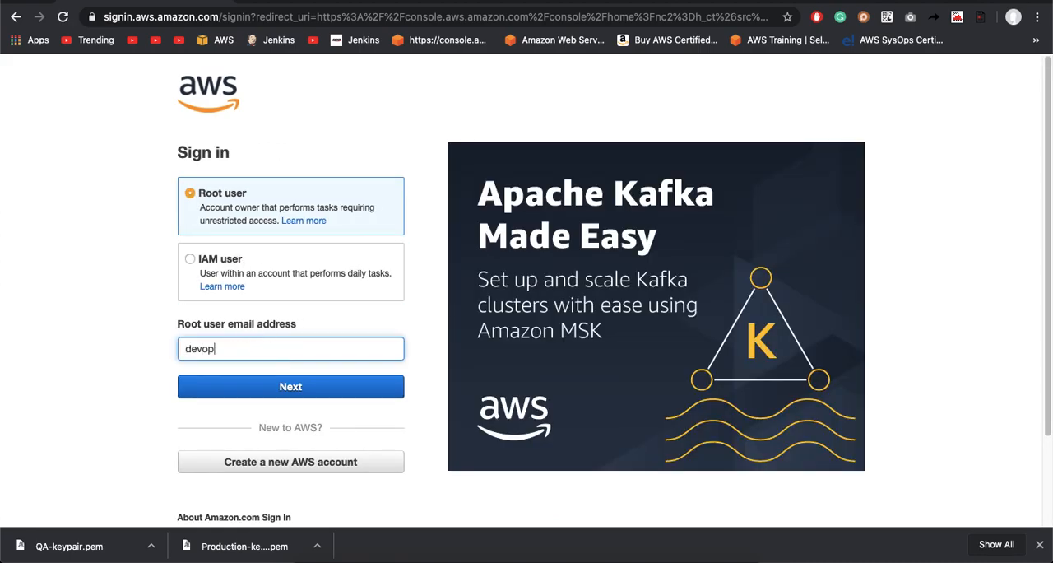
left_click(271, 387)
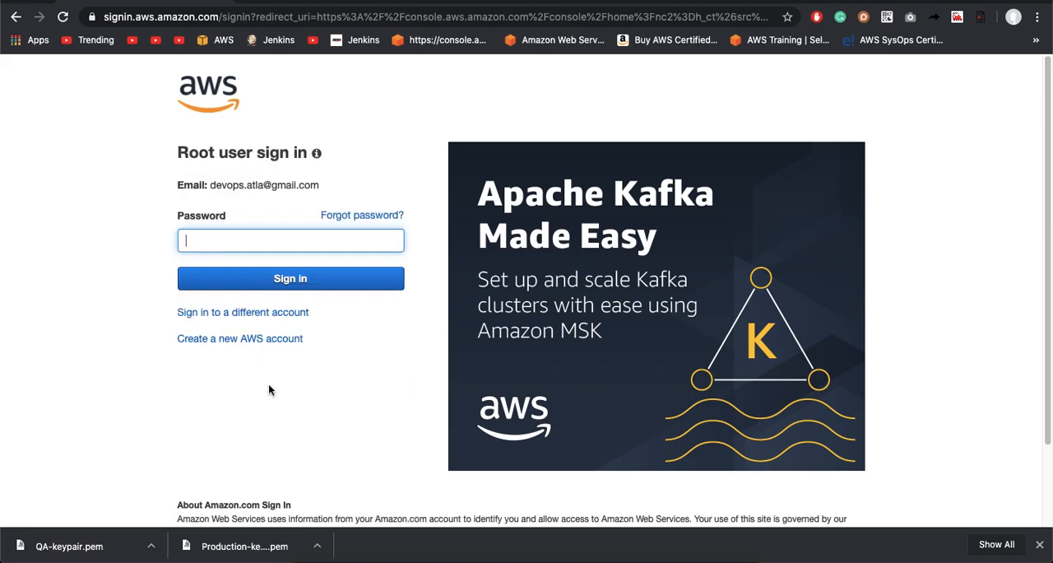
type("•••••••")
key("Return")
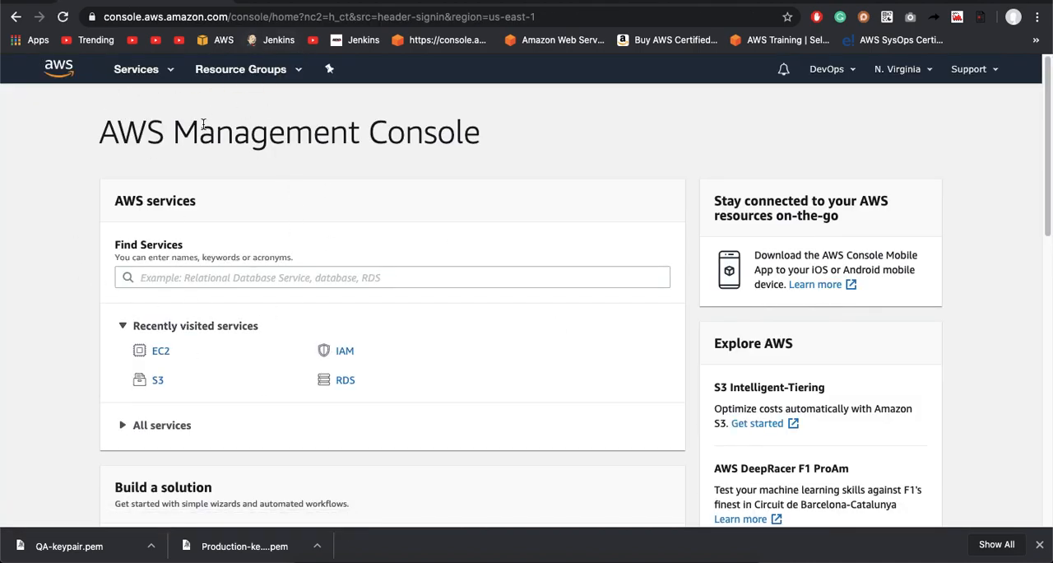
Step: Find and open the IAM service, and show its list of policies
left_click(190, 272)
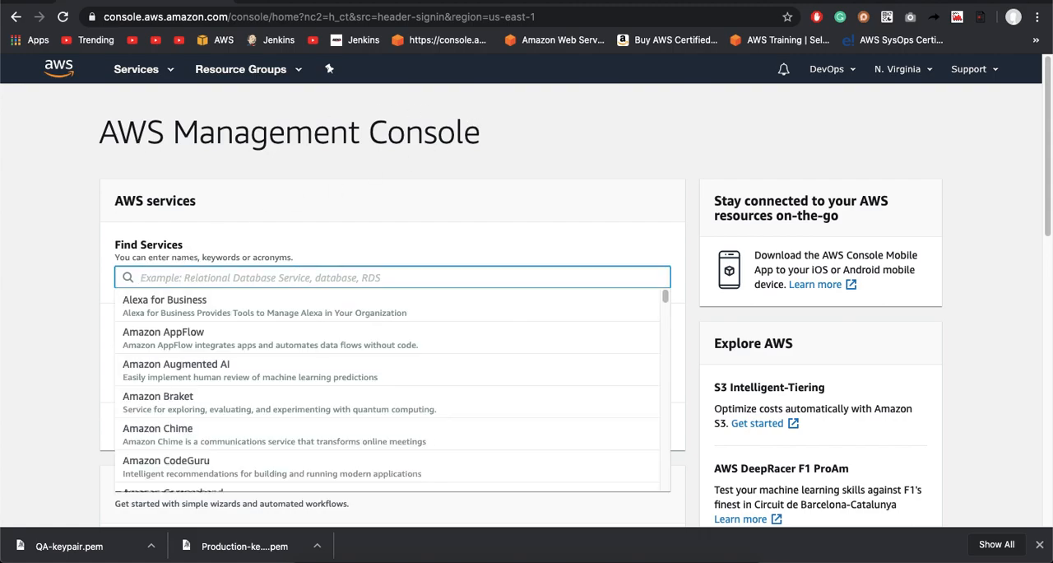
type("IAM")
left_click(165, 304)
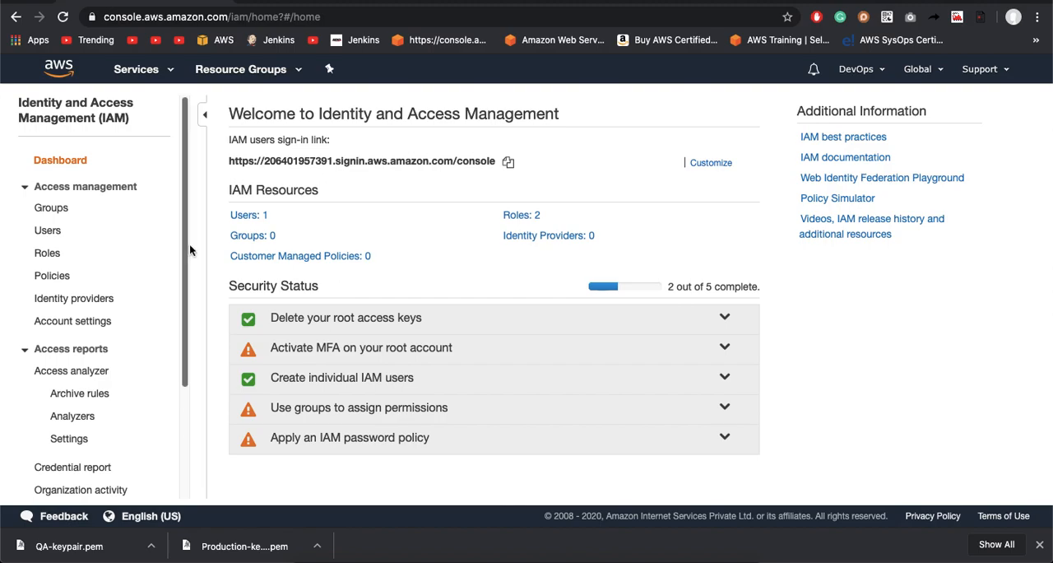
left_click(52, 281)
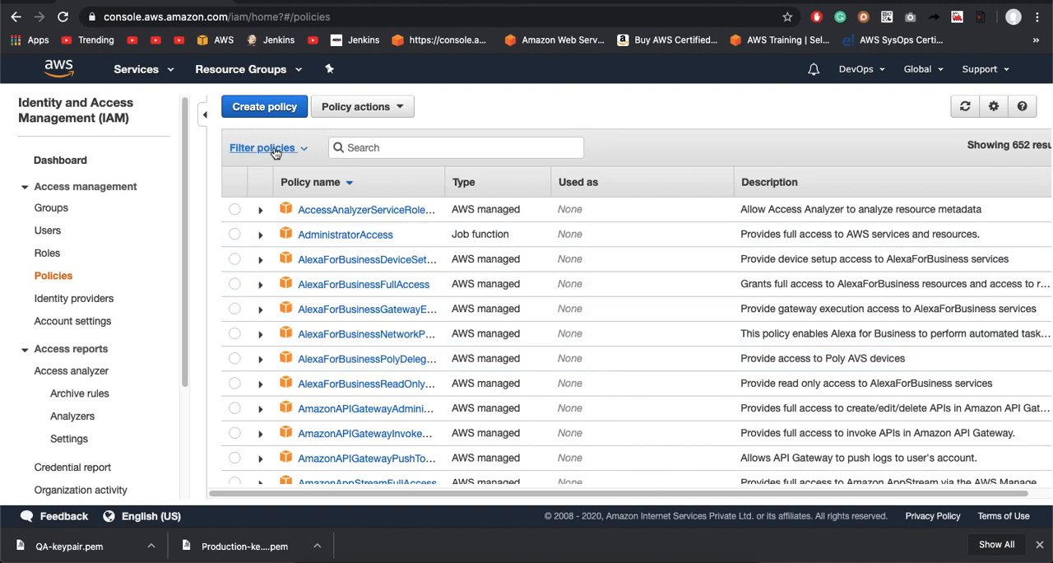
Step: Start creating a new policy in the visual editor and choose EC2 as its service
left_click(263, 114)
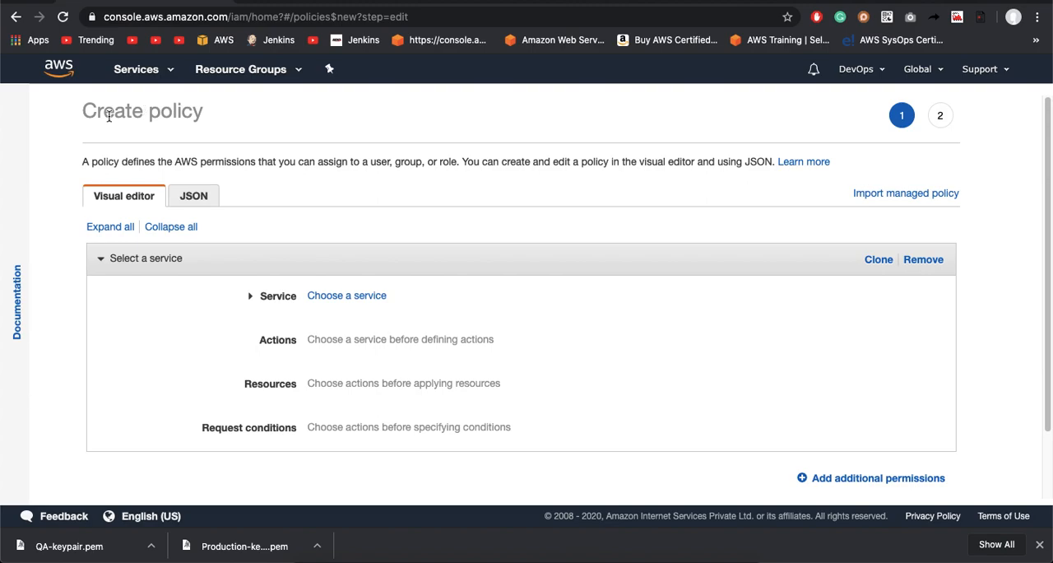
left_click(14, 18)
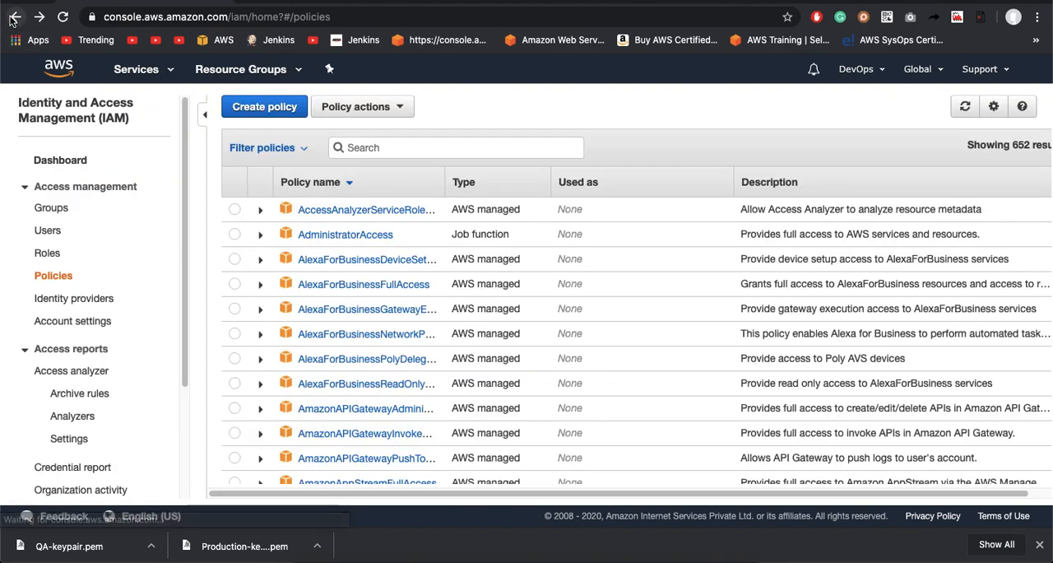
left_click(264, 112)
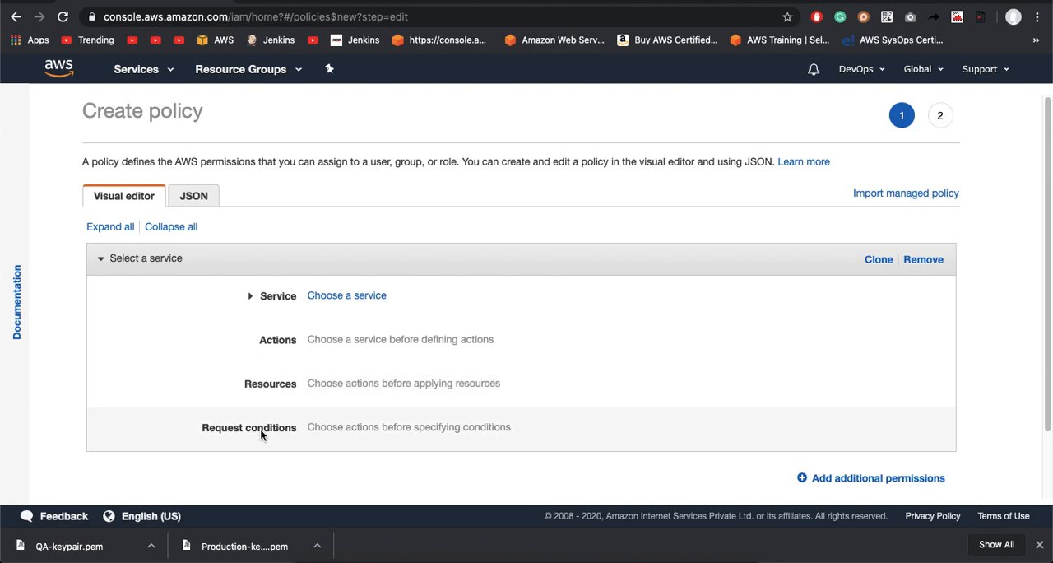
left_click(354, 296)
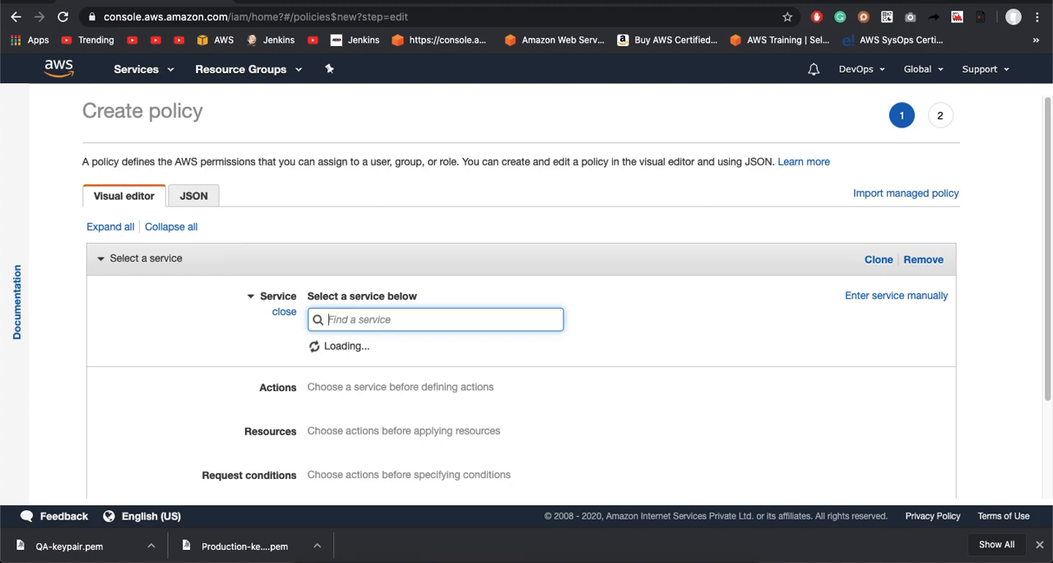
type("ec2")
left_click(318, 354)
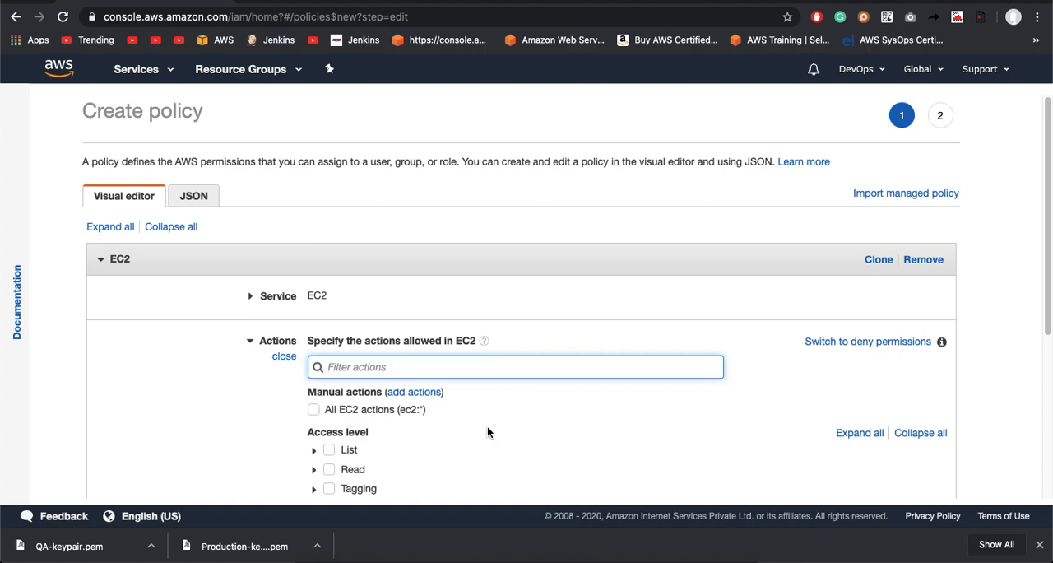
Step: Expand the List access level of the policy's EC2 actions and locate the DescribeInstances action
left_click(313, 449)
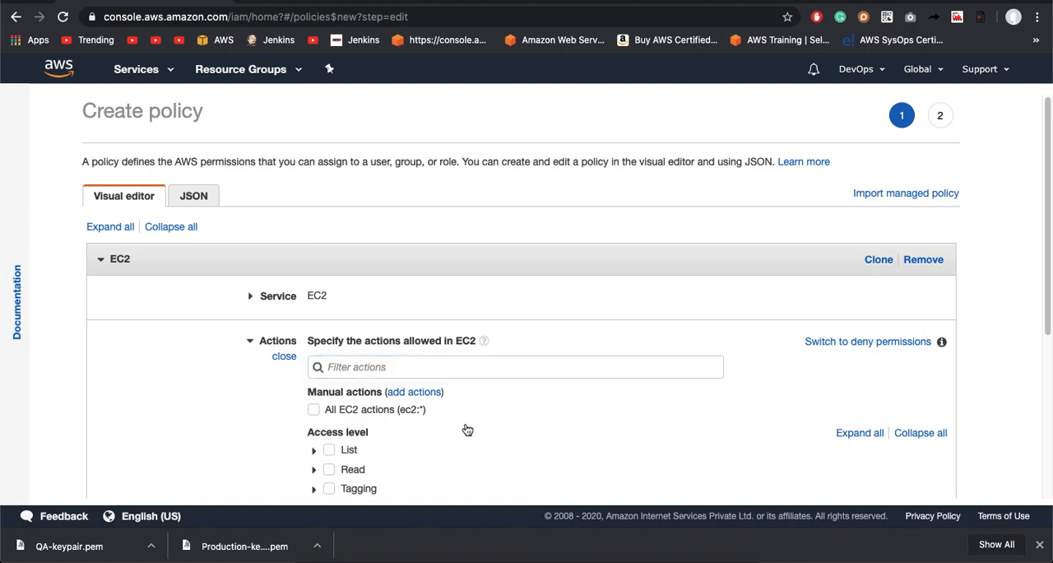
scroll(466, 427, "down", 2)
scroll(466, 427, "down", 3)
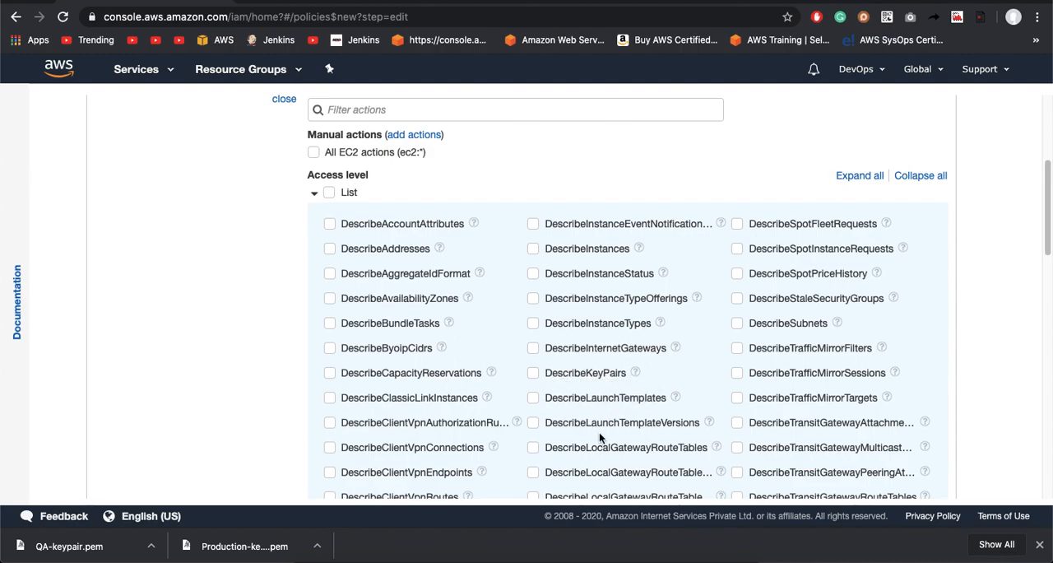
left_click(587, 250)
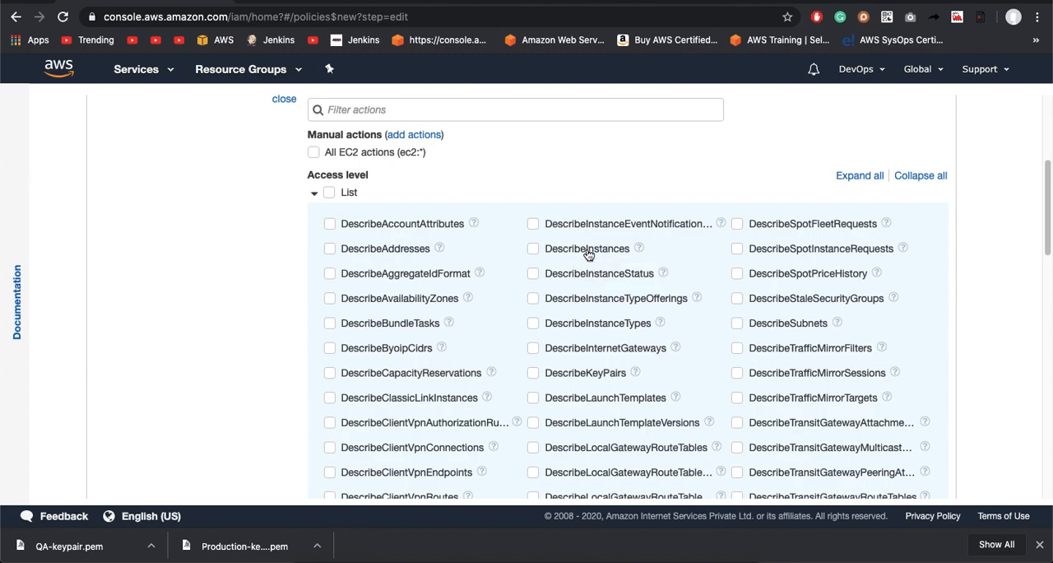
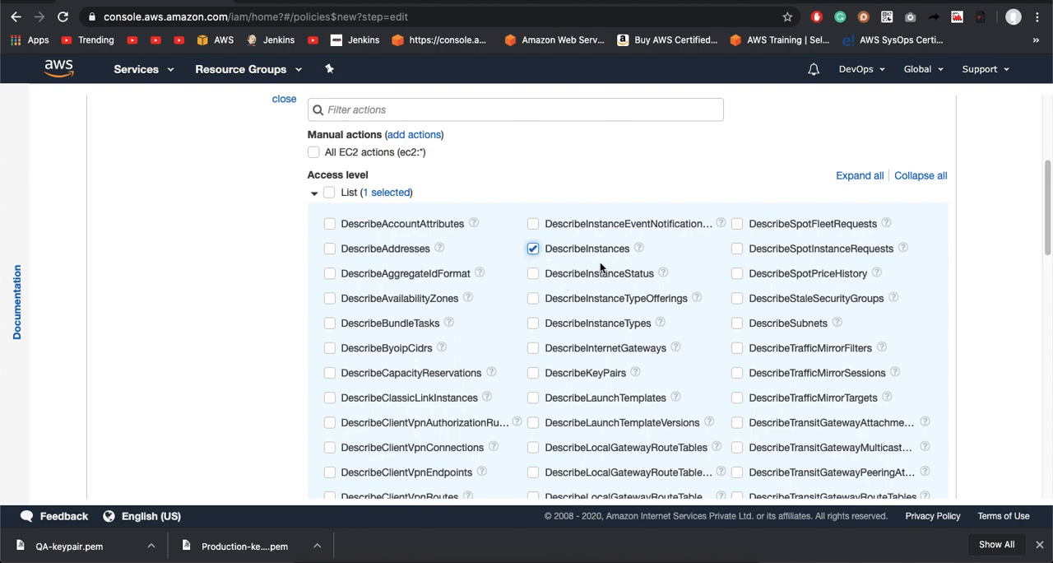
Step: Select all actions of the List, Read and Tagging access levels for the policy's EC2 service
scroll(643, 379, "down", 10)
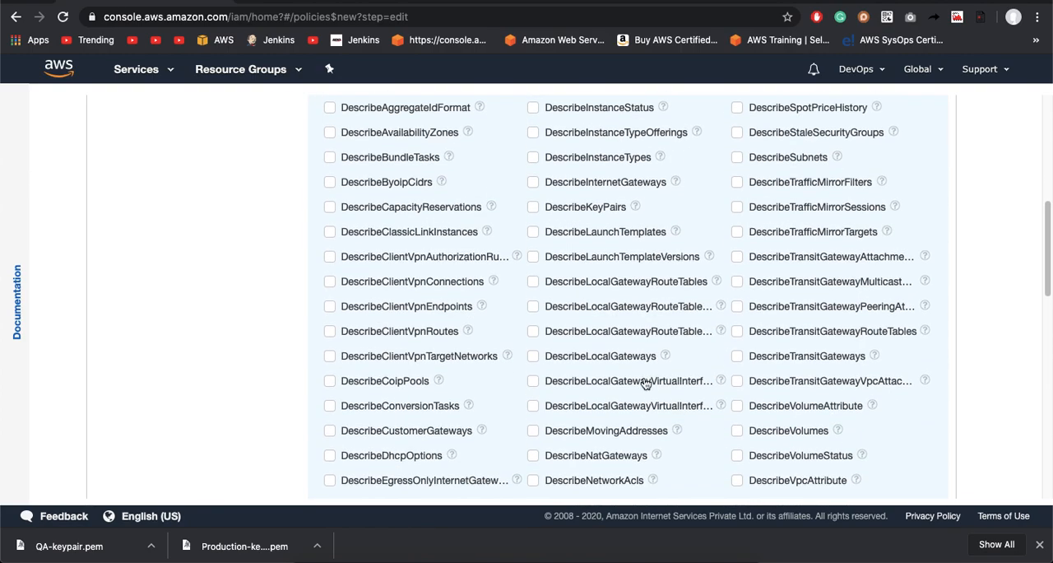
scroll(644, 381, "down", 3)
scroll(643, 381, "up", 12)
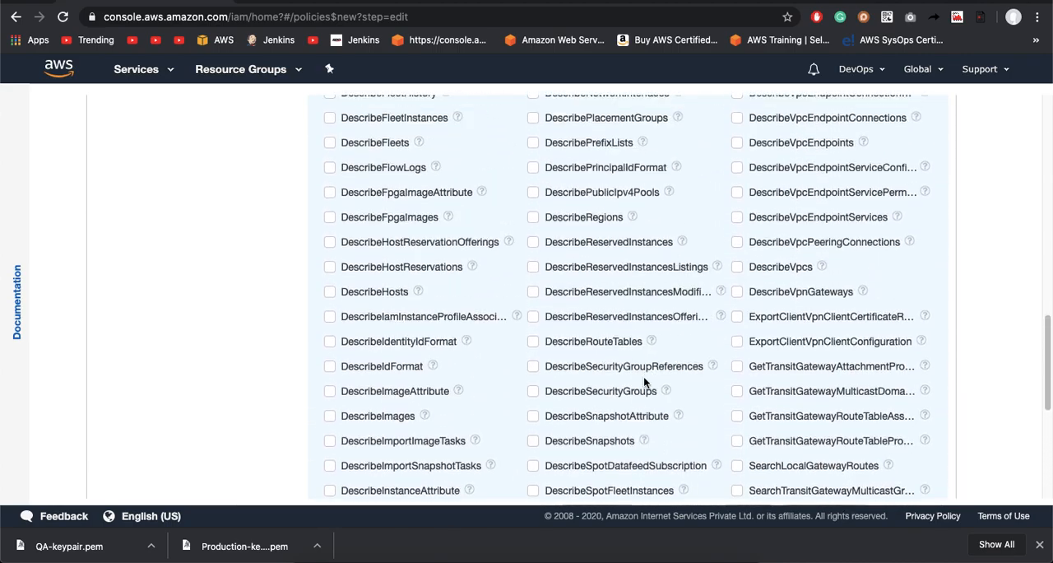
scroll(644, 383, "up", 5)
scroll(644, 383, "down", 1)
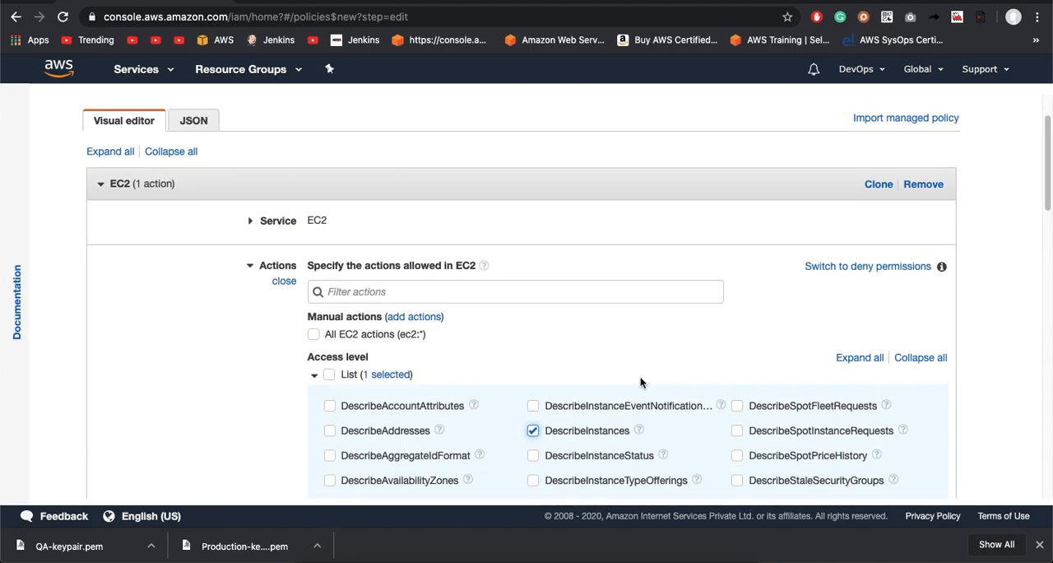
left_click(330, 376)
scroll(478, 429, "down", 1)
scroll(477, 429, "down", 2)
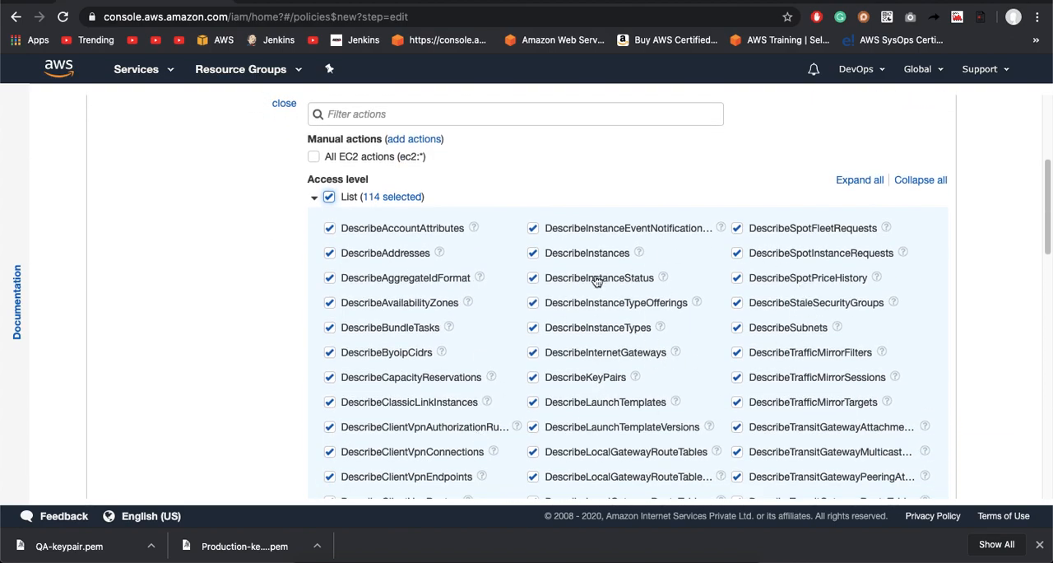
scroll(482, 299, "down", 1)
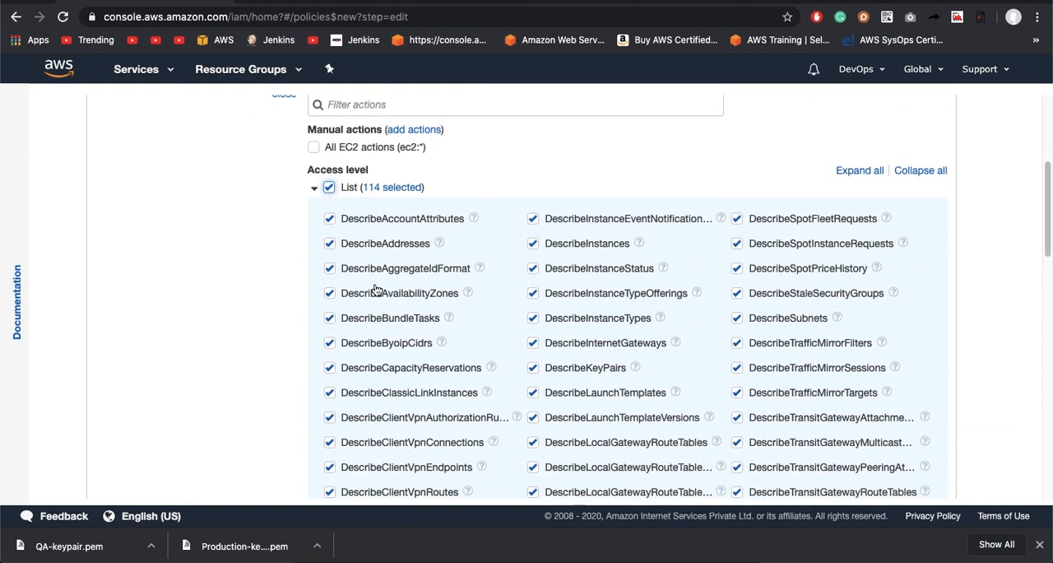
left_click(315, 189)
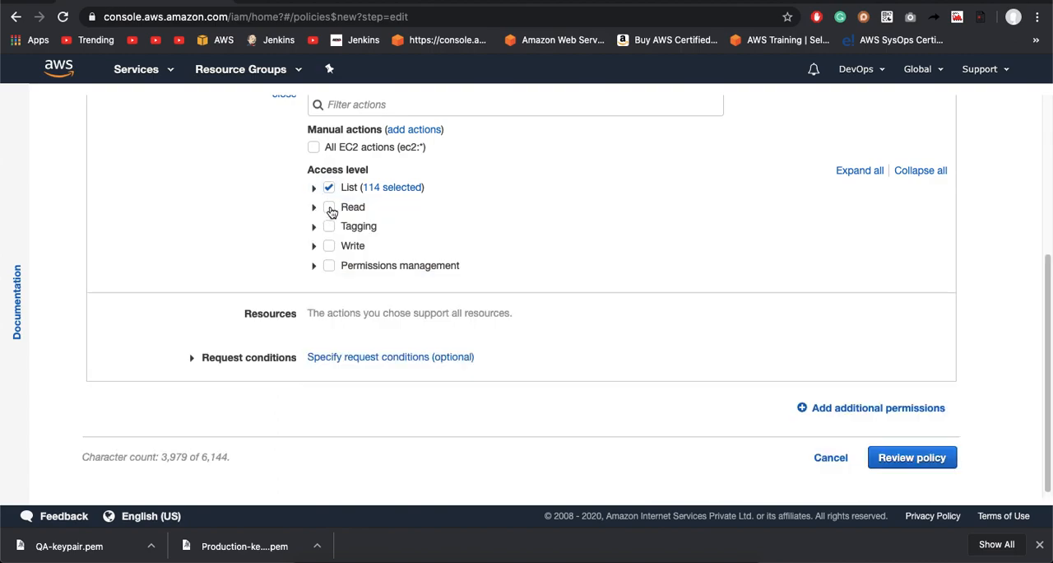
left_click(330, 209)
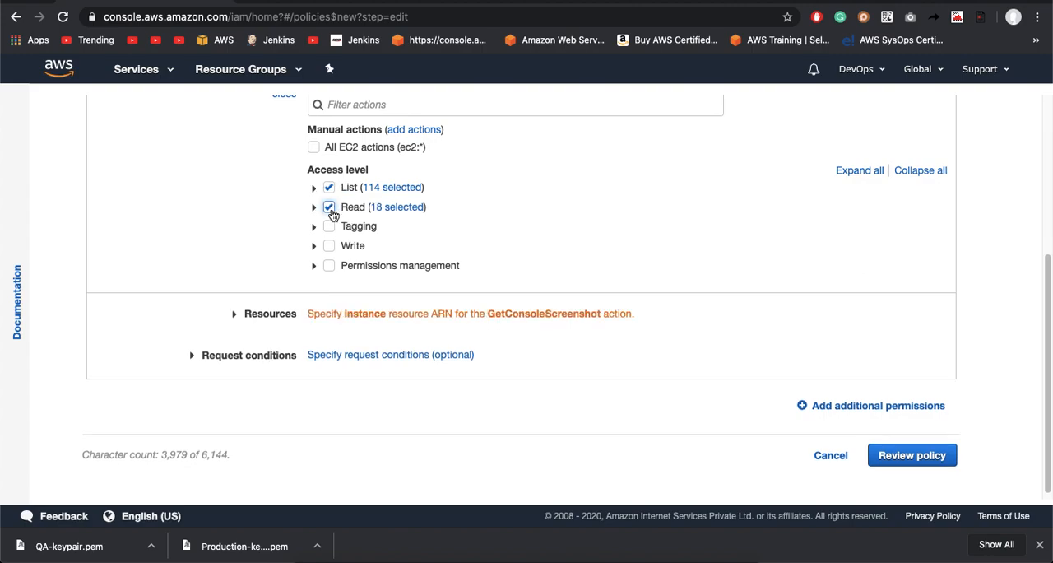
left_click(330, 225)
Step: Allow all EC2 actions (ec2:*) in the policy and expand its Resources settings
left_click(314, 149)
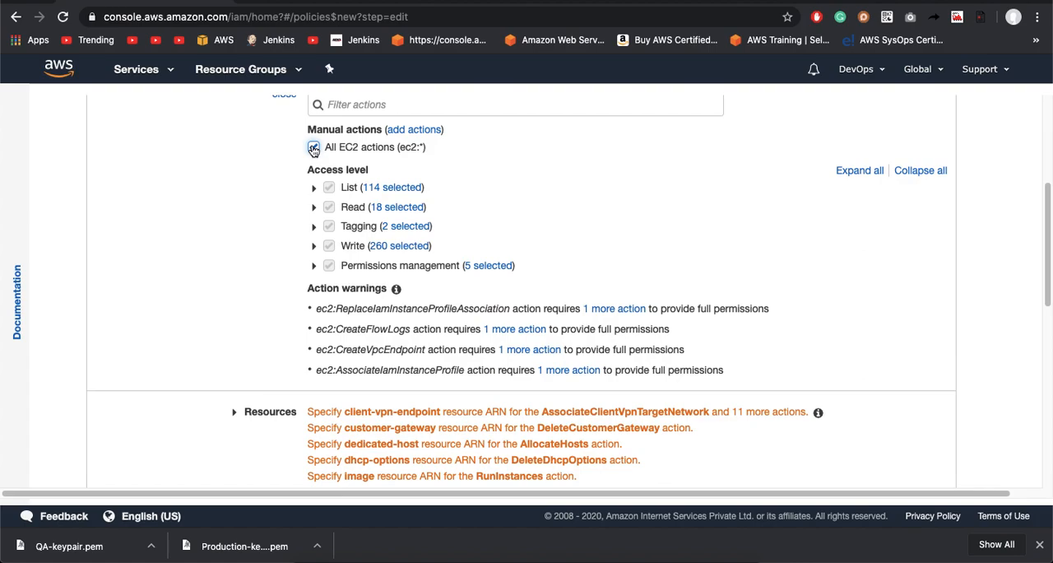
scroll(305, 424, "down", 2)
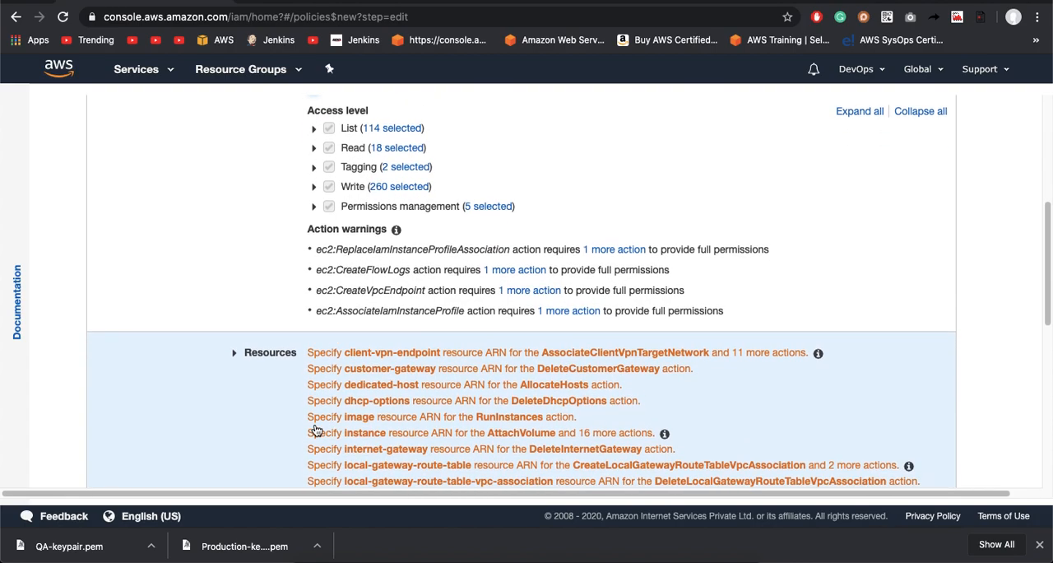
left_click(315, 429)
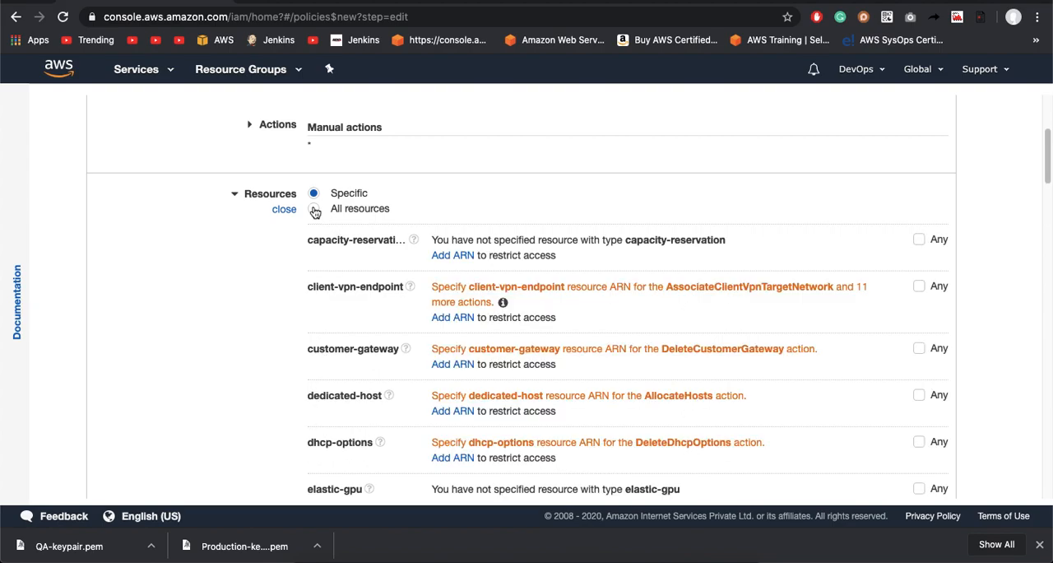
Step: Reopen the policy's Actions settings, clear All EC2 actions and enable it again
scroll(318, 192, "up", 3)
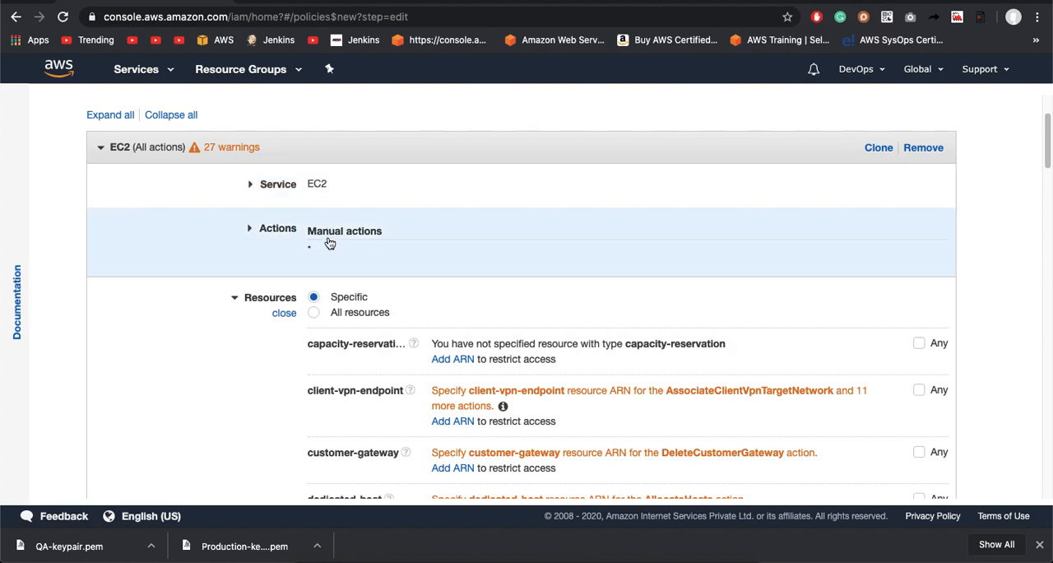
left_click(328, 234)
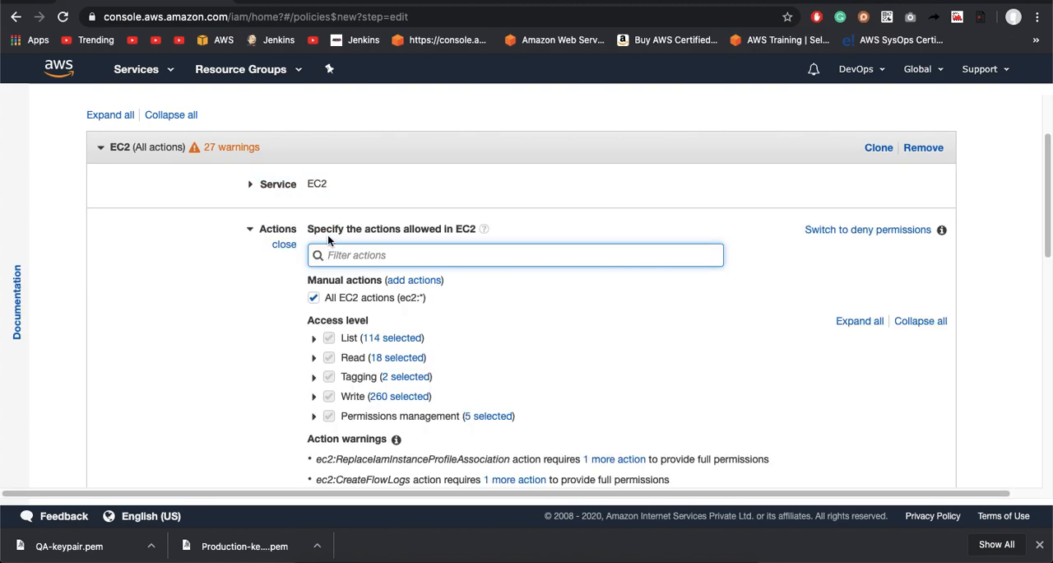
left_click(313, 299)
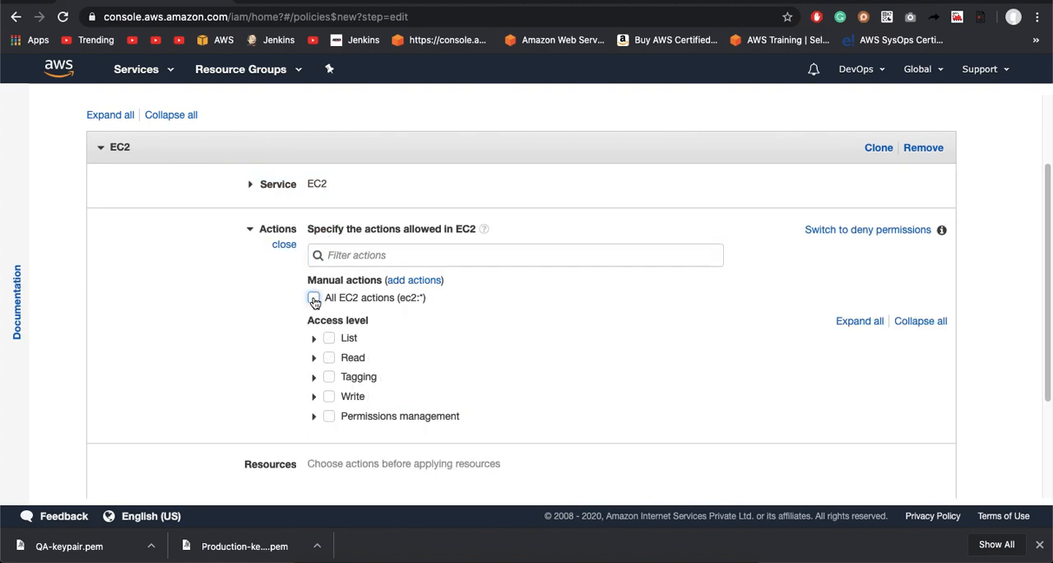
left_click(313, 299)
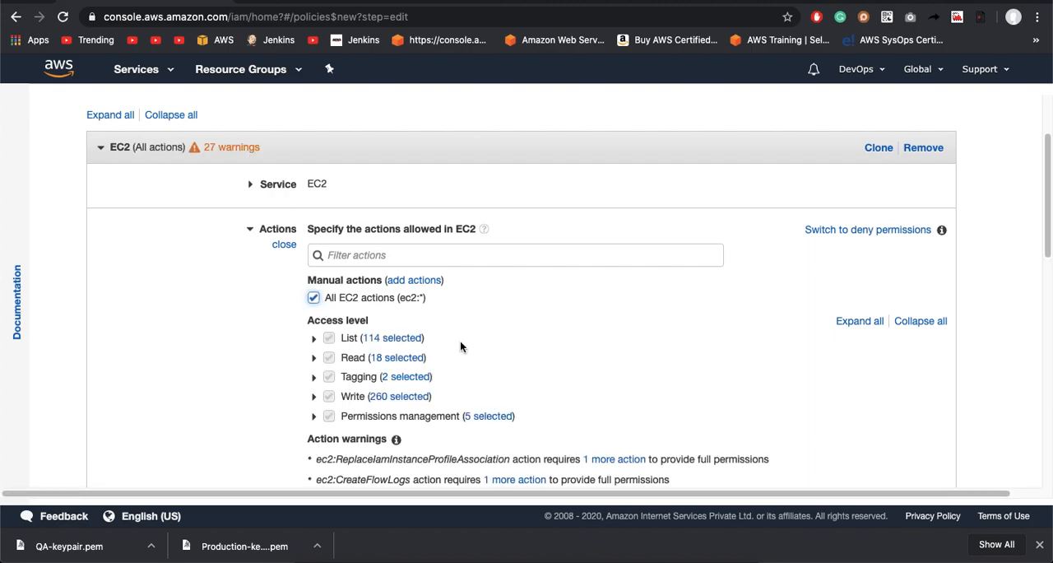
Step: Reopen the policy's Resources settings, try the All resources scope and switch back to Specific
scroll(460, 342, "down", 3)
scroll(461, 346, "down", 1)
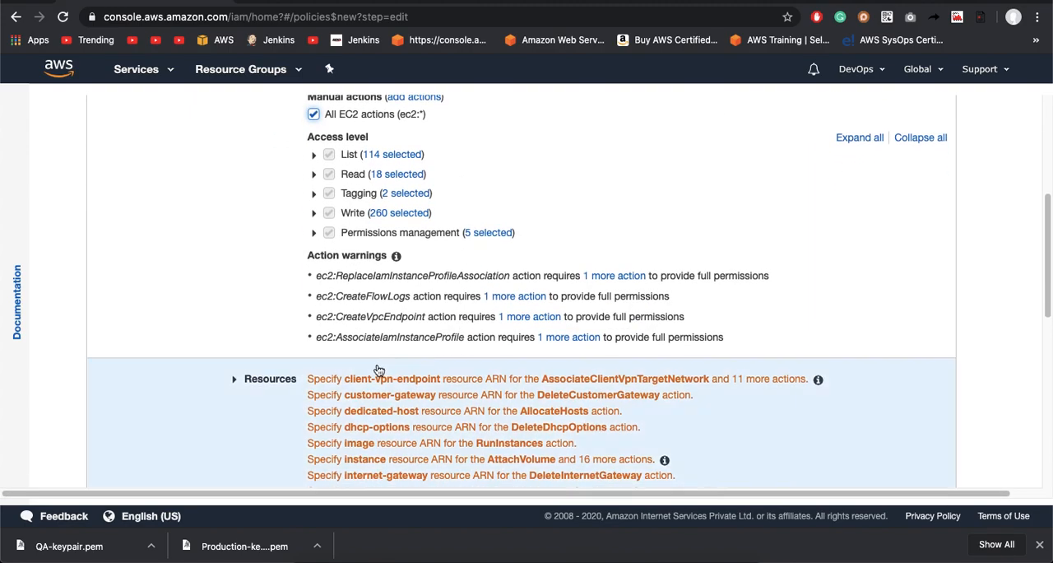
left_click(330, 377)
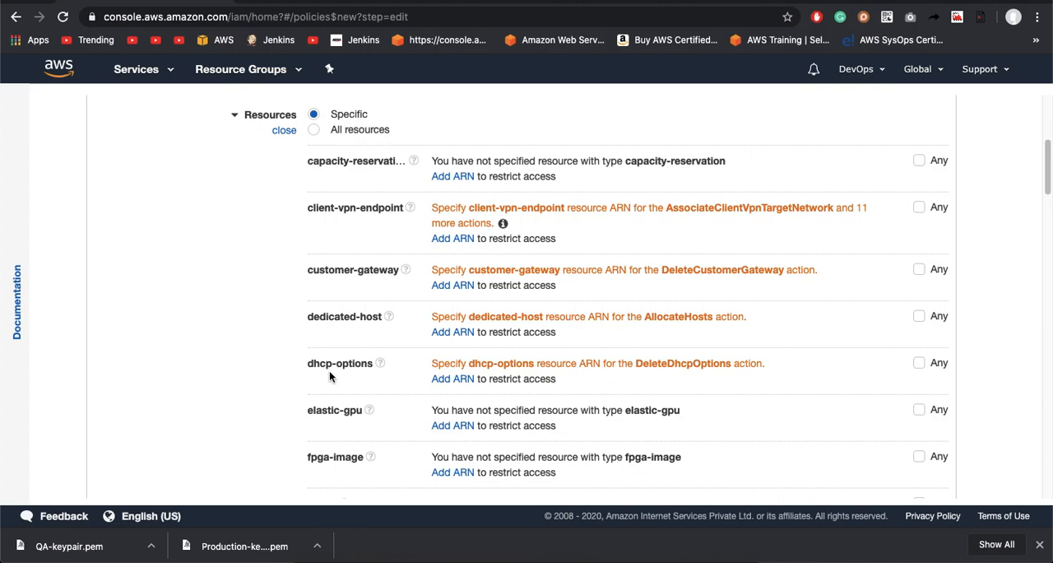
scroll(332, 376, "up", 1)
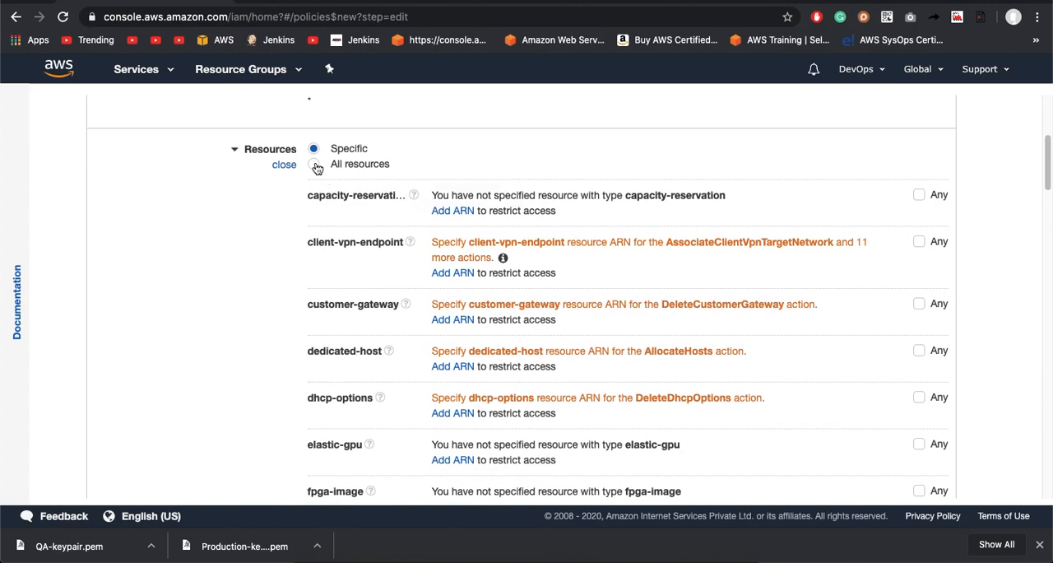
left_click(316, 168)
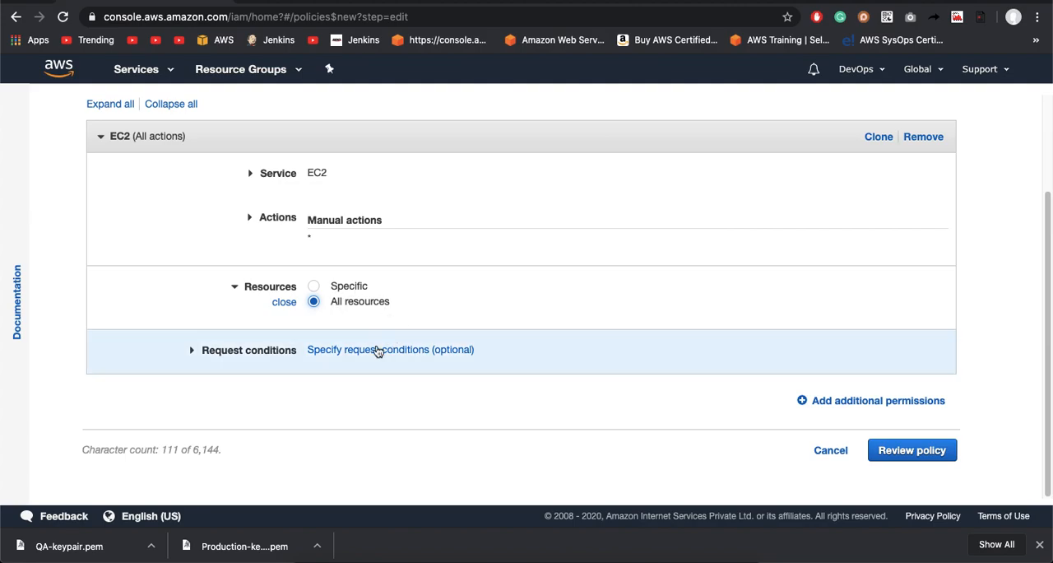
left_click(312, 287)
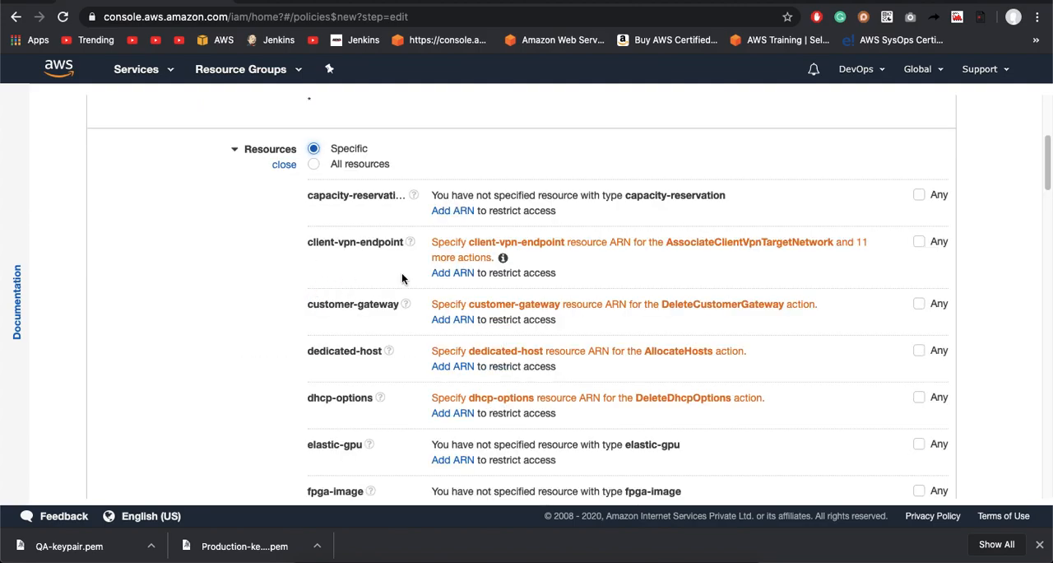
Step: Start an ARN restriction for the instance resource with region us-eas1-1, and close it without adding it
scroll(402, 278, "down", 6)
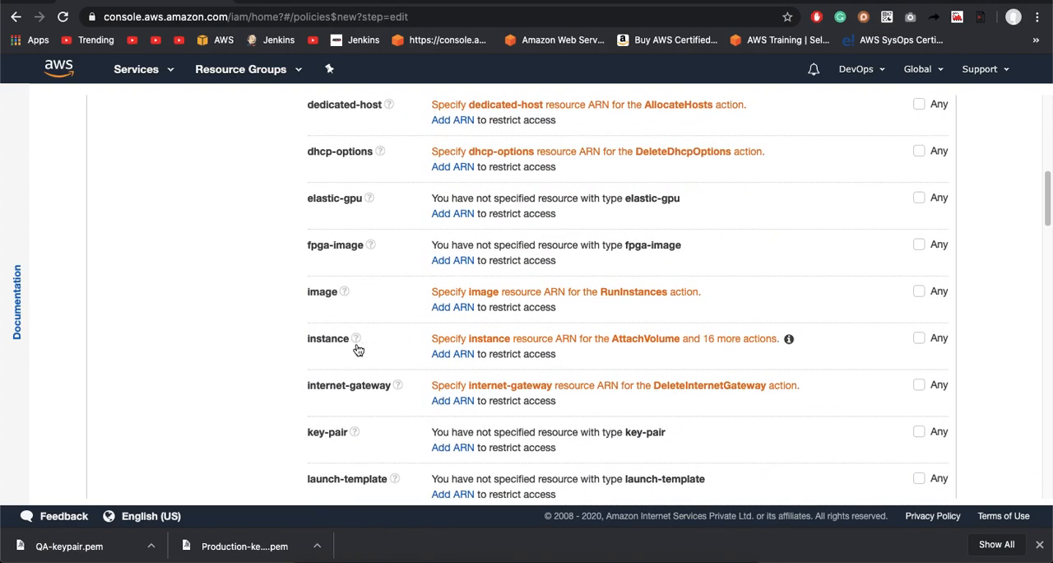
left_click(454, 354)
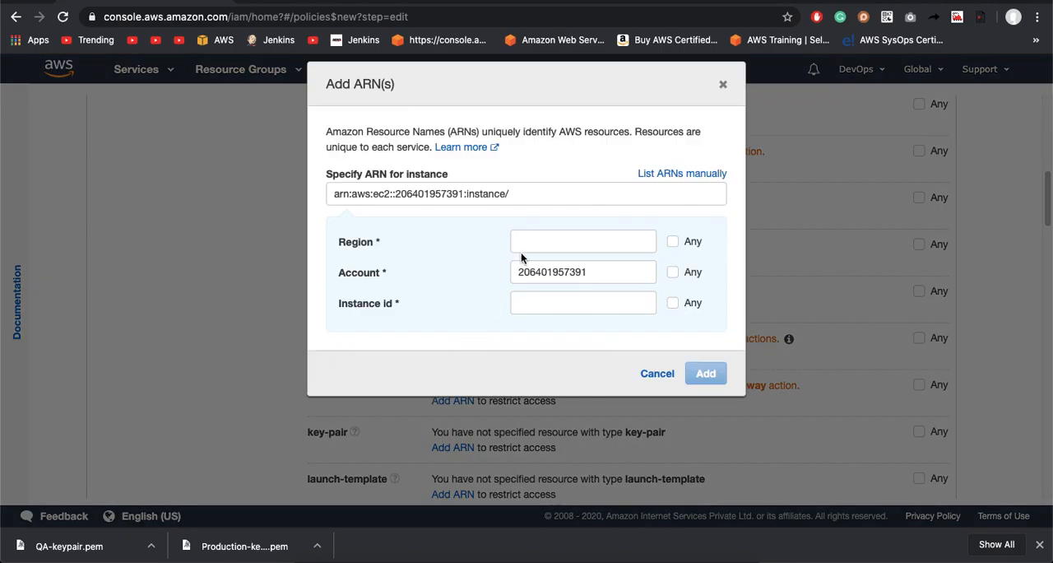
left_click(545, 245)
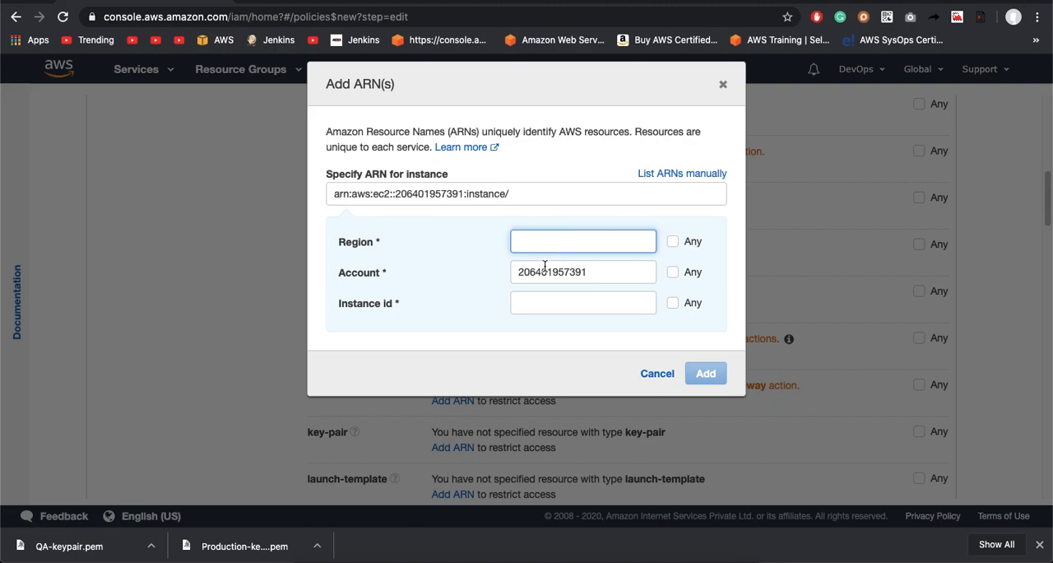
left_click(550, 304)
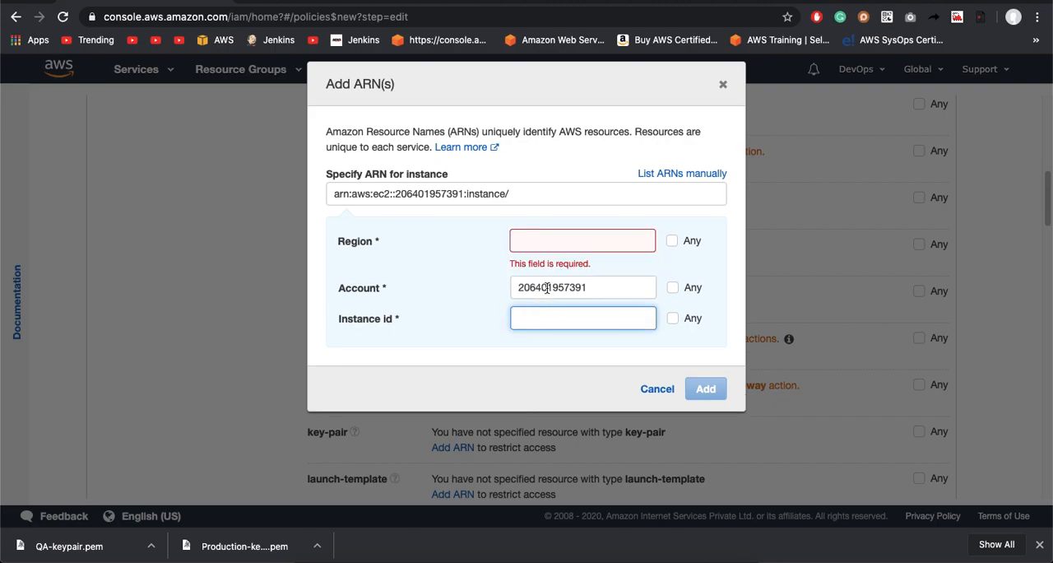
left_click(540, 242)
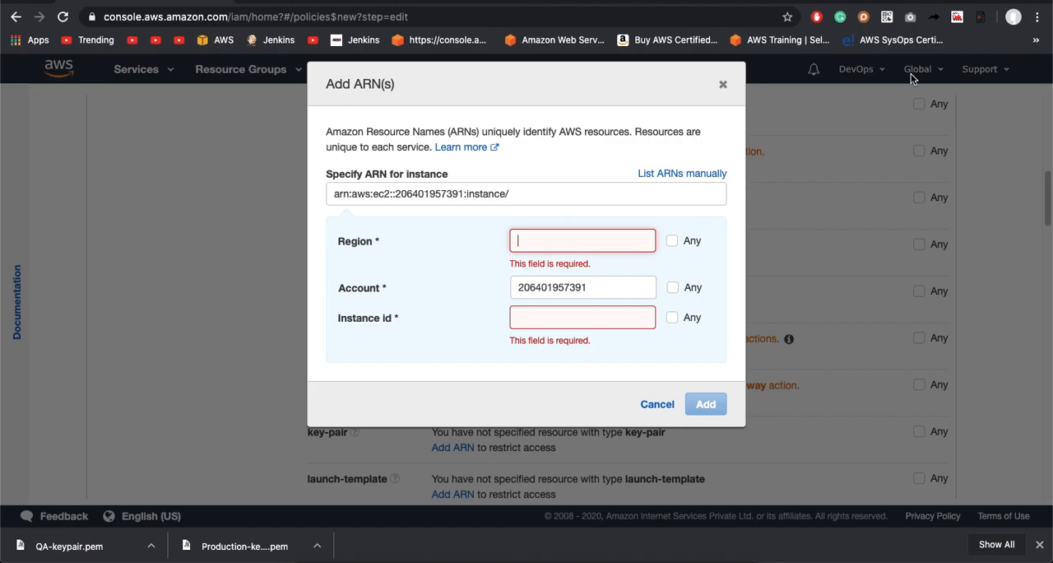
type("us-eas")
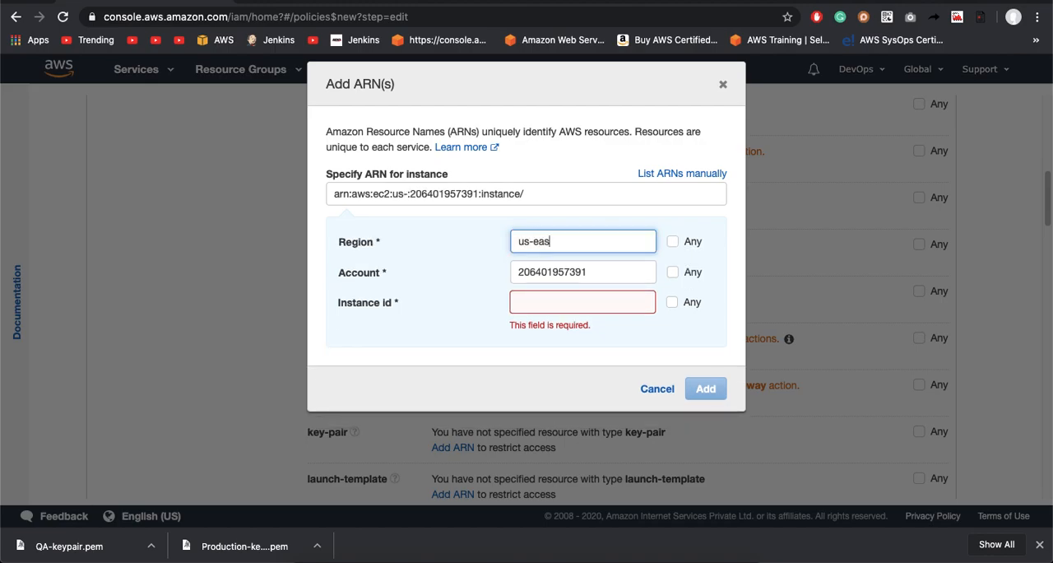
type("1-1")
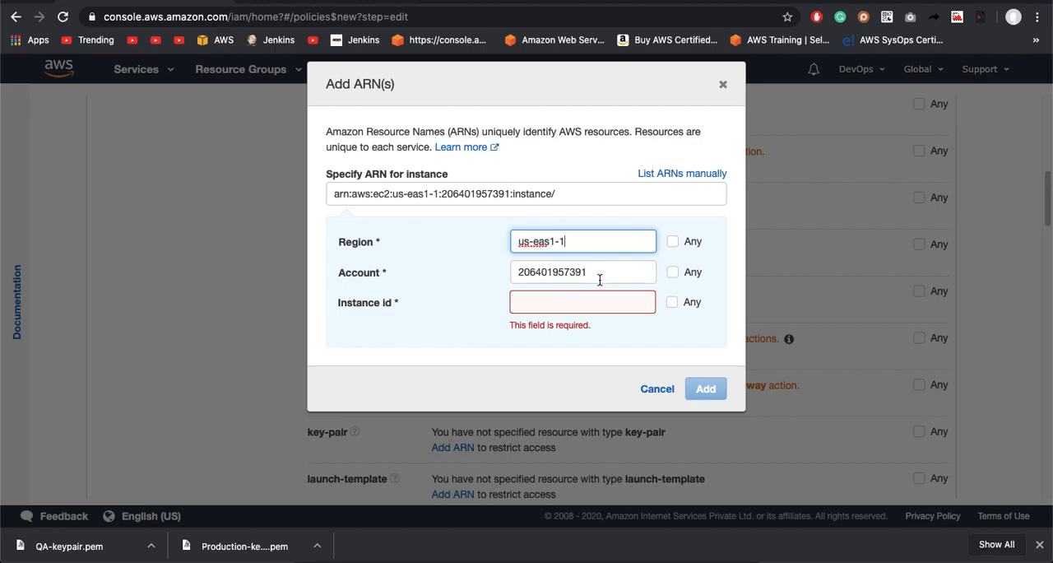
left_click(590, 302)
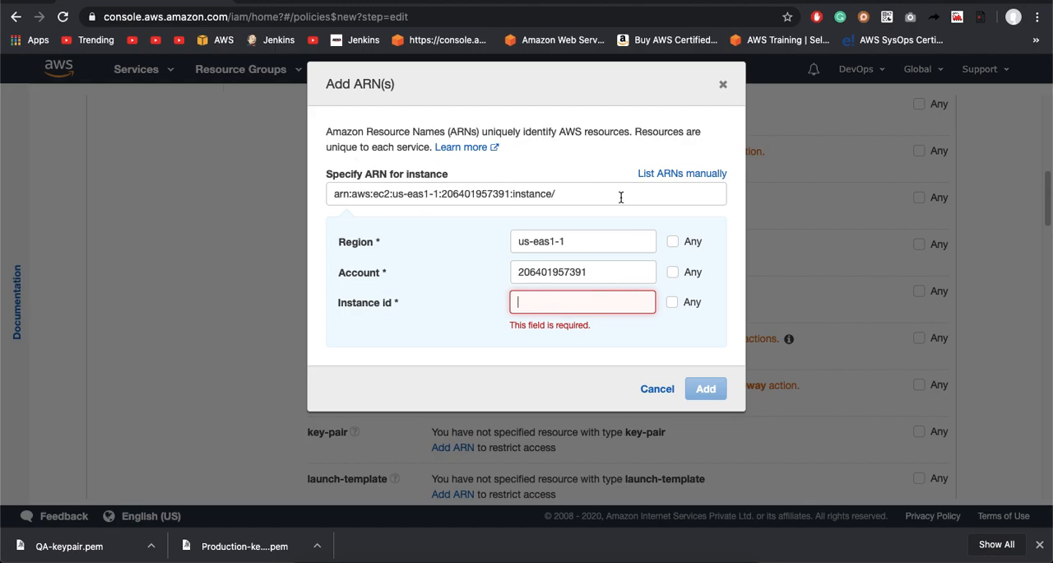
left_click(723, 87)
Step: View the EC2 dashboard in a separate browser tab and return to the policy editor
scroll(299, 214, "up", 15)
left_click(142, 70)
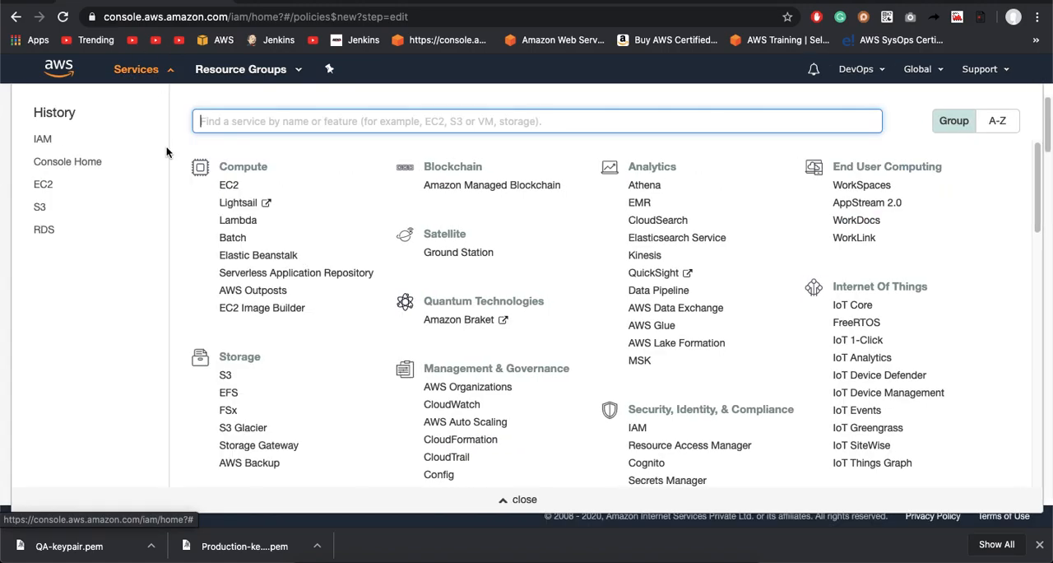
left_click(235, 202)
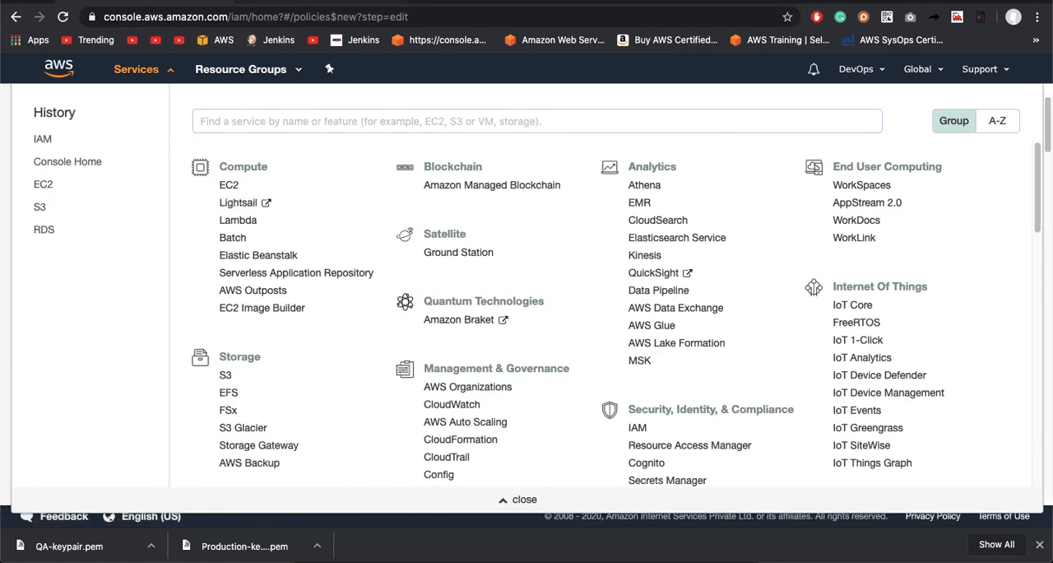
left_click(303, 2)
left_click(166, 1)
left_click(8, 258)
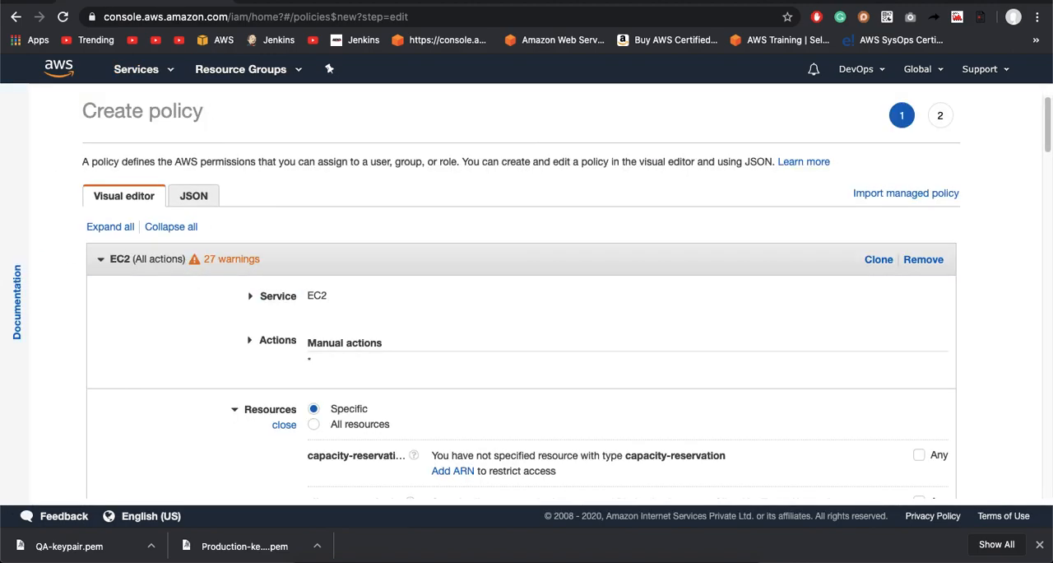
left_click(278, 1)
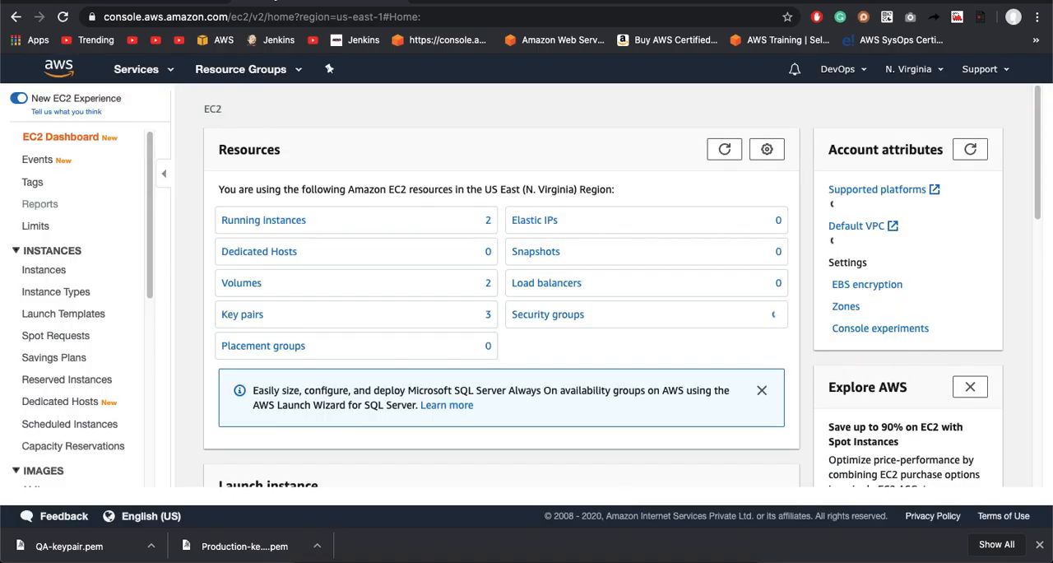
left_click(178, 1)
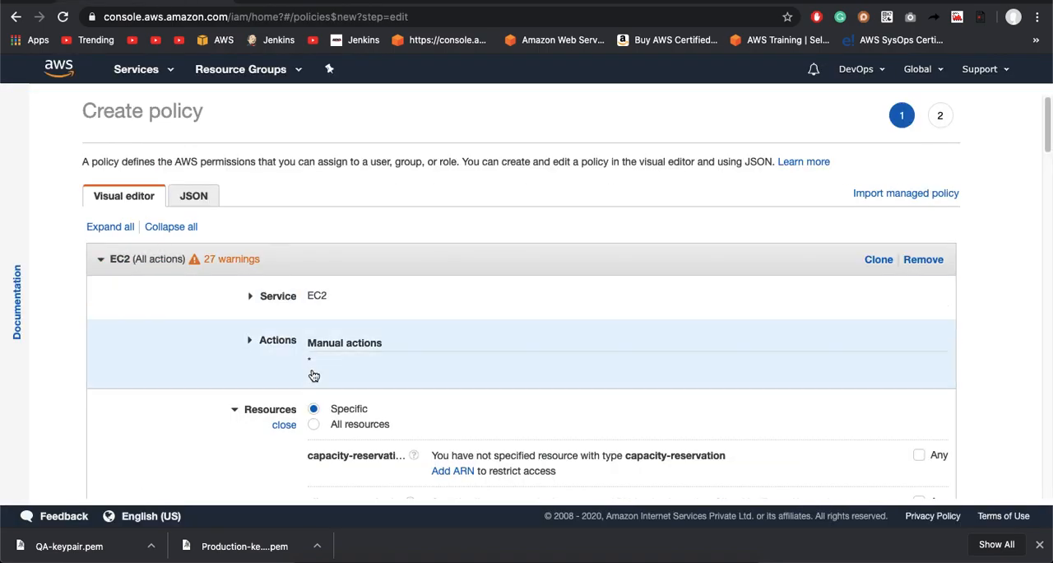
Step: Copy the Production instance's ID from the EC2 instances list in the other browser tab
scroll(309, 373, "down", 2)
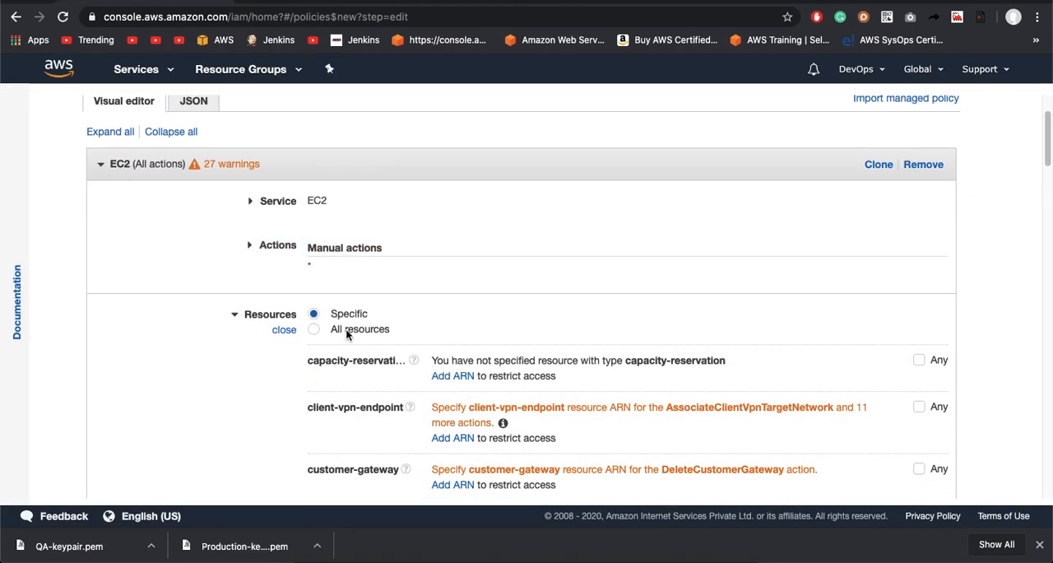
scroll(433, 384, "down", 3)
scroll(432, 384, "down", 4)
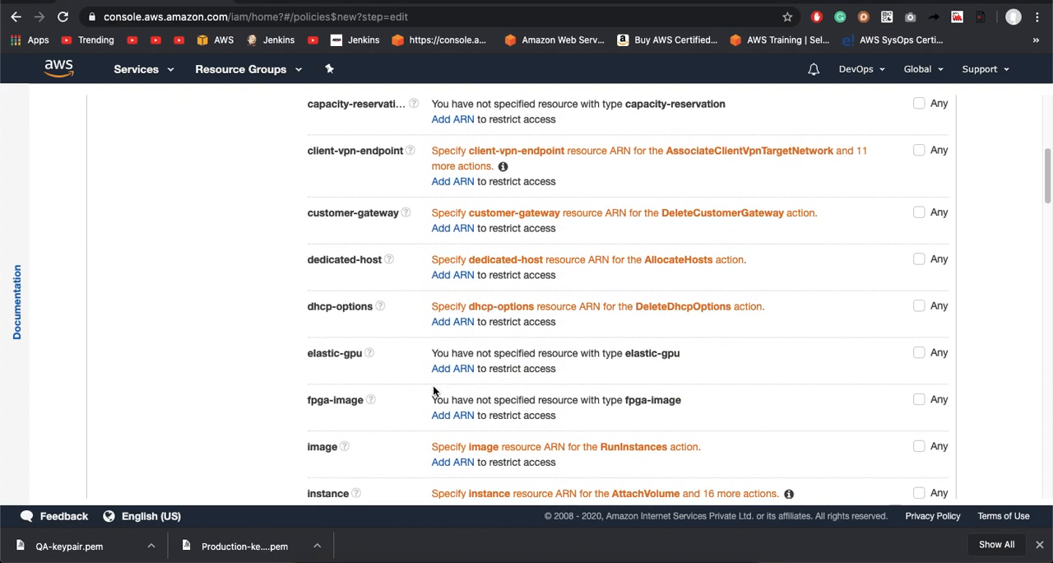
scroll(497, 440, "up", 3)
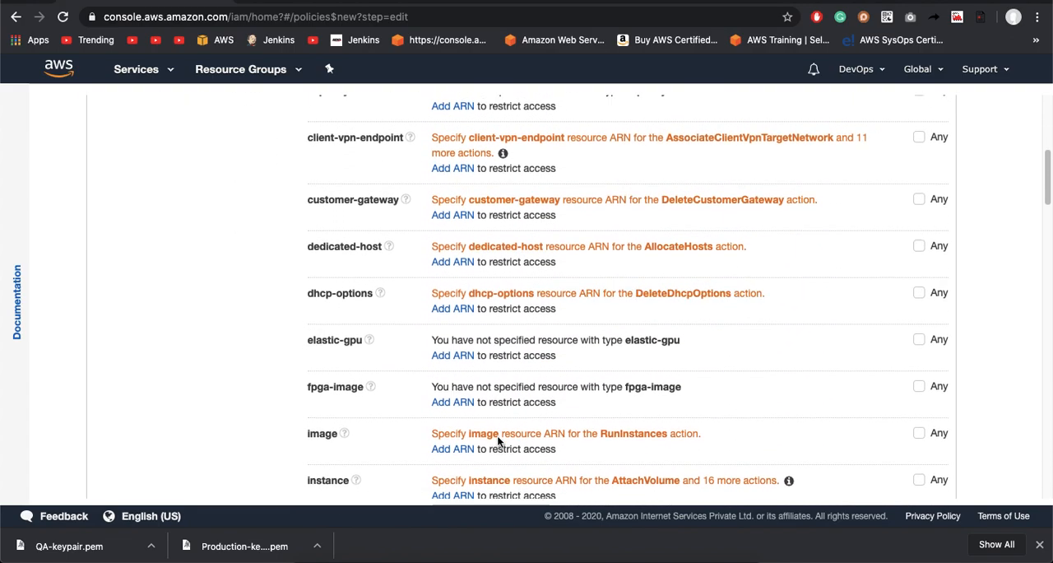
scroll(498, 440, "down", 4)
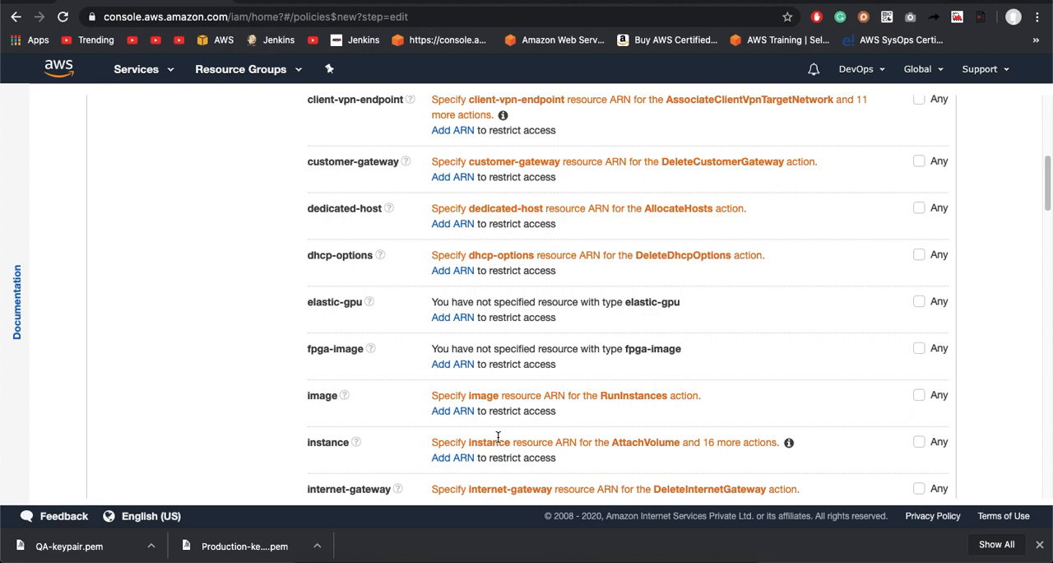
left_click(301, 2)
left_click(251, 220)
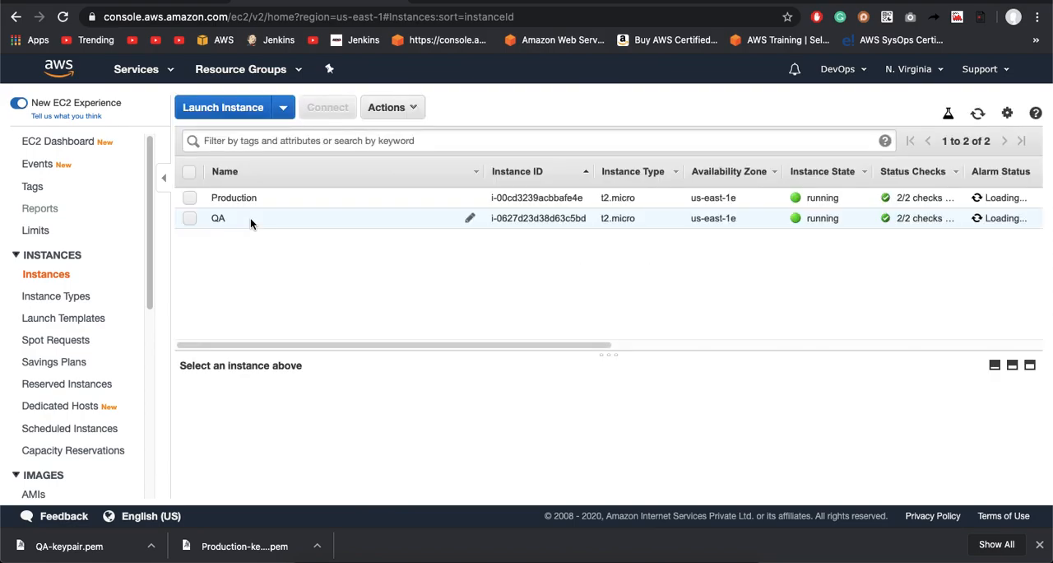
left_click(228, 195)
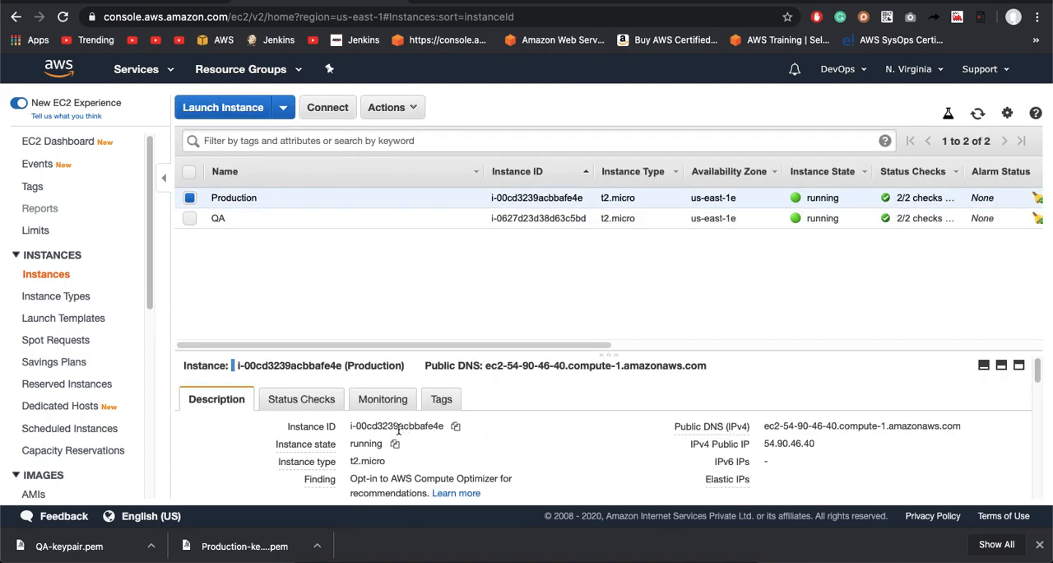
left_click(456, 426)
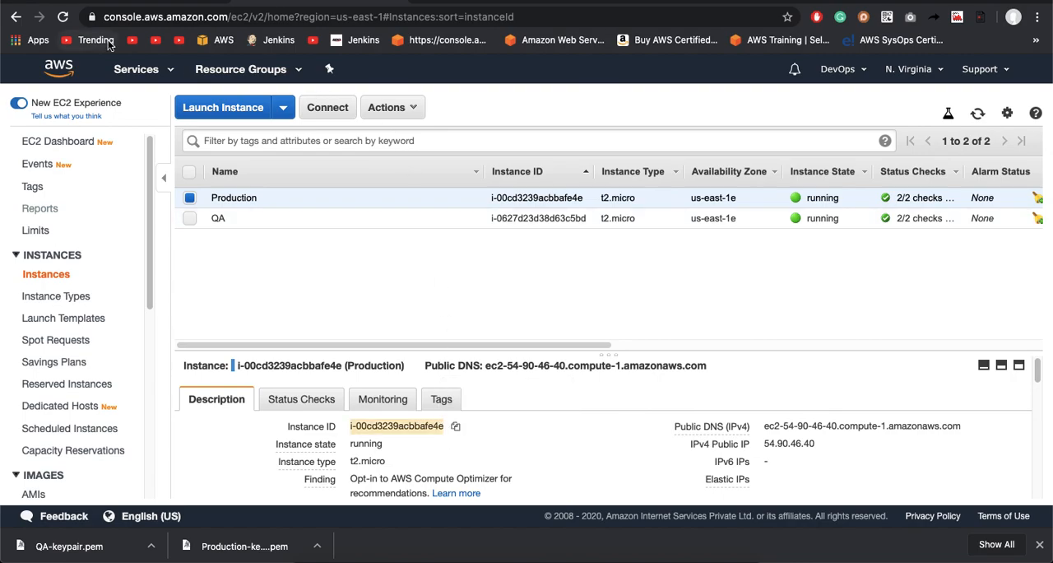
Step: Back in the policy editor, add an instance resource ARN with region us-east-1 and the copied Production instance ID
left_click(151, 2)
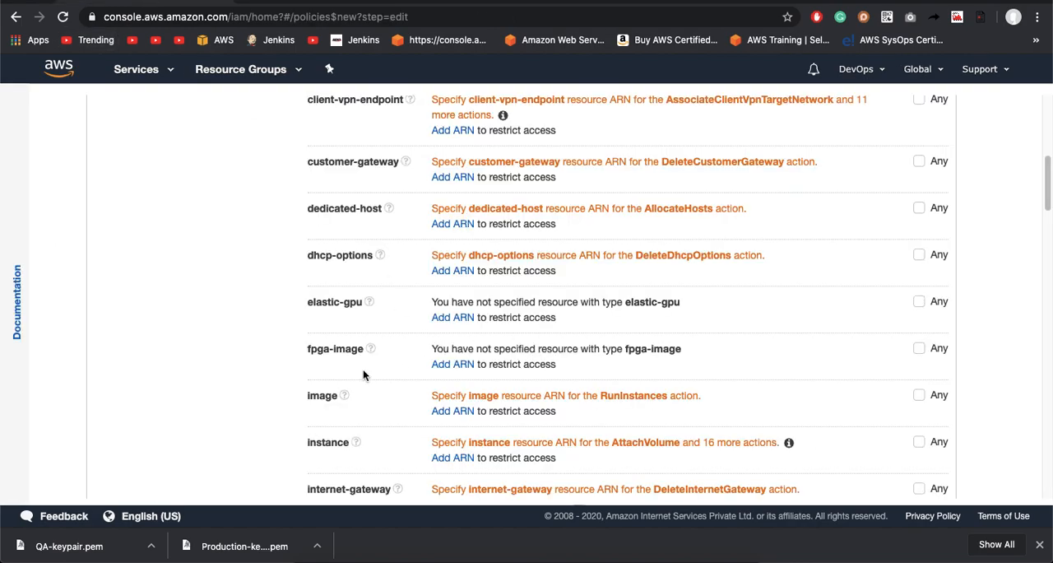
left_click(452, 457)
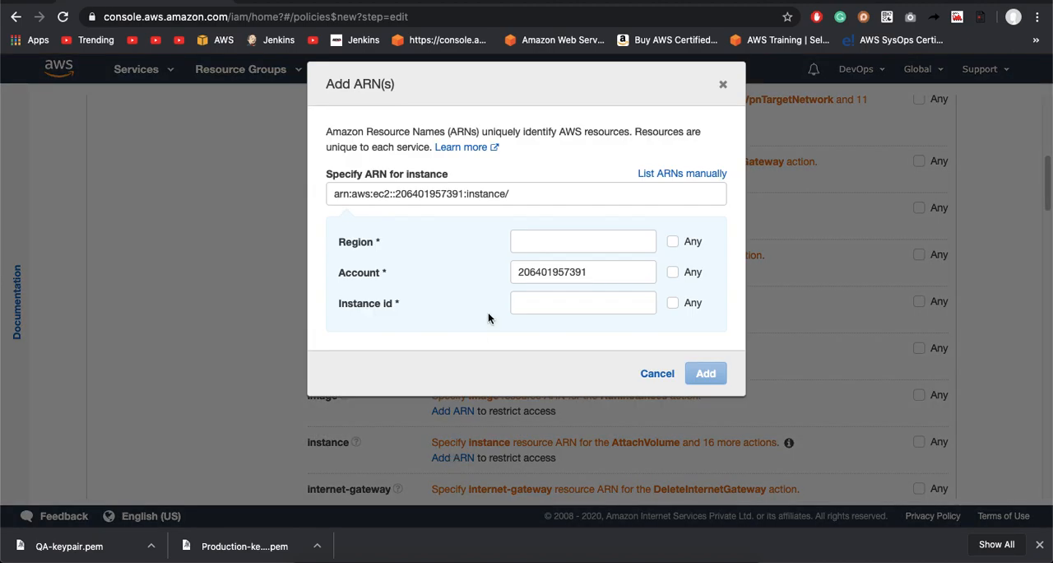
left_click(539, 239)
type("us")
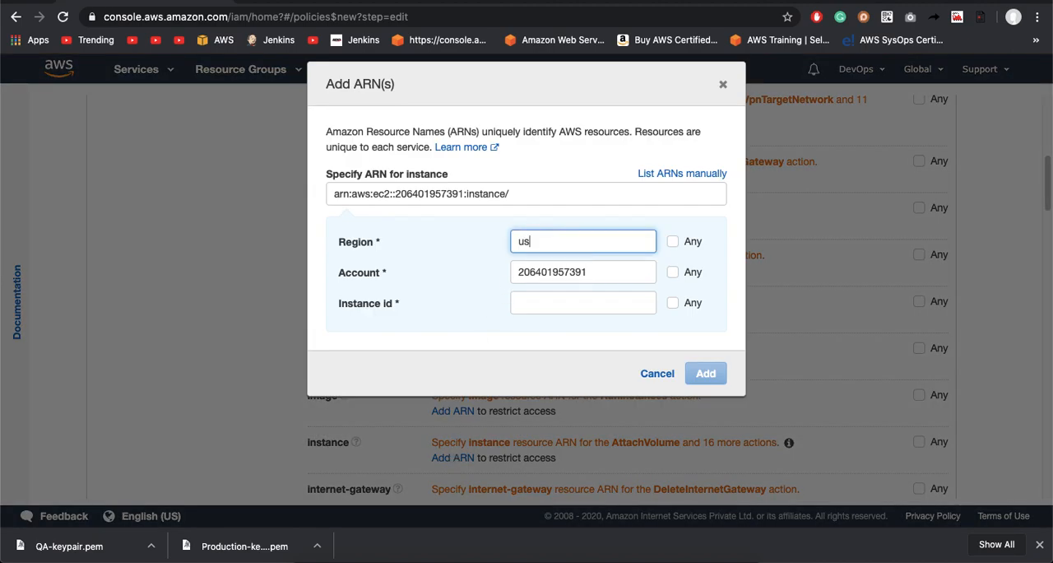
type("-east-1")
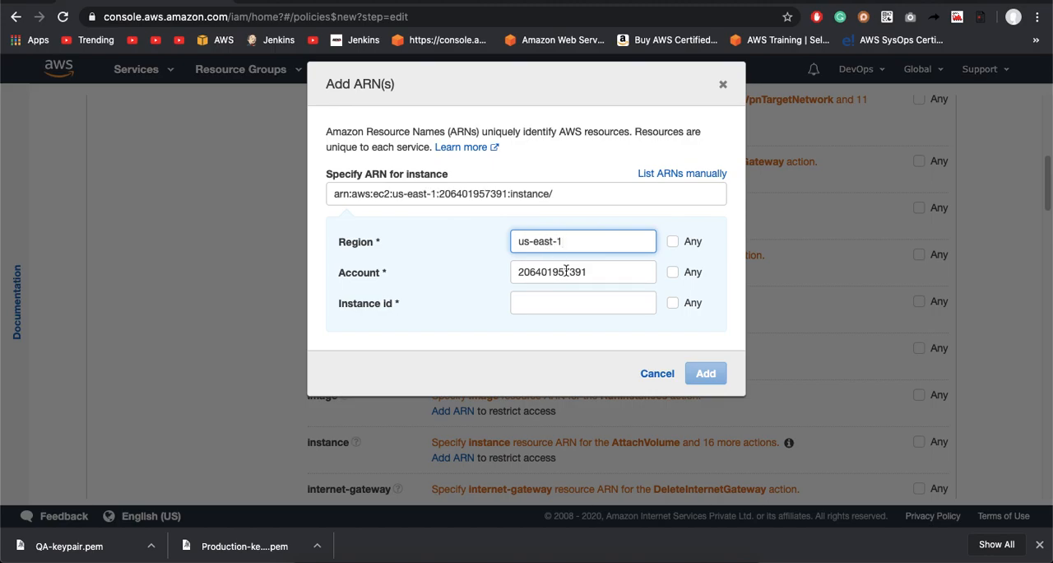
left_click(562, 303)
key("super+v")
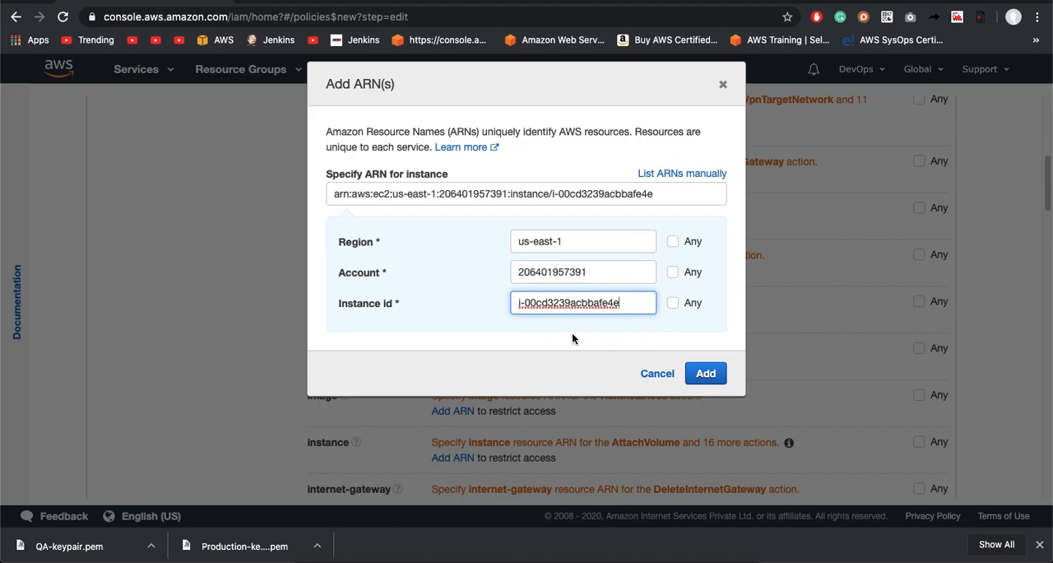
left_click(709, 373)
Step: Expand the policy's optional request conditions
scroll(713, 370, "down", 3)
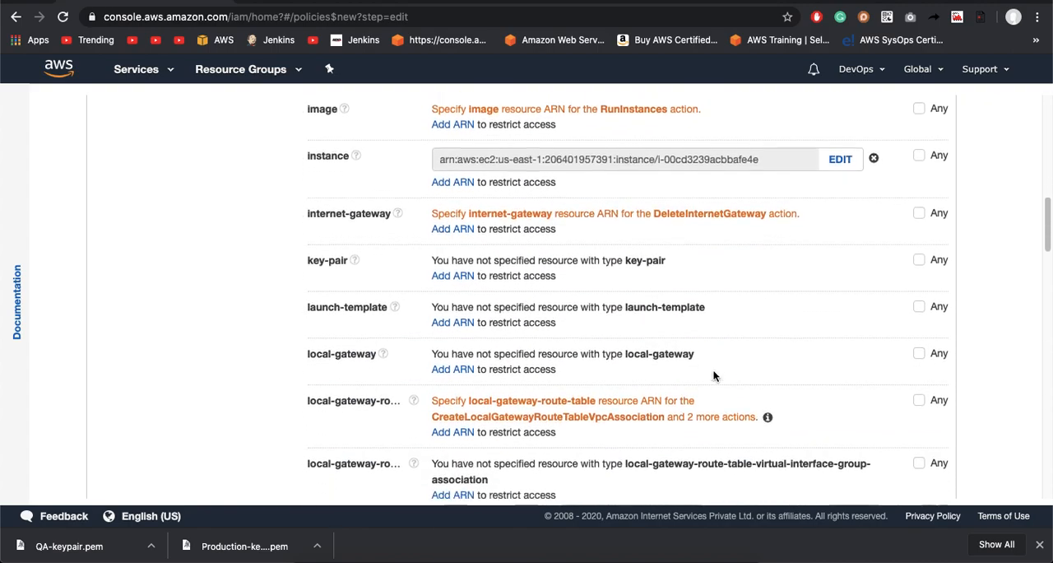
scroll(712, 375, "down", 10)
scroll(713, 375, "down", 3)
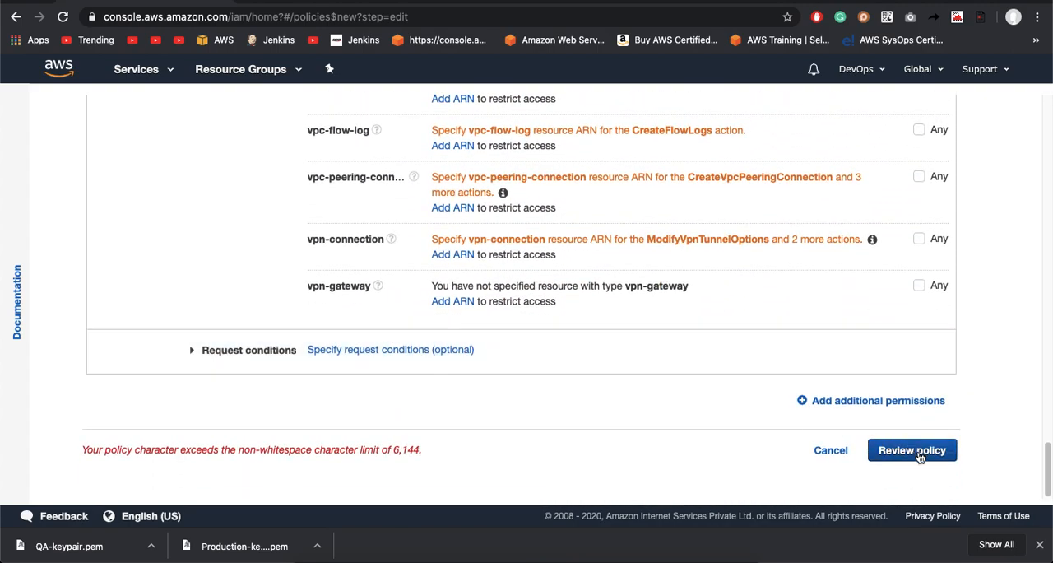
left_click(362, 355)
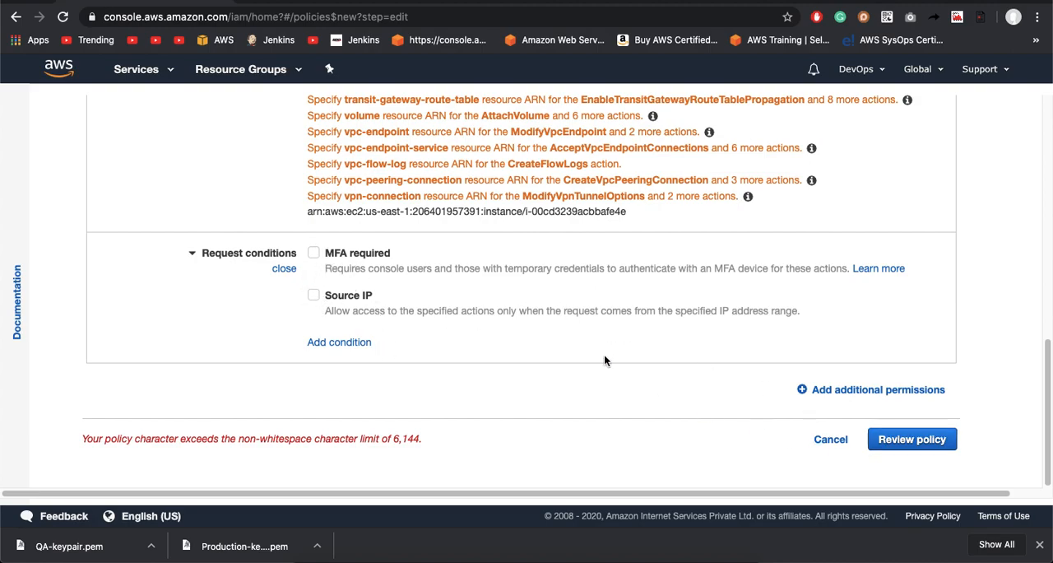
Step: Check the policy's actions, resources and request conditions, and proceed to the policy review
scroll(815, 398, "up", 15)
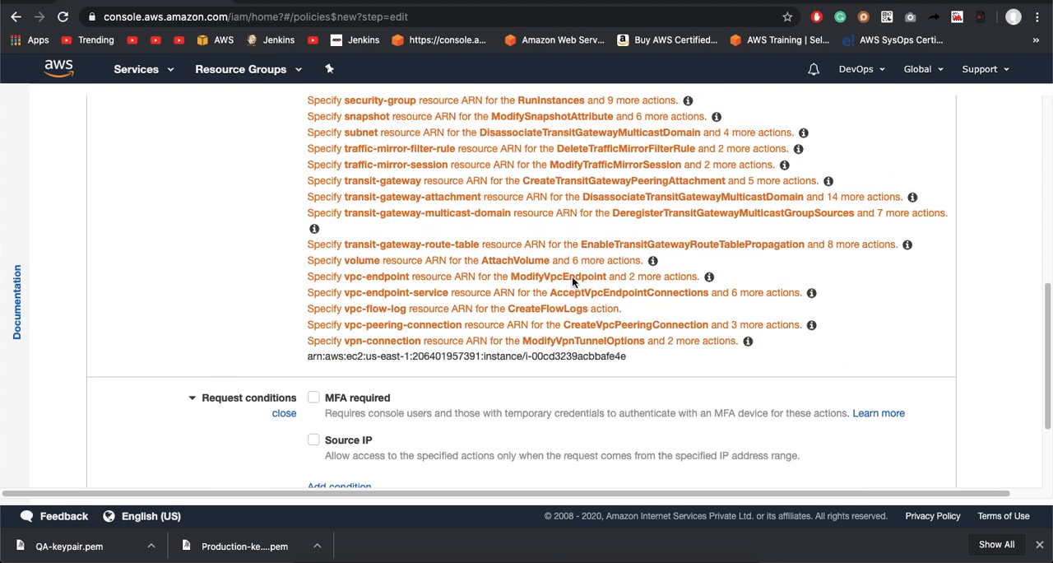
scroll(573, 283, "down", 3)
scroll(573, 283, "down", 10)
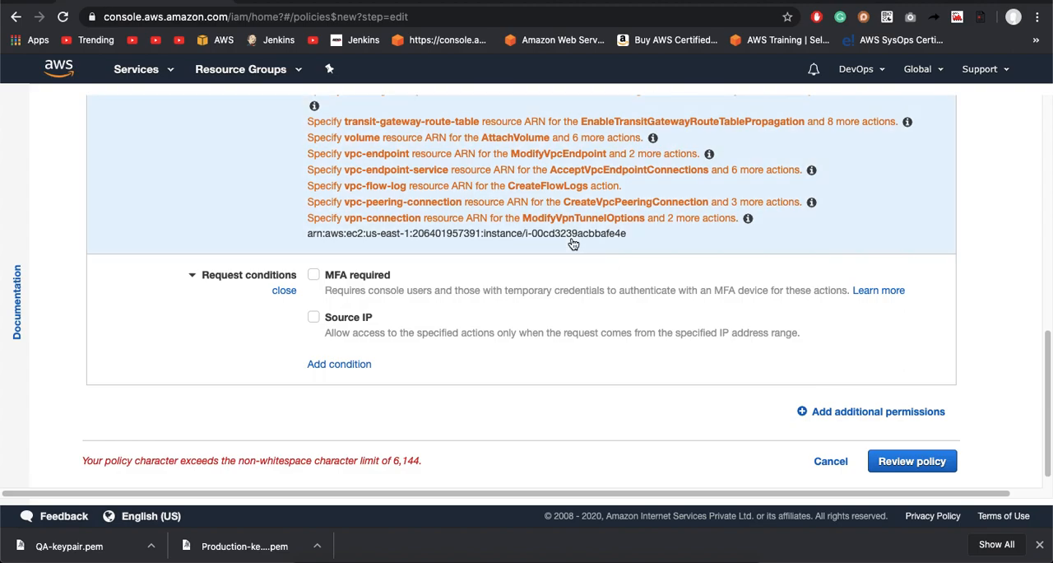
scroll(476, 264, "up", 15)
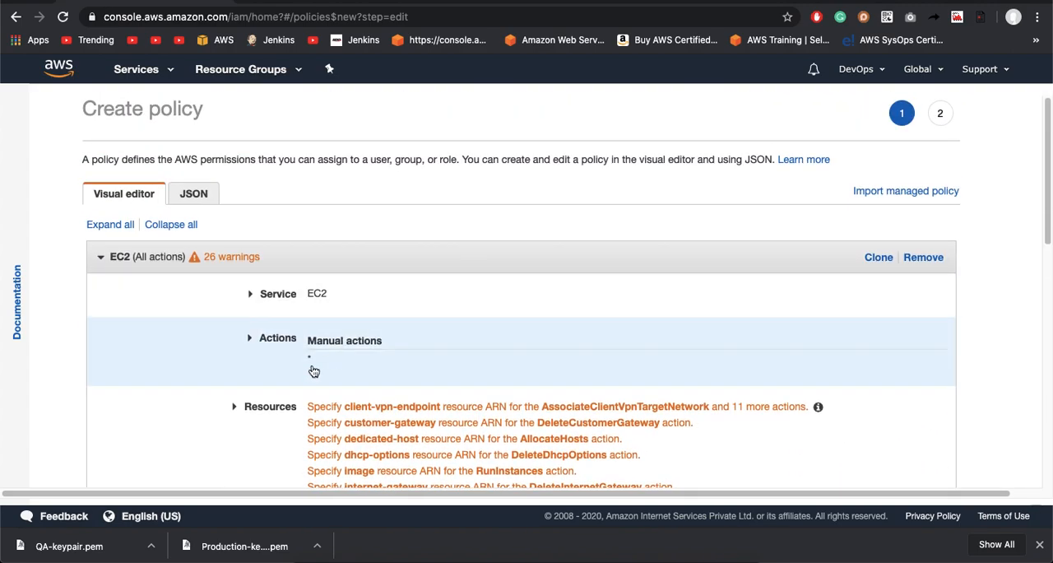
scroll(388, 359, "down", 3)
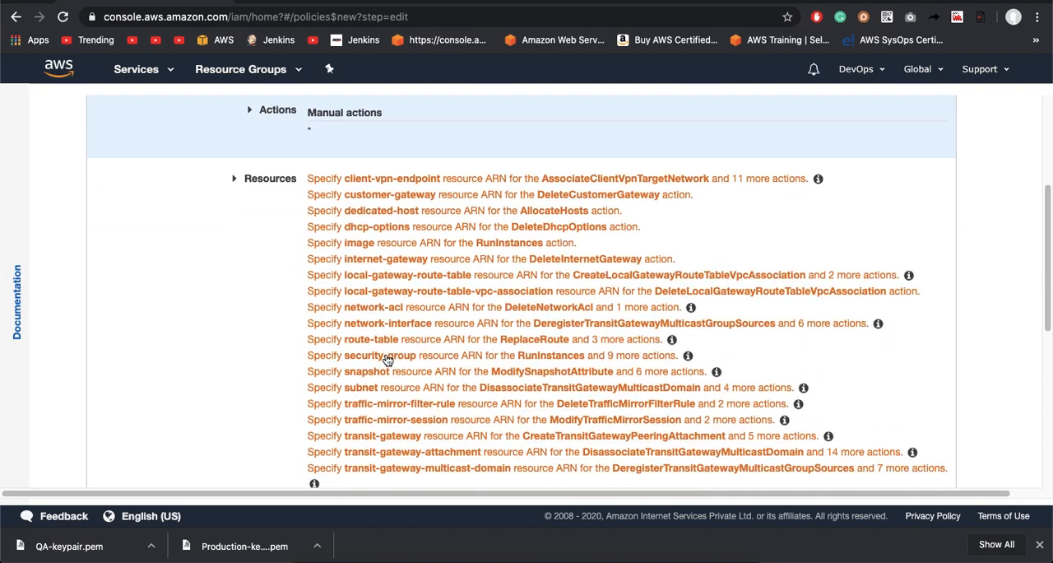
scroll(387, 360, "down", 5)
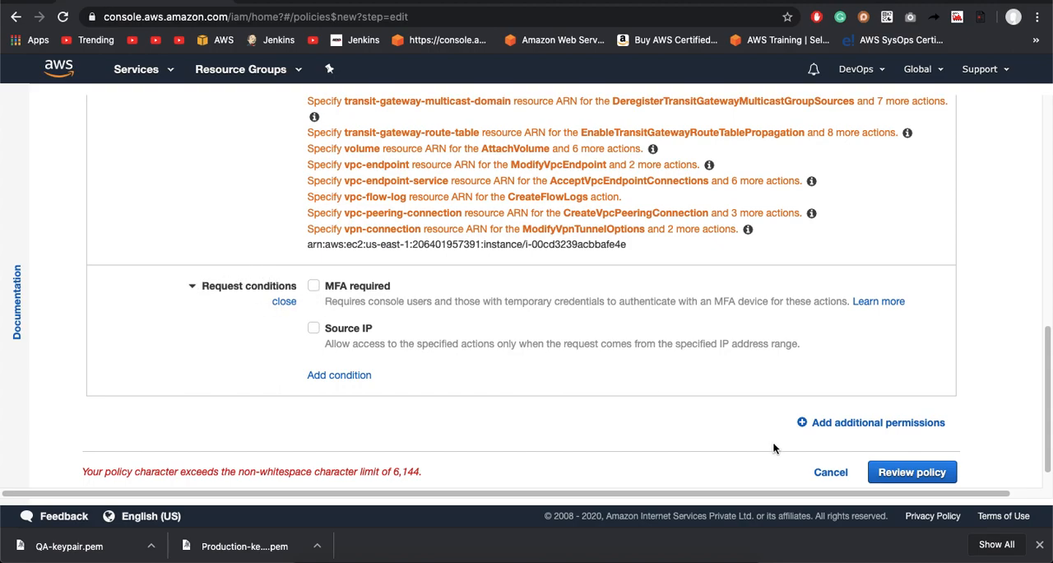
left_click(905, 470)
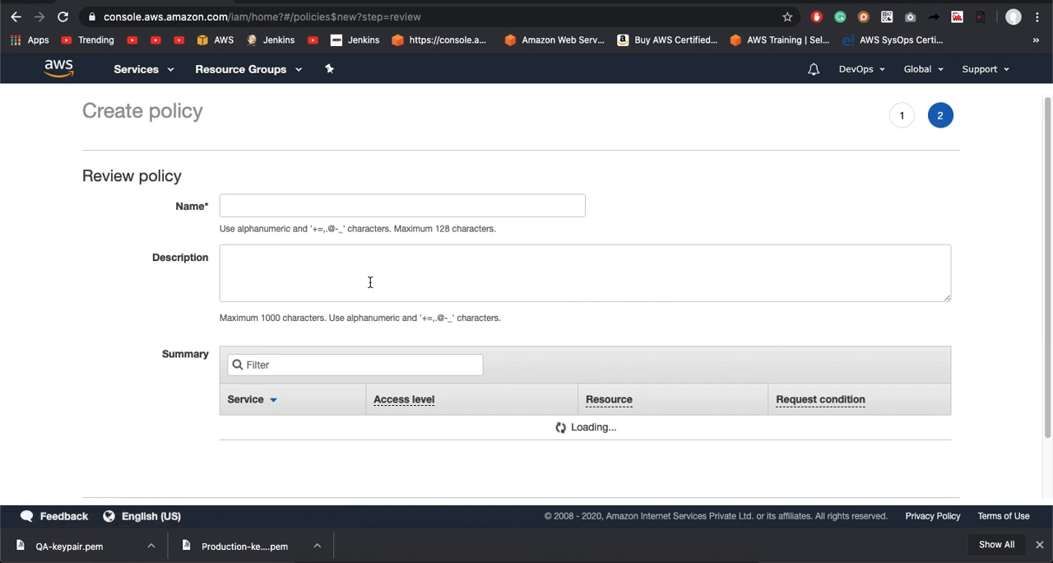
Step: Name the policy FullActionsOnProductionServer
left_click(286, 207)
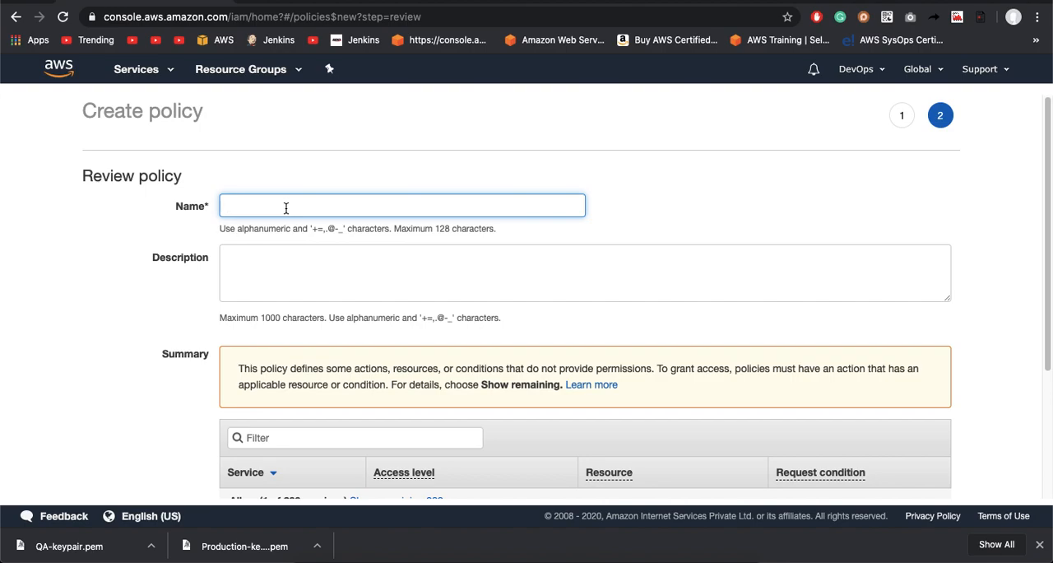
type("Full")
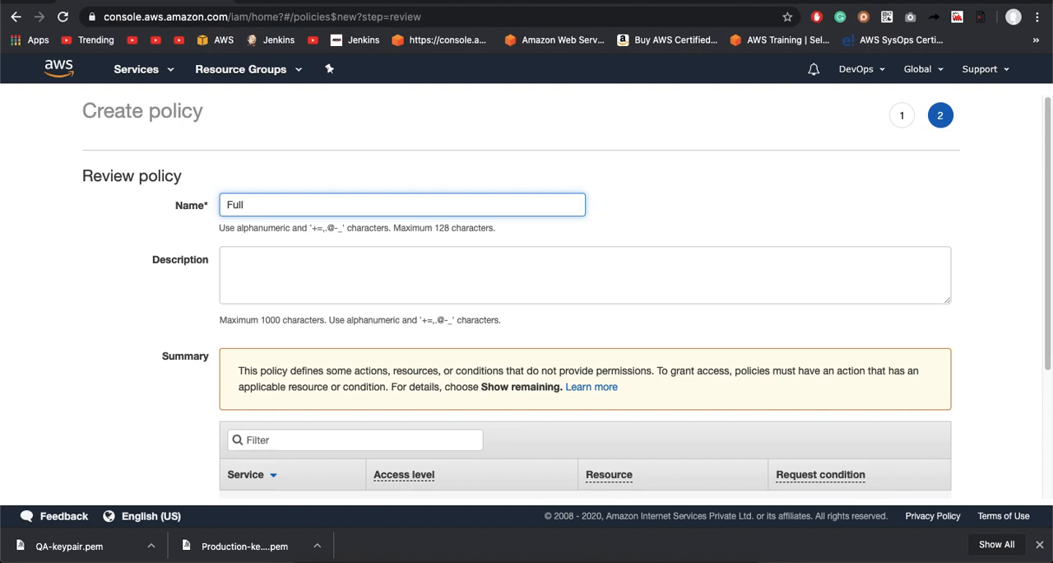
type("ActionsOnProductionServer")
Step: Copy the policy name into the description, making it FullActionsOnProductionServer
left_click(380, 208)
left_click_drag(380, 208, 223, 205)
key("super+c")
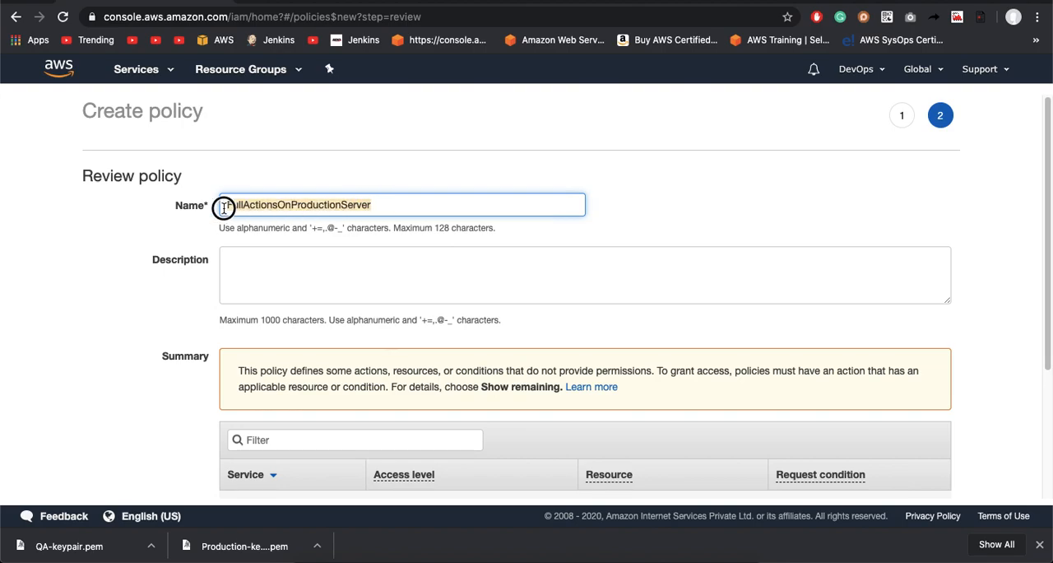
left_click(254, 270)
key("super+v")
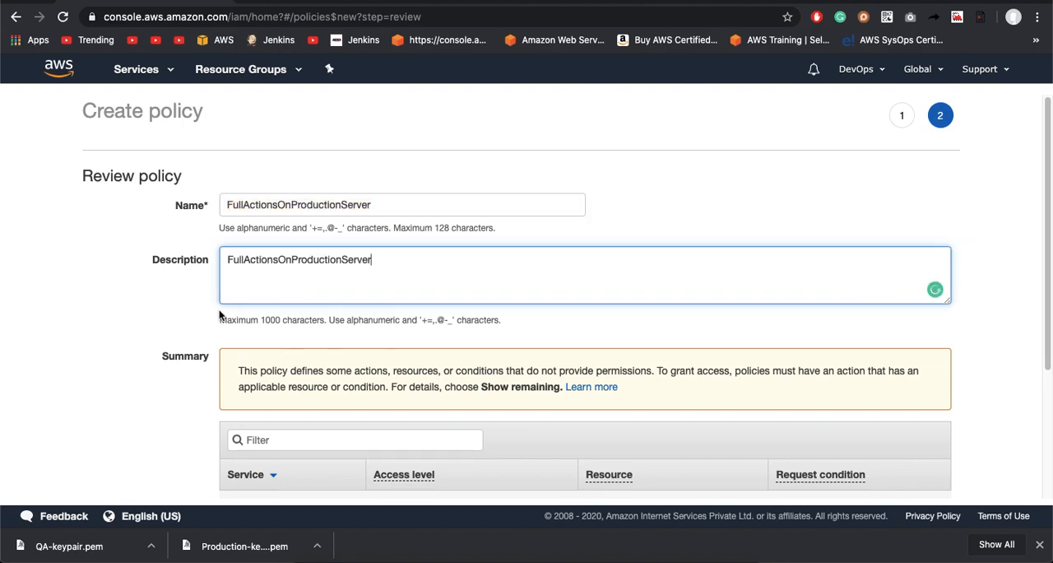
Step: Try to create the policy from the review page
scroll(122, 360, "down", 3)
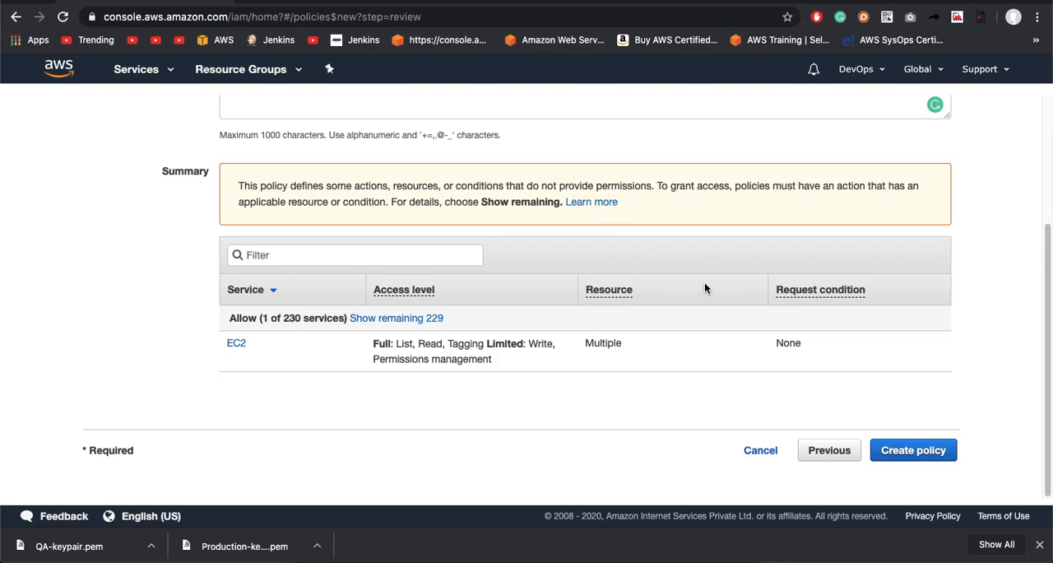
left_click(928, 449)
scroll(929, 453, "up", 2)
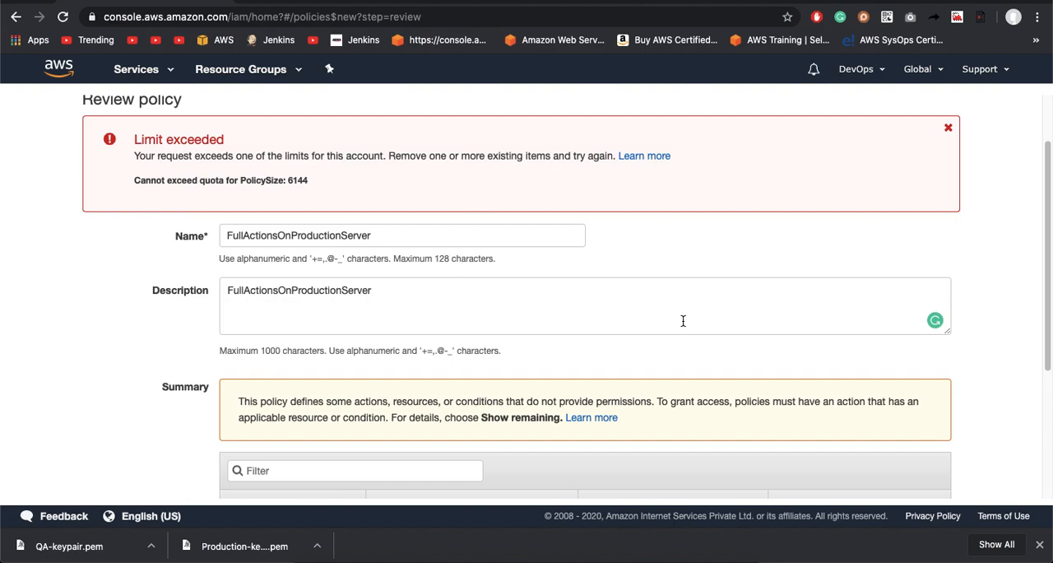
Step: Examine the policy creation error about the policy size quota and look over the policy summary
left_click(428, 240)
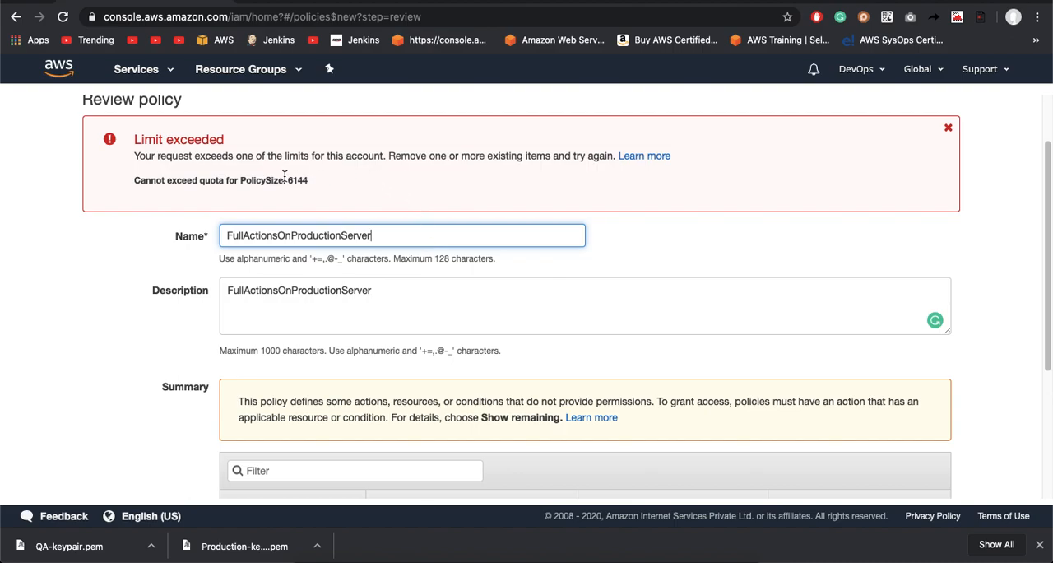
left_click(135, 182)
left_click_drag(136, 181, 227, 182)
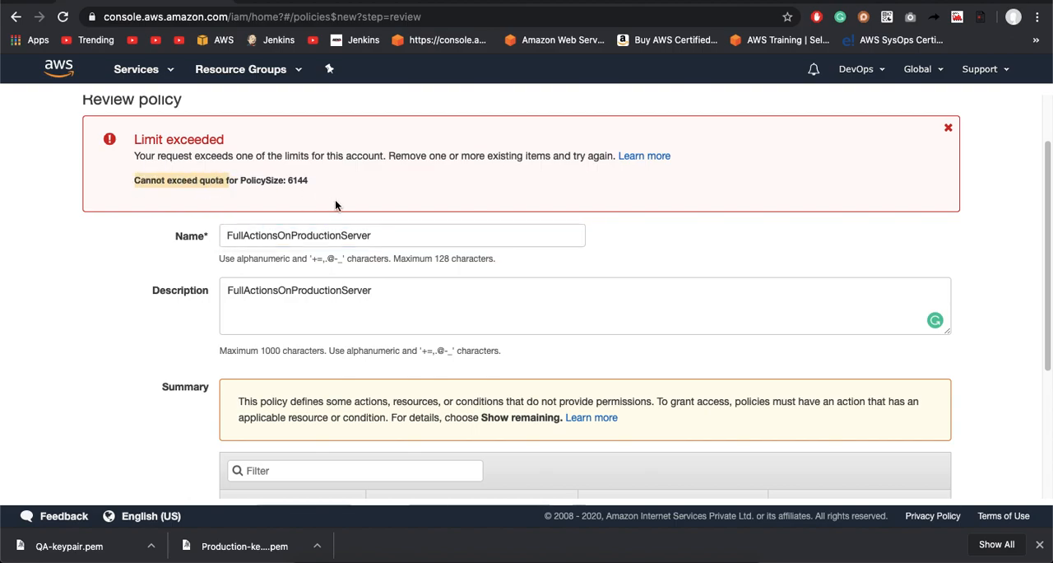
left_click(283, 180, "shift")
scroll(330, 405, "down", 2)
scroll(330, 405, "down", 3)
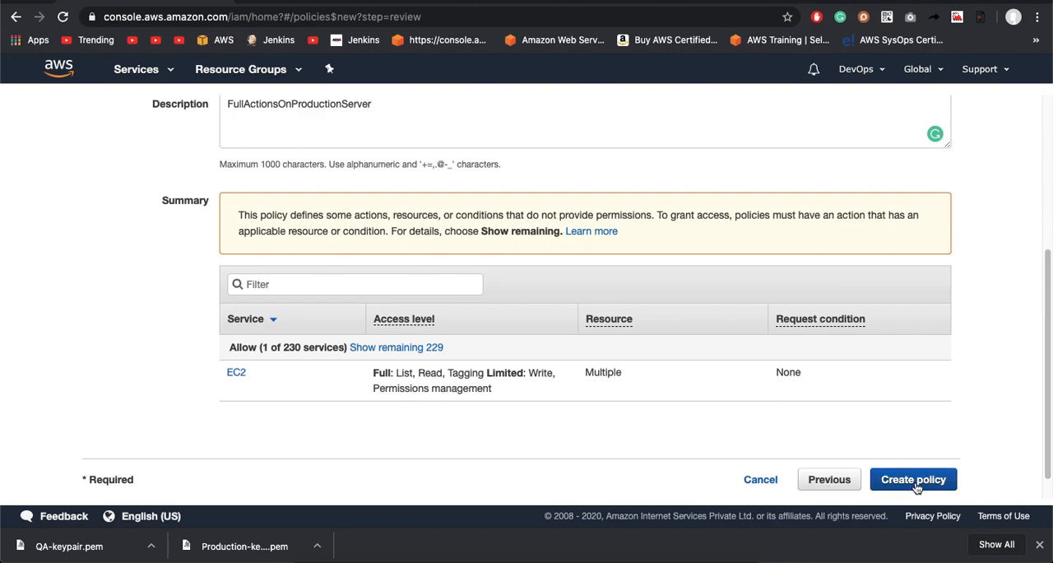
scroll(623, 282, "up", 4)
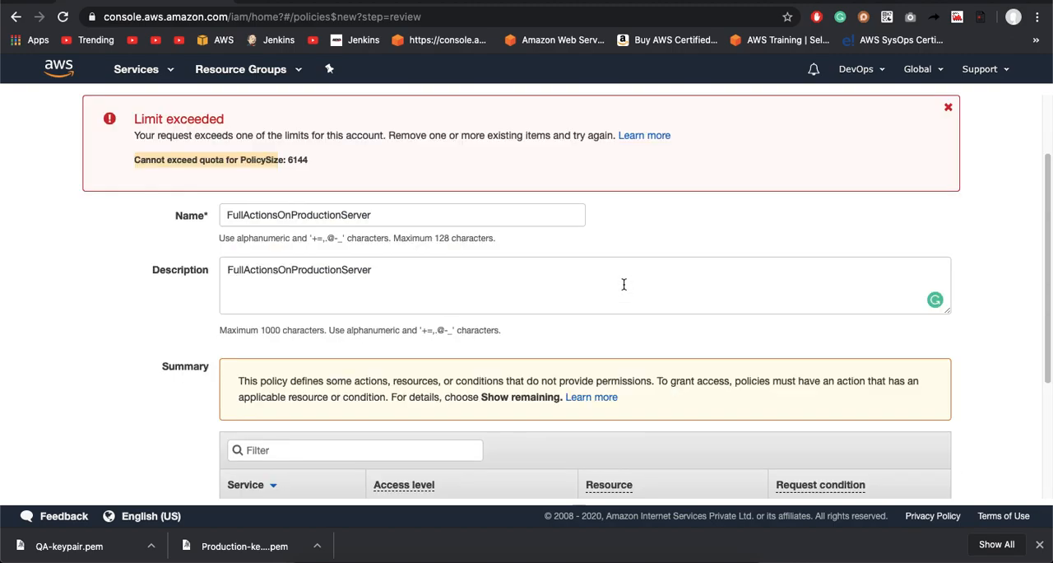
Step: Shorten the policy name to FullActions and try to create the policy again
left_click(386, 217)
key("BackSpace")
key("BackSpace")
key("BackSpace")
key("BackSpace")
key("BackSpace")
key("BackSpace")
key("BackSpace")
key("BackSpace")
key("BackSpace")
key("BackSpace")
key("BackSpace")
key("BackSpace")
key("BackSpace")
key("BackSpace")
key("BackSpace")
key("BackSpace")
key("BackSpace")
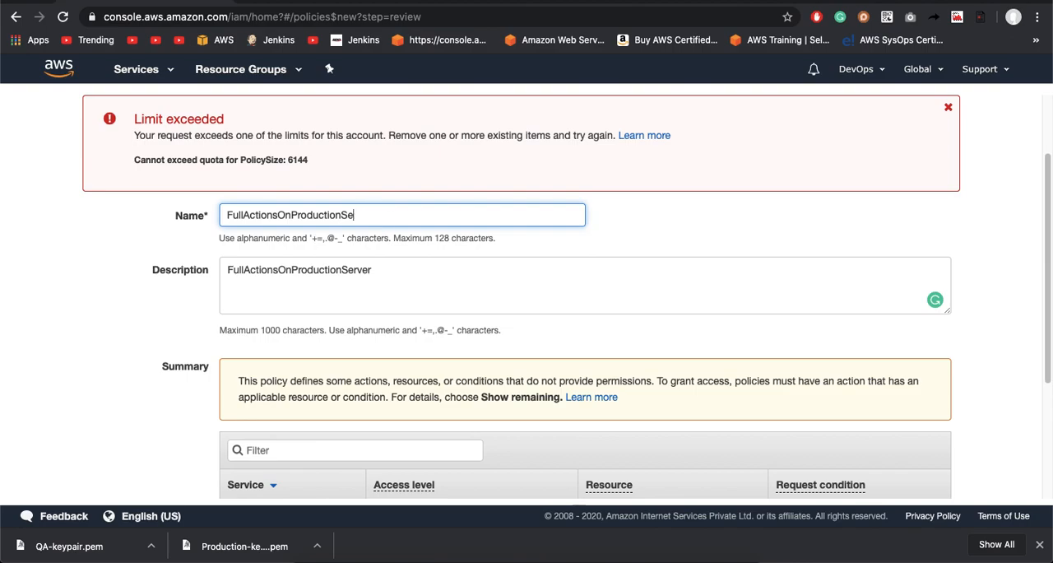
key("BackSpace")
scroll(970, 348, "down", 5)
left_click(944, 452)
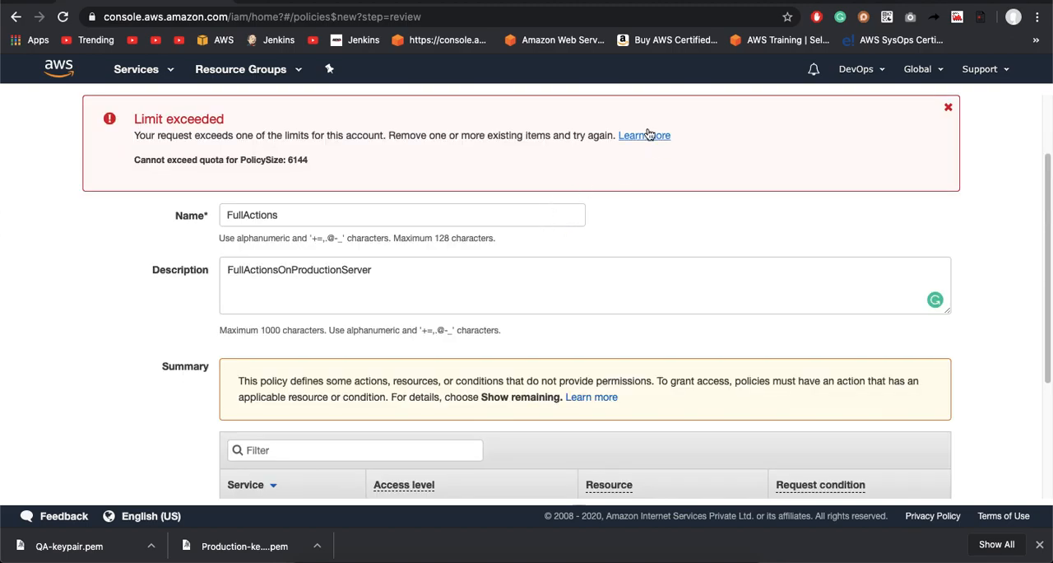
Step: Read the IAM User Guide's policy troubleshooting page, starting from the section on reducing policy size in the visual editor
left_click(471, 1)
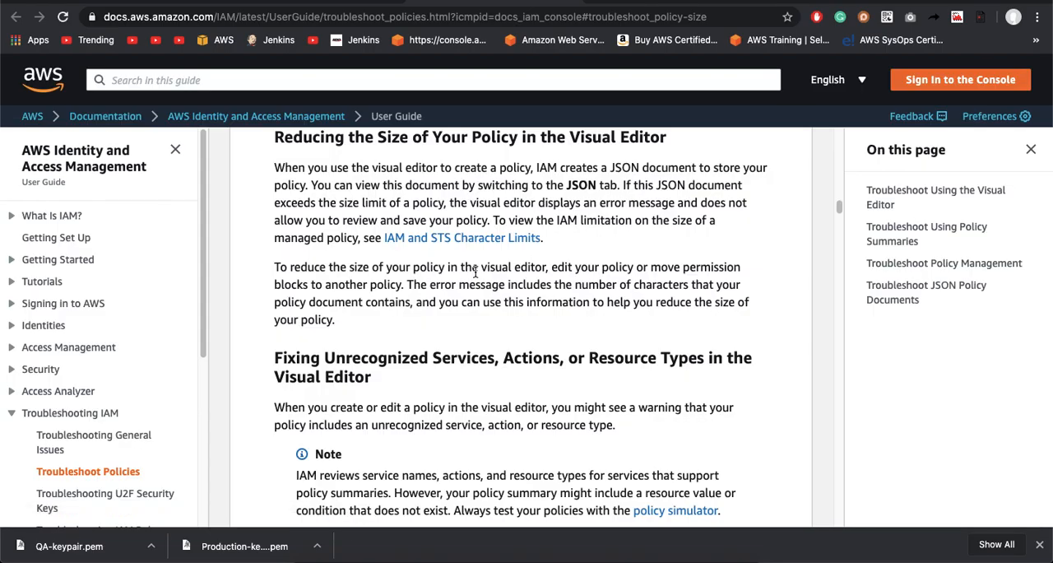
scroll(475, 271, "down", 5)
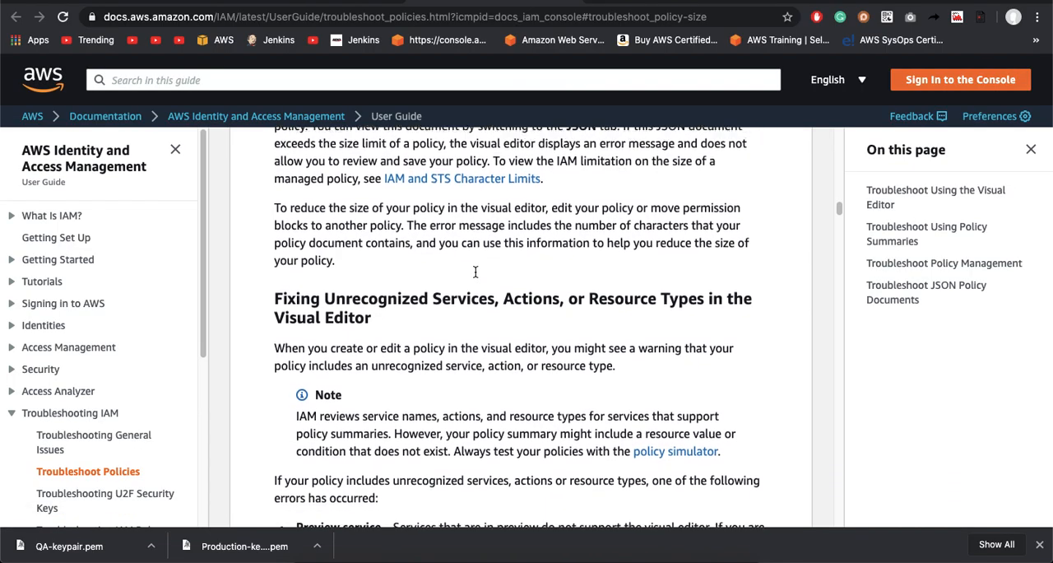
scroll(475, 271, "down", 8)
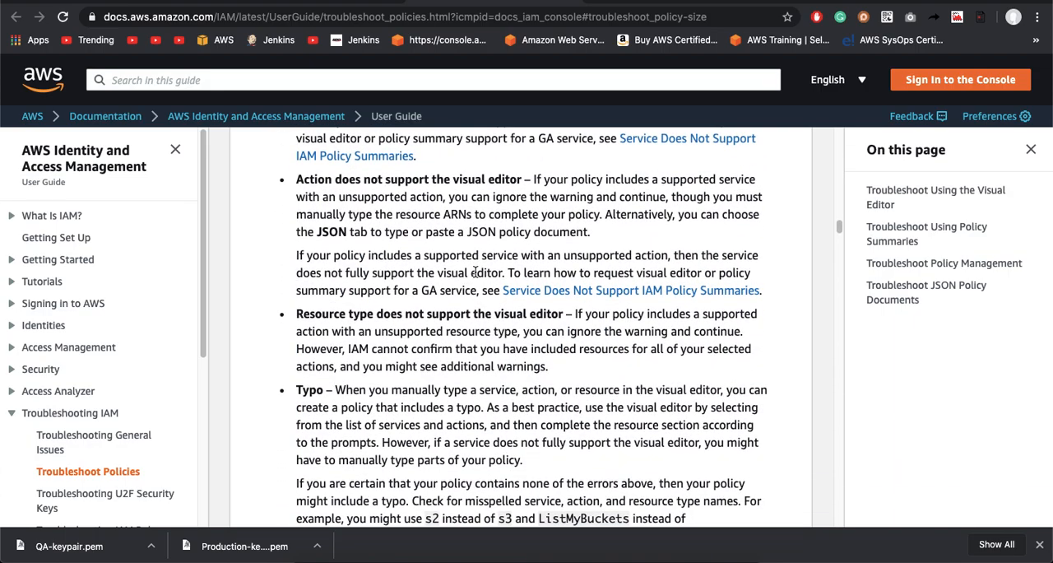
scroll(475, 271, "down", 15)
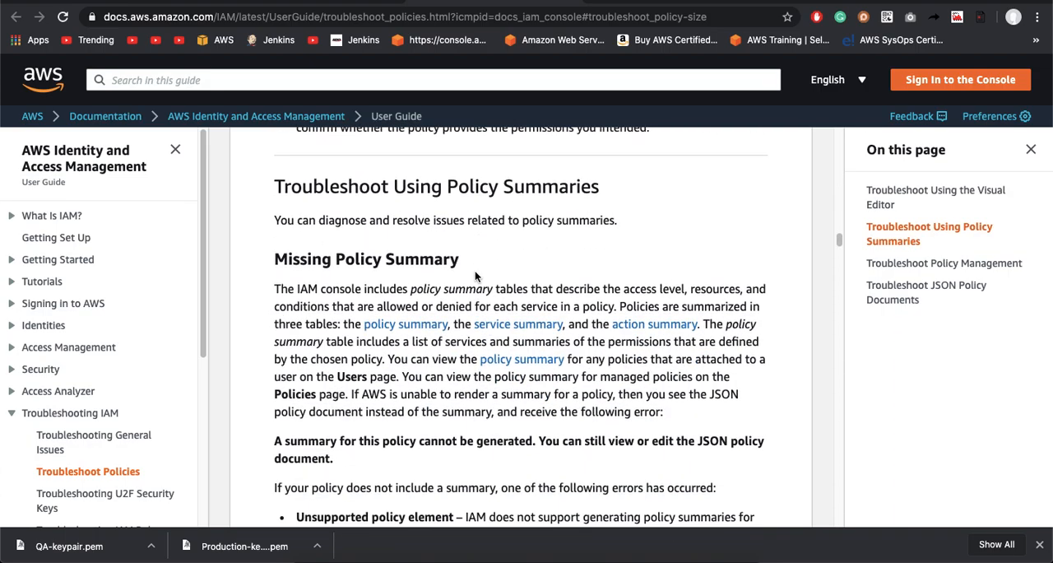
scroll(475, 276, "up", 8)
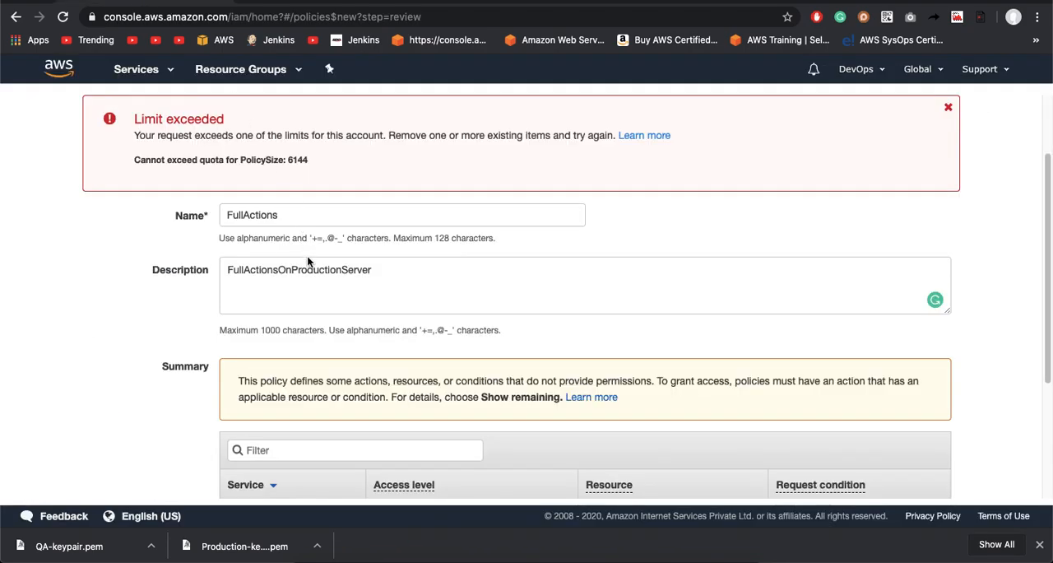
Step: Cancel the FullActions policy draft from the review page and return to the IAM policies list
scroll(309, 276, "down", 3)
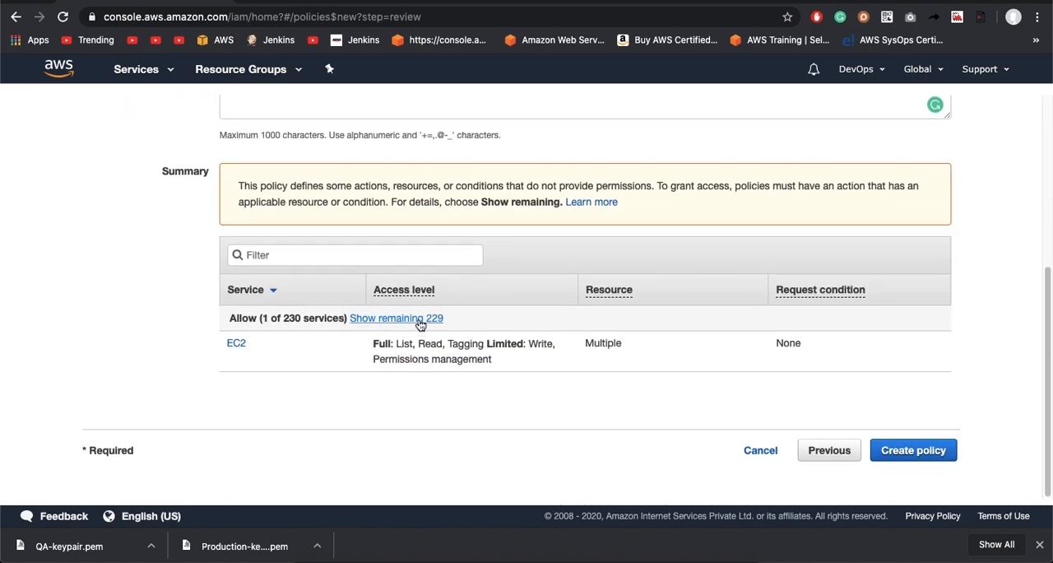
left_click(762, 452)
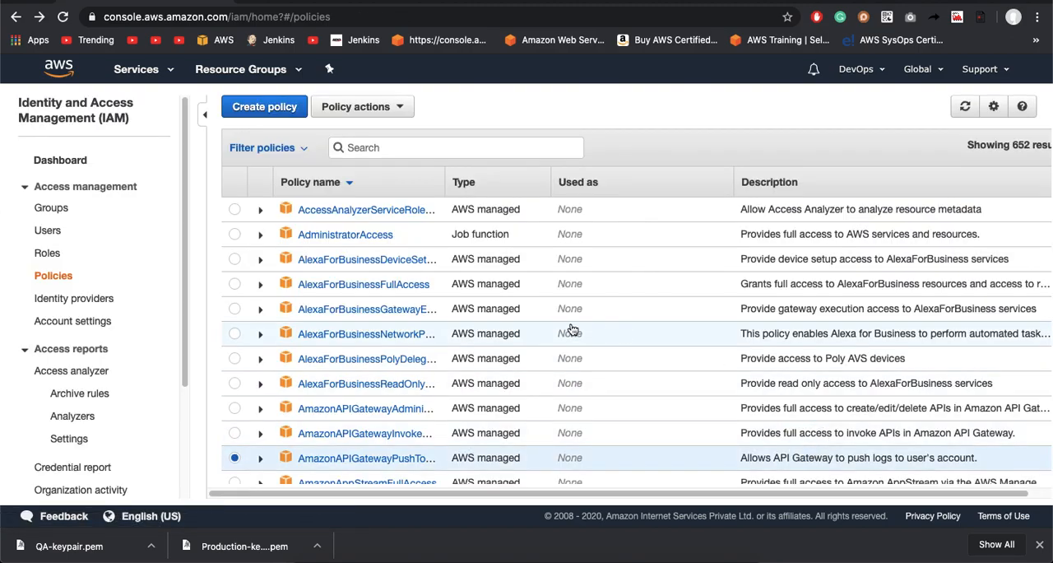
scroll(495, 376, "down", 3)
scroll(495, 377, "up", 3)
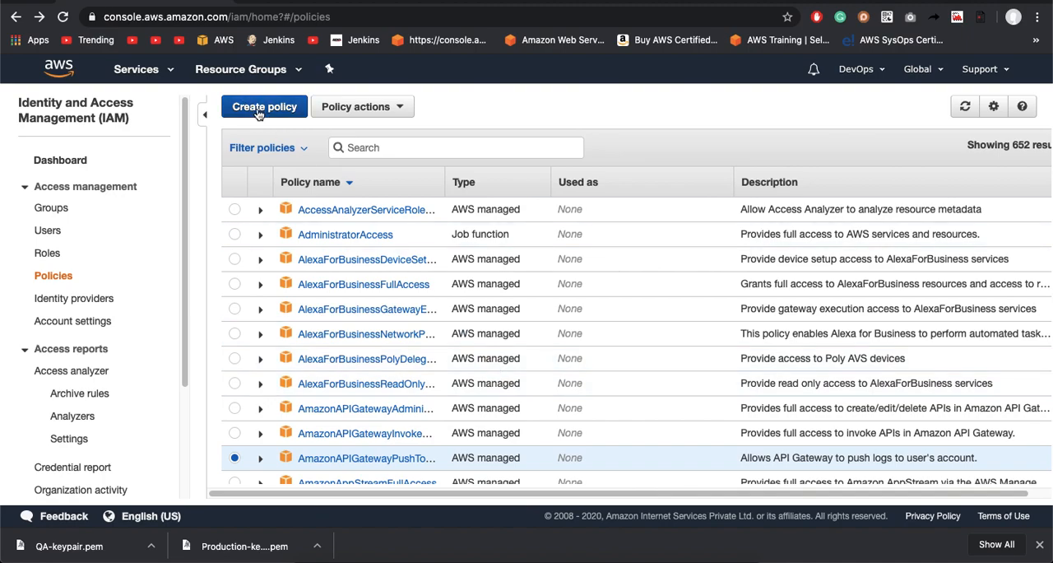
Step: Start a new IAM policy in the visual editor and choose EC2 as its service
left_click(259, 114)
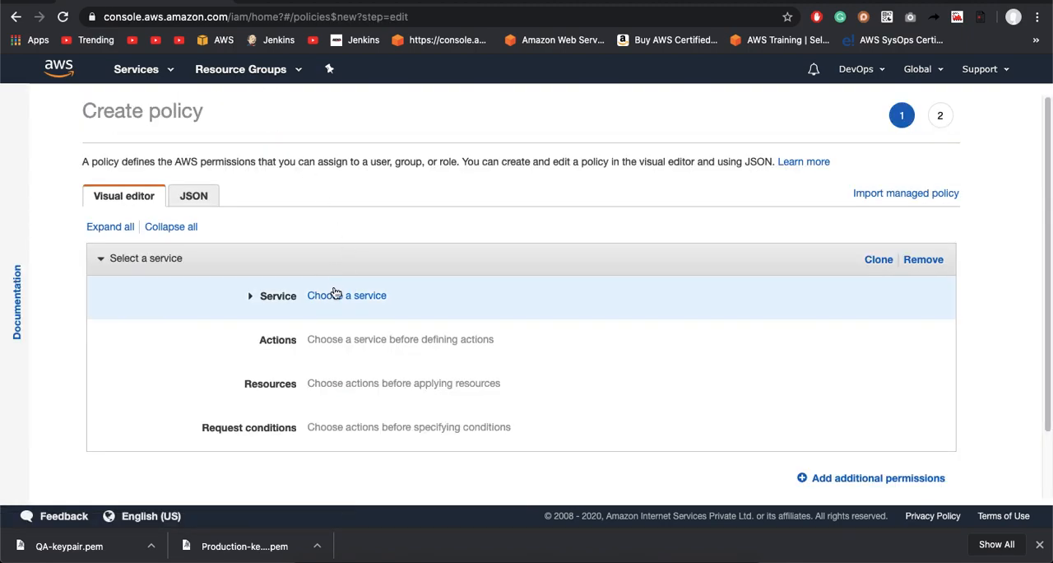
left_click(343, 305)
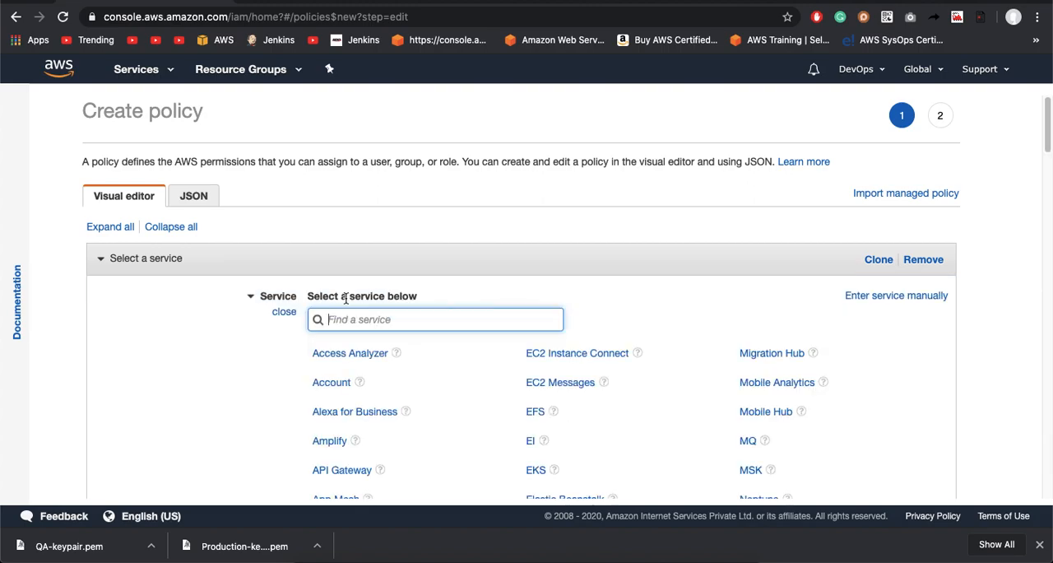
type("ec2")
left_click(340, 352)
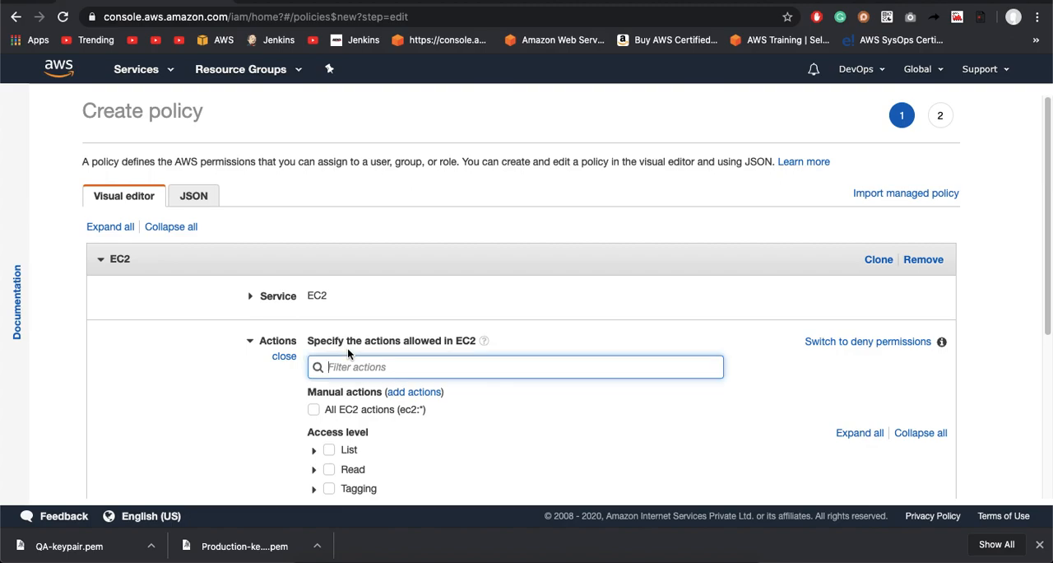
left_click(315, 410)
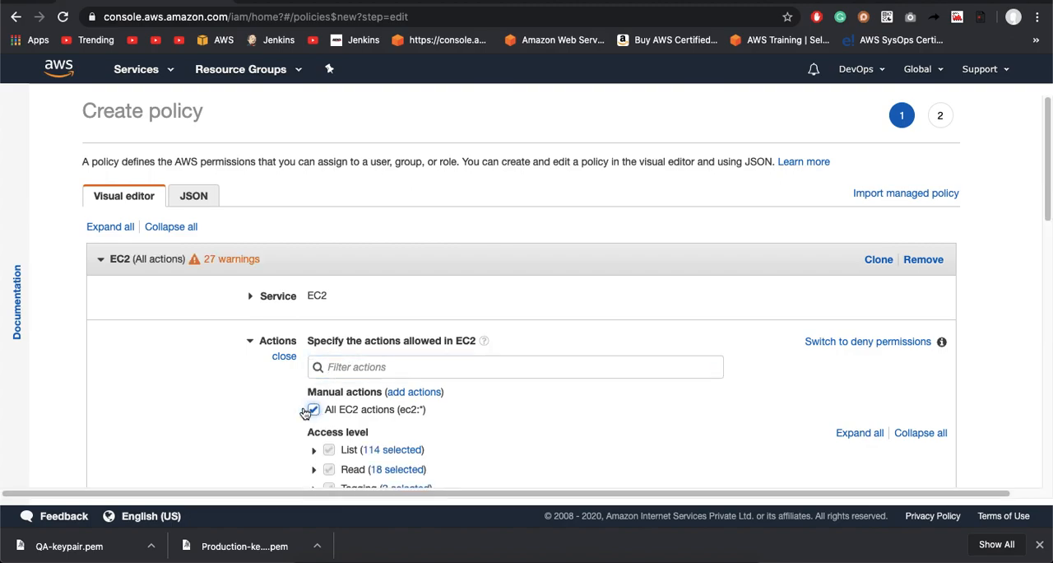
scroll(233, 407, "down", 5)
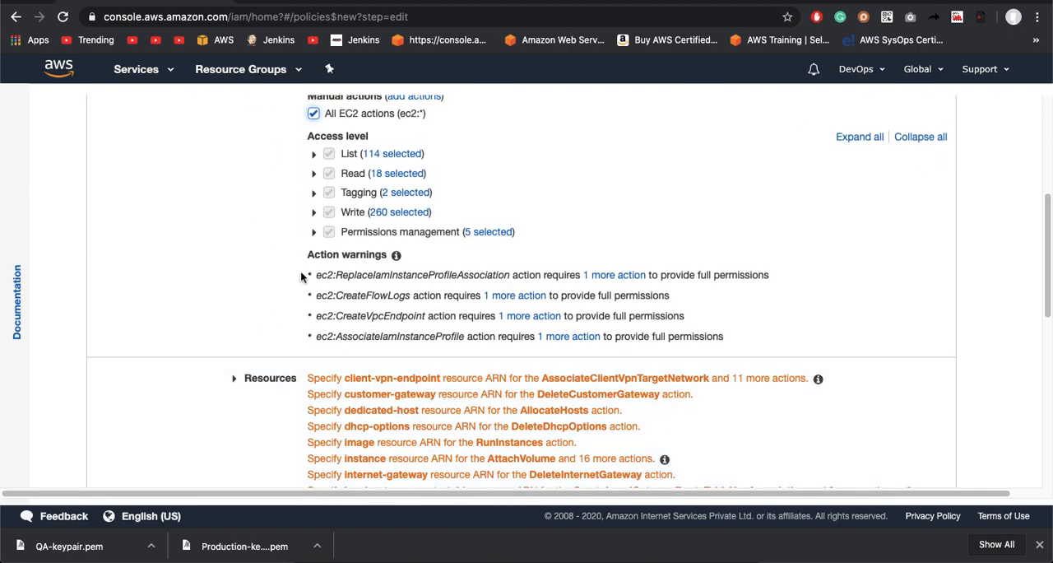
scroll(301, 276, "up", 2)
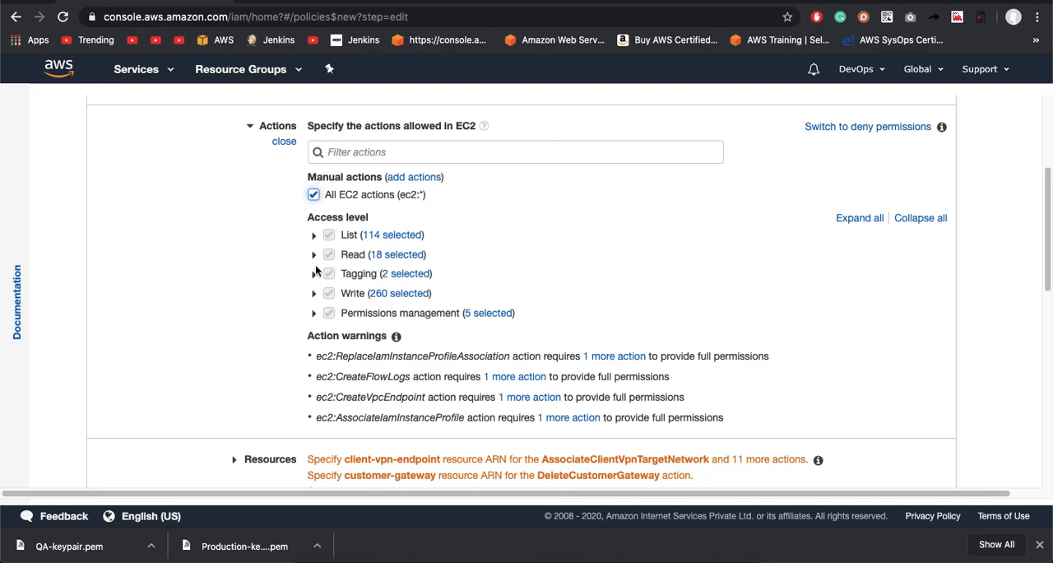
scroll(356, 242, "down", 3)
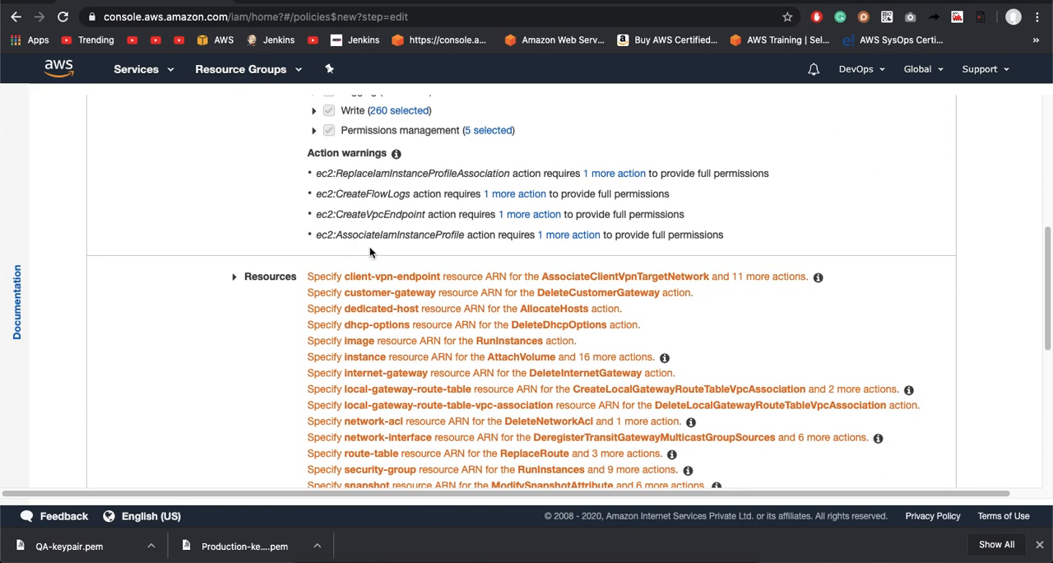
scroll(369, 252, "up", 1)
scroll(369, 247, "up", 4)
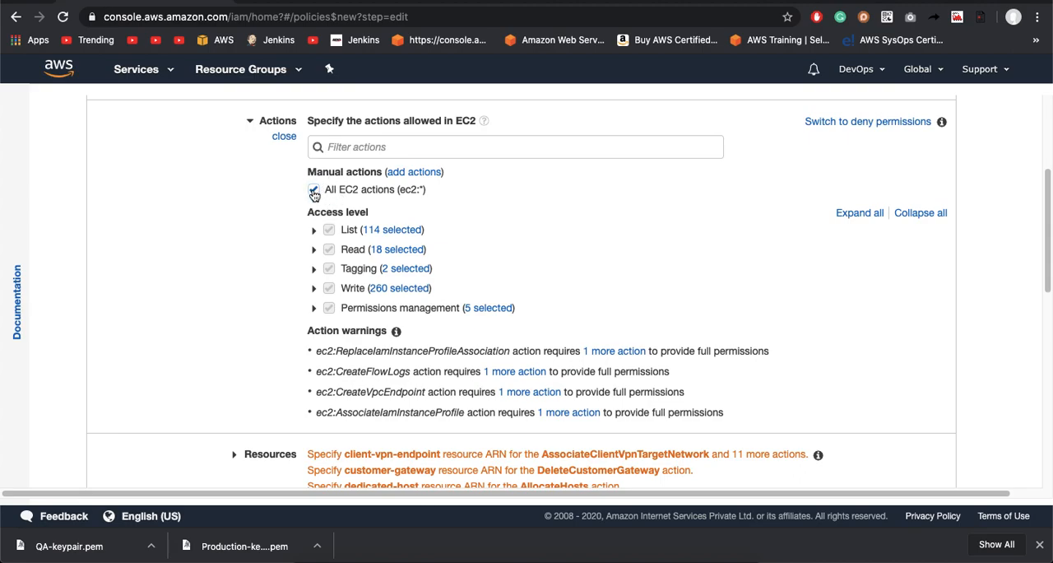
left_click(314, 191)
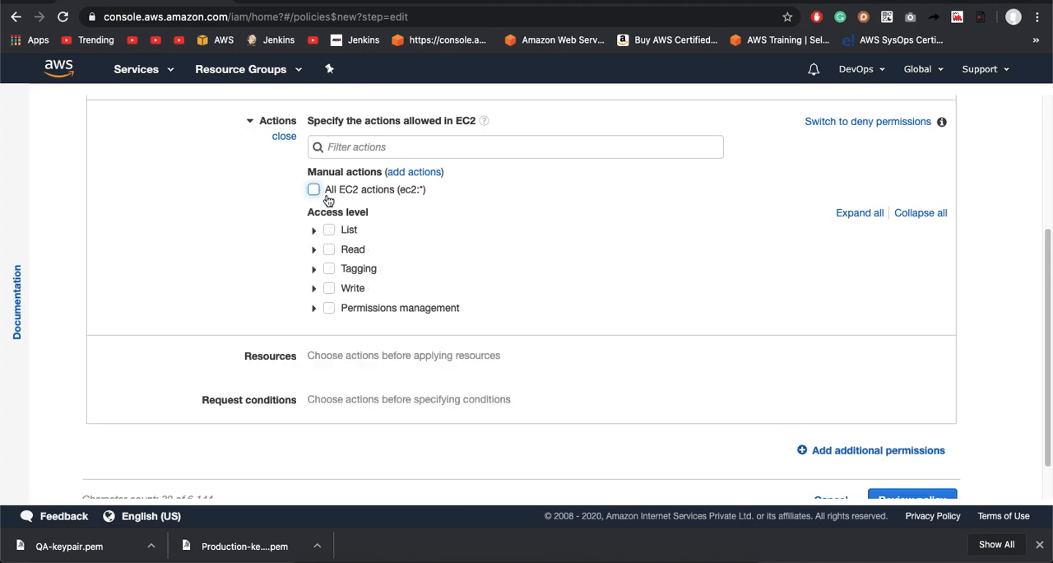
Step: Allow all List and all Read access-level actions for EC2 in the policy
left_click(351, 235)
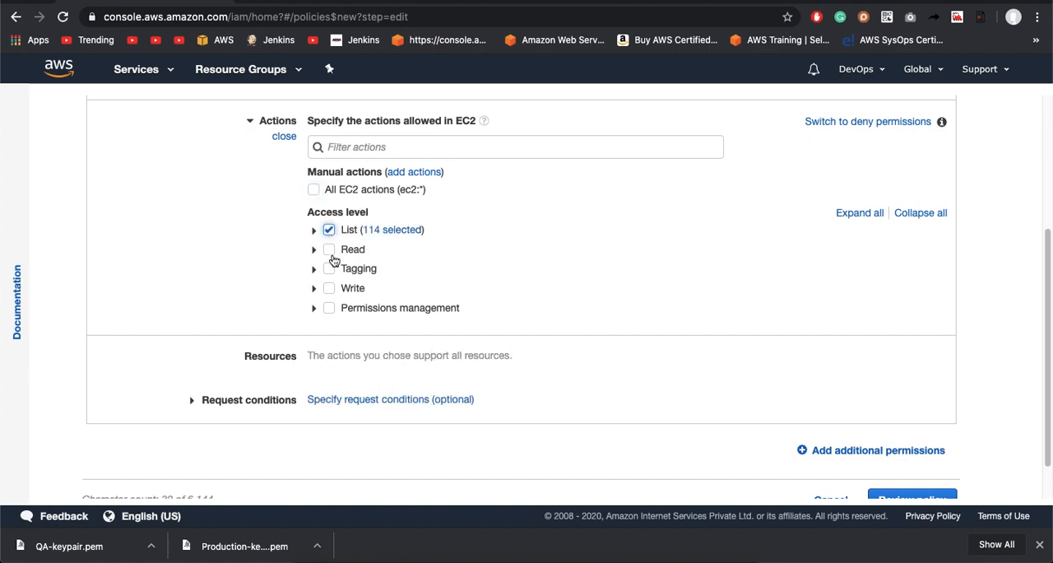
left_click(330, 251)
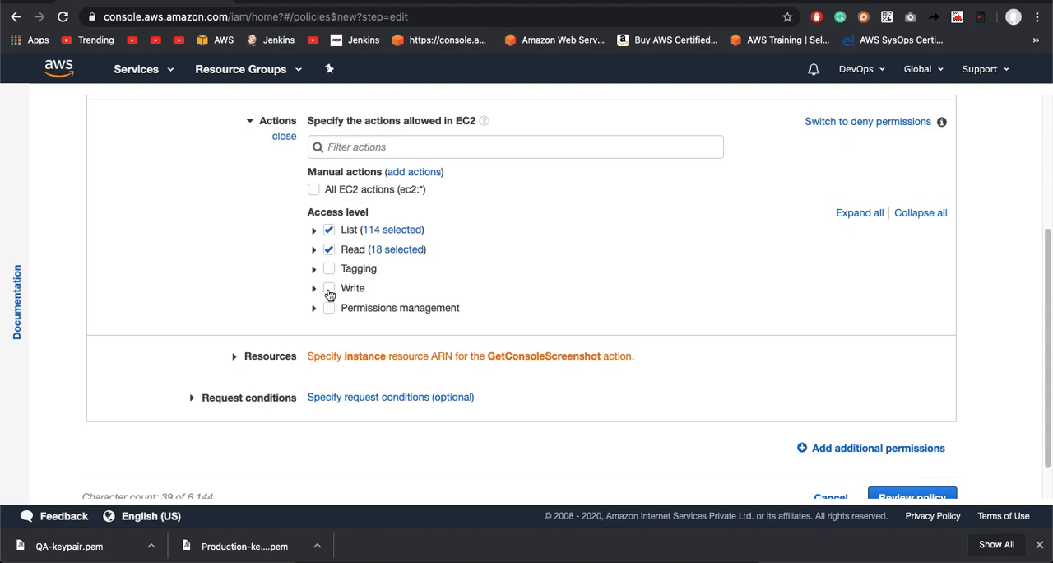
left_click(329, 292)
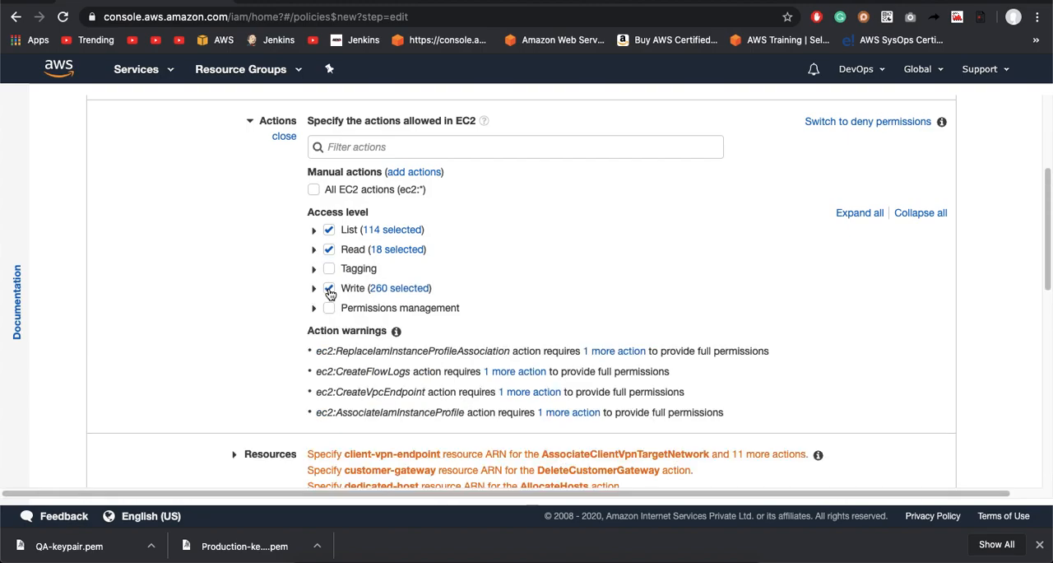
left_click(330, 293)
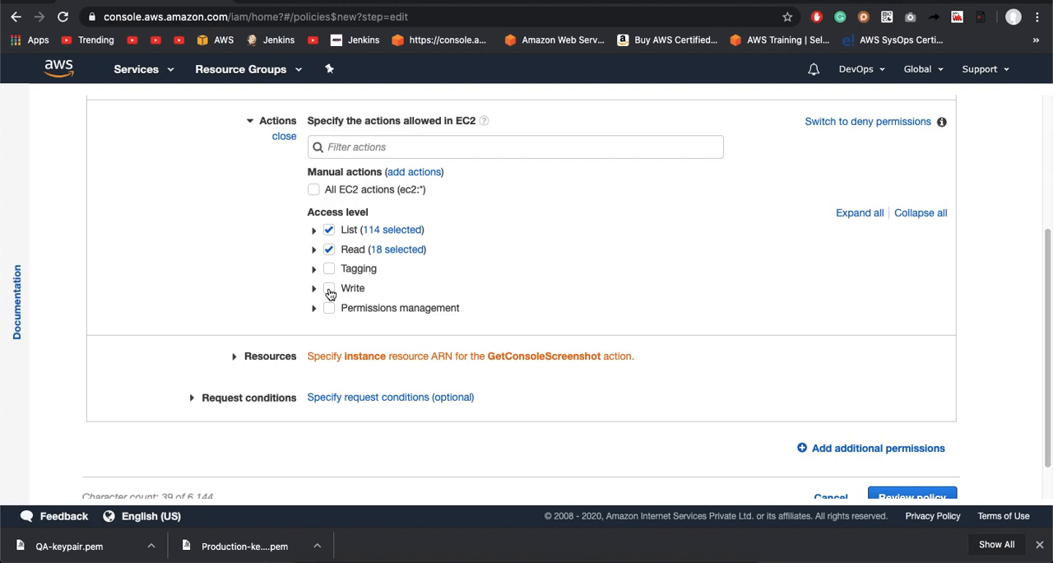
left_click(329, 290)
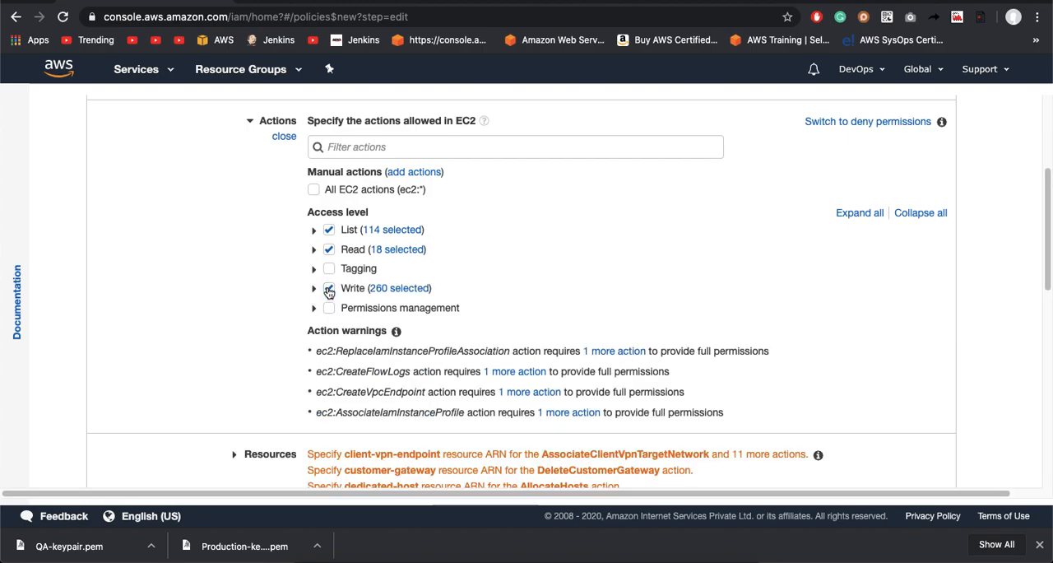
left_click(329, 292)
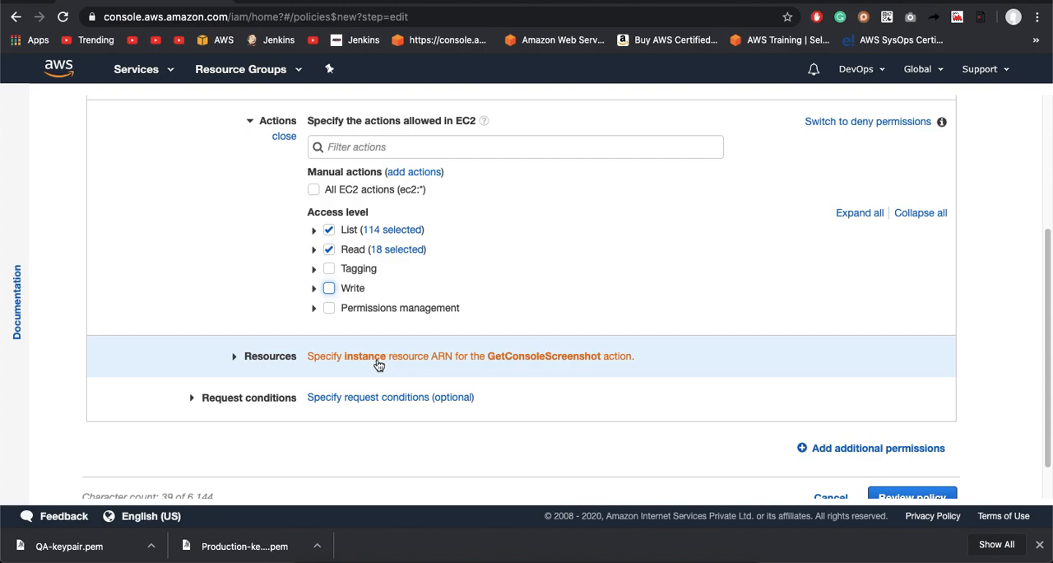
Step: Find StopInstances among the individual EC2 Write actions and allow it
left_click(314, 289)
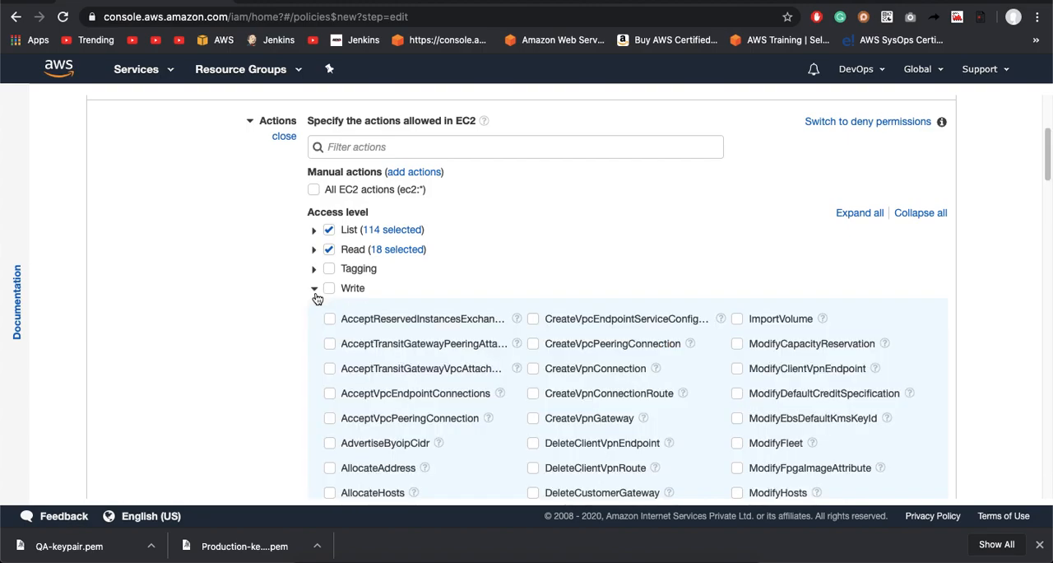
key("super+f")
type("stop")
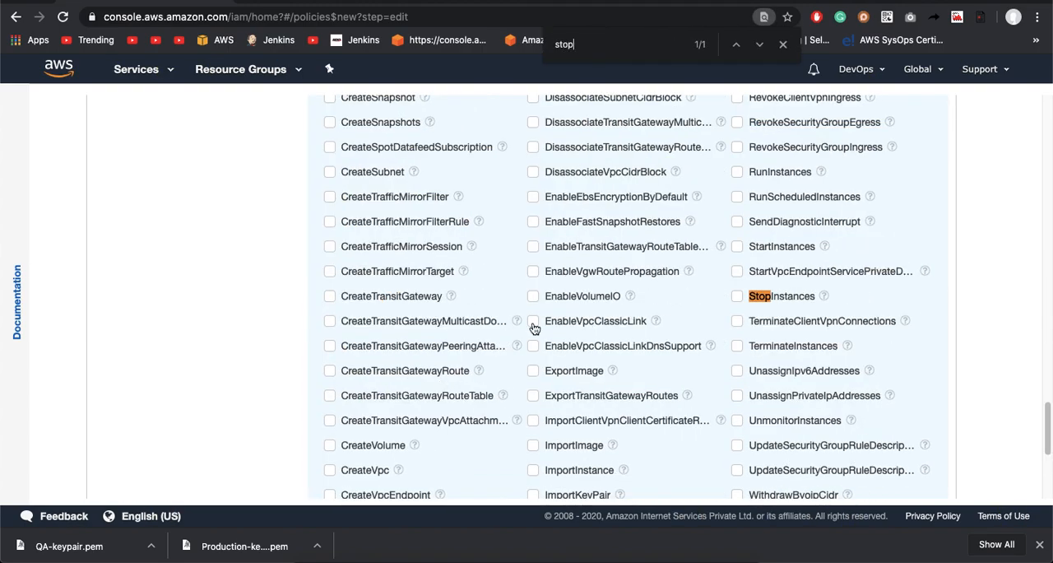
left_click(738, 297)
Step: Find StartInstances among the EC2 Write actions and allow it as well
key("super+f")
type("star")
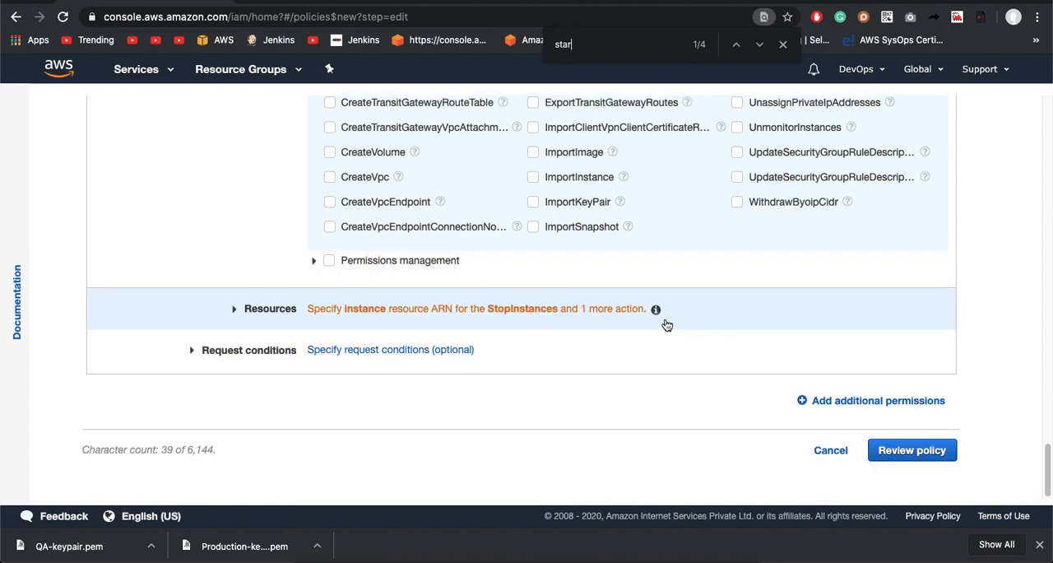
key("BackSpace")
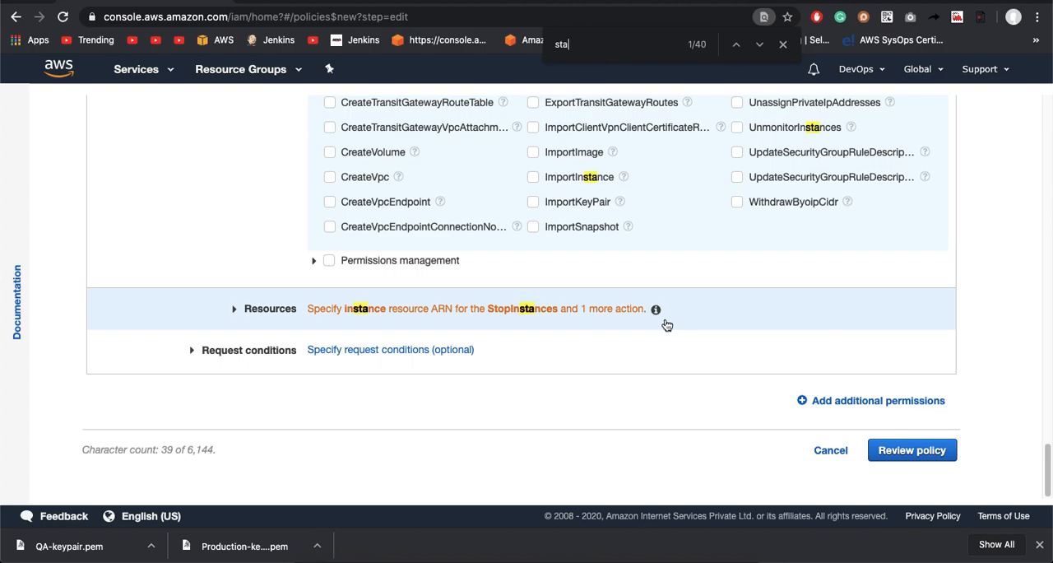
type("rt")
key("Return")
key("Return")
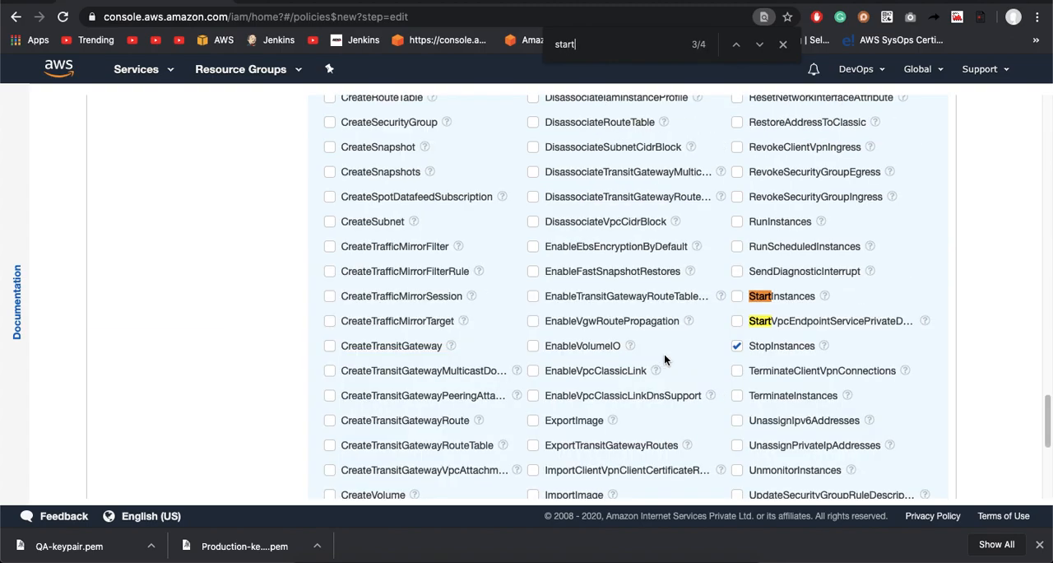
left_click(738, 299)
Step: Begin adding a specific instance ARN to the policy's resources and set its region to us-east-1
scroll(463, 295, "down", 5)
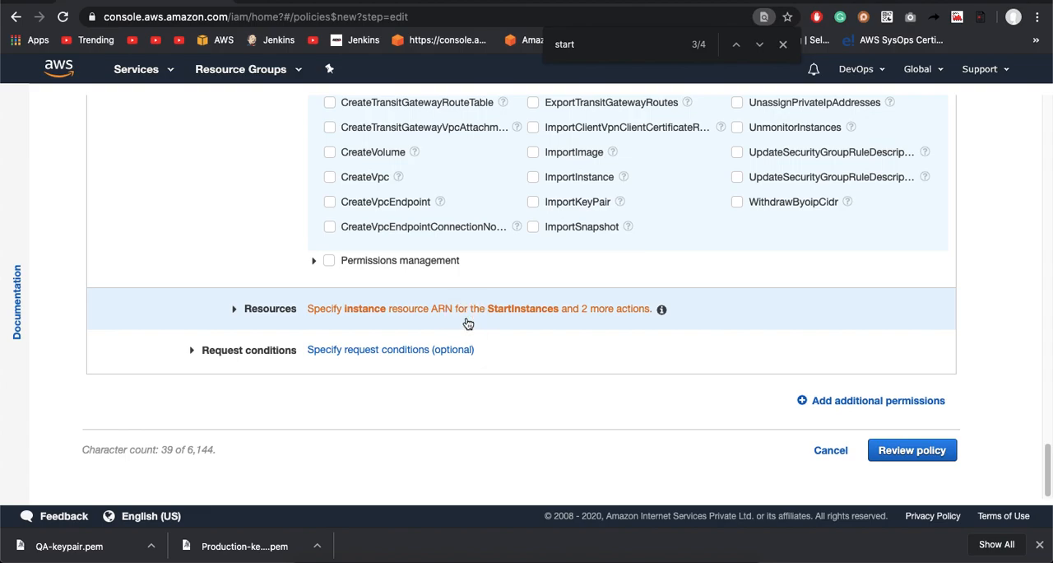
left_click(469, 318)
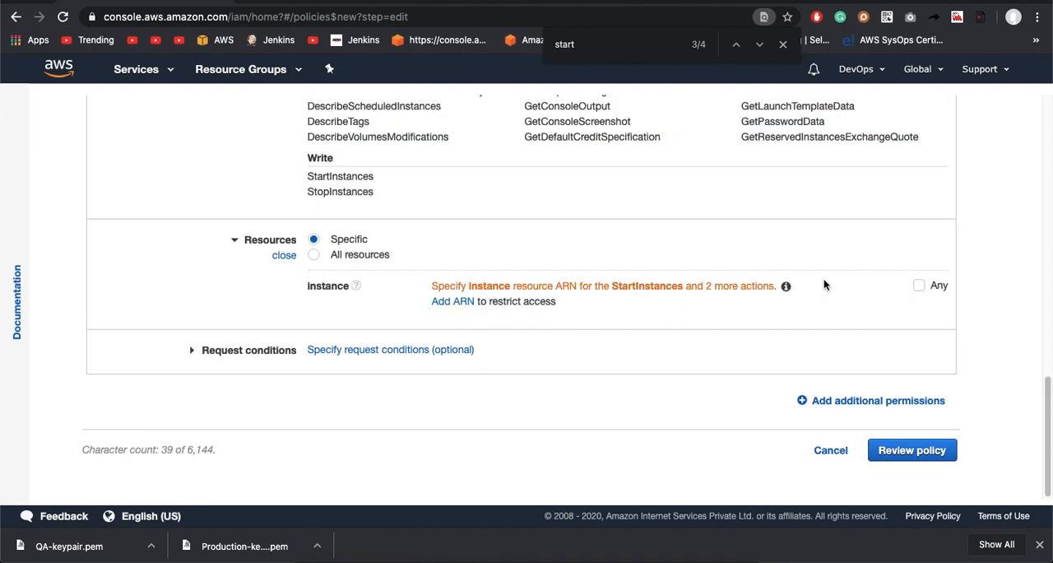
left_click(454, 303)
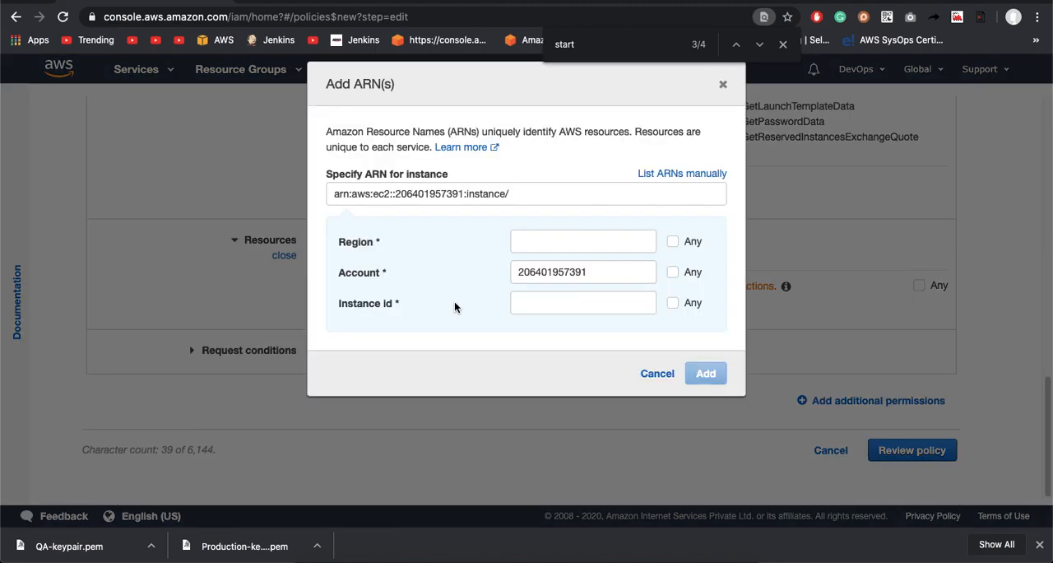
left_click(536, 238)
type("us-east-")
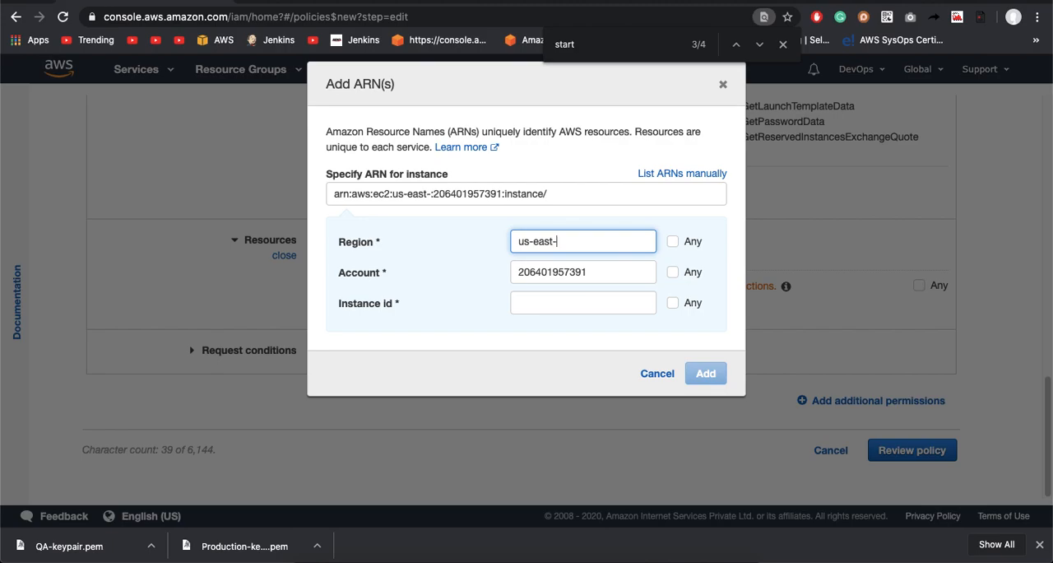
type("1")
left_click(532, 303)
type("FullActionsOnProductionServer")
double_click(531, 300)
key("super+x")
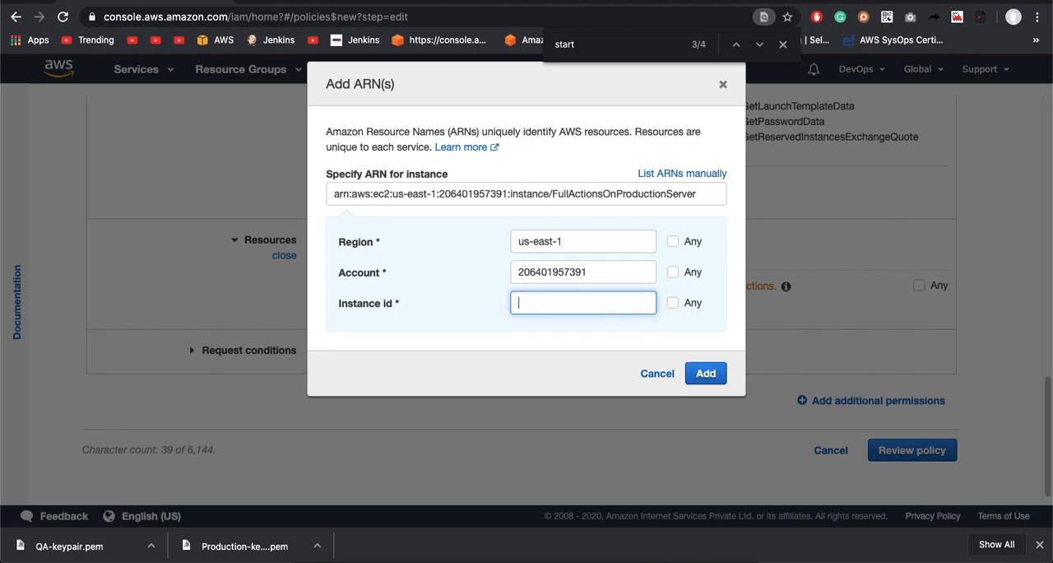
Step: Copy the Production instance's ID from its description on the EC2 Instances page
left_click(355, 4)
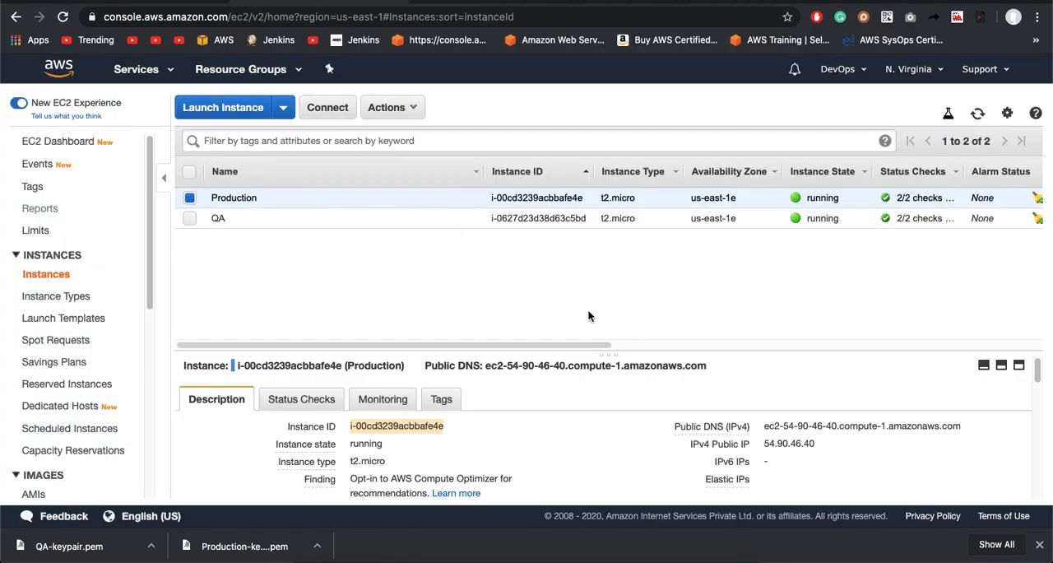
left_click(457, 431)
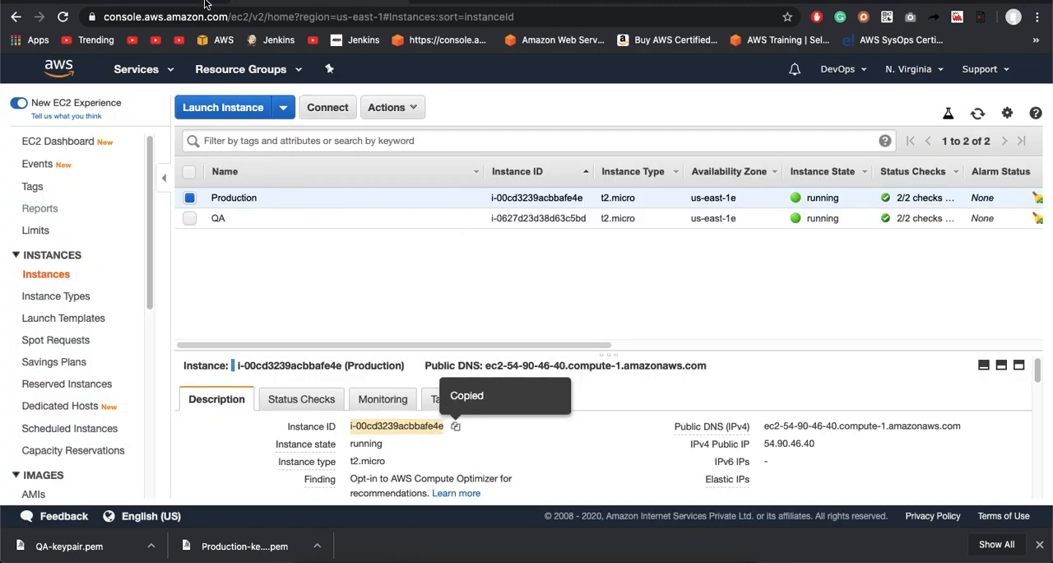
Step: Add the copied Production instance ID as the policy's instance ARN and proceed to the policy review
left_click(171, 3)
key("super+v")
left_click(716, 392)
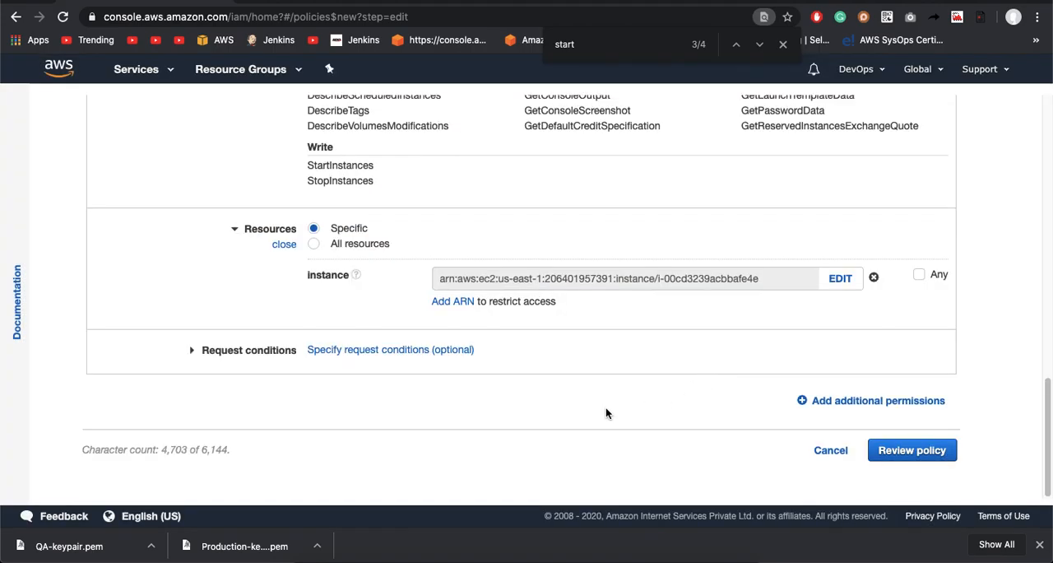
left_click(890, 452)
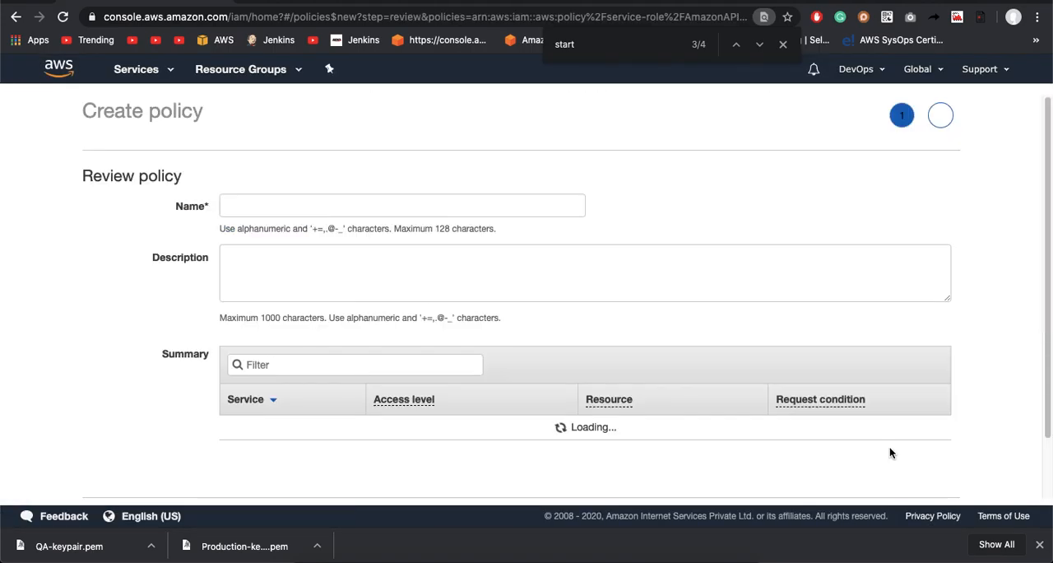
Step: Name the new policy StopAndStartProductionServer
left_click(339, 208)
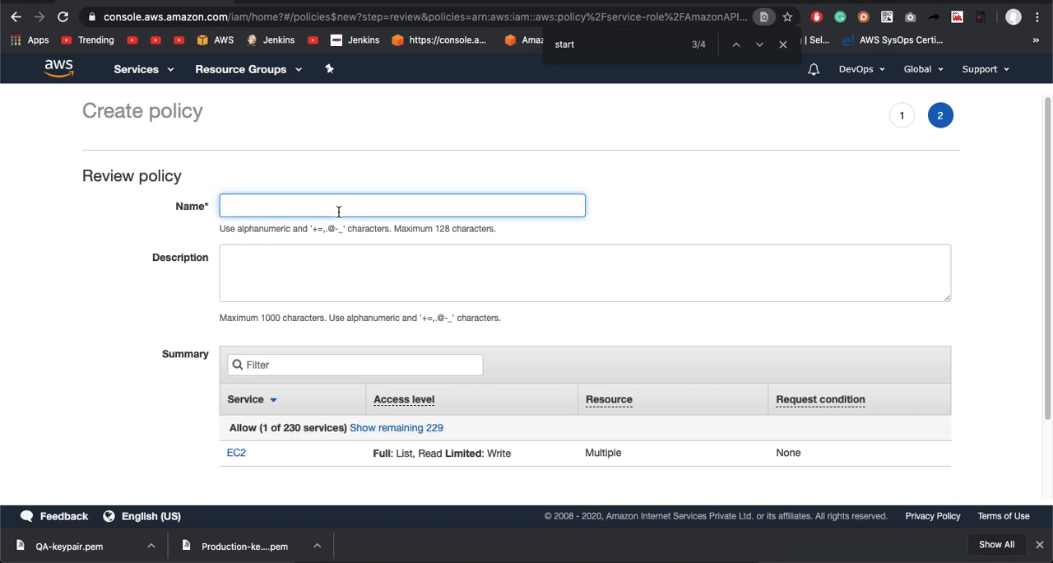
type("StopAndS")
type("tart")
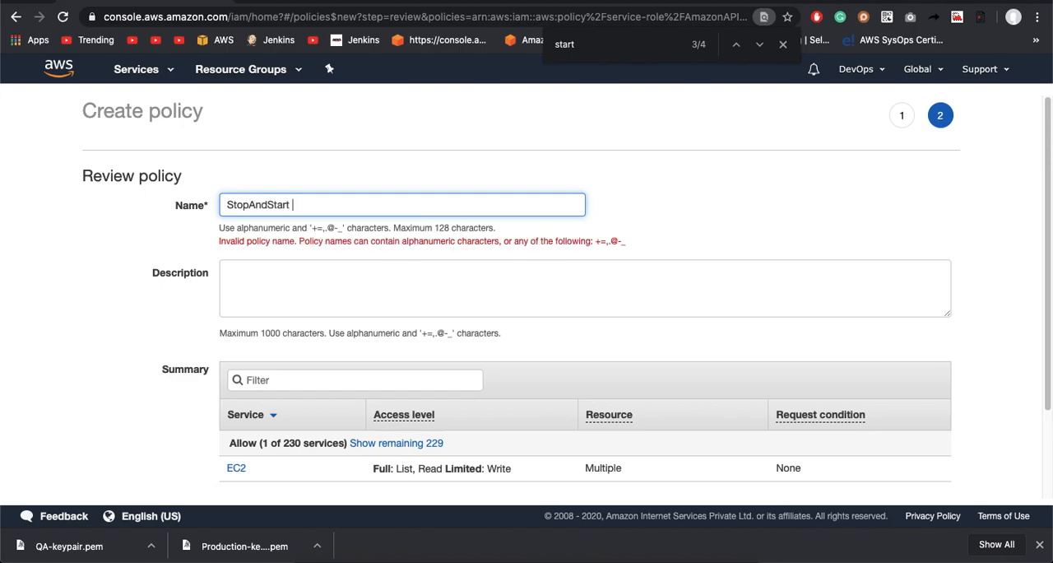
key("BackSpace")
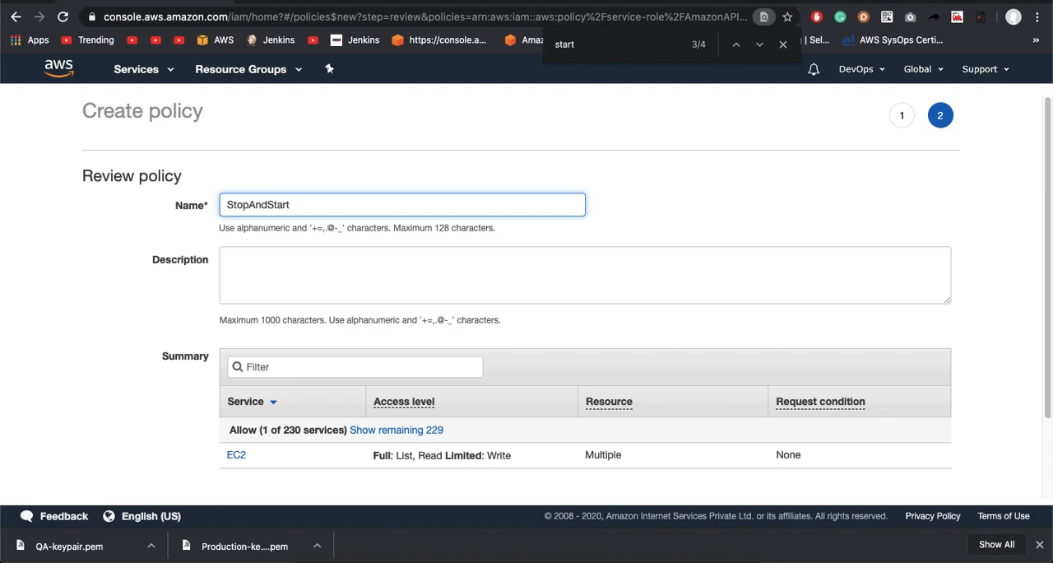
type("ProductionServer")
Step: Copy the policy's name, StopAndStartProductionServer, into its description and create the policy
left_click(303, 265)
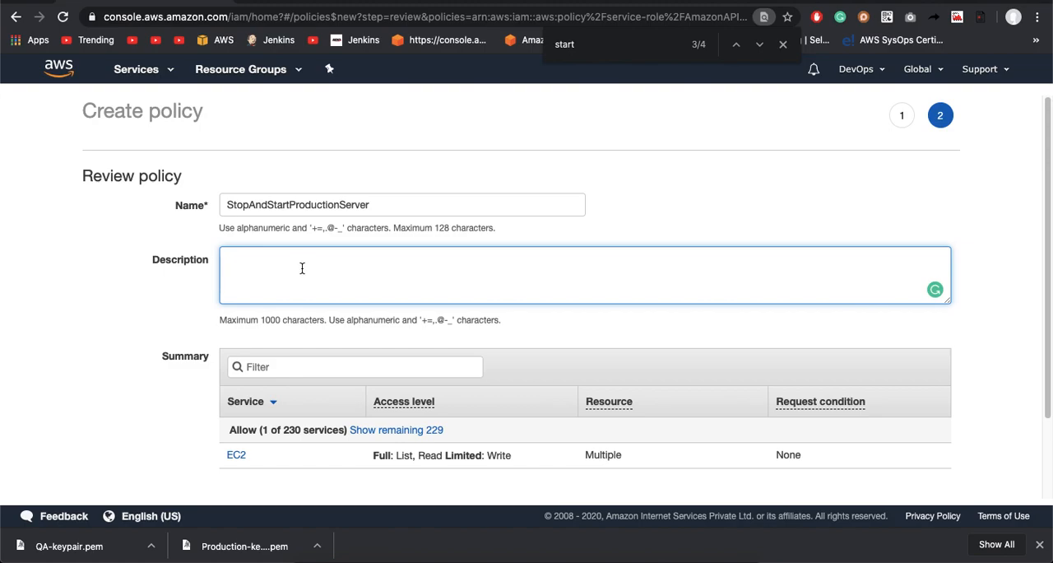
left_click(392, 183)
left_click(393, 205)
type("a")
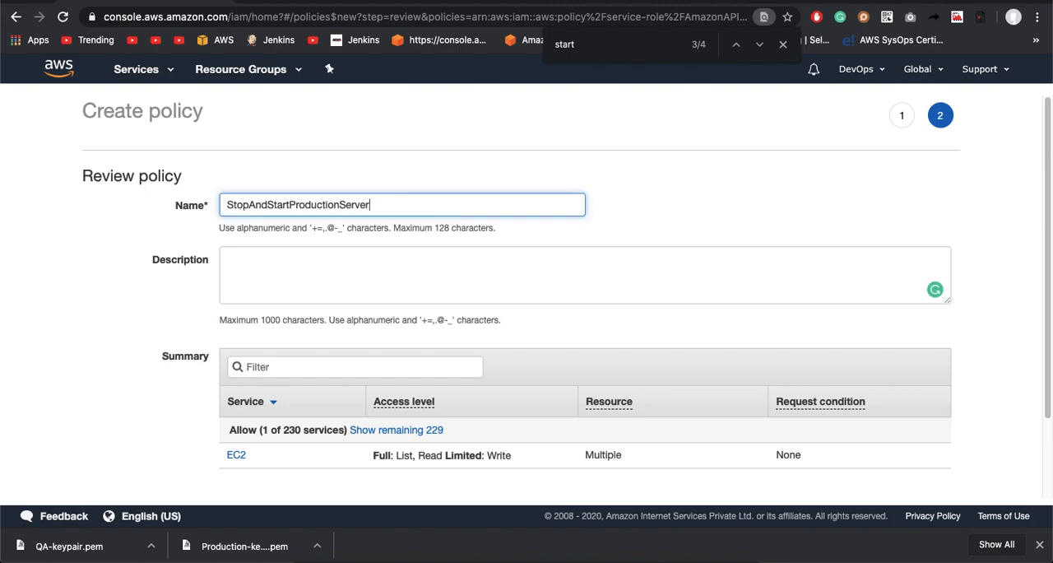
key("ctrl+a")
key("ctrl+c")
left_click(375, 263)
key("ctrl+v")
scroll(639, 312, "down", 2)
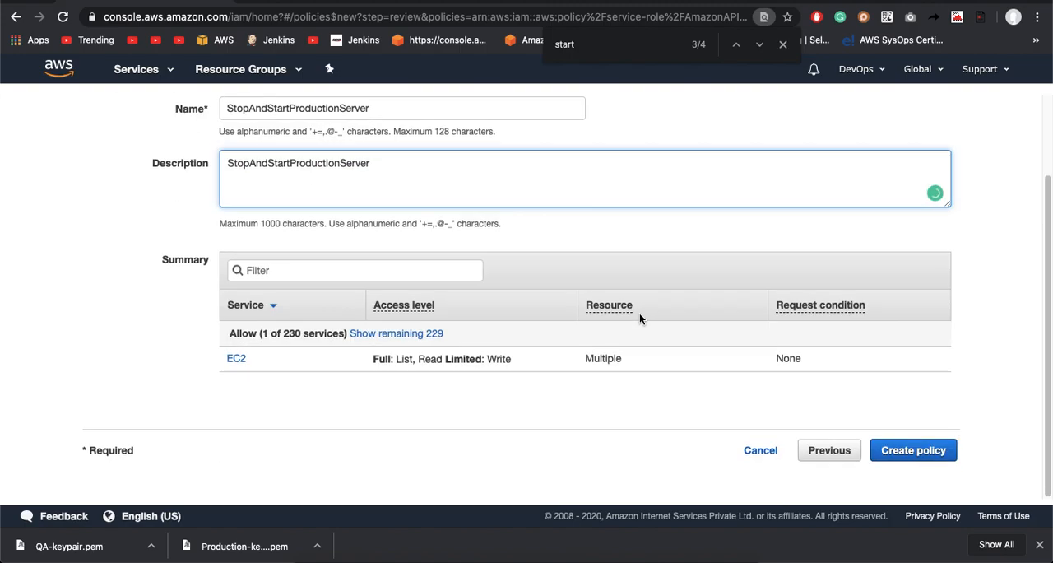
left_click(914, 450)
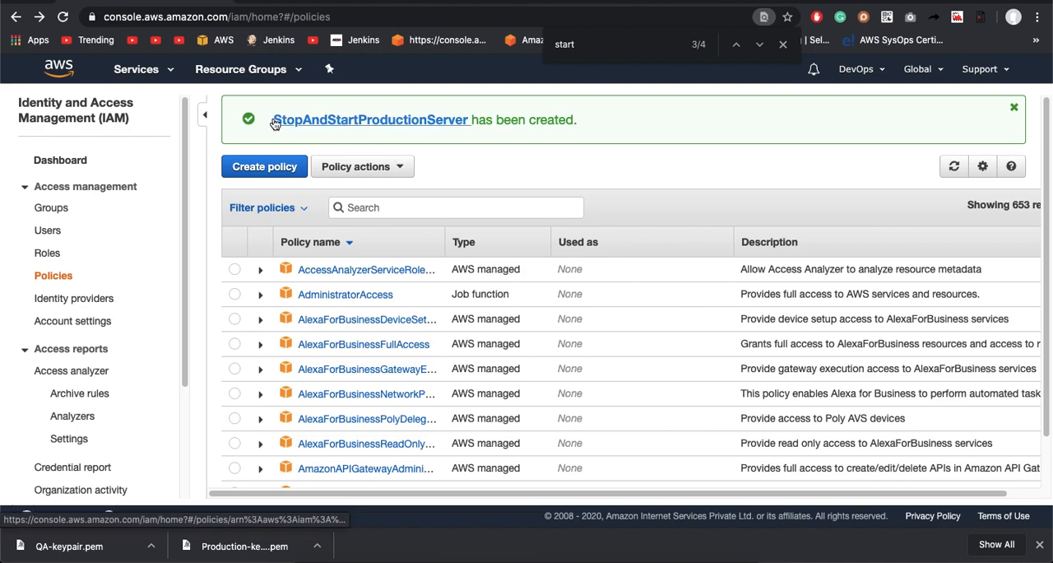
Step: Search the IAM policies list for StopAndStartProductionServer
left_click_drag(271, 119, 471, 119)
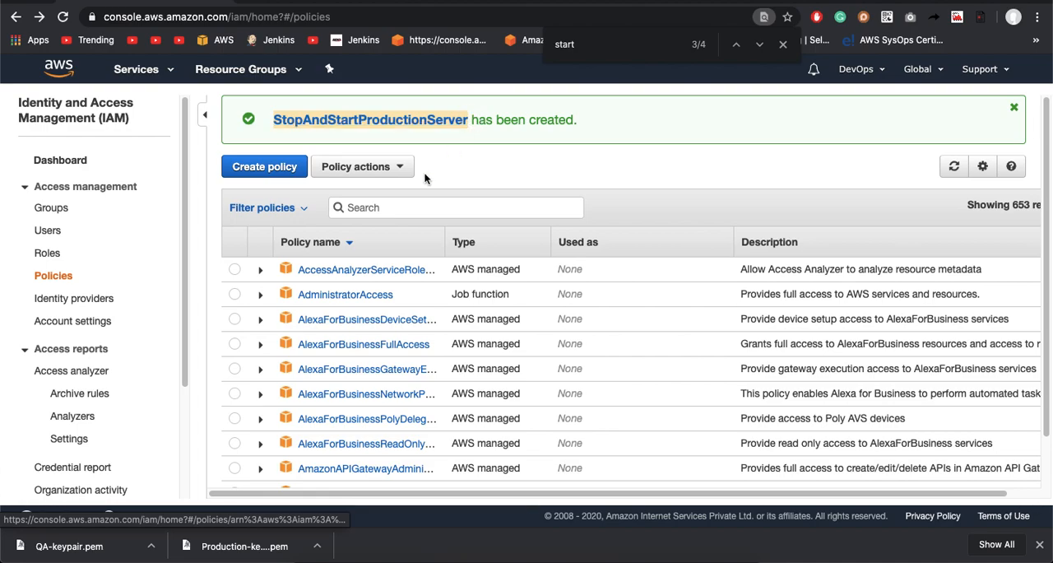
left_click(414, 208)
key("super+v")
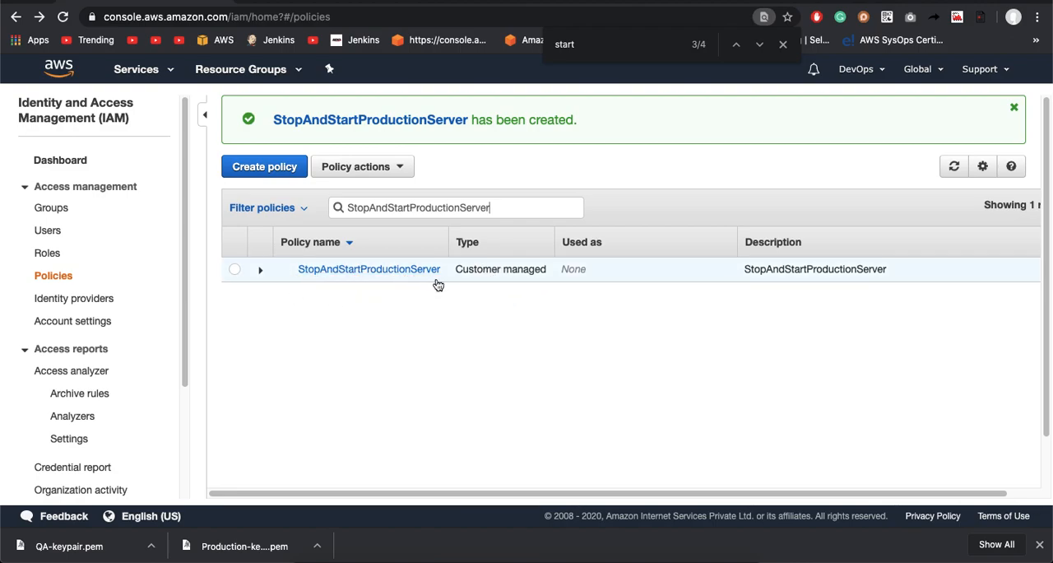
Step: Start adding a new IAM user and enter the user name
left_click(51, 234)
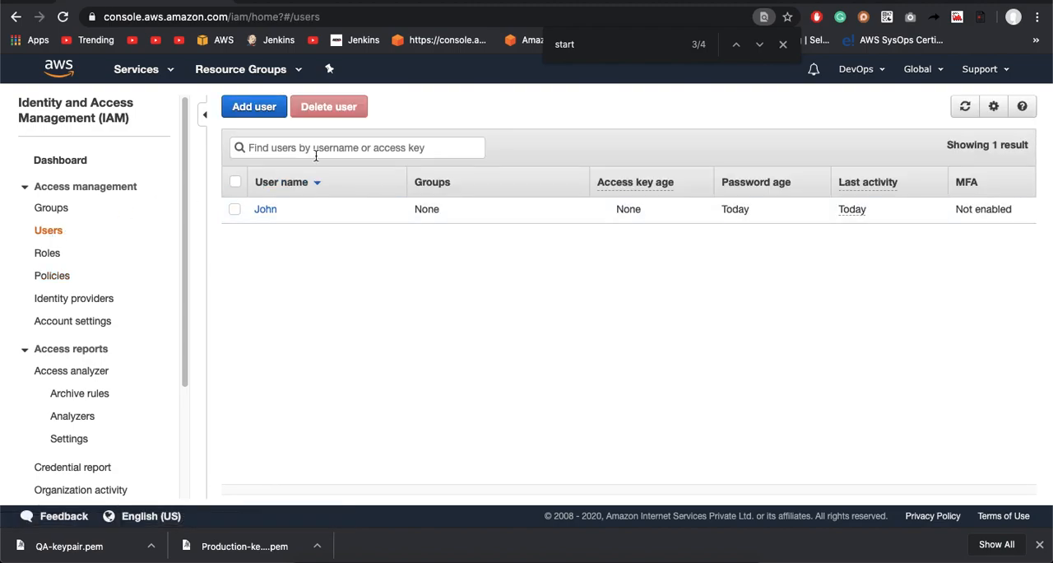
left_click(255, 109)
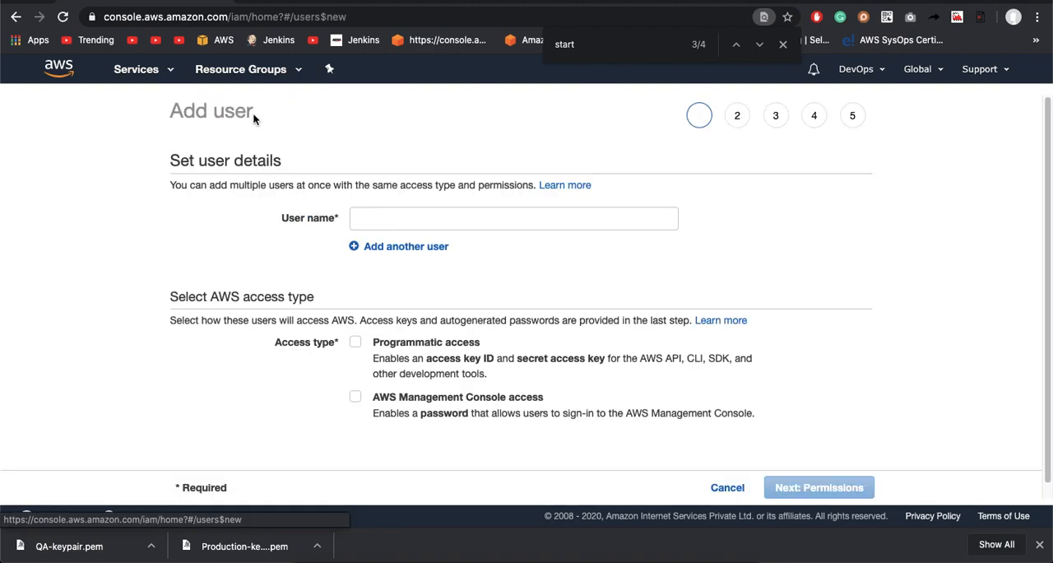
left_click(408, 221)
type("smith")
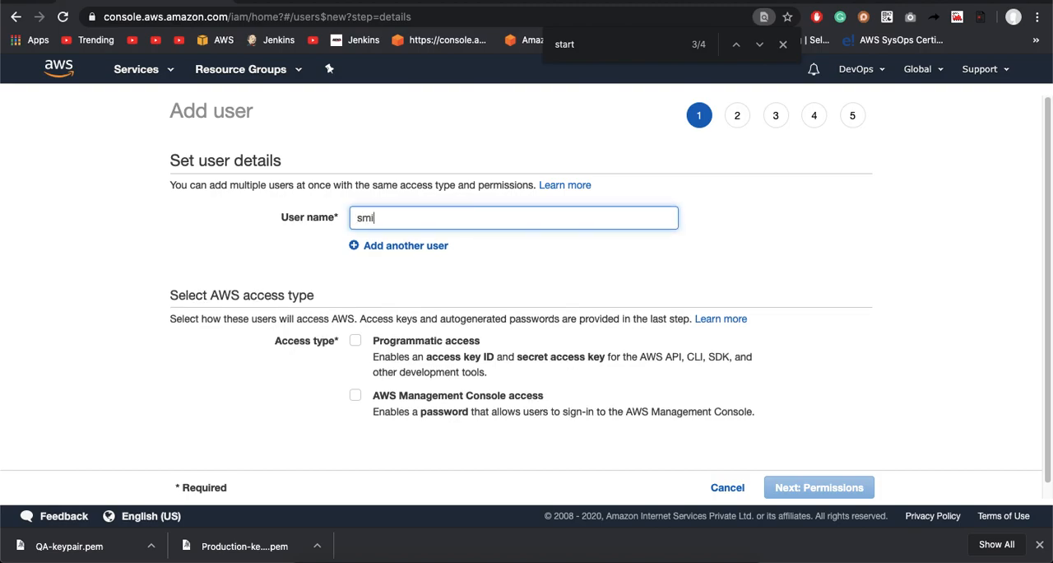
Step: Give the new user AWS Management Console access with a custom password and continue to the permissions
left_click(433, 397)
scroll(642, 446, "down", 3)
left_click(383, 328)
left_click(400, 349)
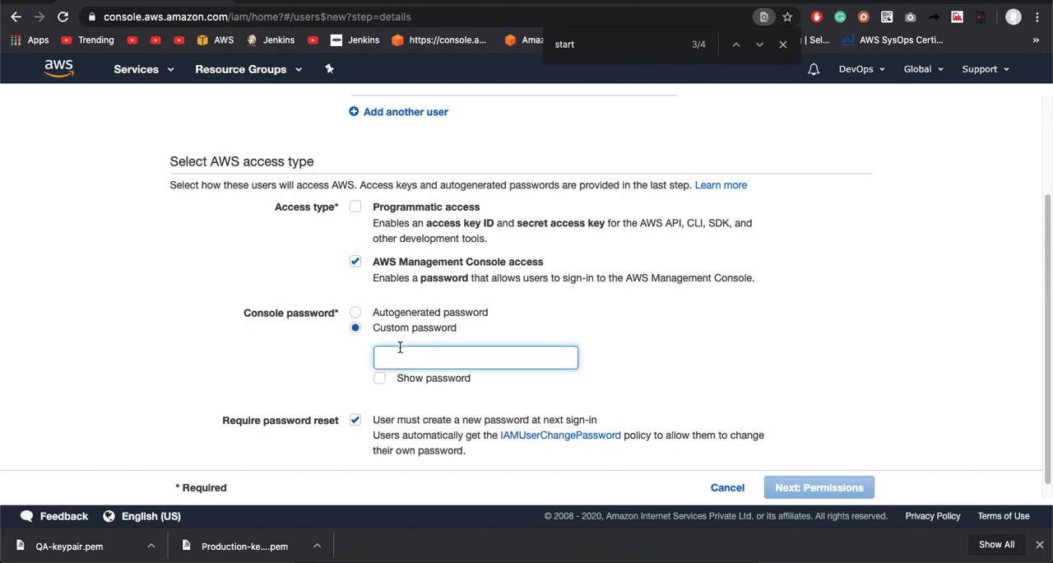
type("•••••")
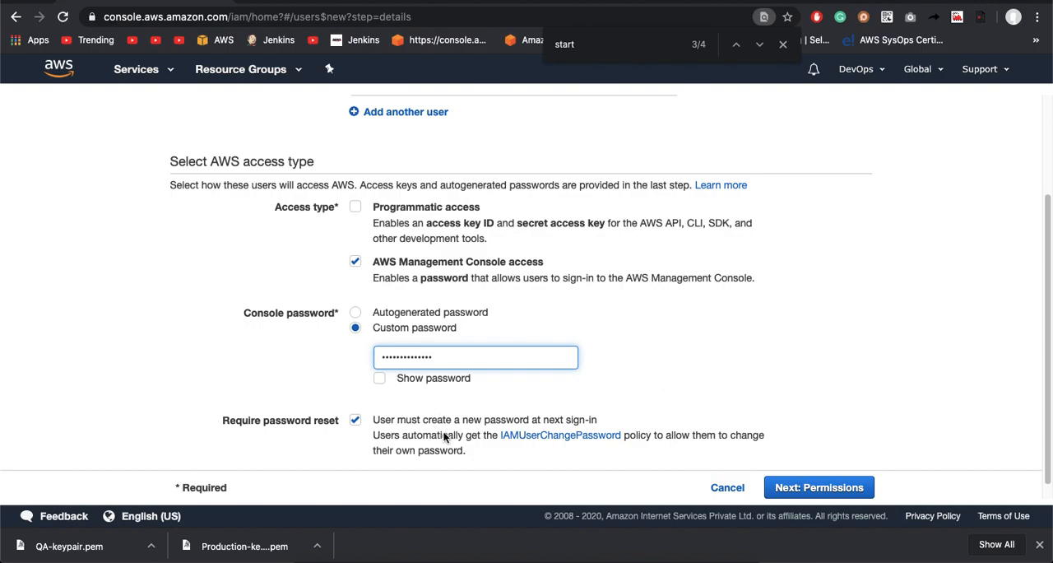
scroll(786, 453, "down", 1)
left_click(823, 491)
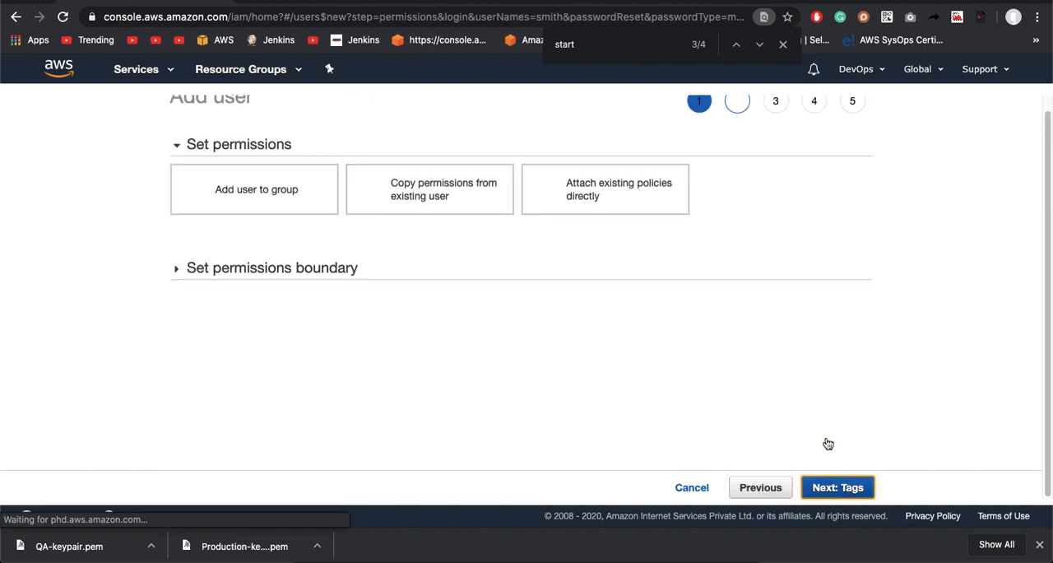
Step: Attach the existing StopAndStartProductionServer policy directly to the new user and continue to the tags
left_click(589, 194)
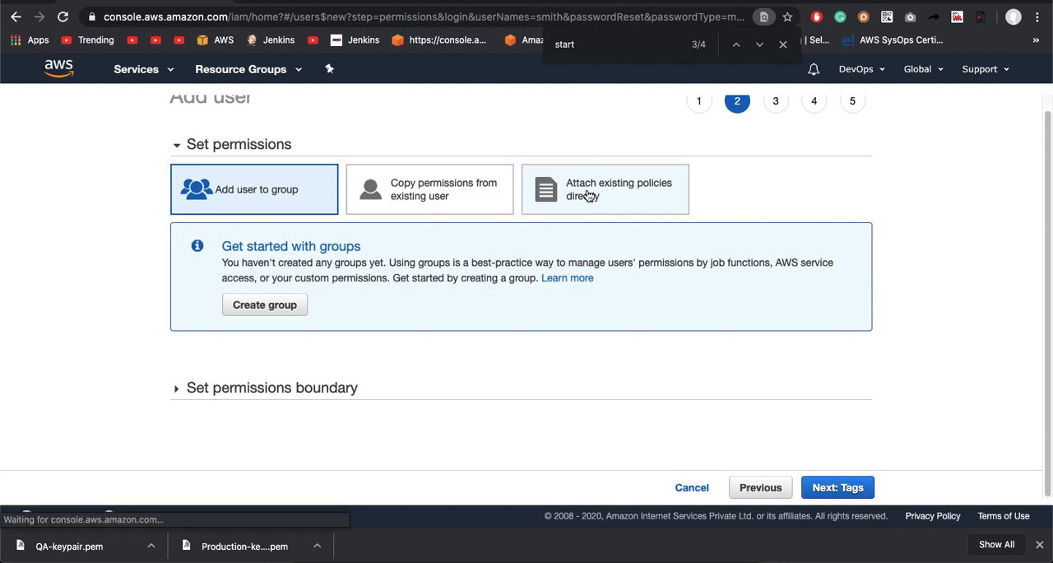
left_click(368, 141)
key("super+v")
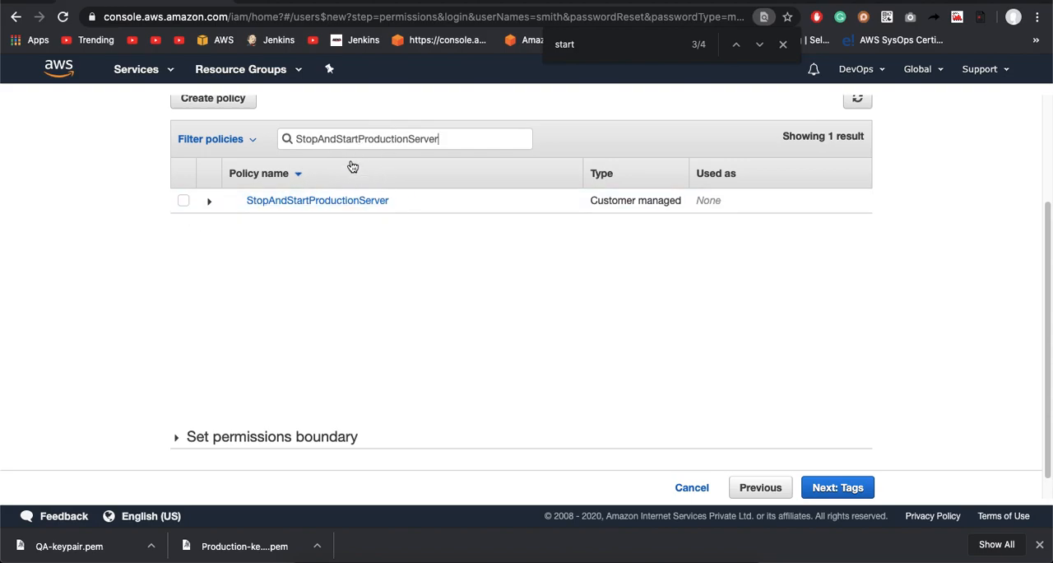
left_click(184, 203)
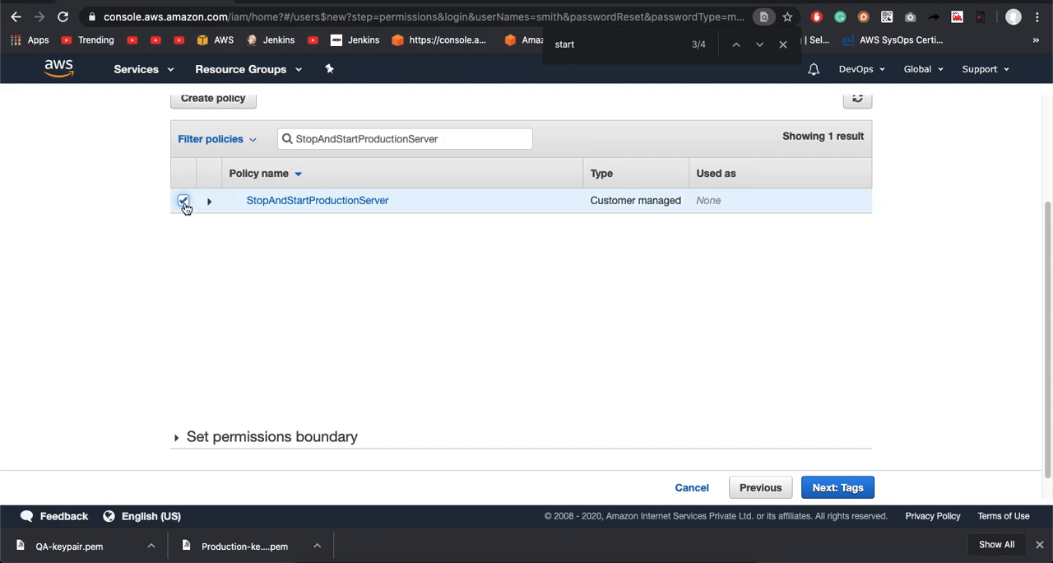
left_click(848, 488)
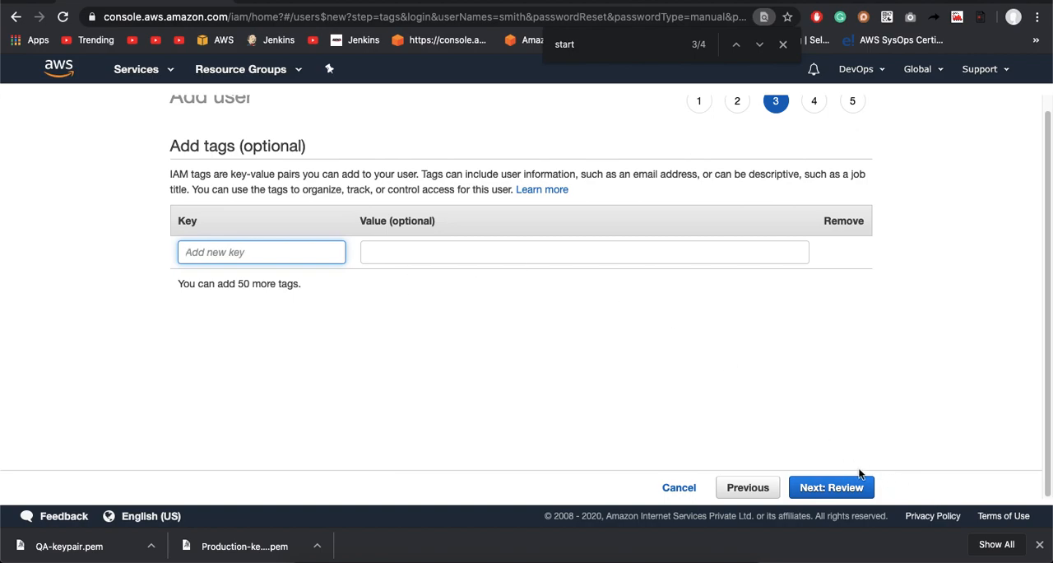
Step: Create the new user without any tags and return to the IAM users list
left_click(844, 490)
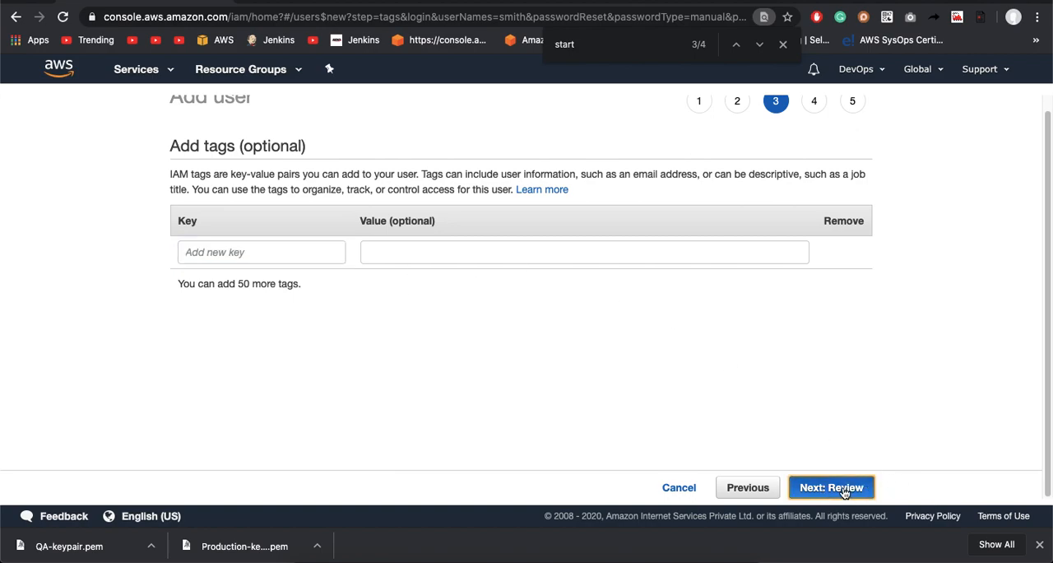
left_click(835, 488)
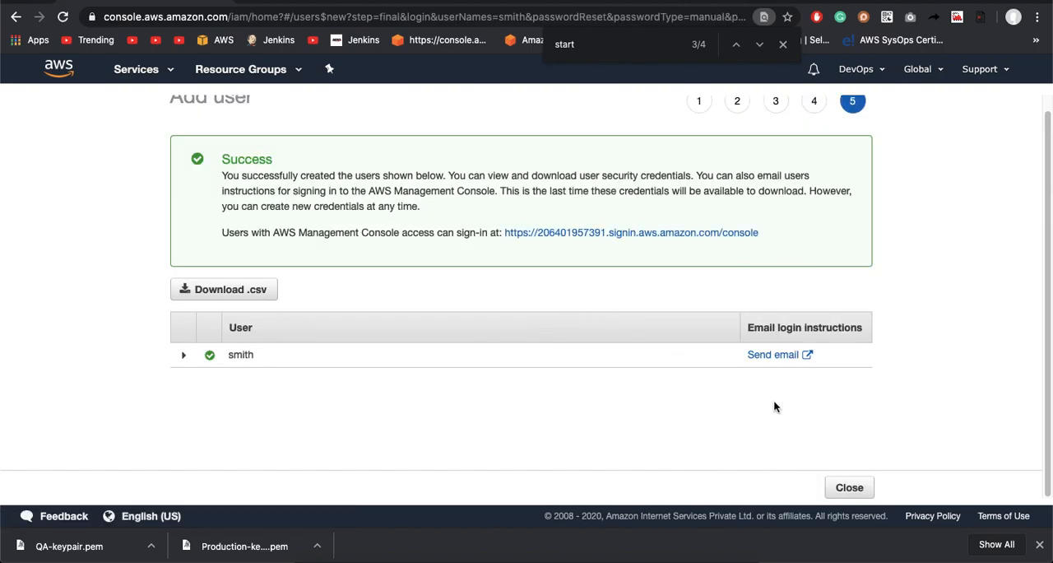
left_click(851, 488)
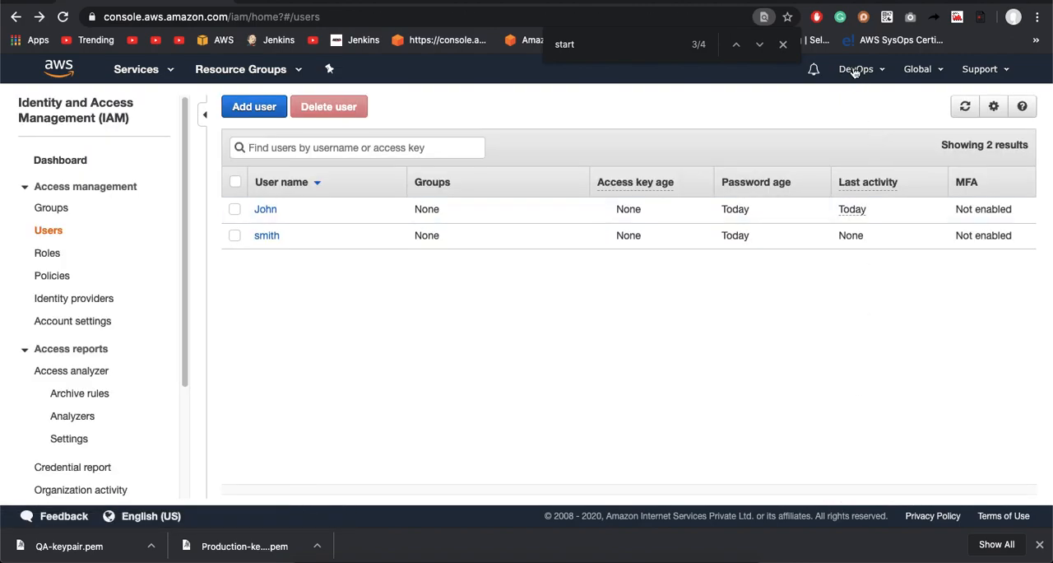
Step: Sign out of the root account and choose IAM user sign-in for the AWS console
left_click(856, 70)
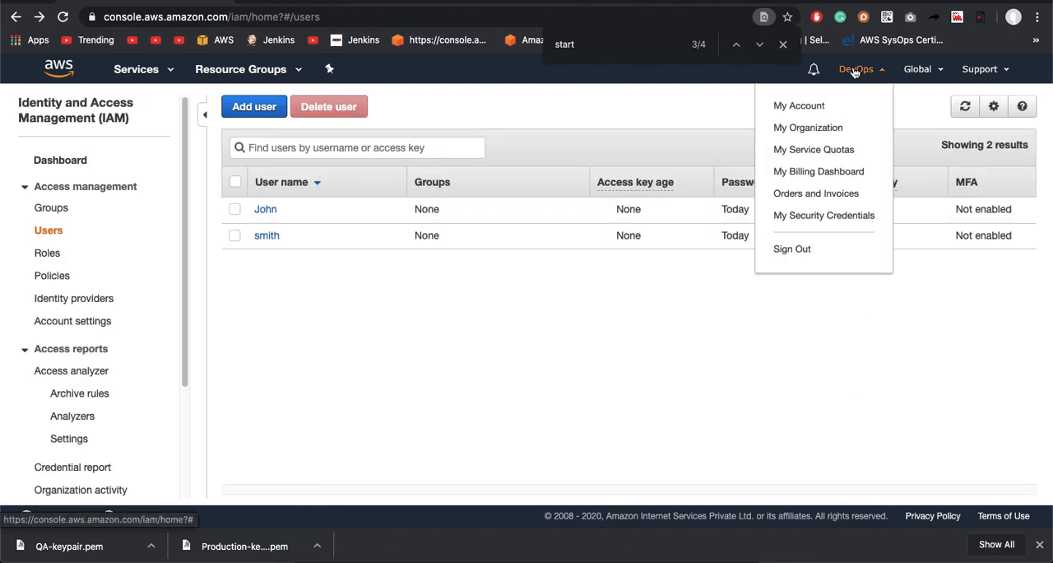
left_click(785, 247)
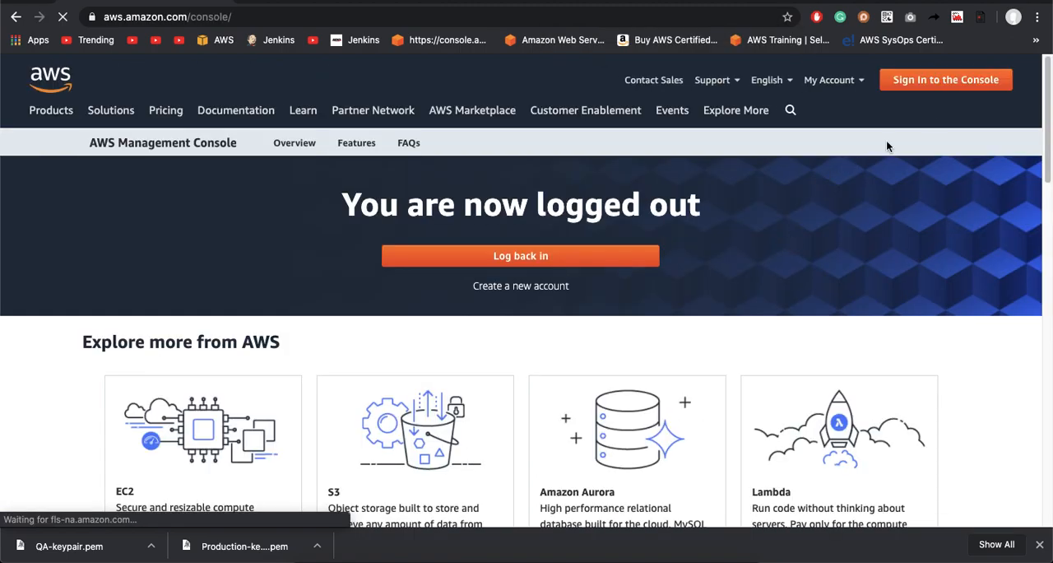
left_click(944, 83)
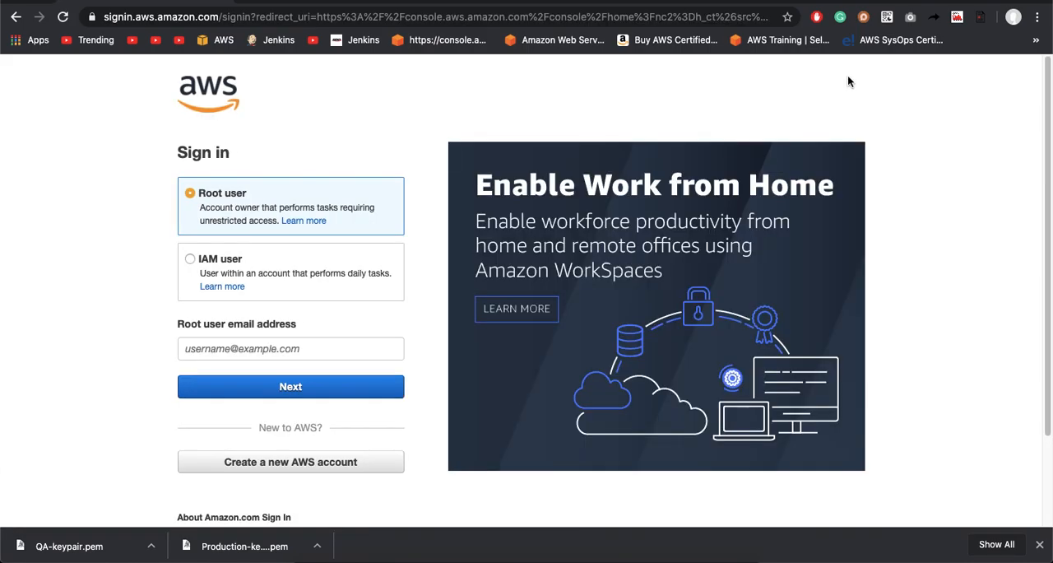
left_click(244, 271)
left_click(235, 348)
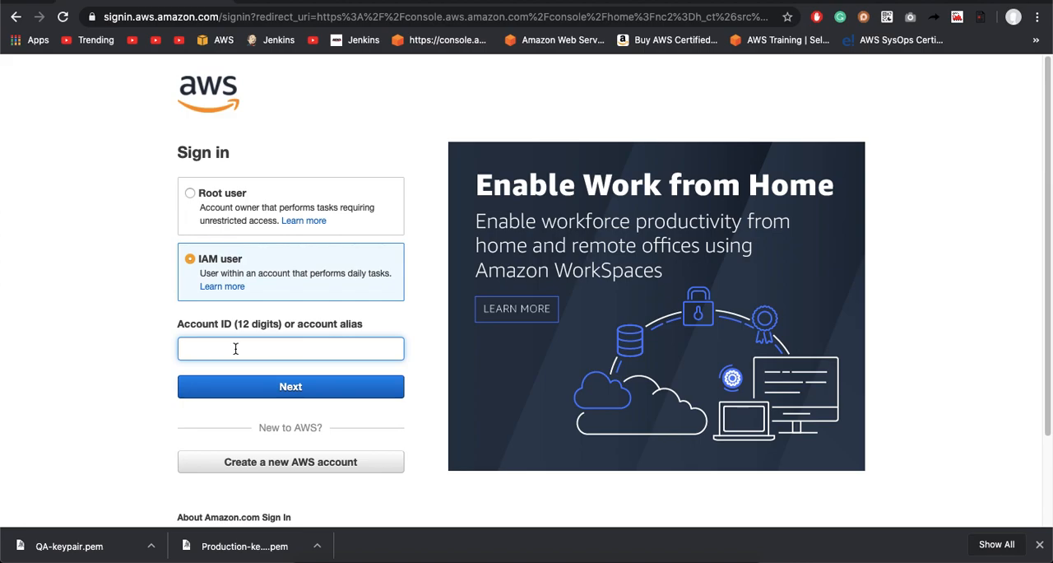
type("StopAndStartProductionServer")
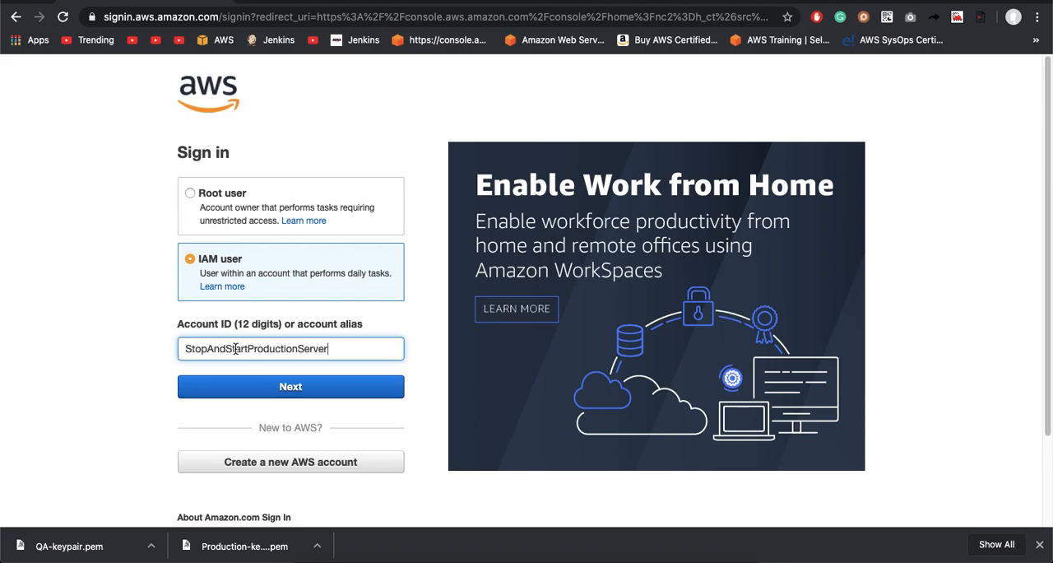
key("super+a")
key("BackSpace")
Step: Copy the account ID from the sign-in URL in the text editor notes and submit it on the AWS sign-in page
key("super+Tab")
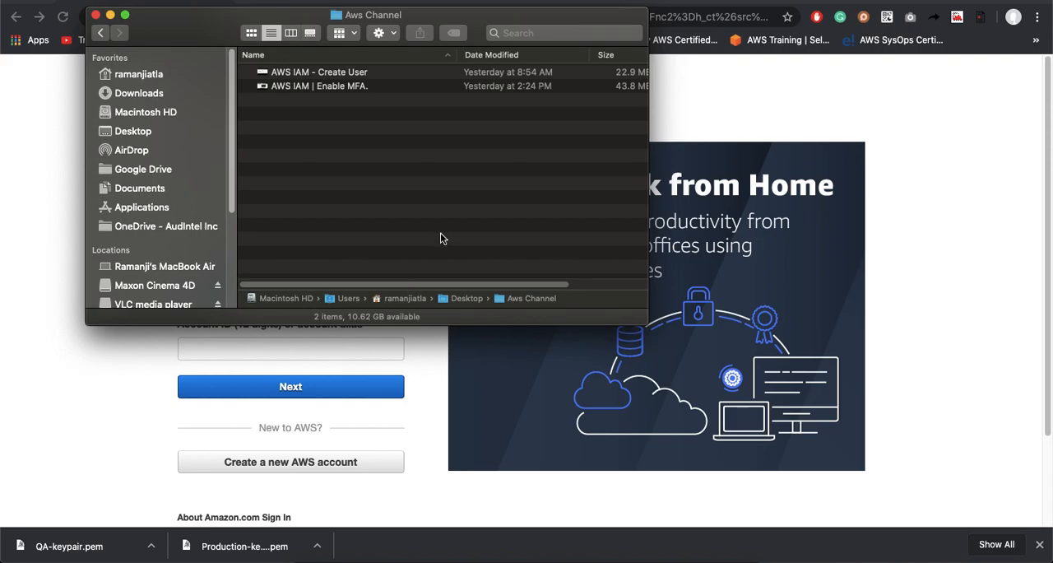
key("super+Tab")
key("super+Tab")
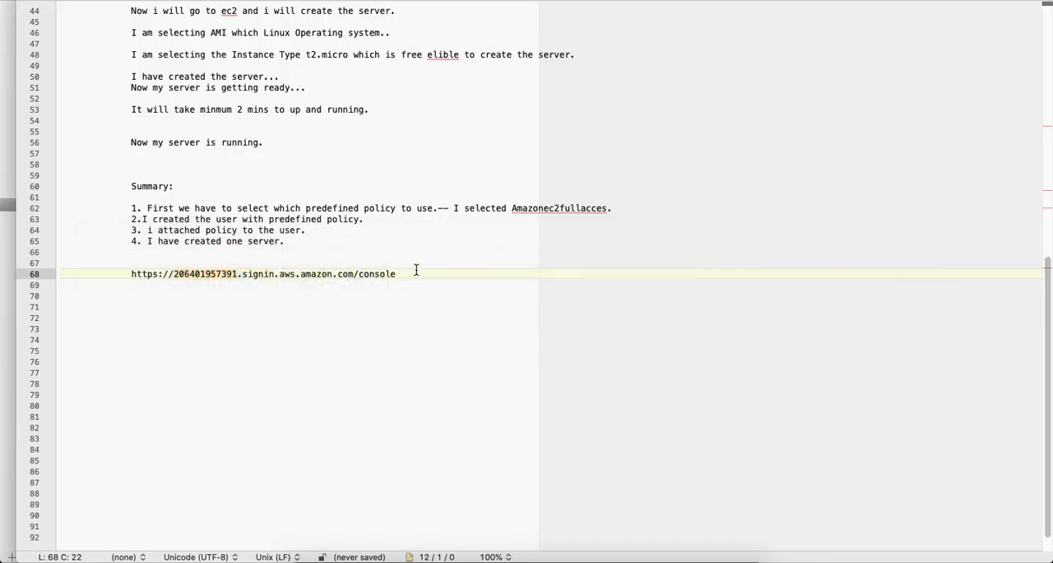
key("super+Tab")
key("super+Tab")
key("super+v")
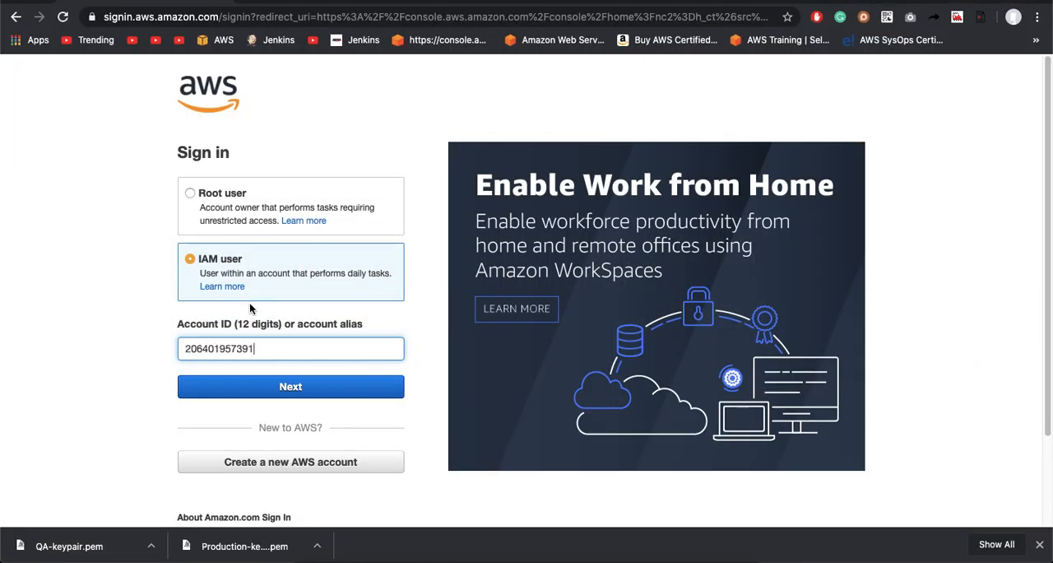
left_click(259, 386)
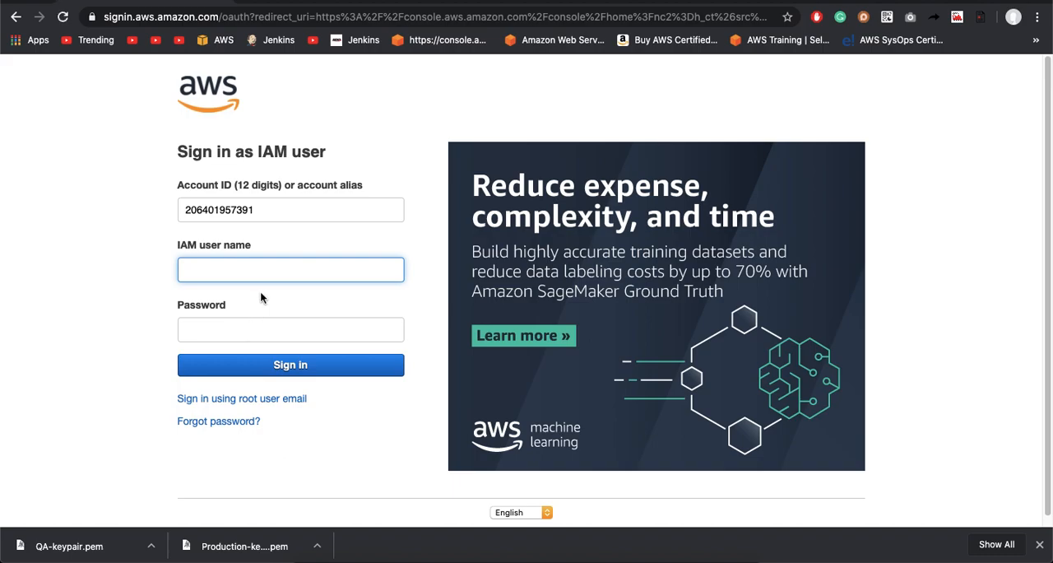
Step: Enter the new IAM user's name and password and sign in
type("smith")
key("Tab")
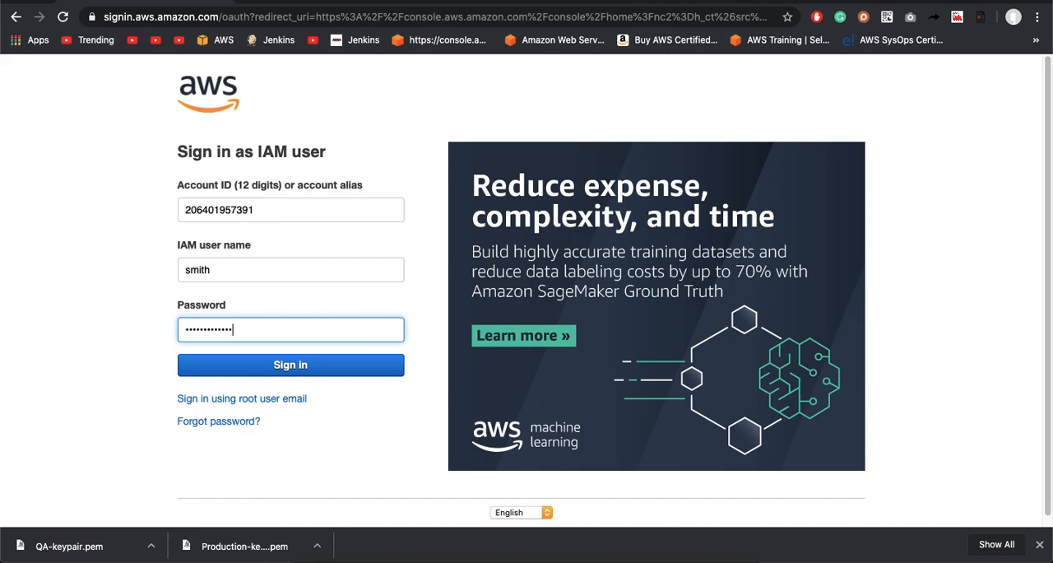
left_click(267, 370)
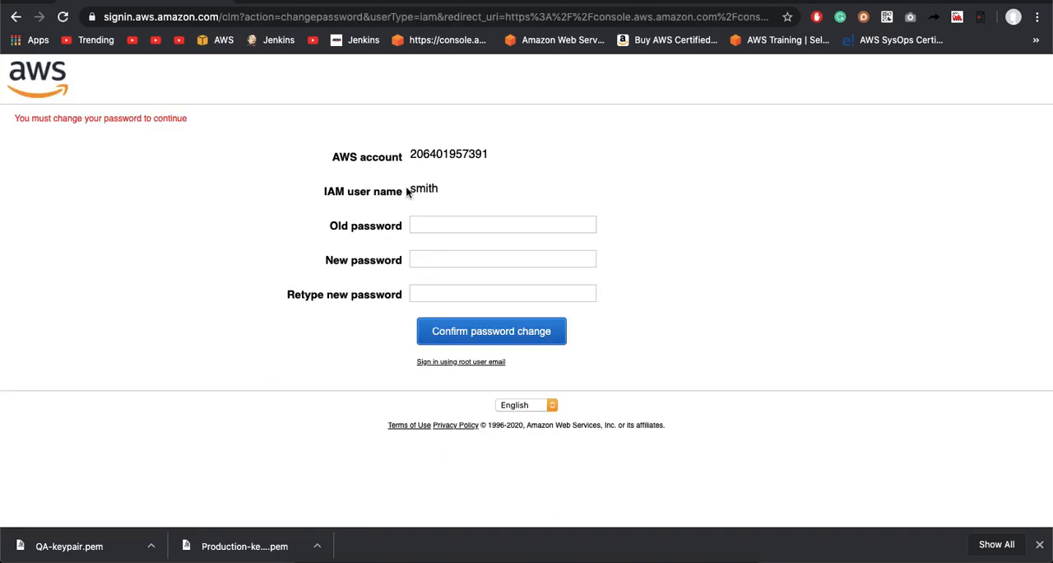
Step: Enter the old password, set and retype a new password for the IAM user, and confirm the change
left_click(434, 228)
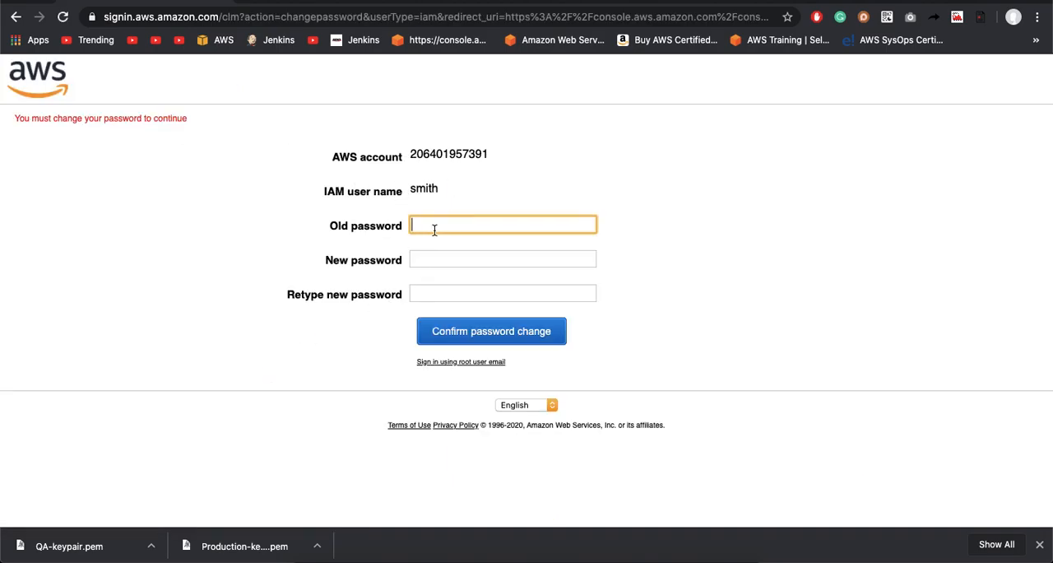
type("**************")
key("Tab")
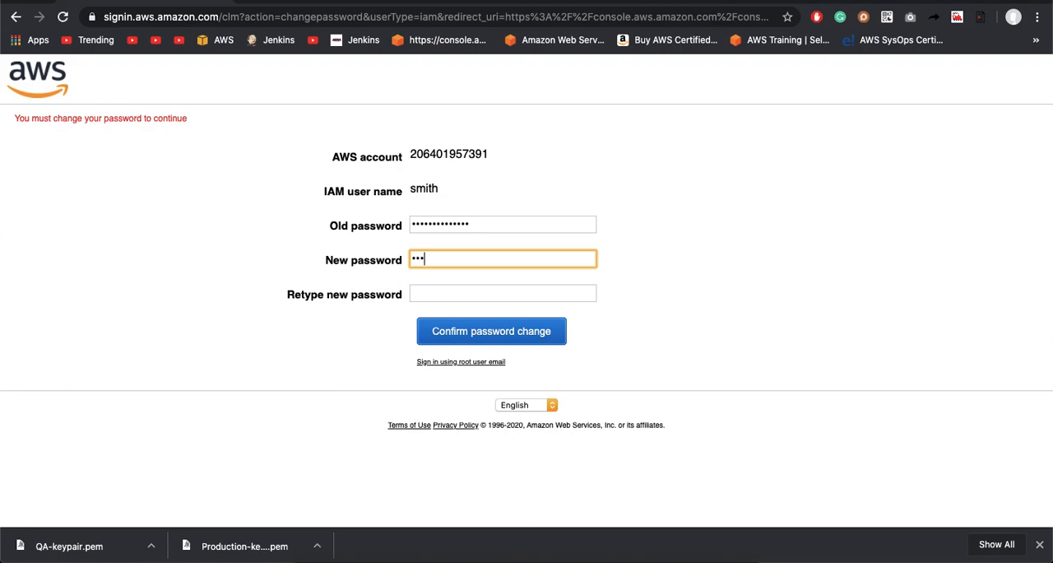
type("***************")
key("Tab")
type("*****")
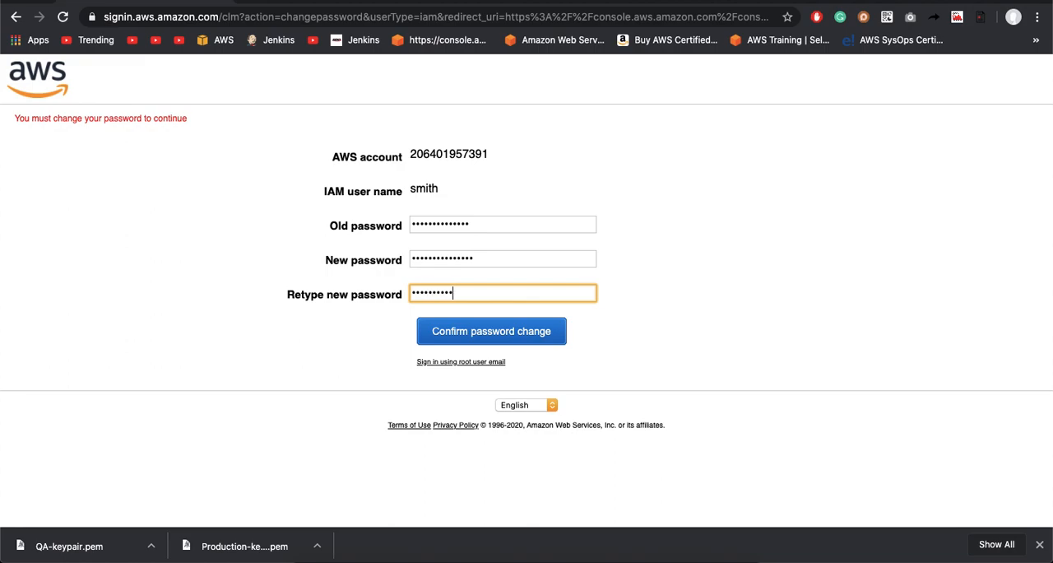
left_click(493, 333)
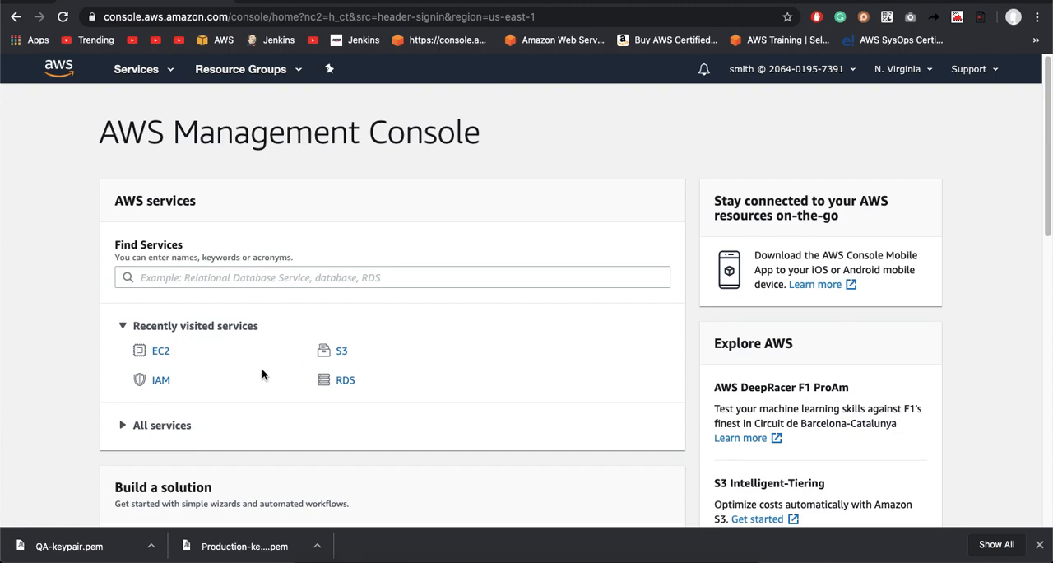
Step: Open the running EC2 instances and try to stop the QA instance, highlighting the authorization failure text before closing the dialog
left_click(165, 353)
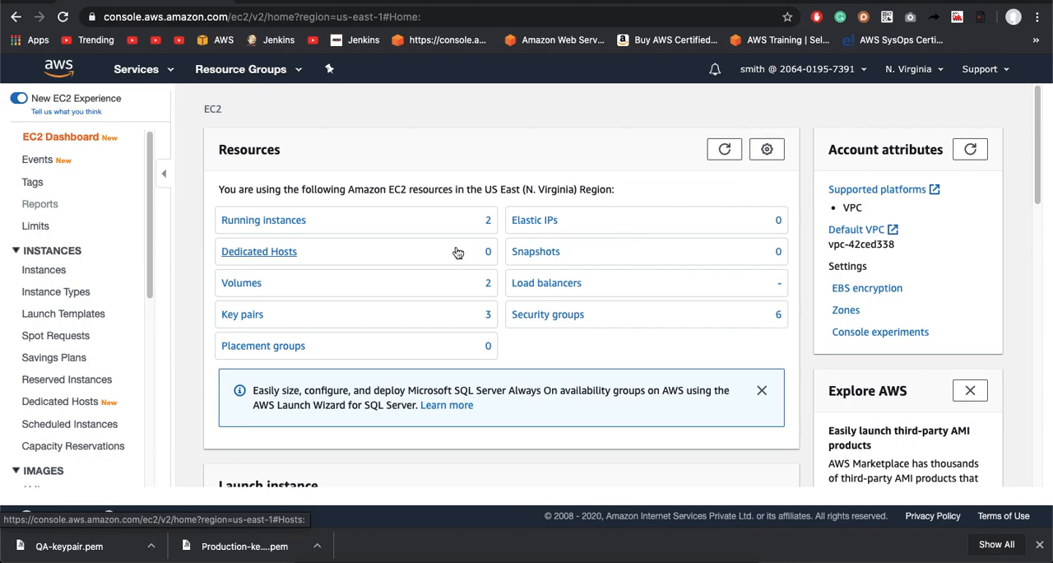
left_click(284, 231)
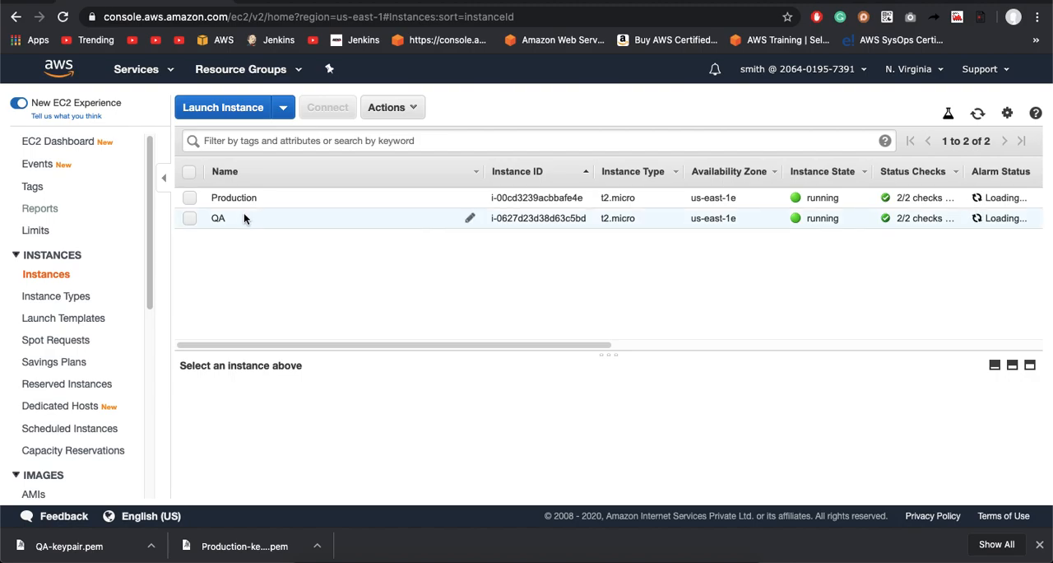
left_click(188, 219)
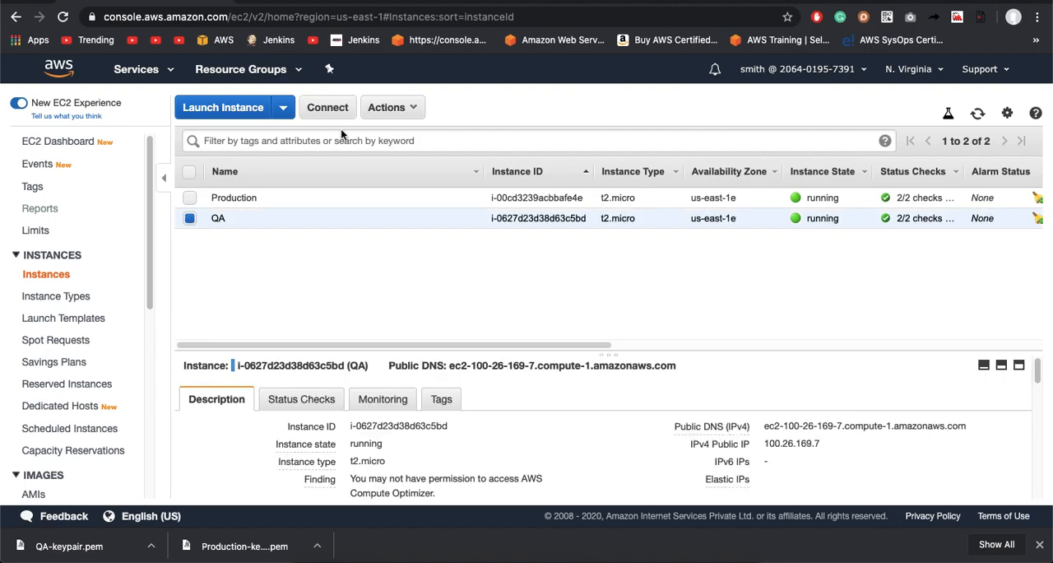
left_click(399, 107)
mouse_move(448, 205)
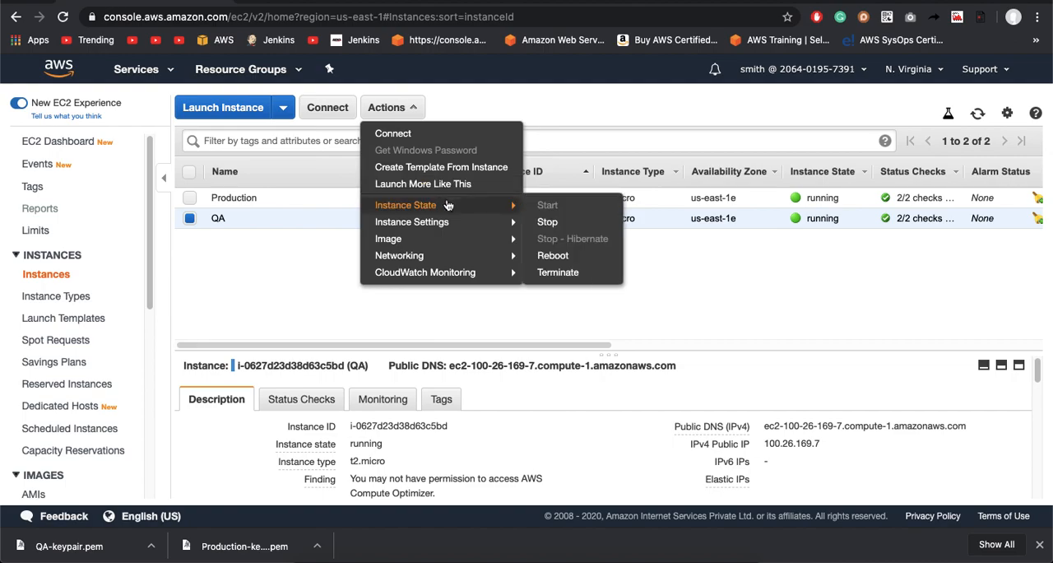
left_click(548, 222)
left_click(693, 383)
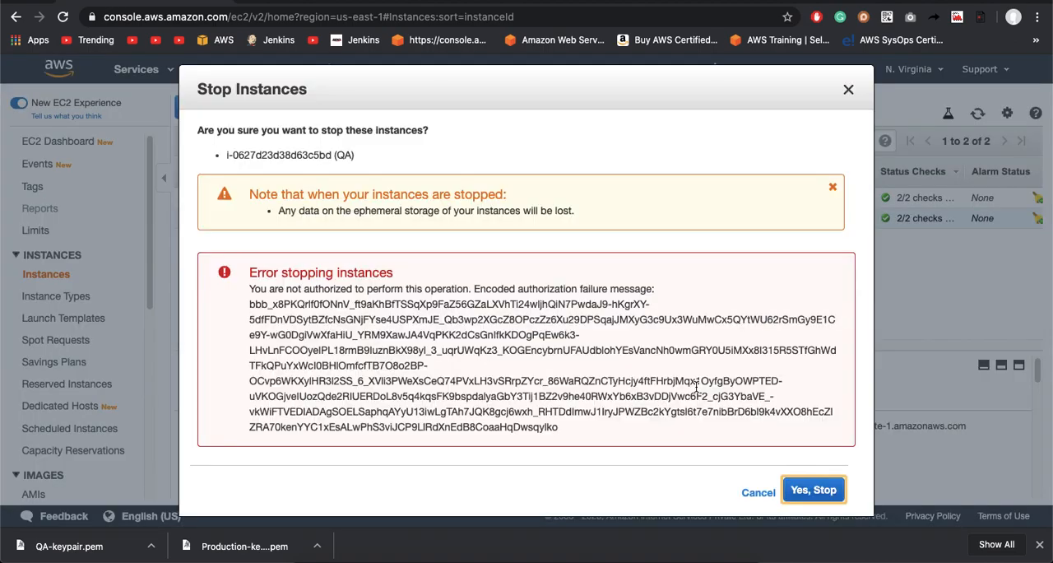
left_click_drag(249, 288, 844, 452)
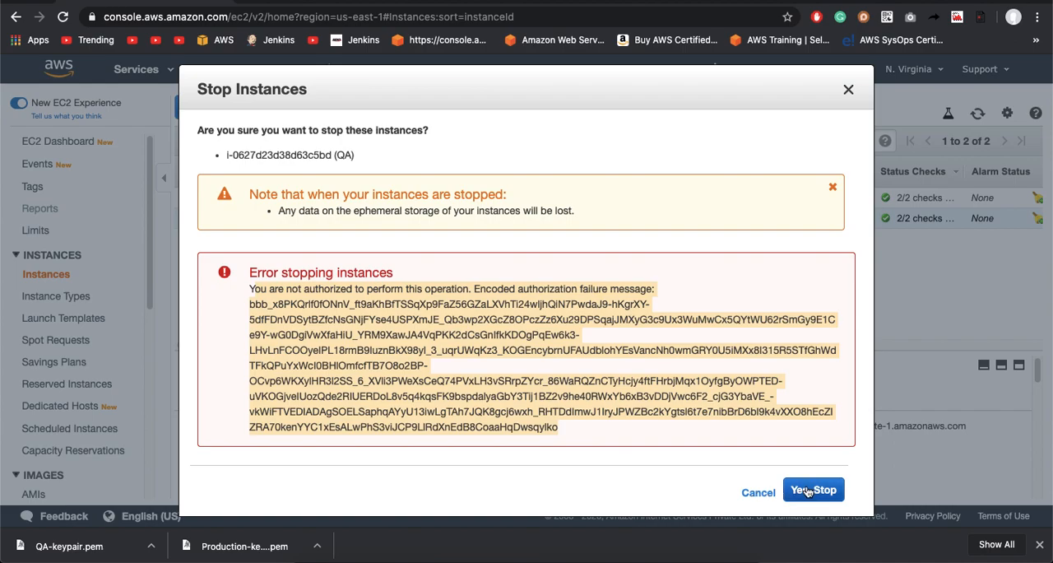
left_click(758, 492)
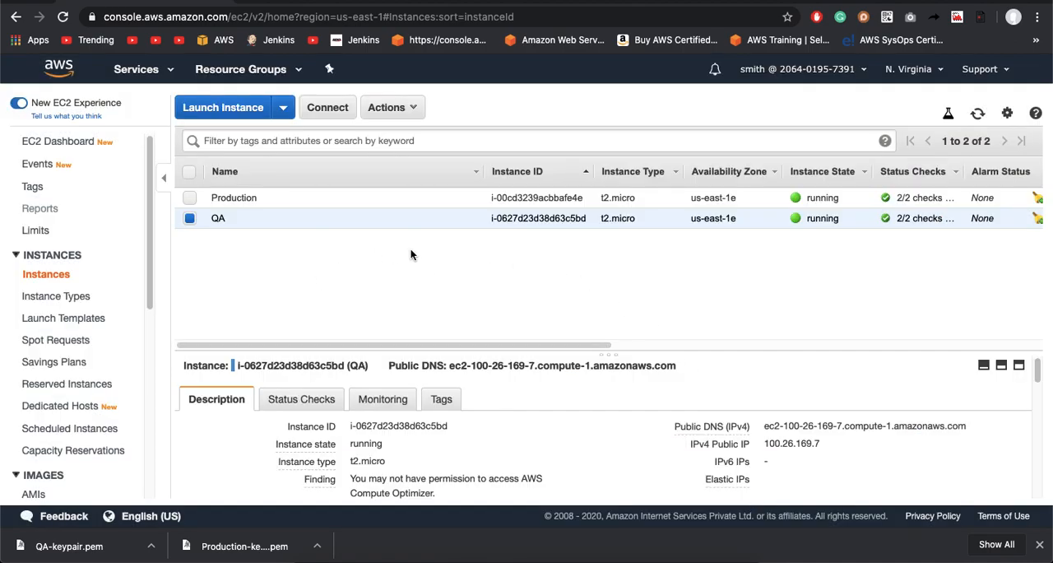
Step: Stop the Production instance alone and refresh the instance list
left_click(190, 198)
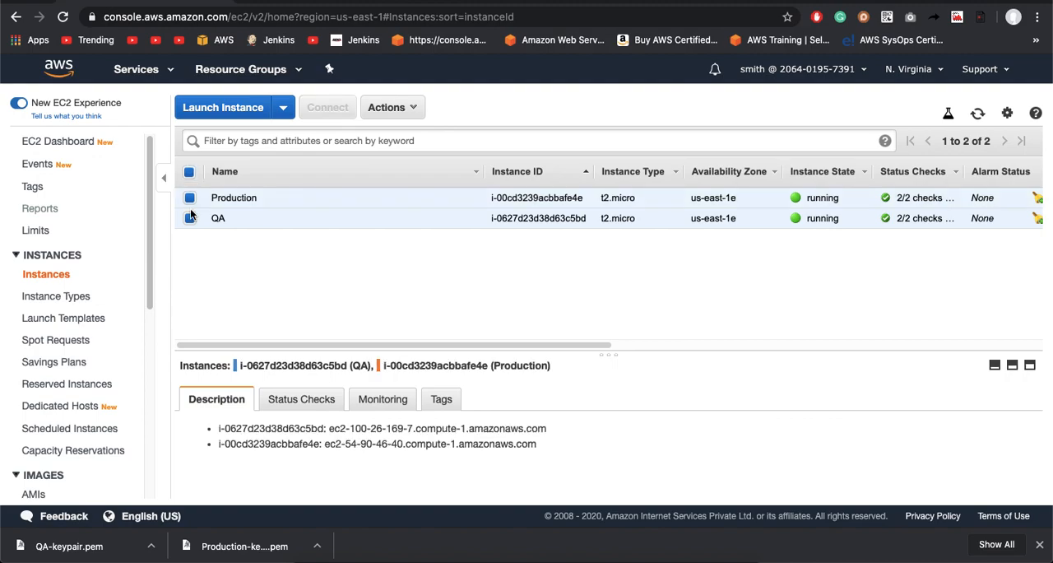
left_click(189, 218)
left_click(388, 110)
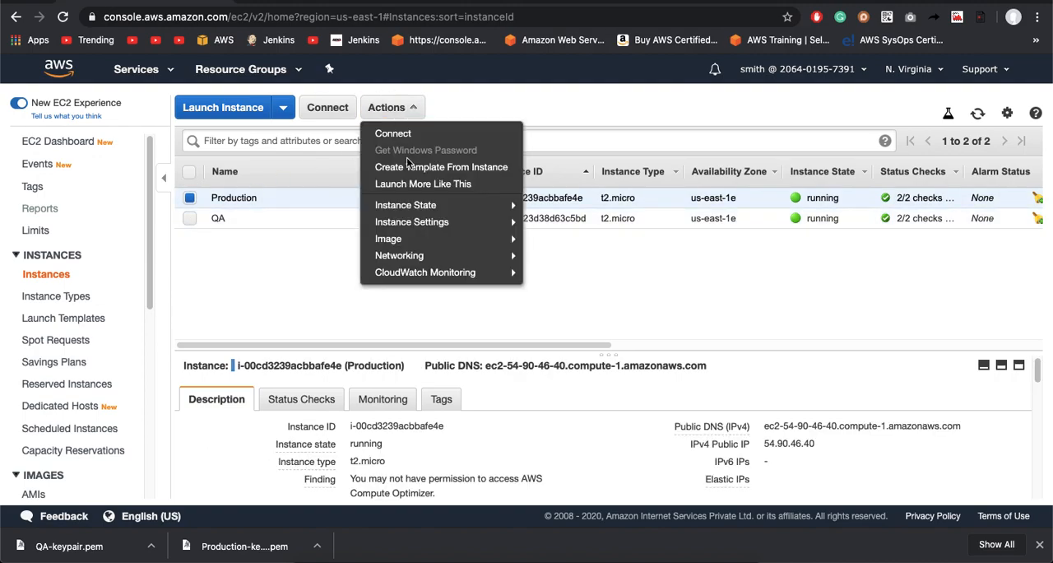
mouse_move(505, 212)
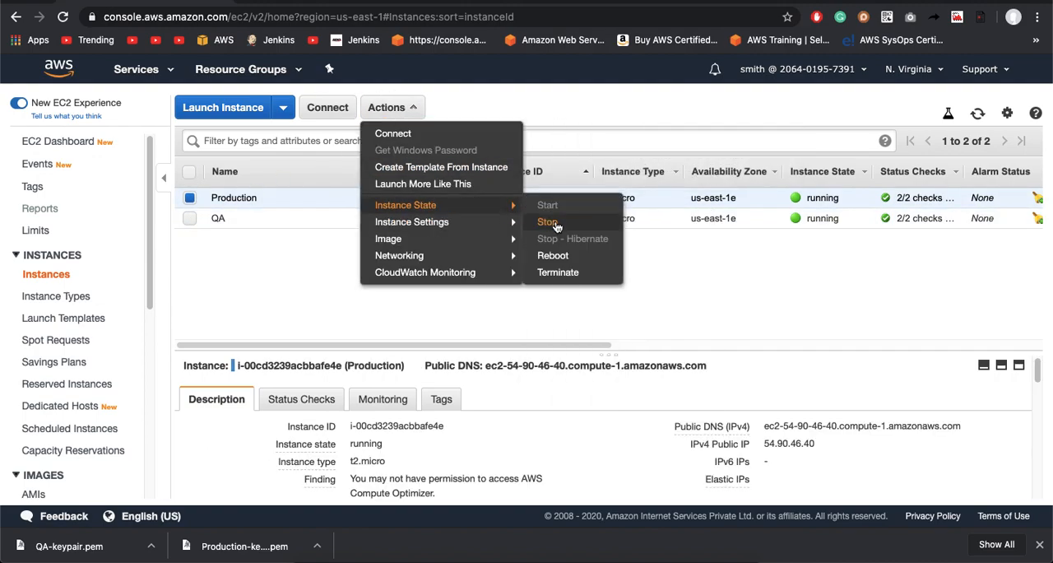
left_click(547, 222)
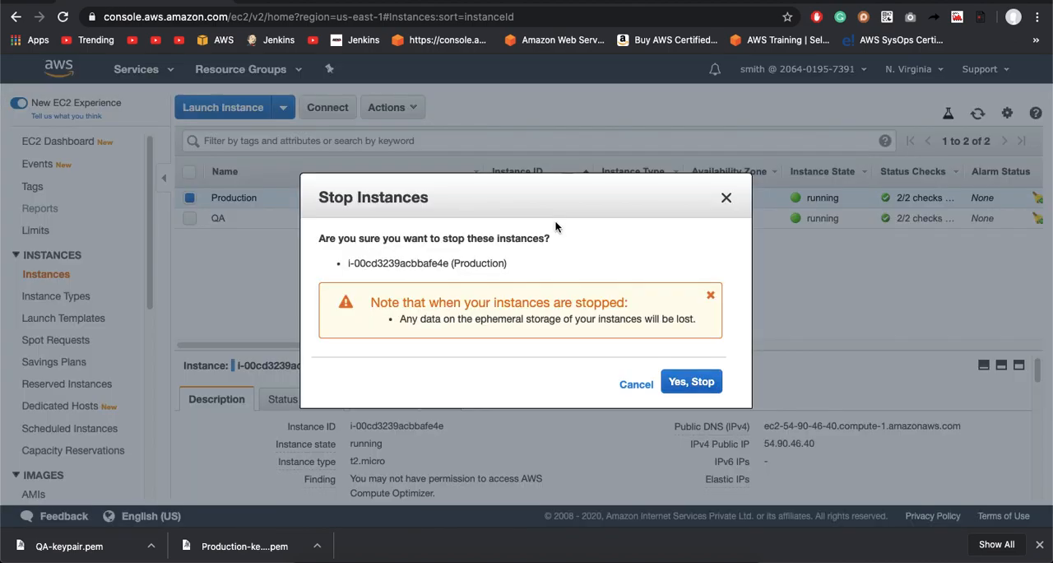
left_click(698, 386)
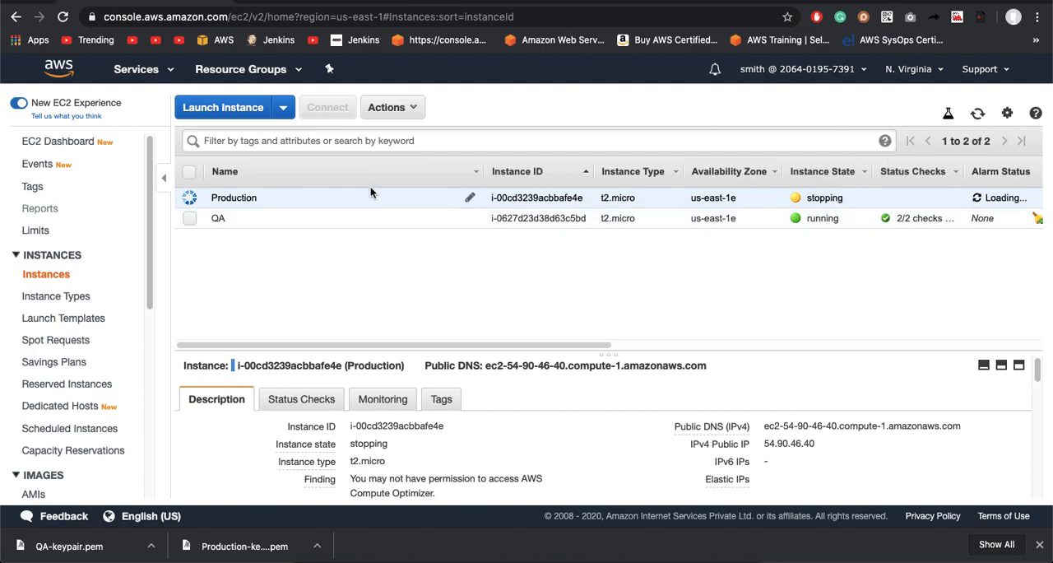
left_click(342, 225)
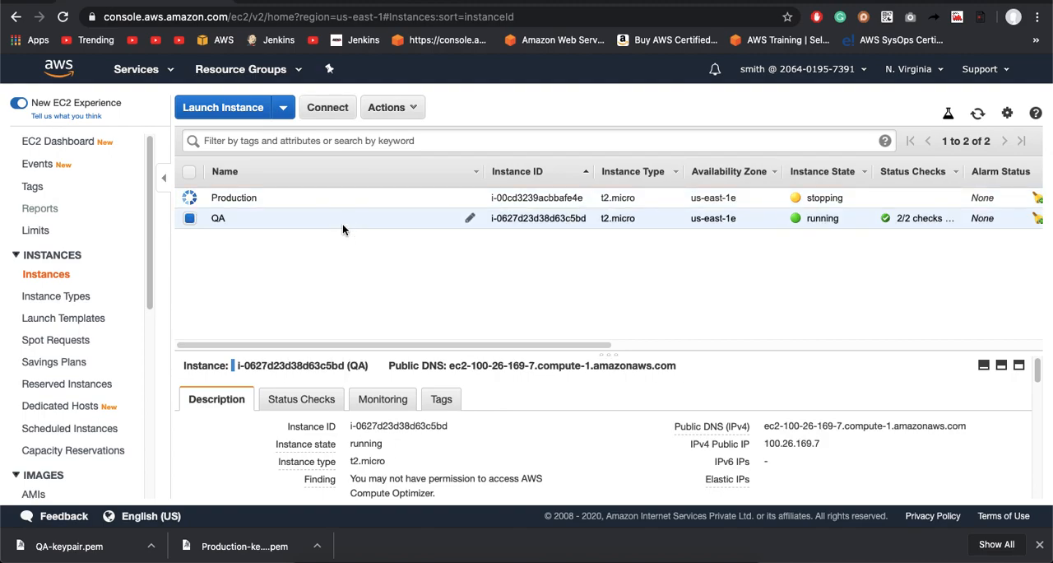
left_click(280, 198)
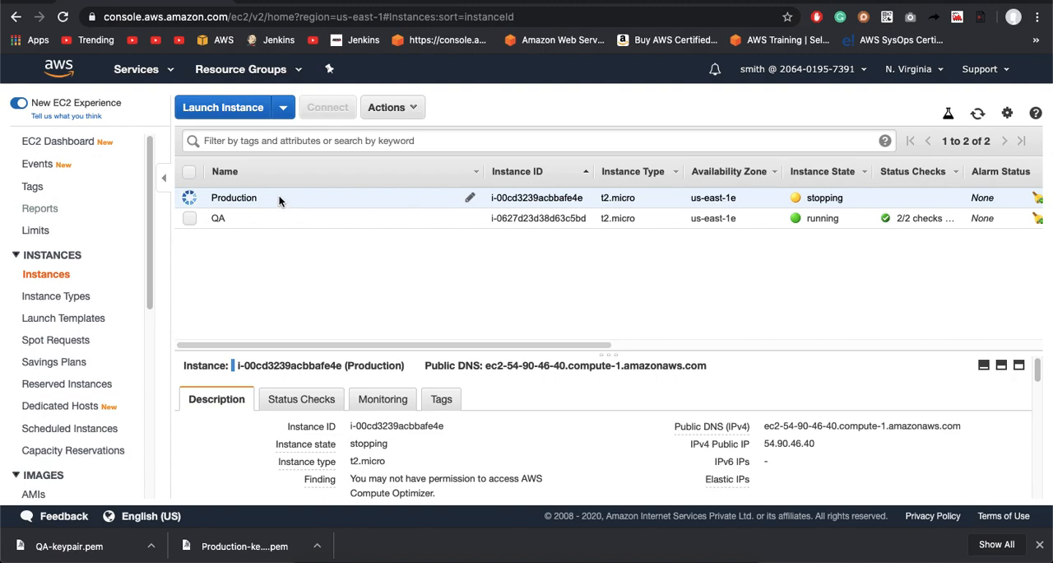
left_click(978, 115)
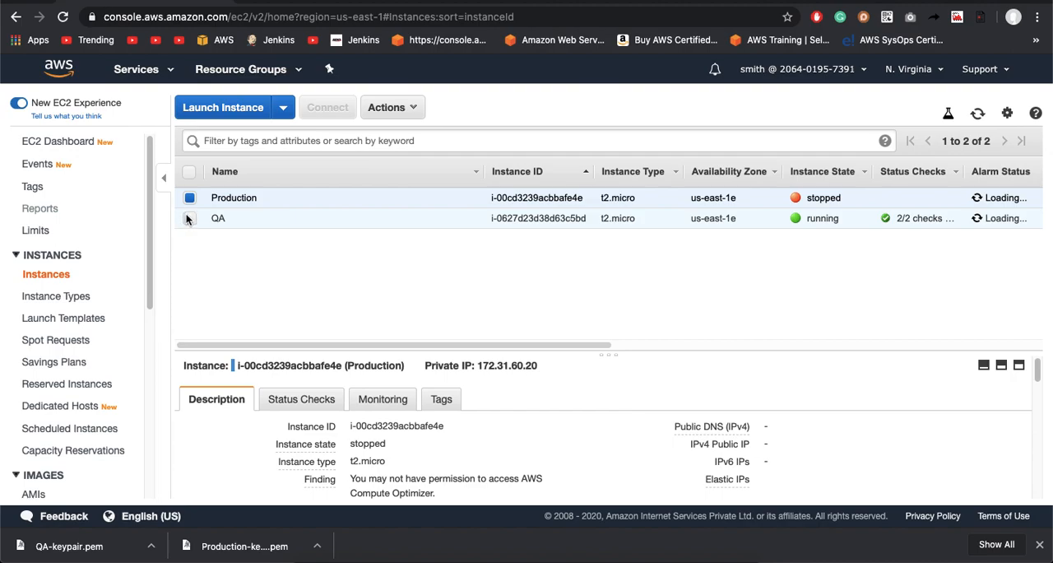
Step: Sign out of the IAM user and switch the AWS console sign-in to the root user
left_click(793, 73)
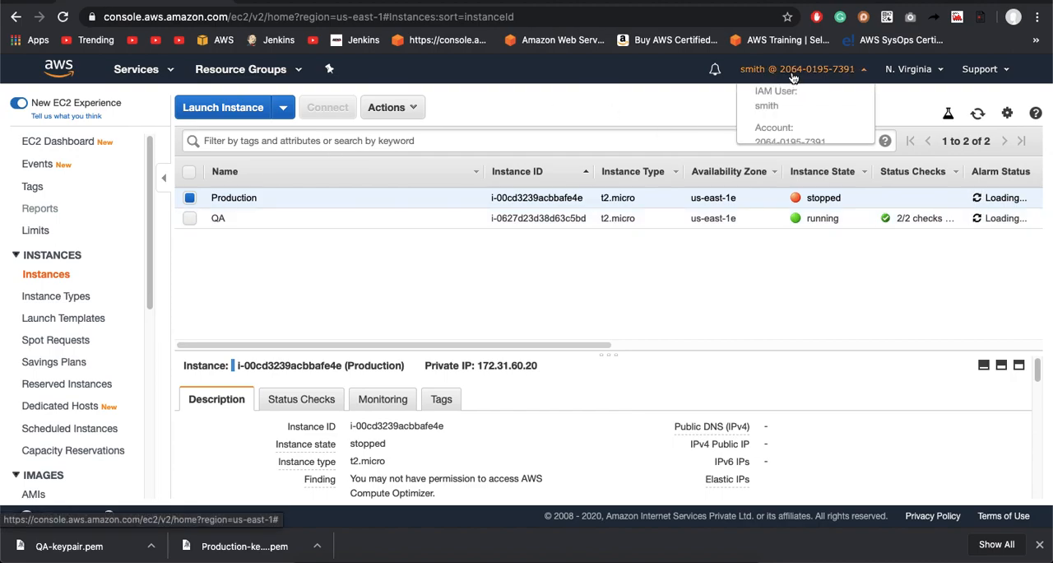
left_click(773, 356)
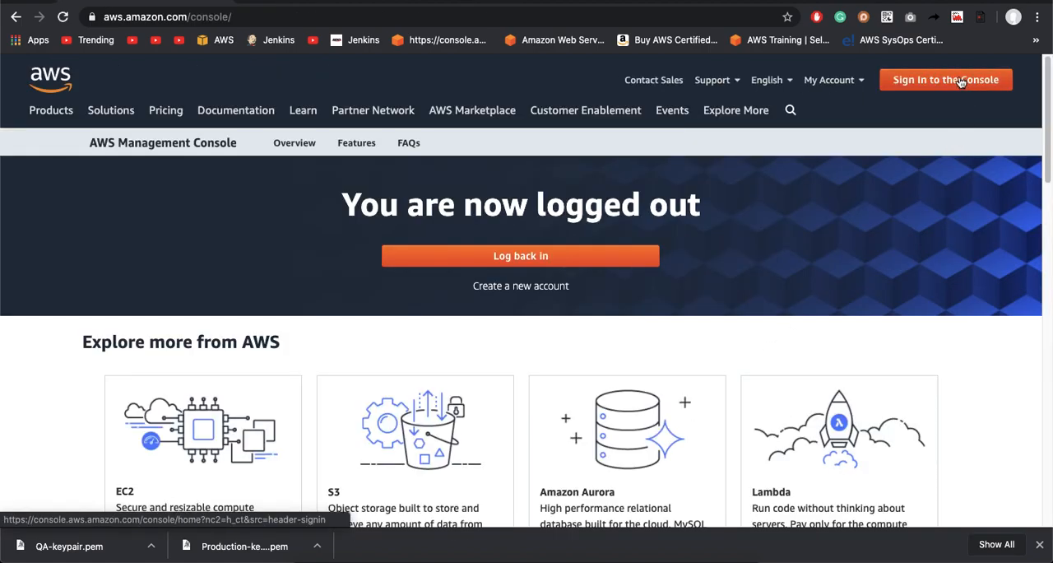
left_click(961, 82)
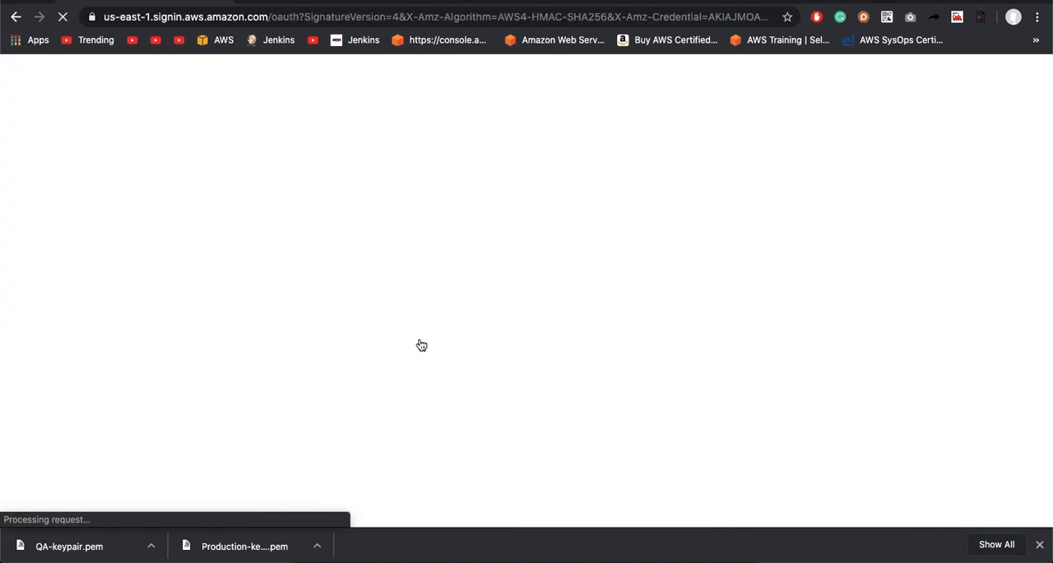
left_click(242, 210)
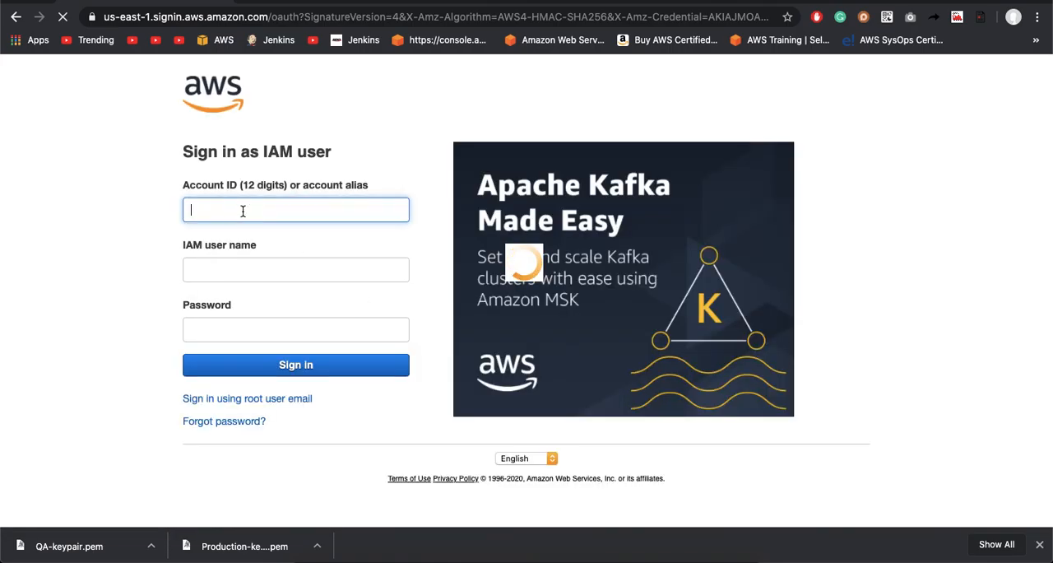
left_click(219, 400)
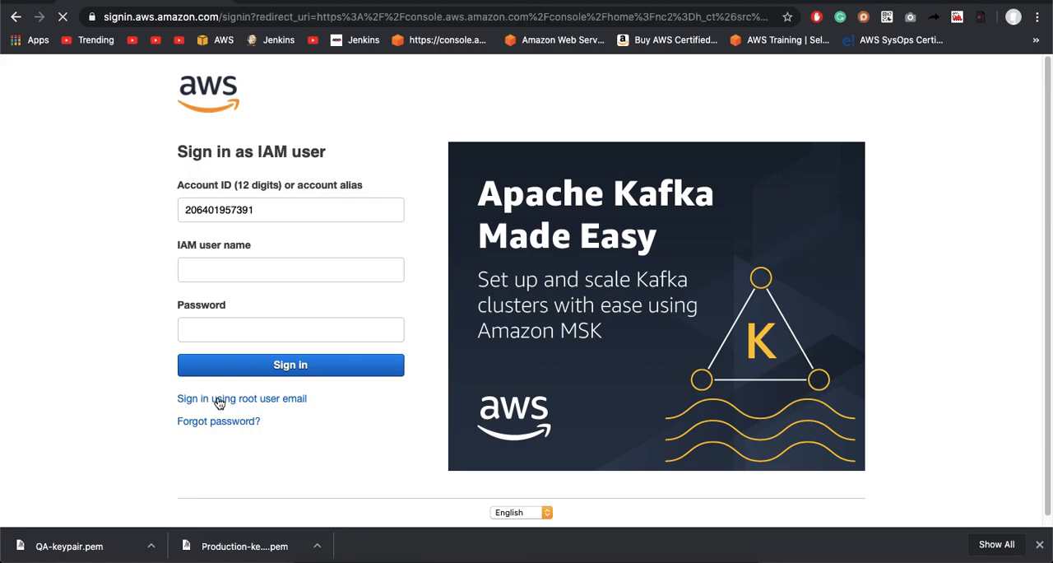
left_click(247, 283)
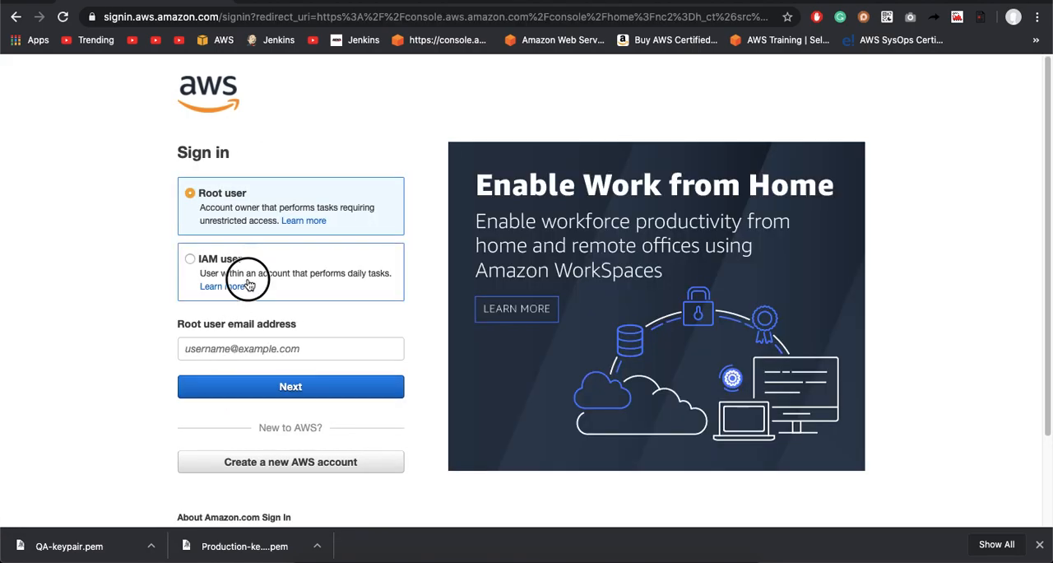
left_click(253, 210)
Step: Enter the root user's e-mail address and password and sign in to the console
left_click(242, 347)
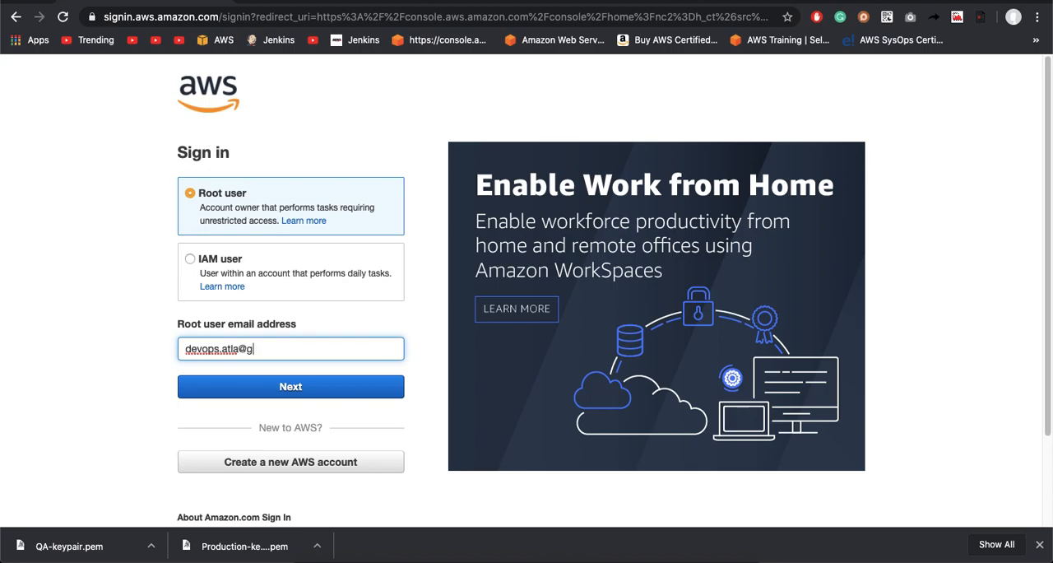
left_click(240, 386)
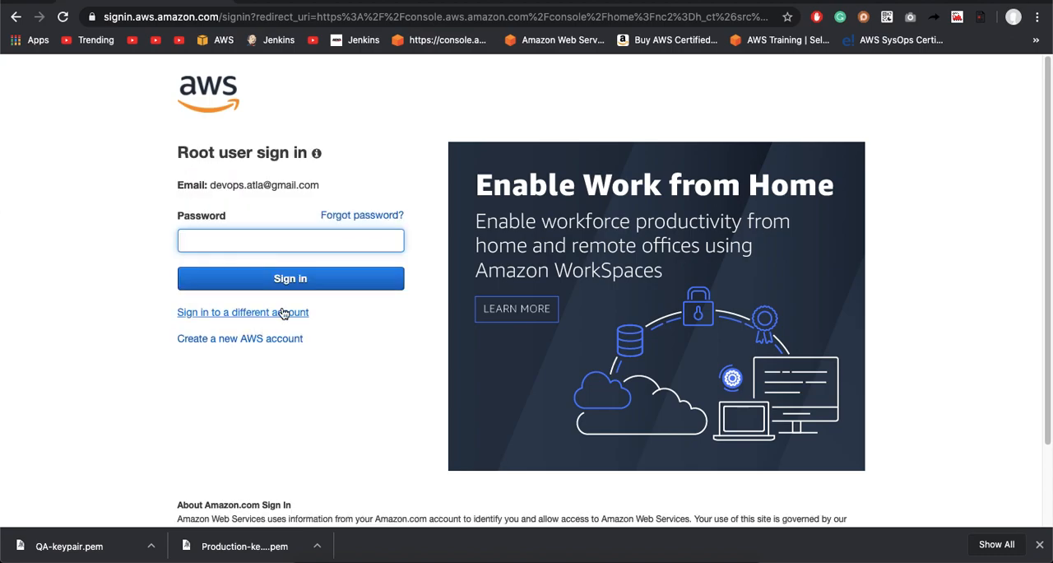
type("••")
key("Return")
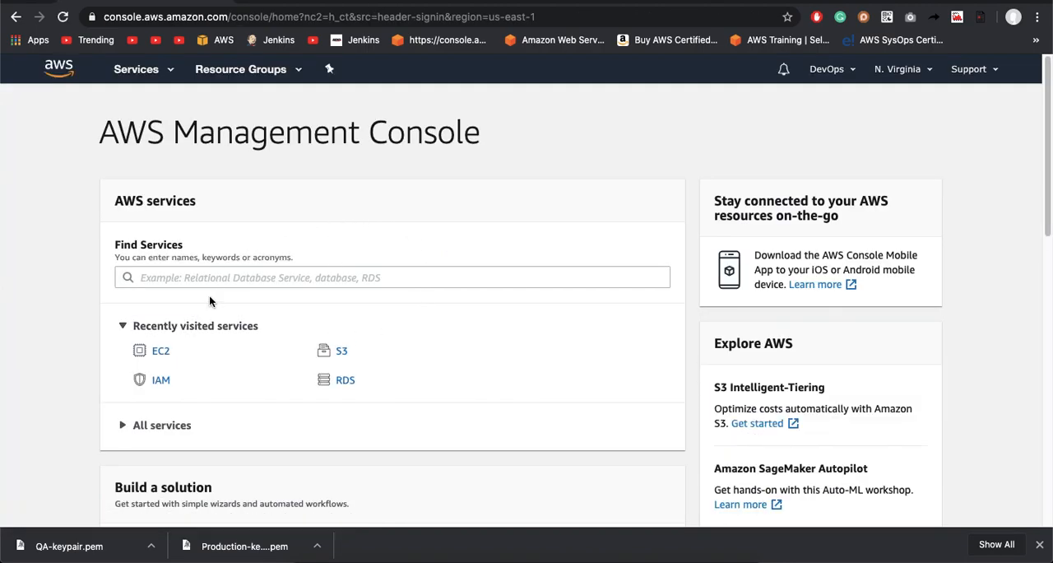
Step: Find the IAM service and open its list of policies
left_click(237, 278)
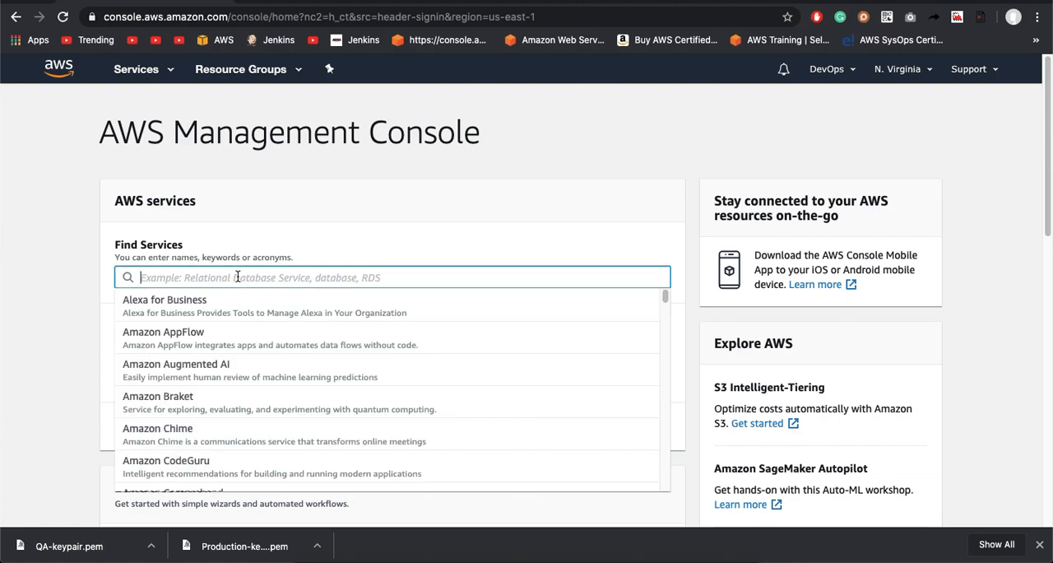
type("IAM")
left_click(230, 301)
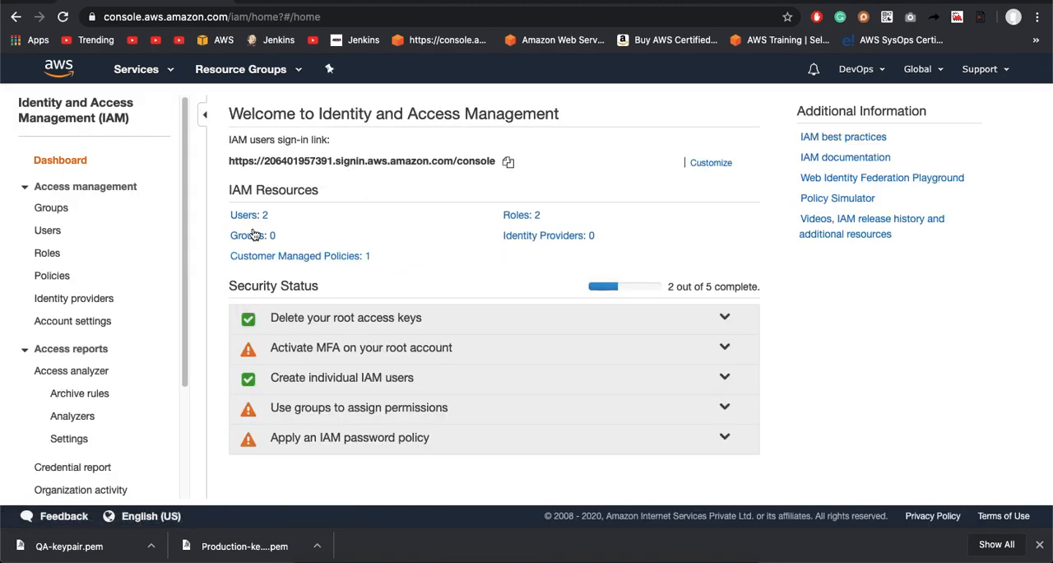
left_click(66, 278)
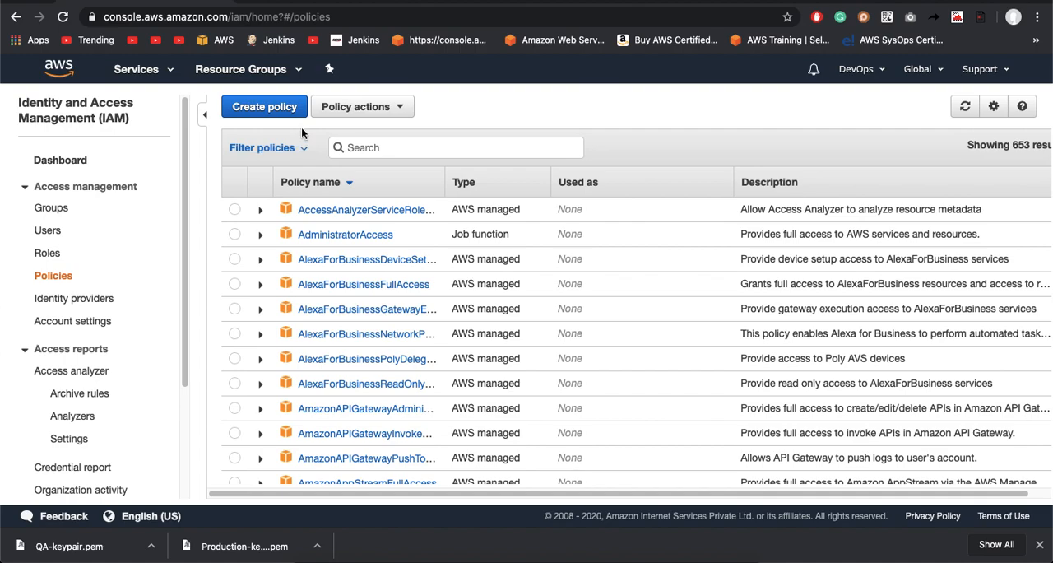
Step: Start creating a new policy in the visual editor and search for s3 as its service
left_click(265, 108)
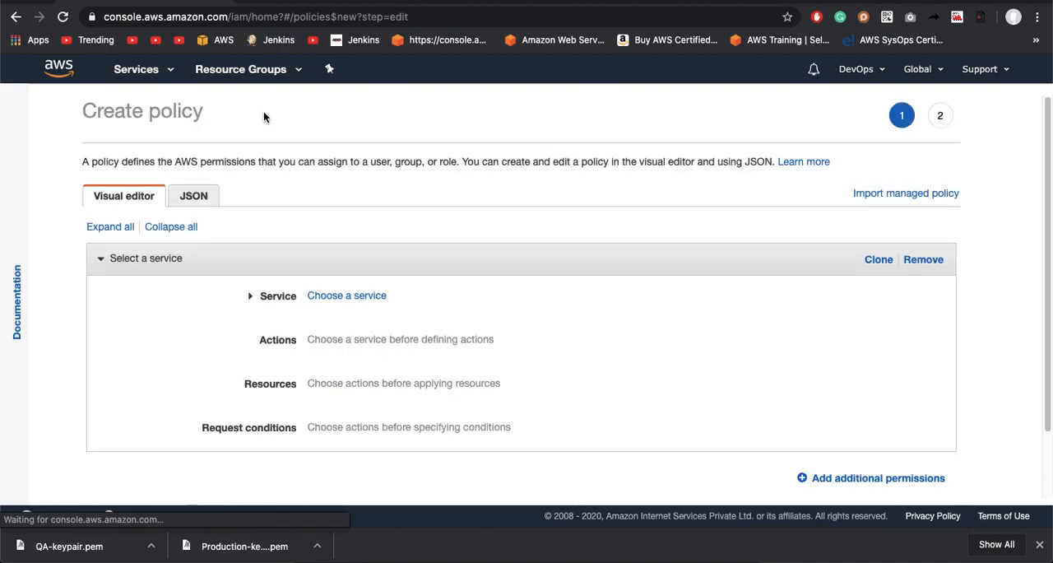
left_click(336, 294)
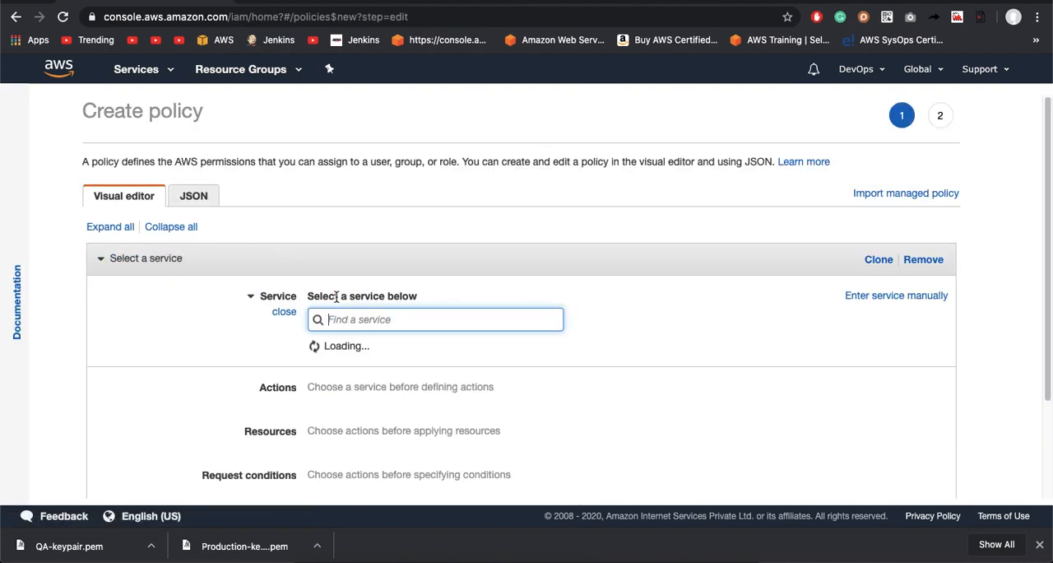
type("s3")
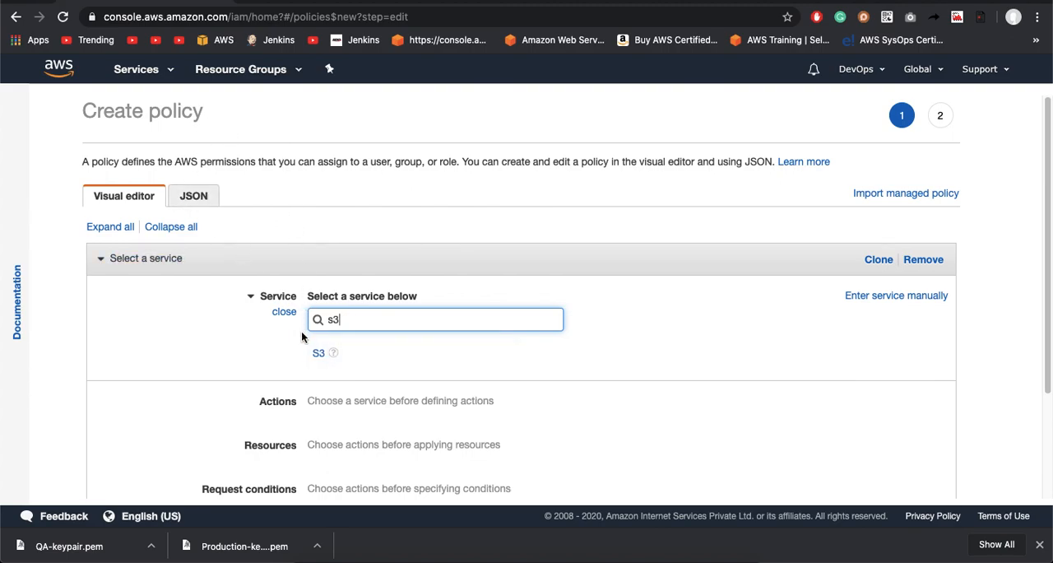
Step: Switch to the S3 service and start creating a new bucket
left_click(138, 70)
type("s3")
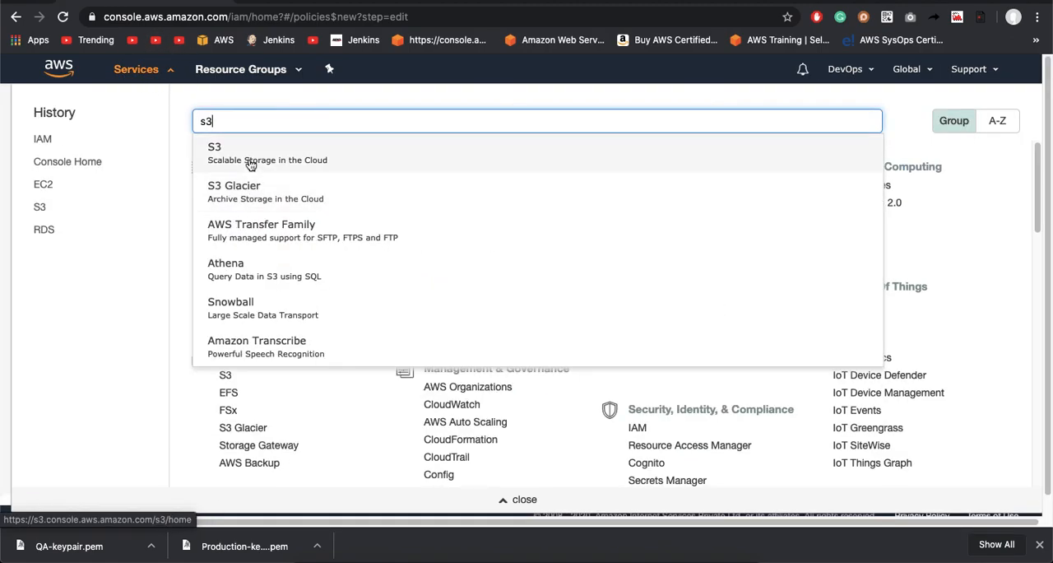
left_click(251, 164)
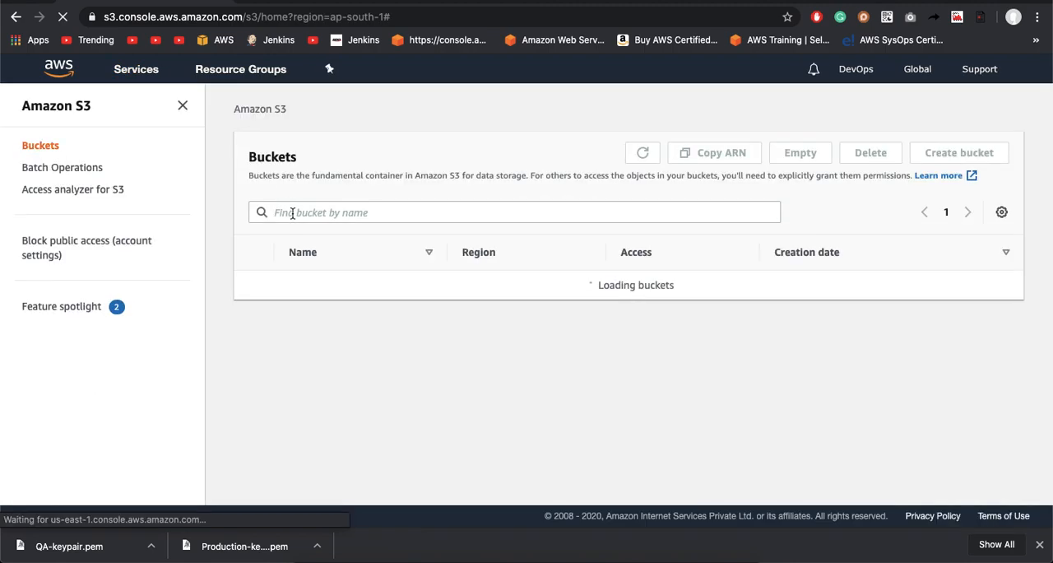
left_click(634, 338)
Step: Enter devops1204 as the bucket name, then replace it with devops-Prod
left_click(207, 251)
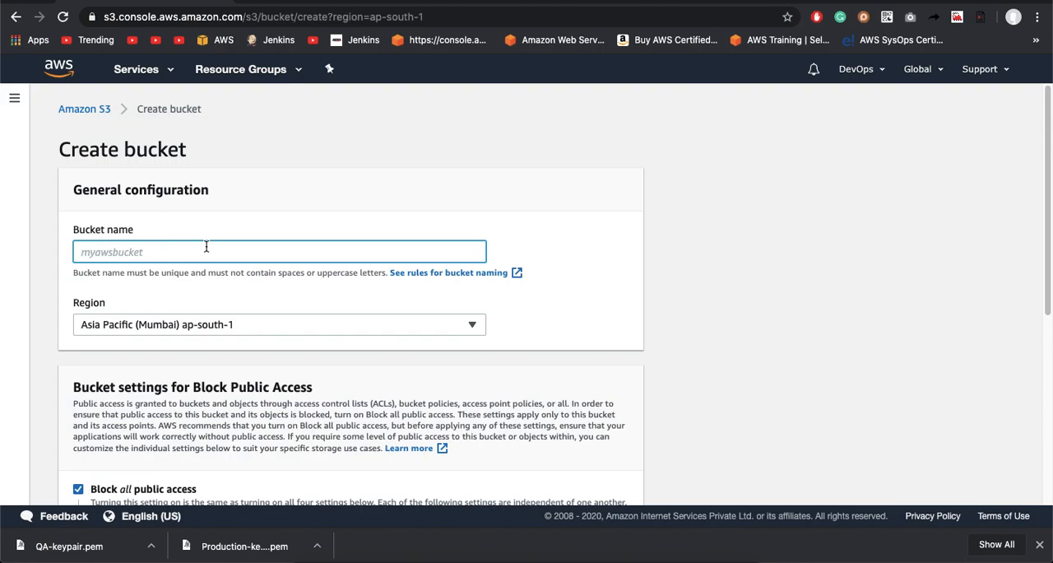
type("devops1204")
left_click(233, 288)
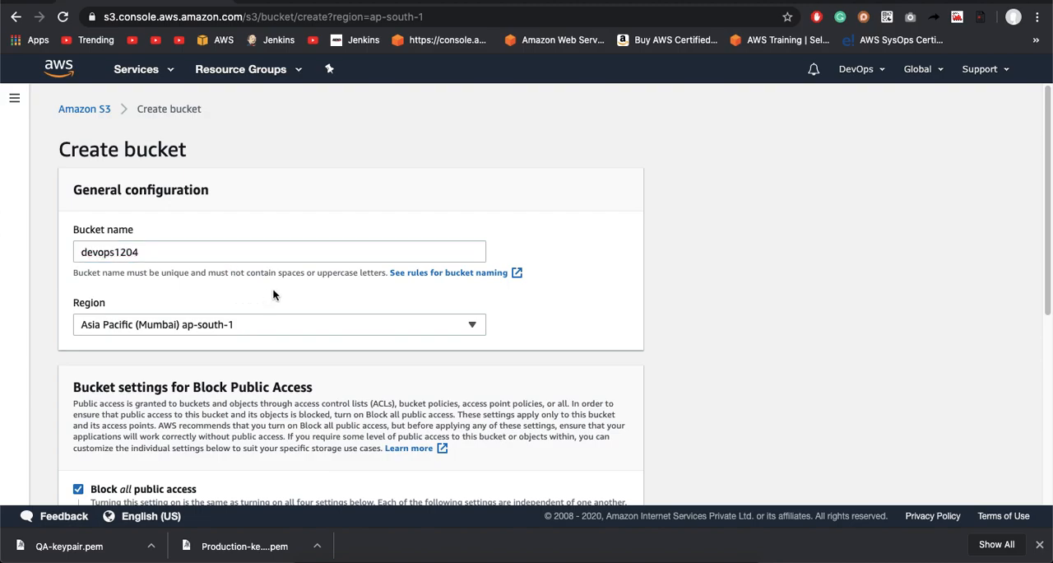
left_click(166, 255)
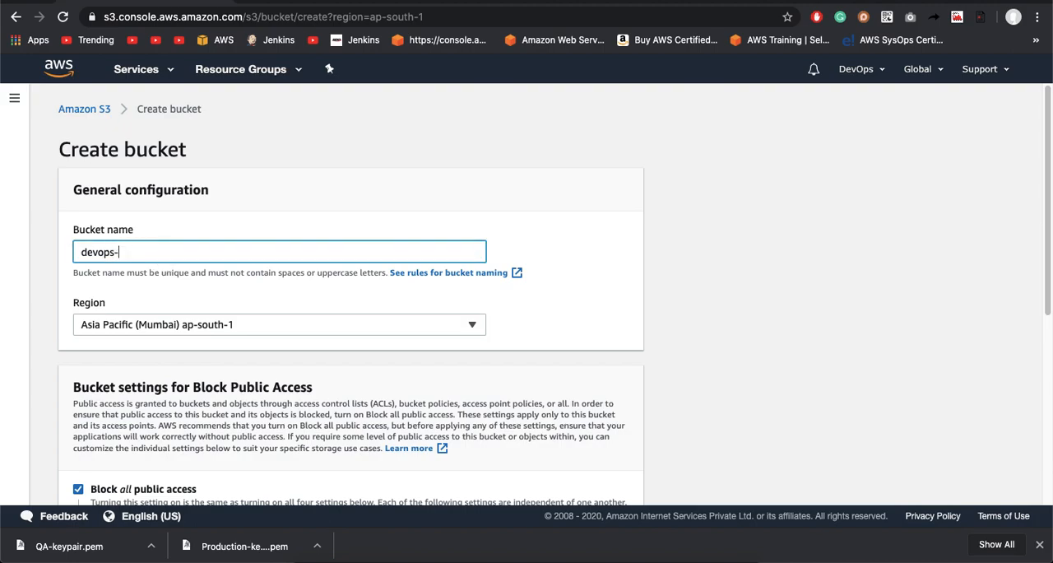
left_click(202, 298)
Step: Set the bucket's region to US East (N. Virginia) us-east-1 and try to create the bucket
scroll(202, 298, "down", 3)
scroll(203, 298, "up", 2)
left_click(209, 200)
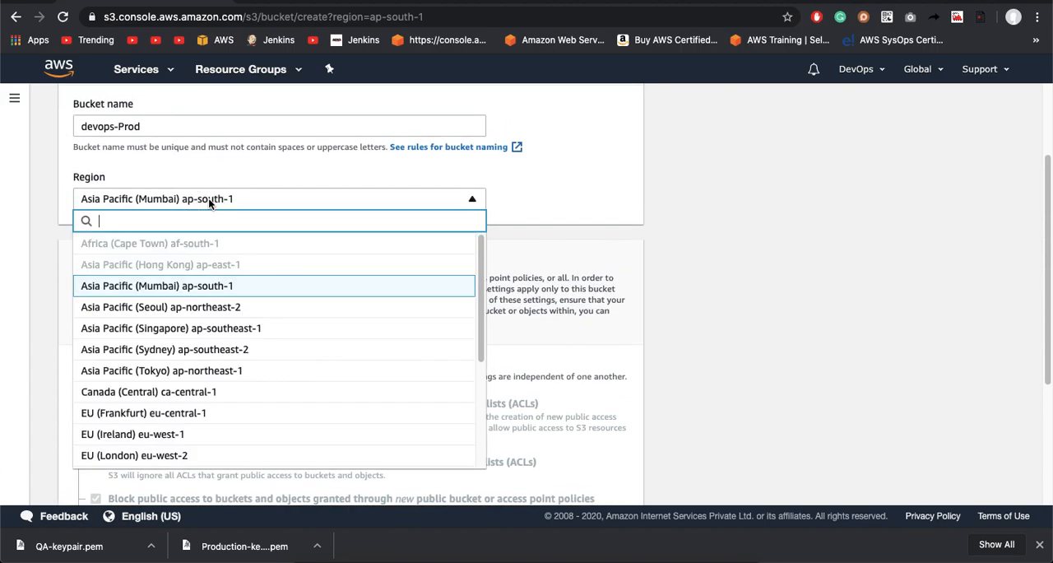
type("us")
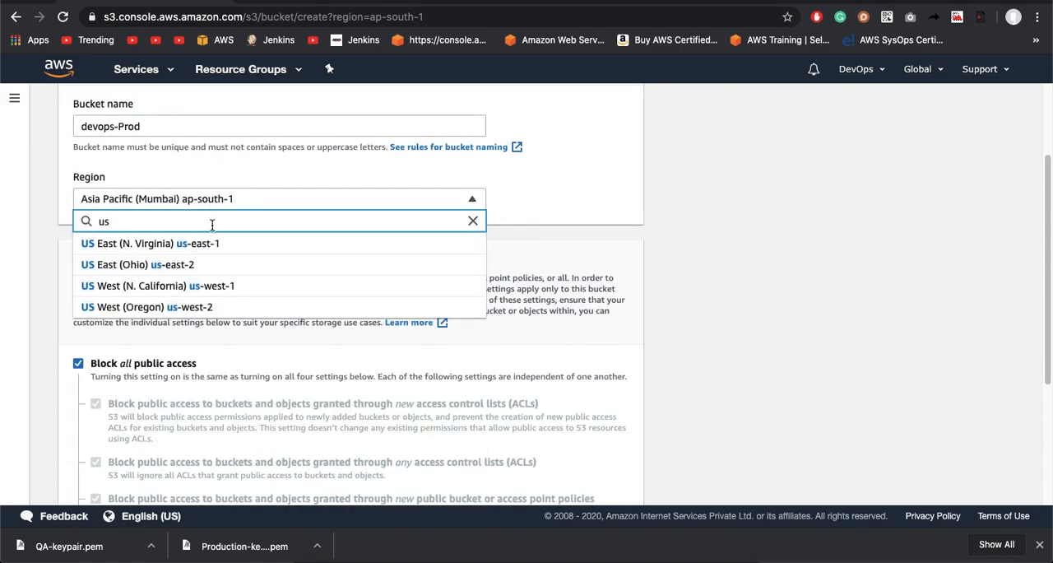
left_click(214, 245)
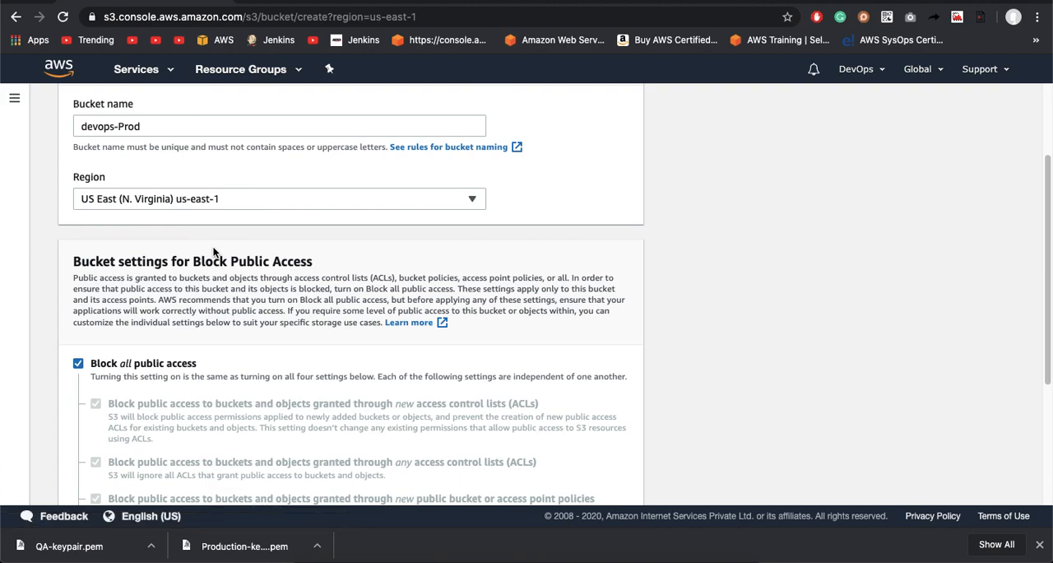
scroll(239, 246, "down", 5)
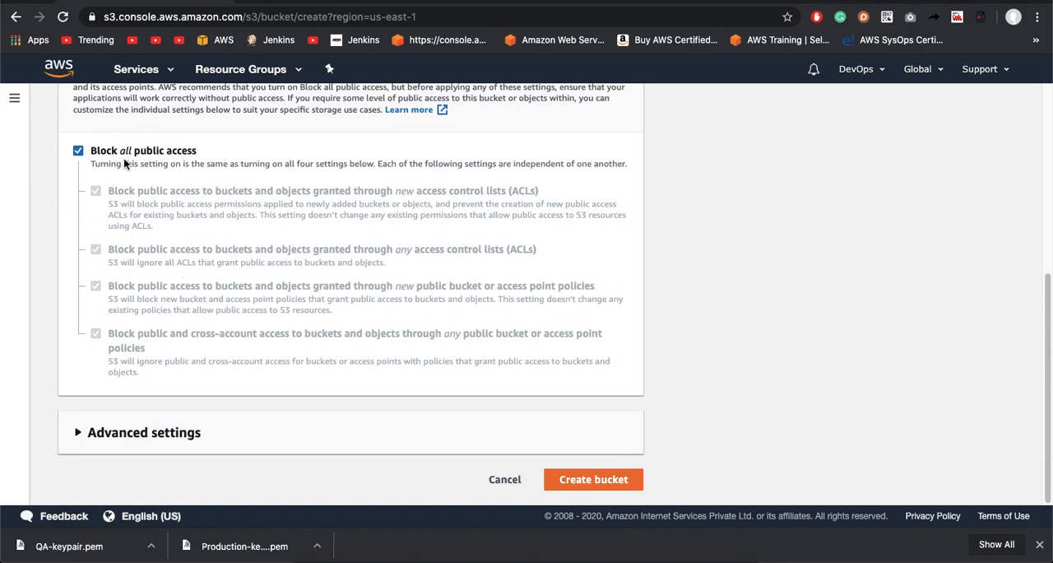
left_click(568, 479)
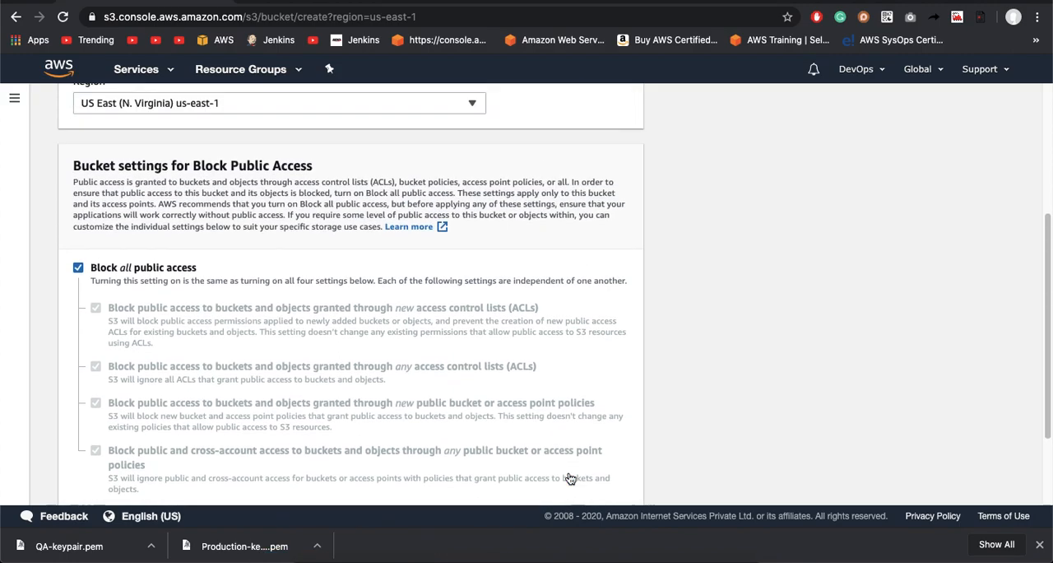
Step: Correct the bucket name to the all-lowercase devops-prod
scroll(354, 279, "up", 3)
left_click(205, 236)
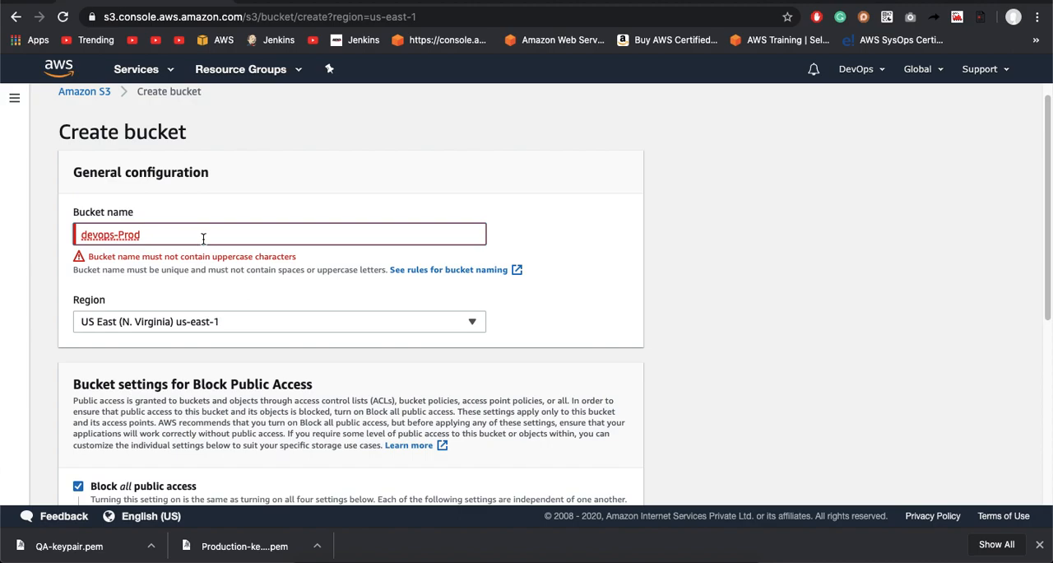
double_click(123, 235)
type("rod")
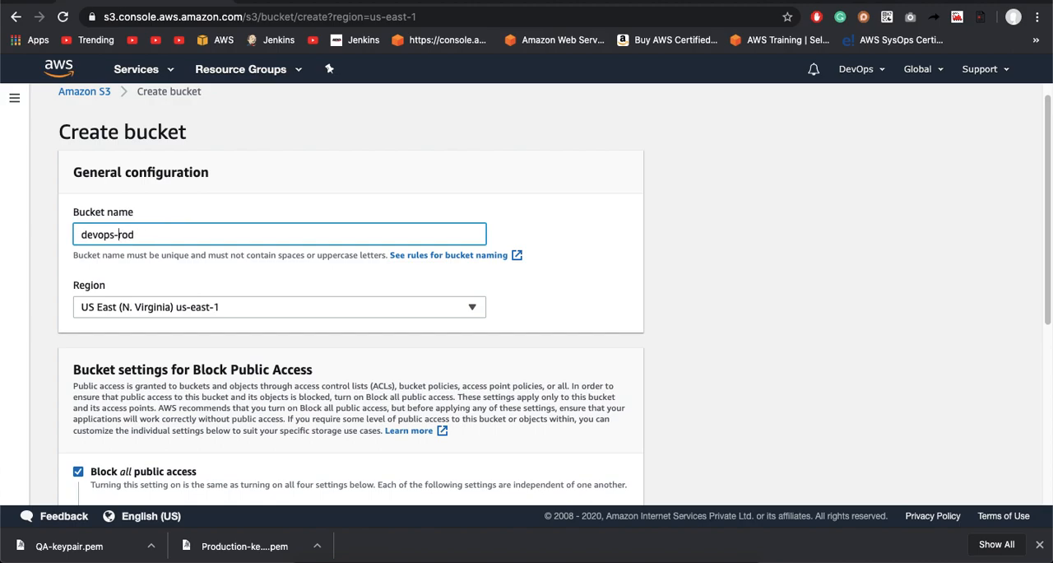
left_click(167, 278)
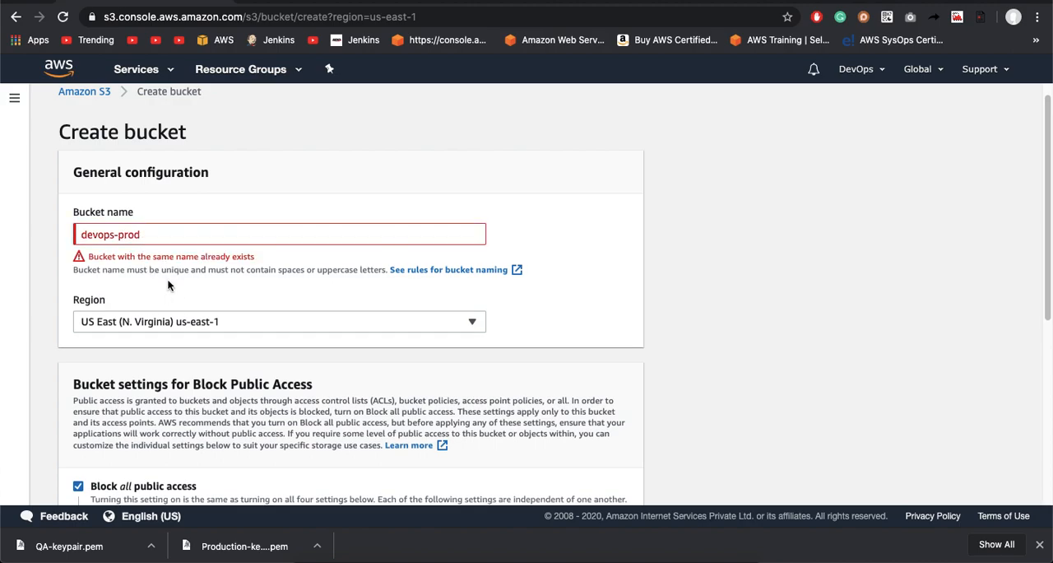
Step: Extend the bucket name to devops-prod1204 and create the bucket with all public access blocked
left_click(172, 234)
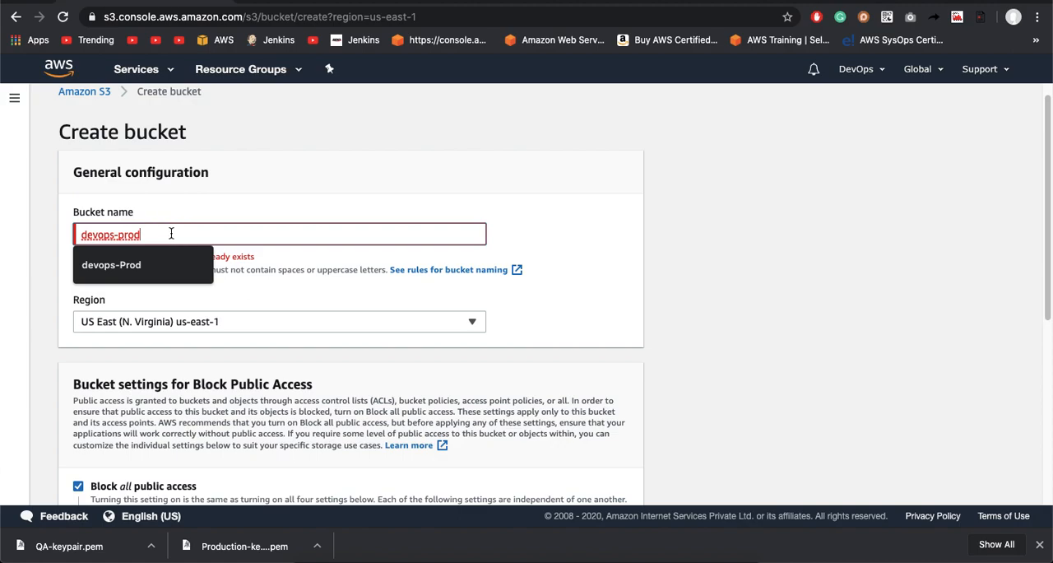
type("1204")
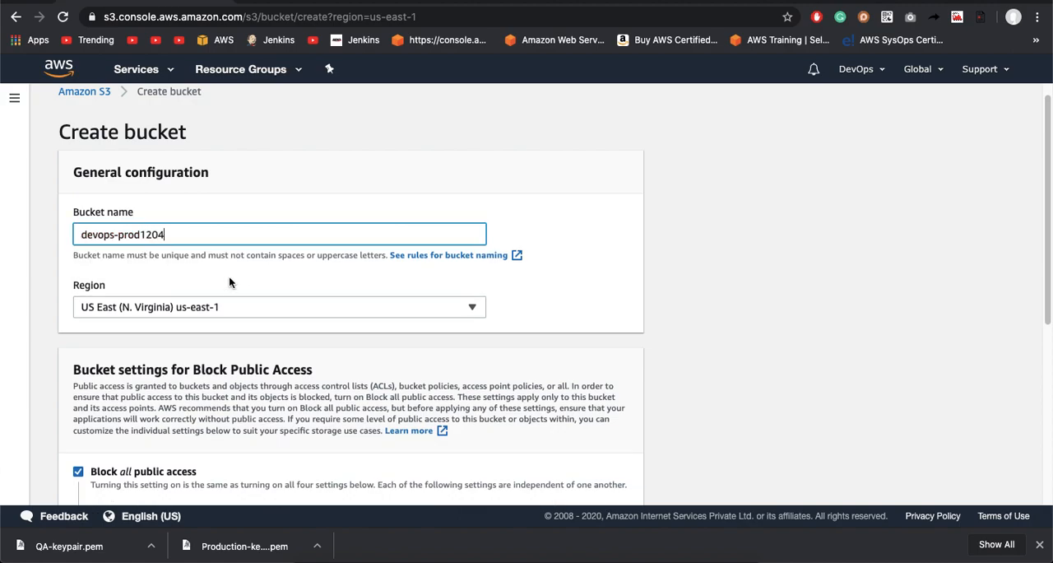
left_click(231, 291)
scroll(231, 292, "down", 2)
scroll(231, 292, "up", 2)
scroll(234, 293, "down", 5)
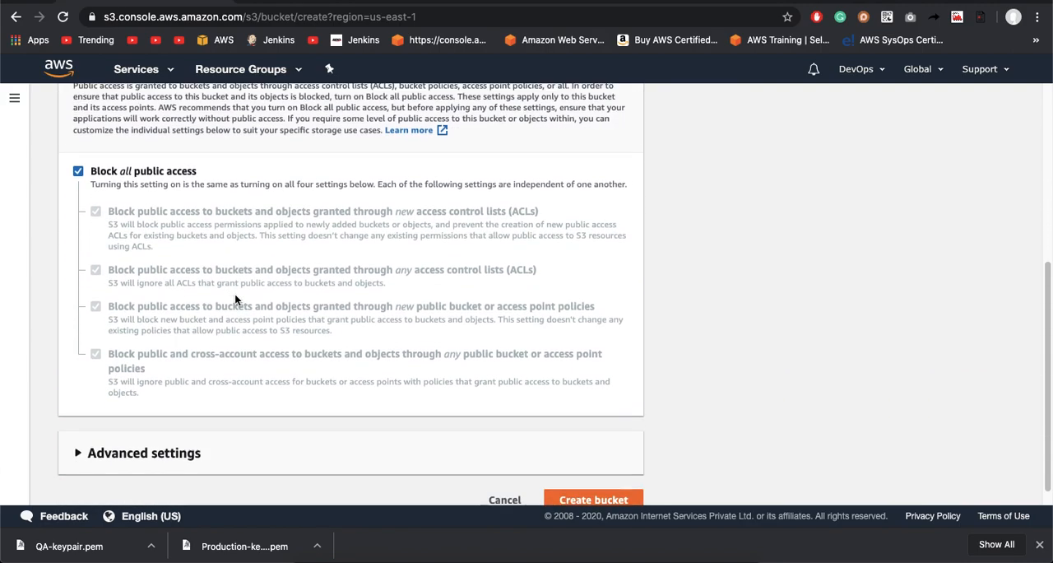
left_click(618, 475)
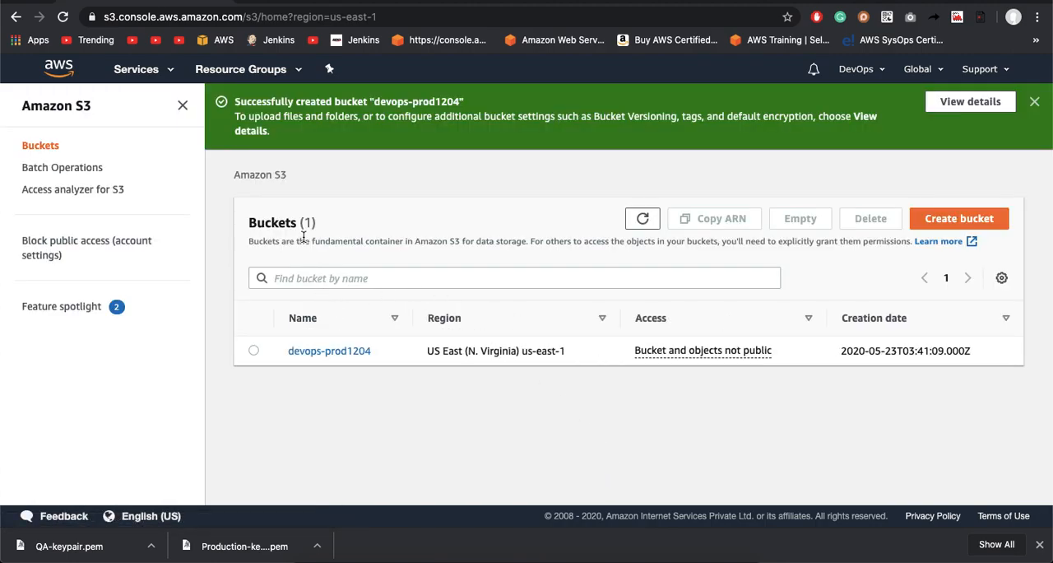
Step: Create a second bucket named devops-qa1204 in US East (N. Virginia) with the default settings and dismiss the notification
left_click(949, 217)
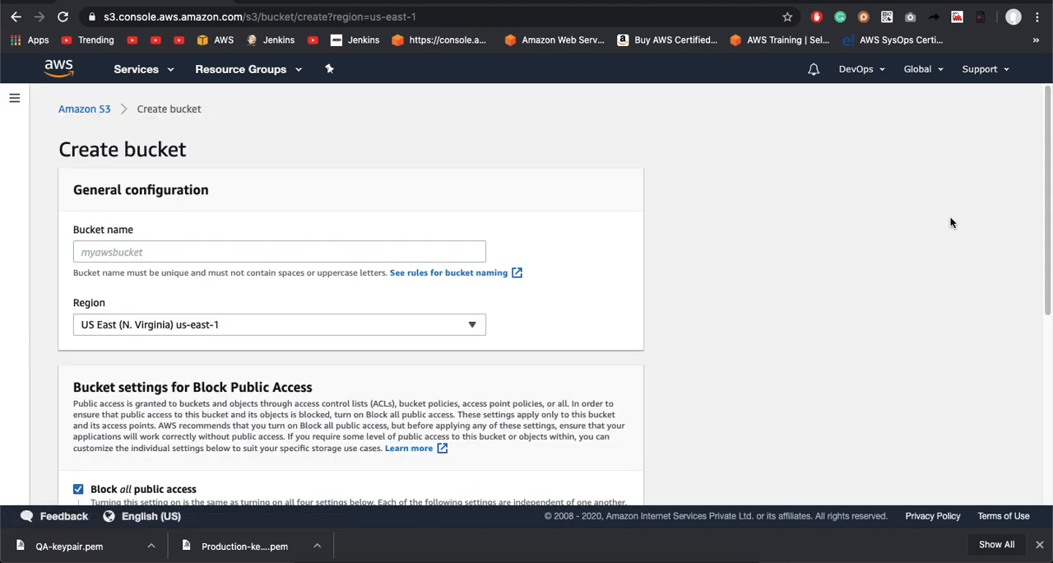
left_click(167, 244)
type("devops")
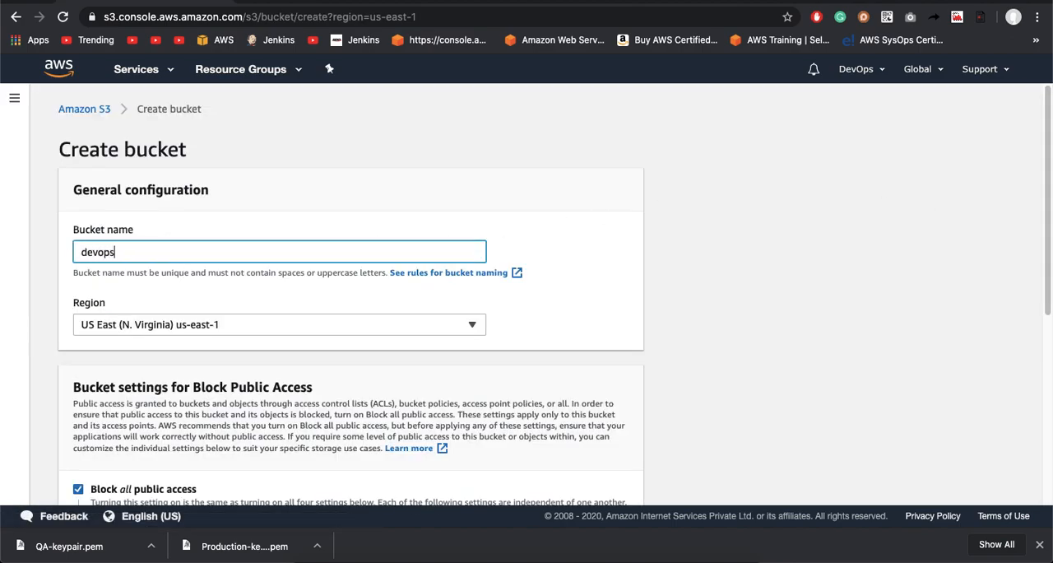
type("-qa")
type("1204")
scroll(216, 293, "down", 5)
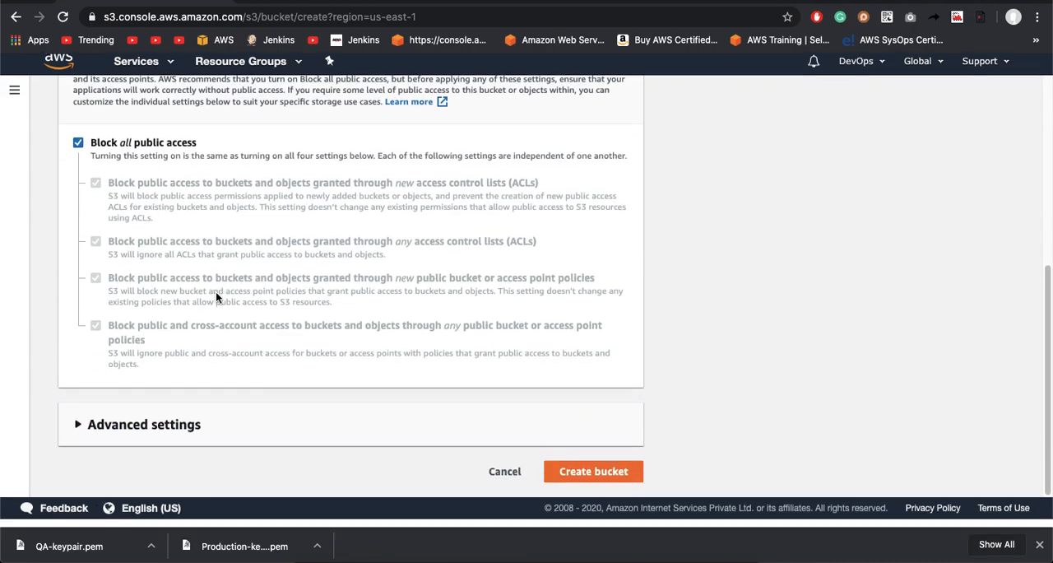
left_click(576, 482)
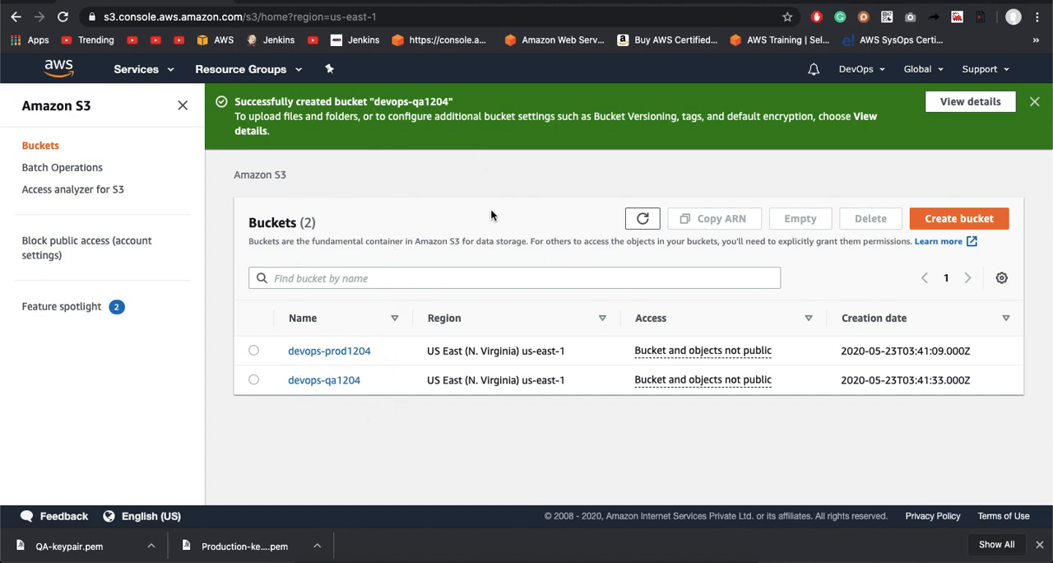
left_click(1036, 103)
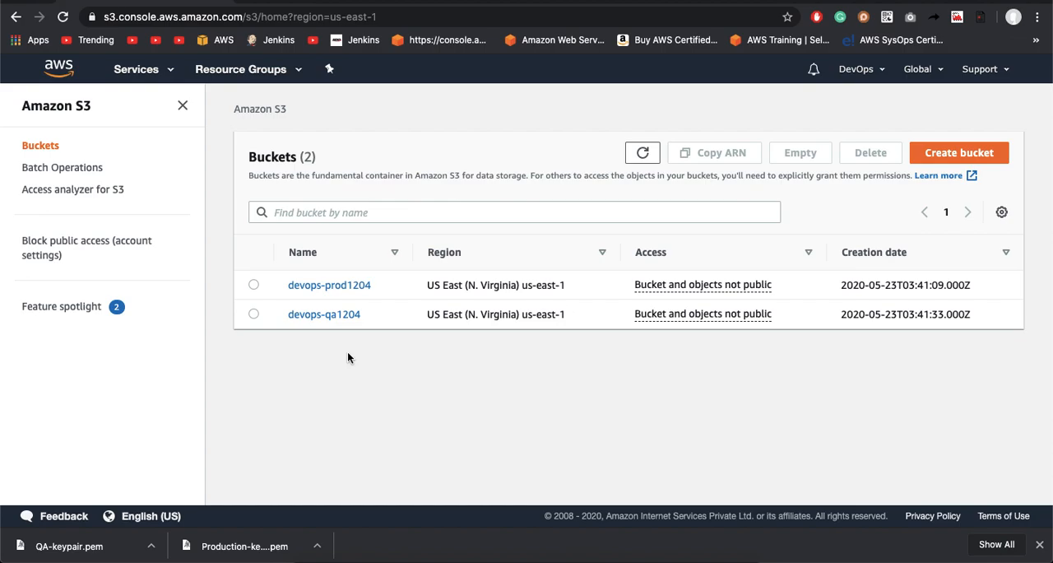
Step: Open the devops-prod1204 bucket, look through its available actions, and return to the bucket list
left_click(336, 287)
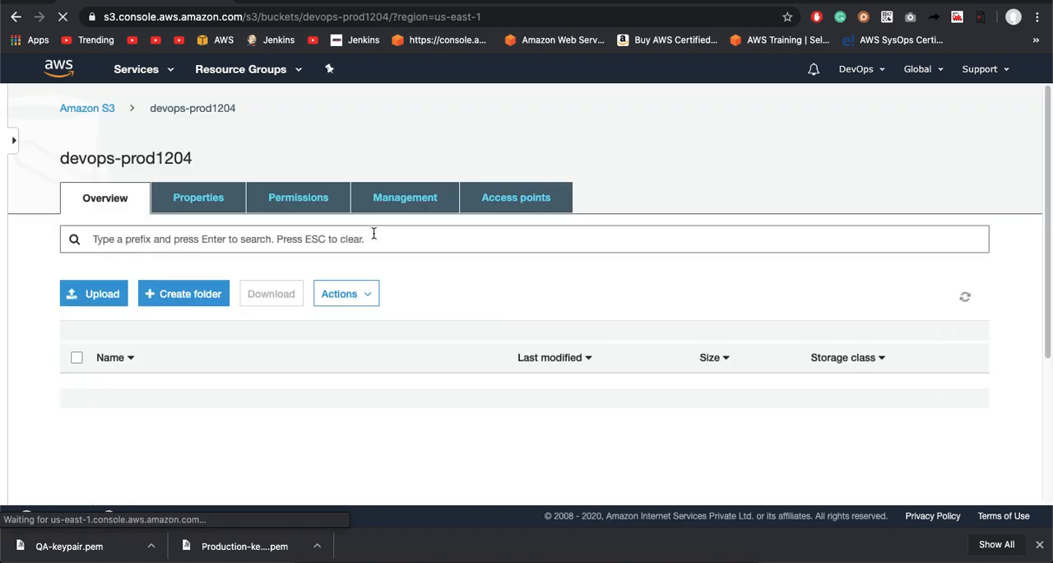
left_click(348, 252)
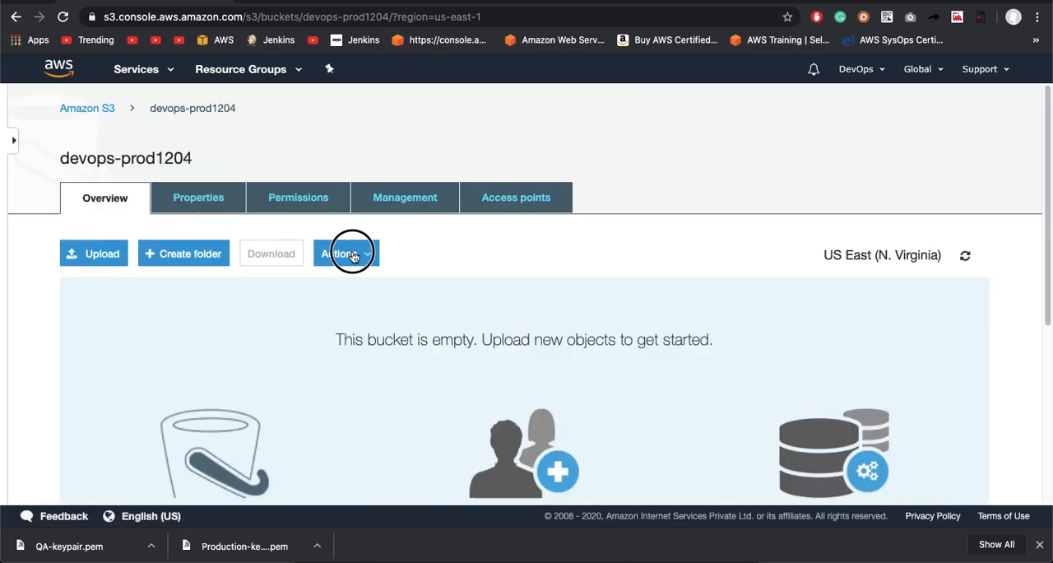
scroll(374, 405, "down", 5)
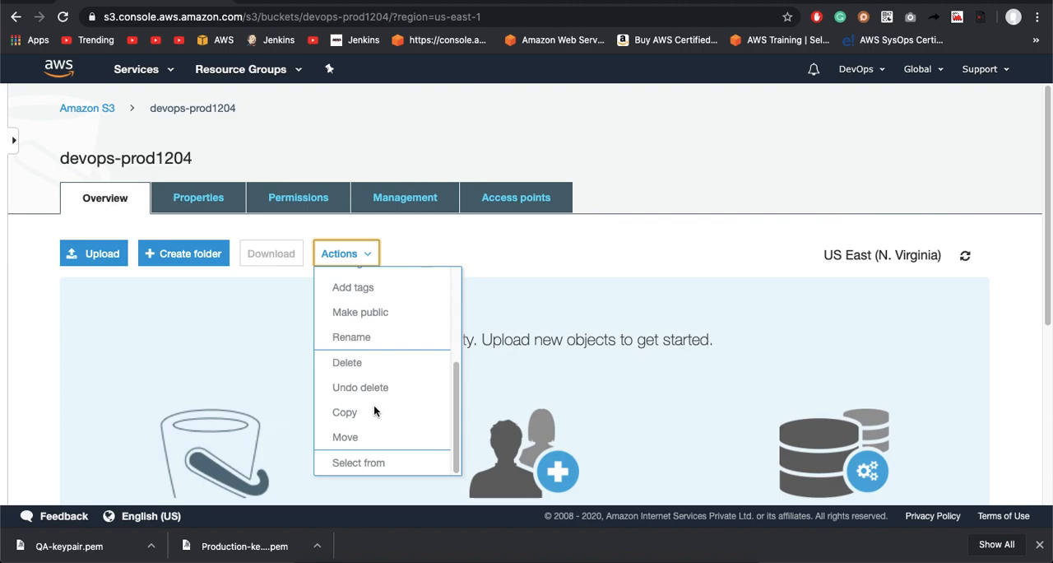
scroll(374, 405, "down", 5)
scroll(374, 404, "up", 10)
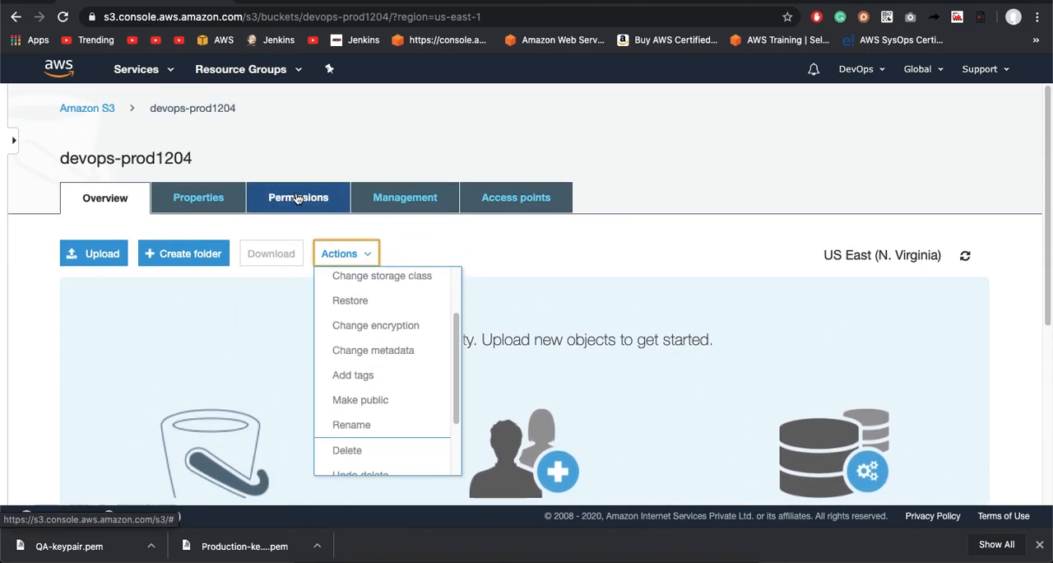
left_click(82, 113)
left_click(83, 114)
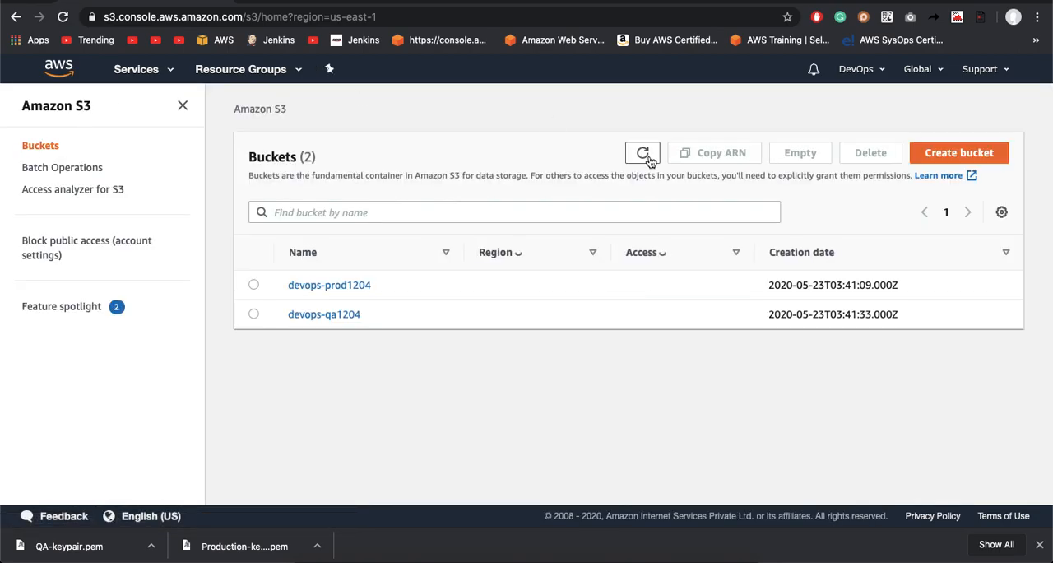
Step: Switch to the IAM service and open its list of policies
left_click(136, 71)
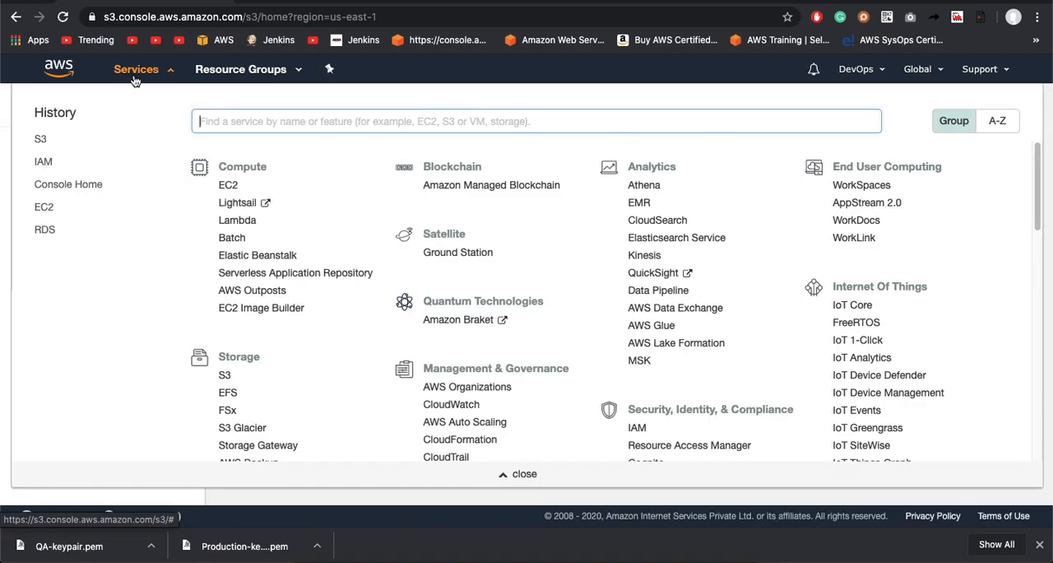
type("IAM")
left_click(253, 151)
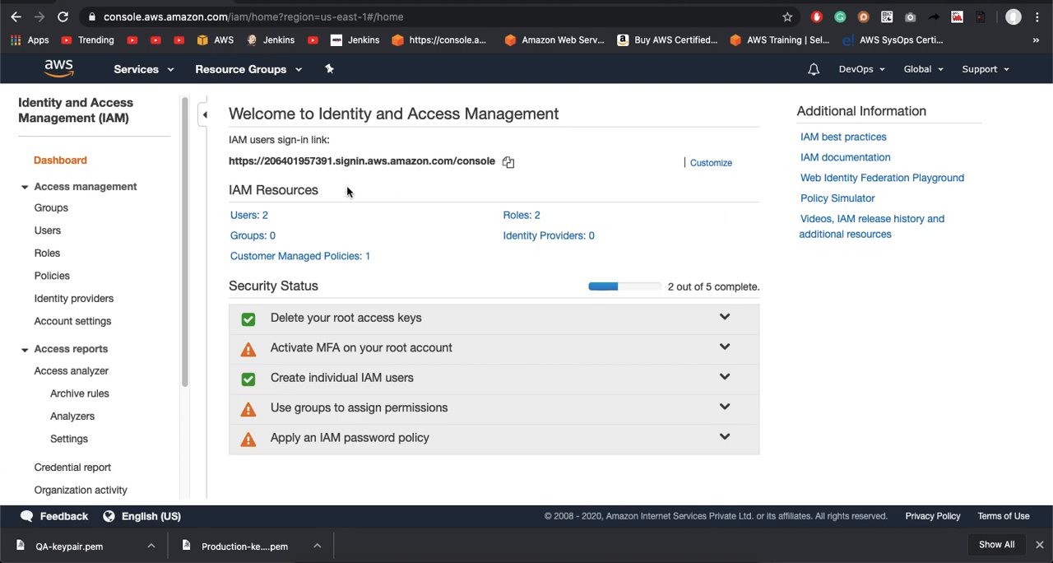
left_click(43, 277)
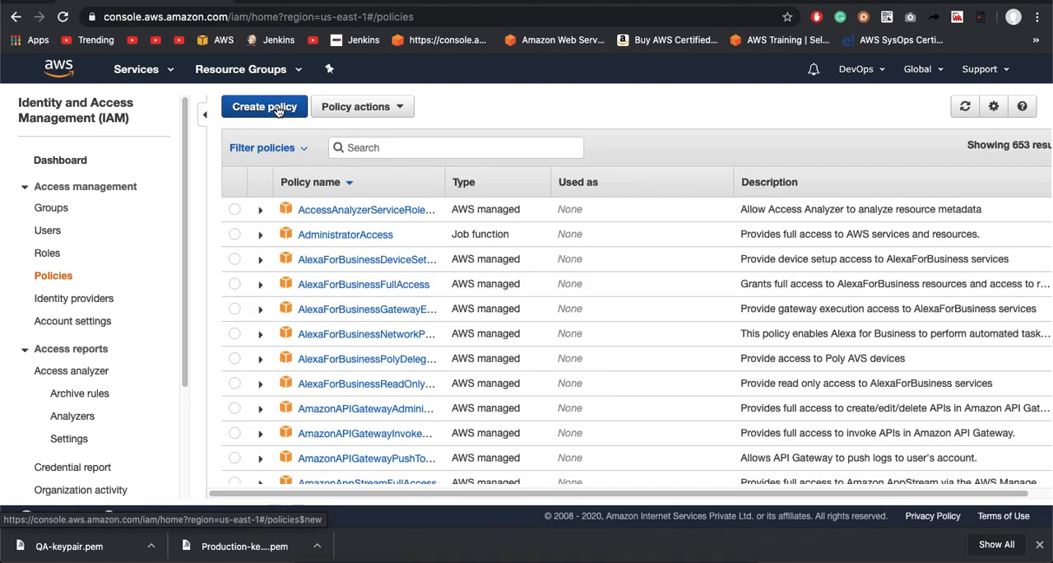
Step: Start creating a new policy in the visual editor and choose S3 as its service
left_click(264, 107)
left_click(357, 292)
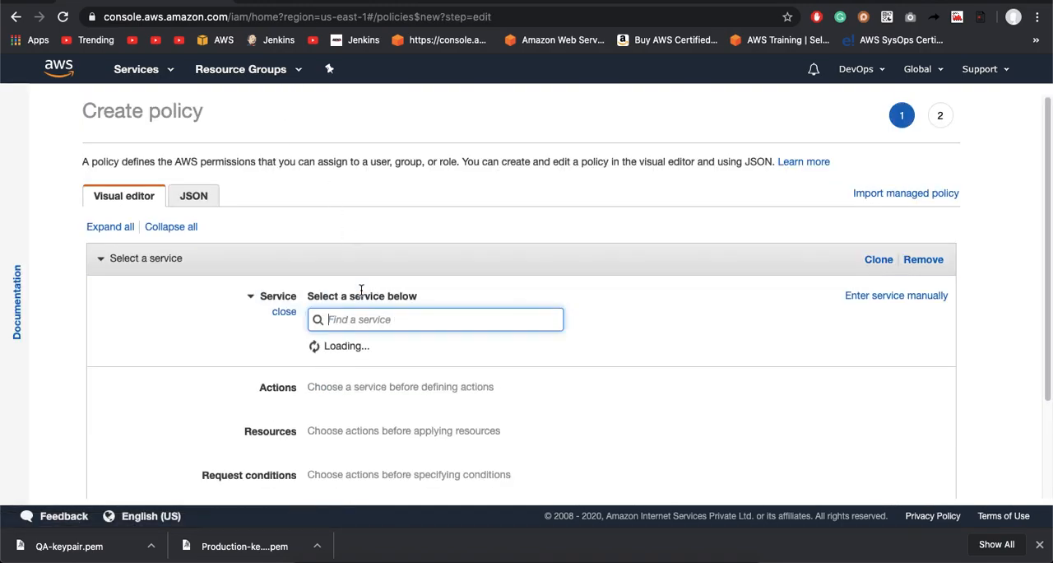
type("s3")
left_click(323, 360)
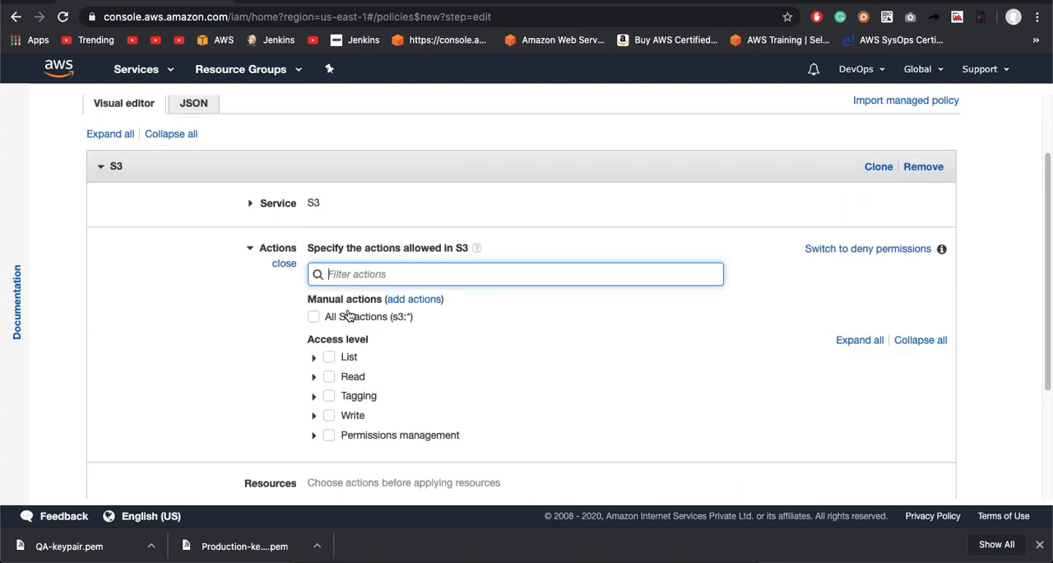
Step: Allow all List and Read access level actions for S3 in the policy
left_click(329, 356)
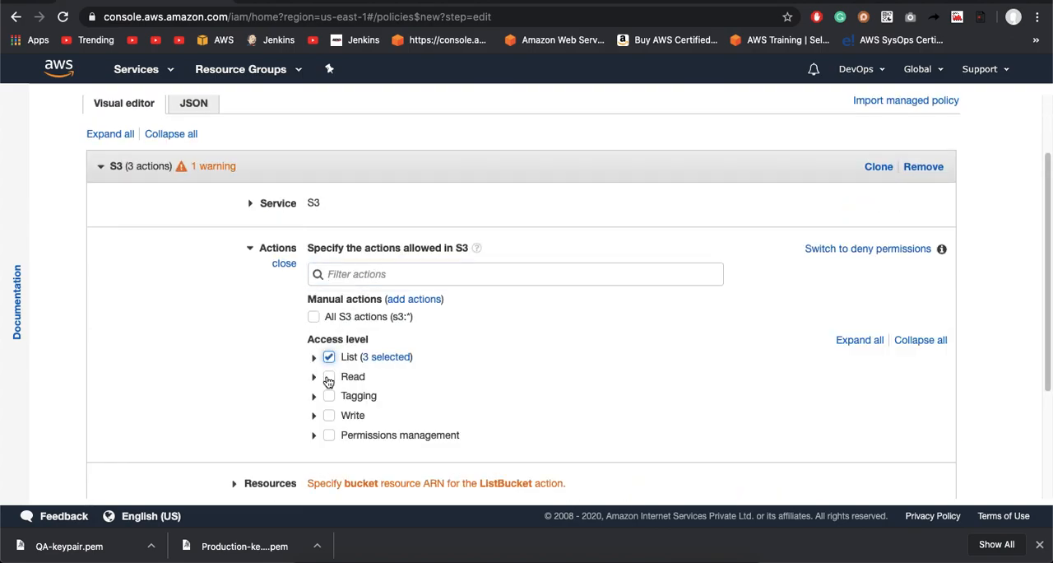
left_click(329, 376)
scroll(329, 385, "down", 4)
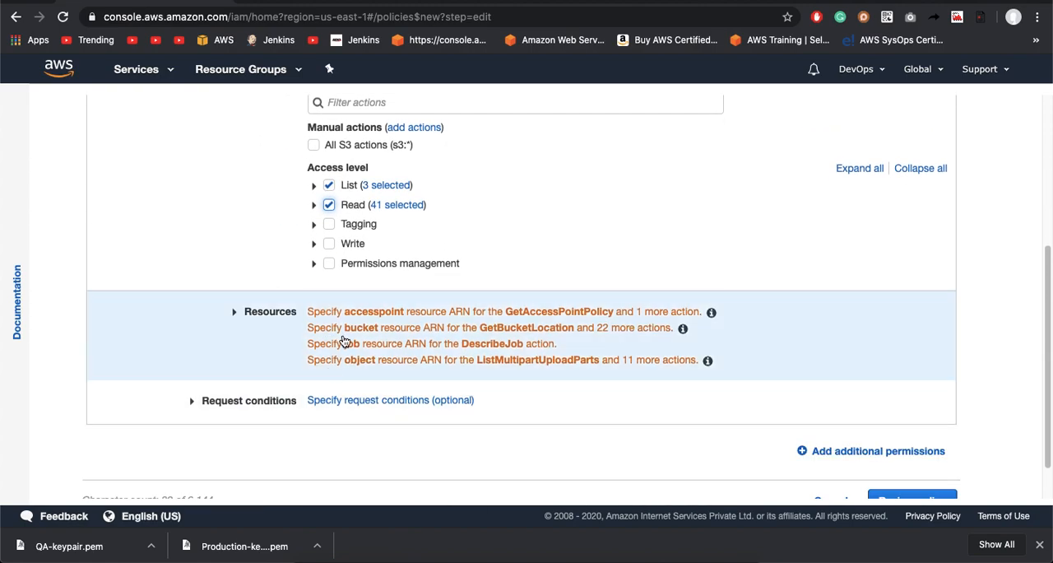
scroll(343, 340, "up", 1)
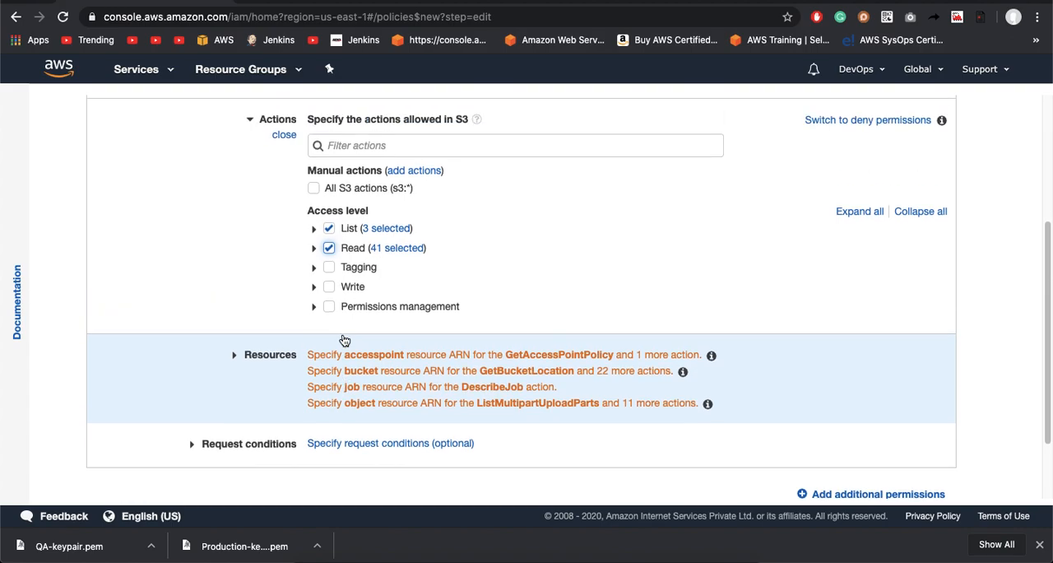
Step: Allow all Write access level actions for S3 in addition to the List and Read actions
left_click(330, 249)
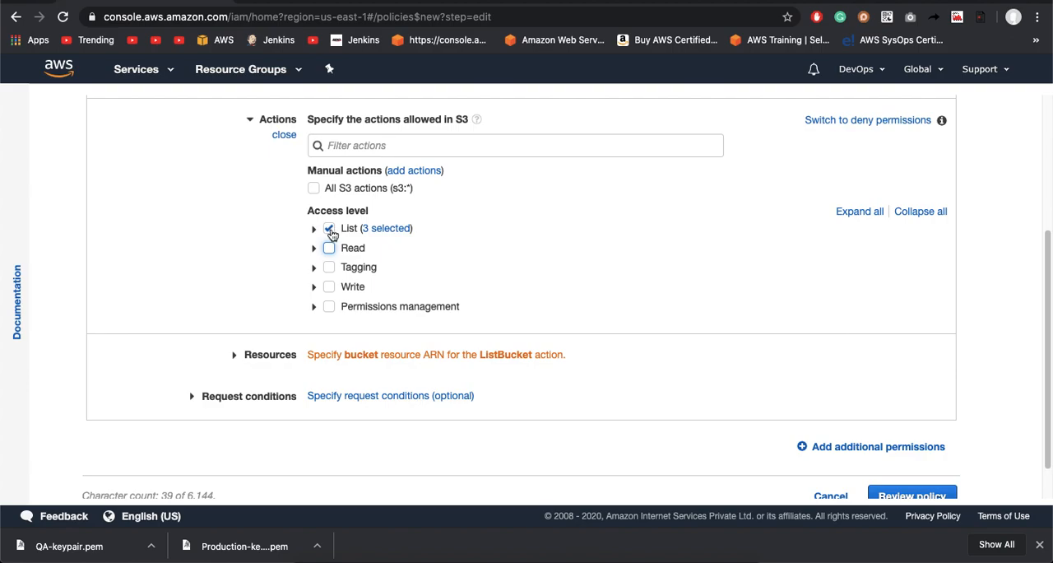
left_click(329, 288)
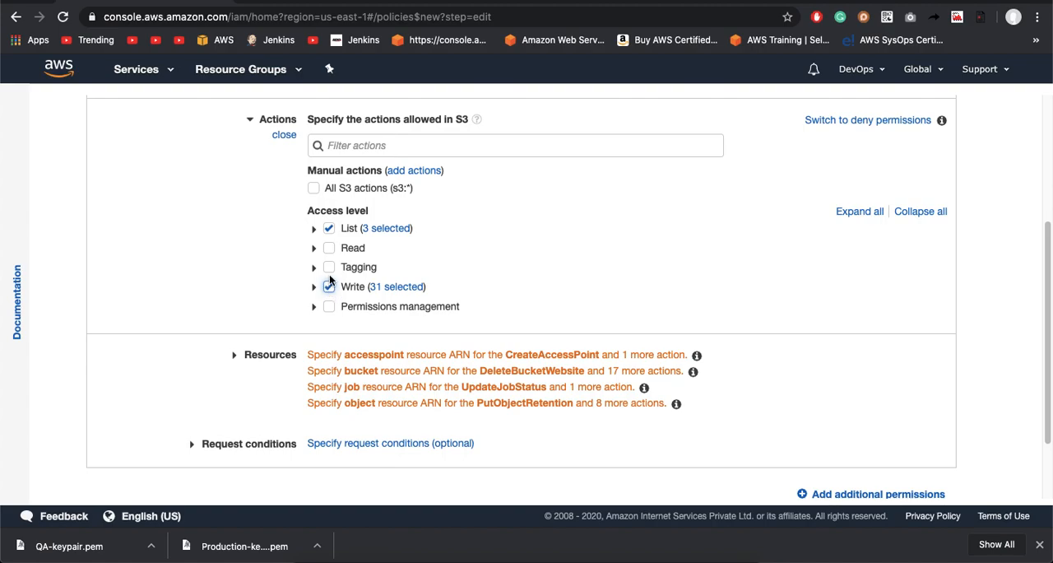
left_click(330, 250)
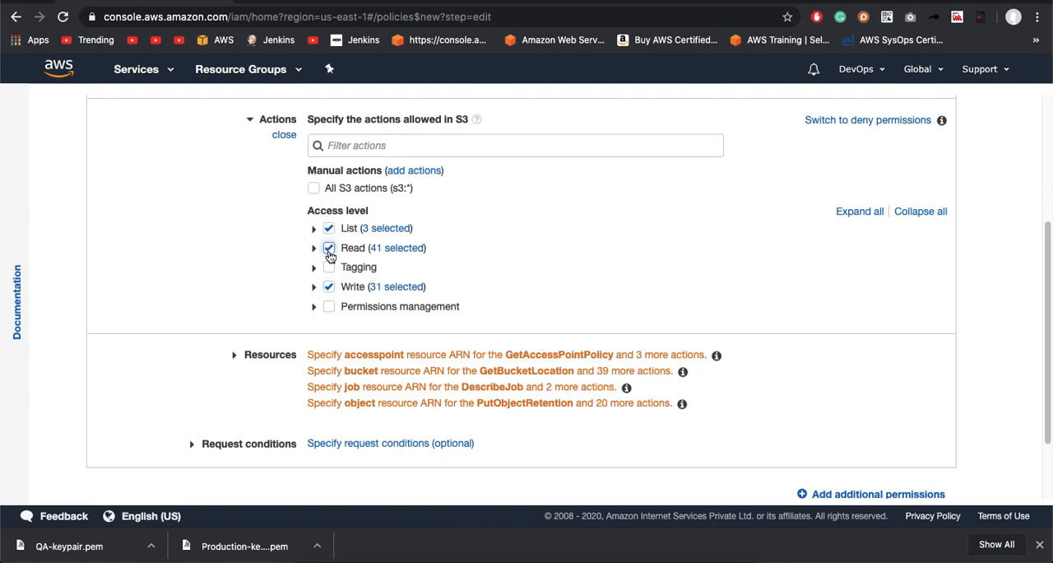
left_click(336, 355)
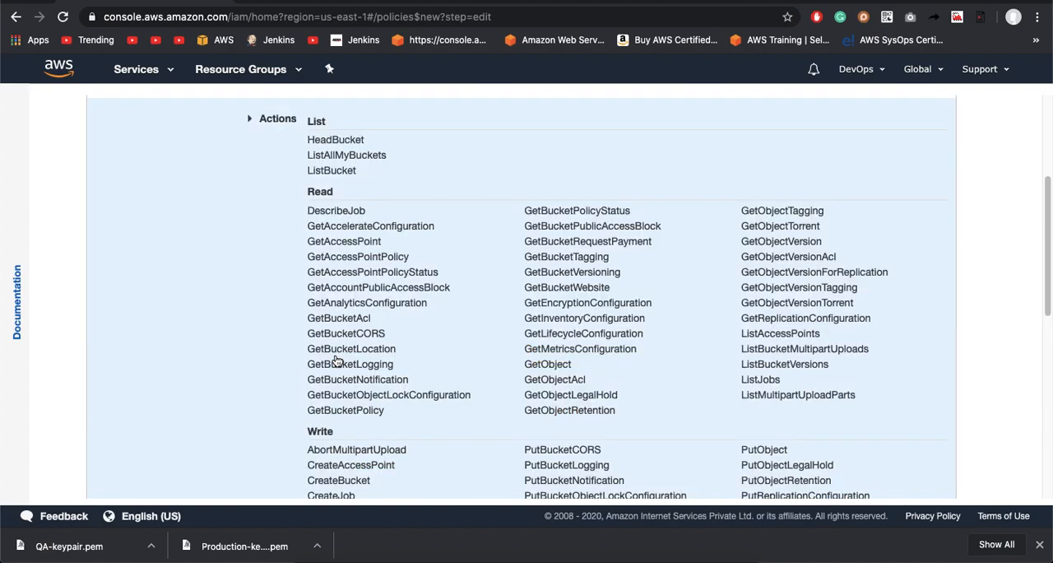
scroll(335, 360, "up", 5)
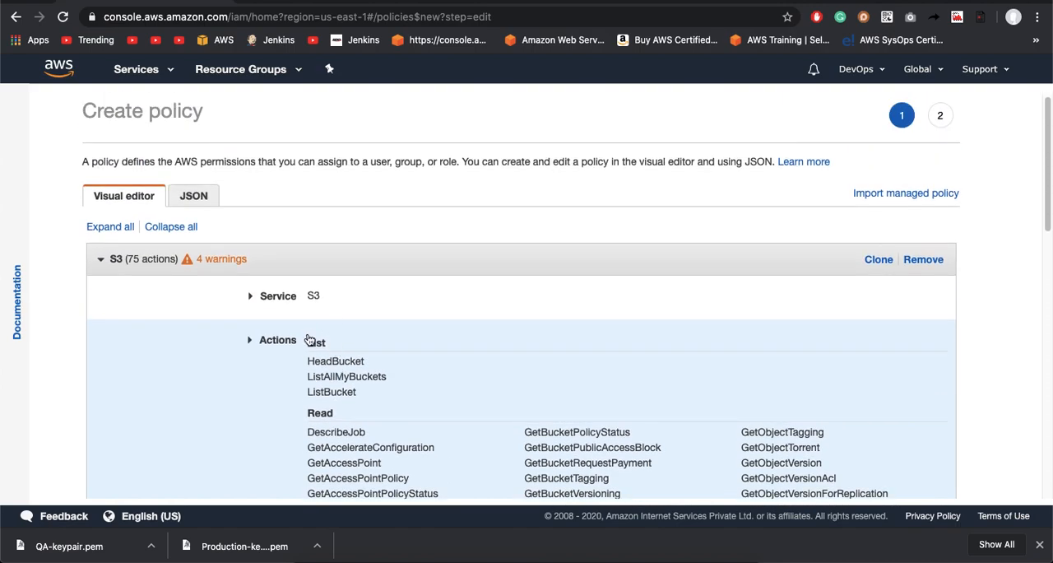
left_click(250, 345)
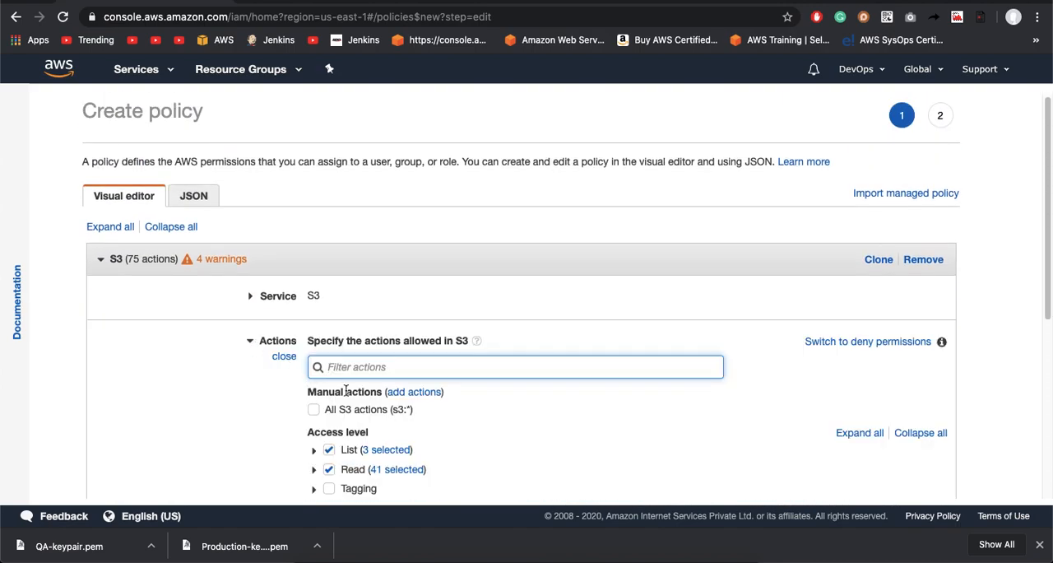
scroll(354, 399, "down", 5)
Step: Restrict the policy's bucket resource to the ARN of the bucket devops-qa1204
left_click(374, 311)
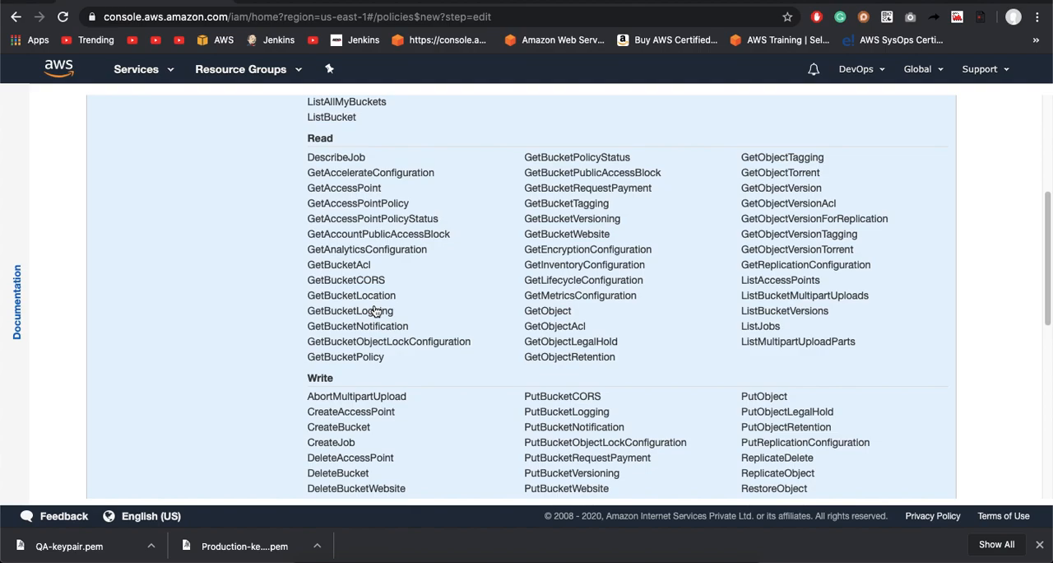
scroll(374, 309, "down", 5)
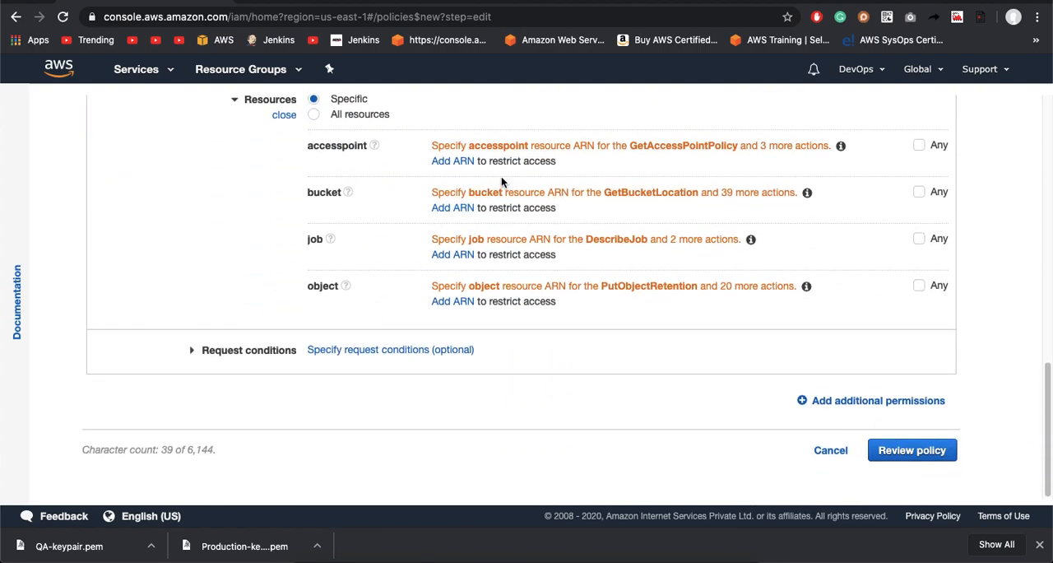
left_click(453, 209)
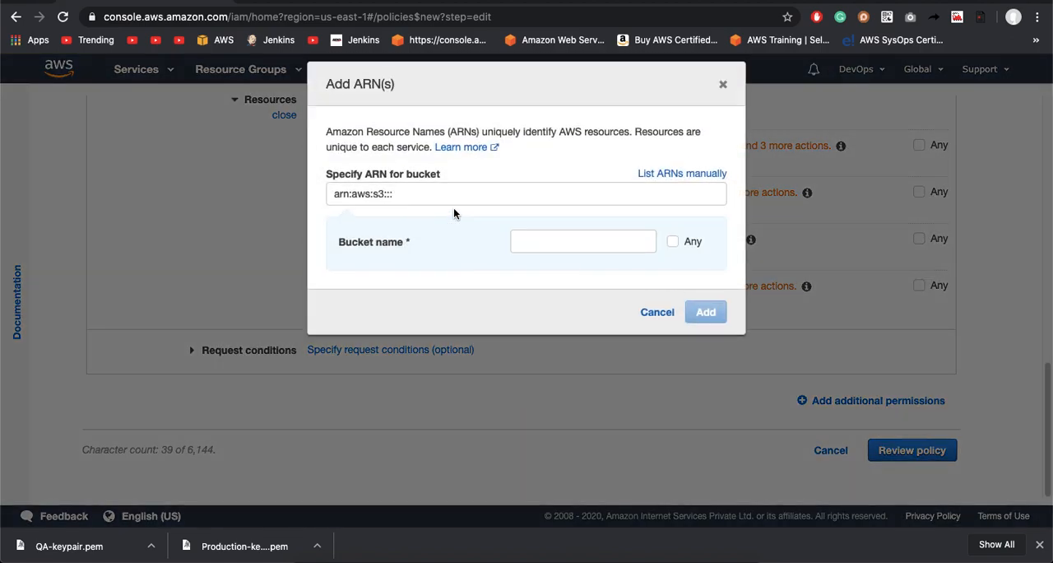
left_click(488, 196)
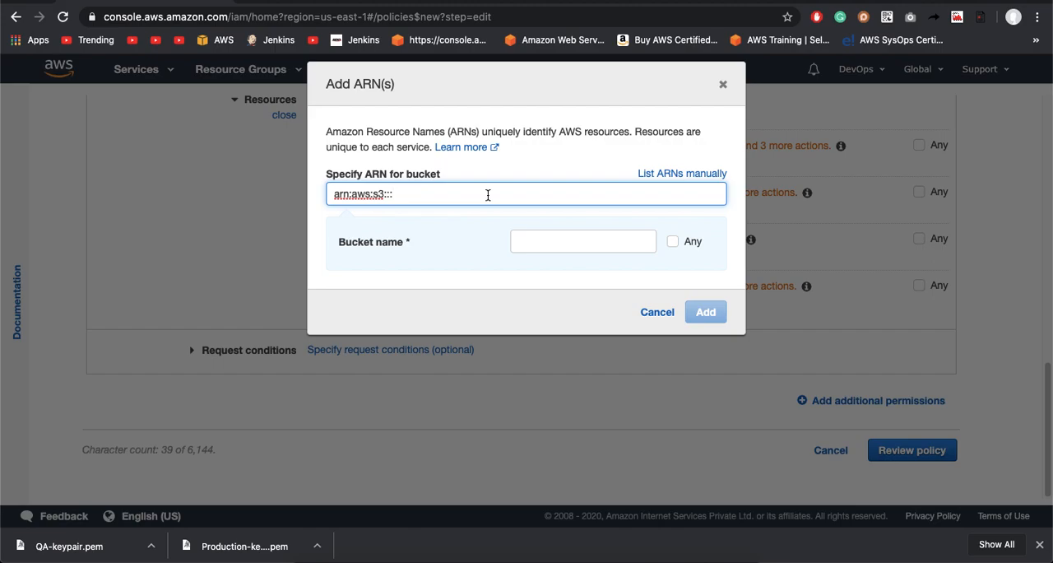
left_click(537, 250)
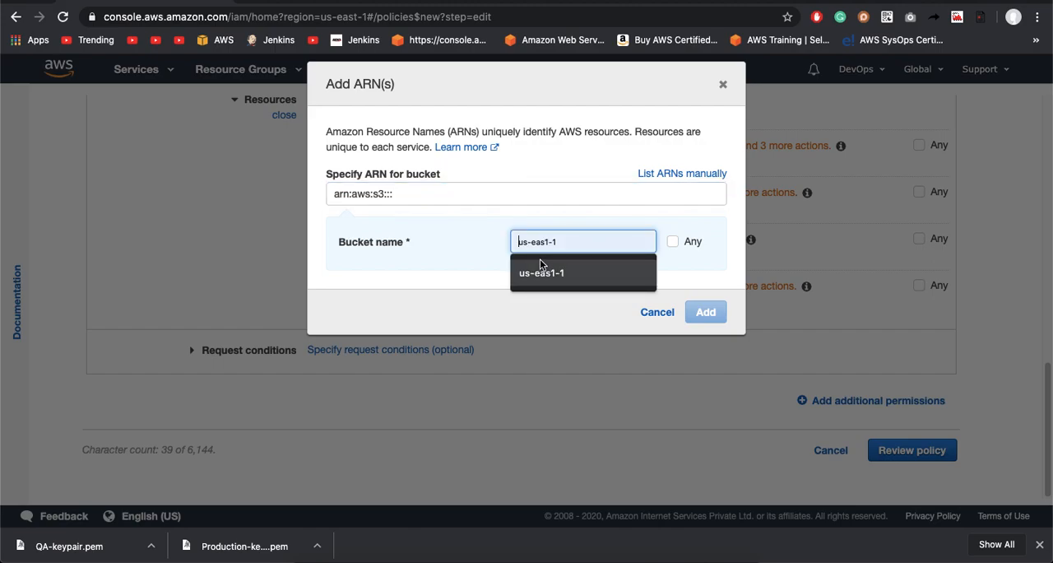
type("devops-qa")
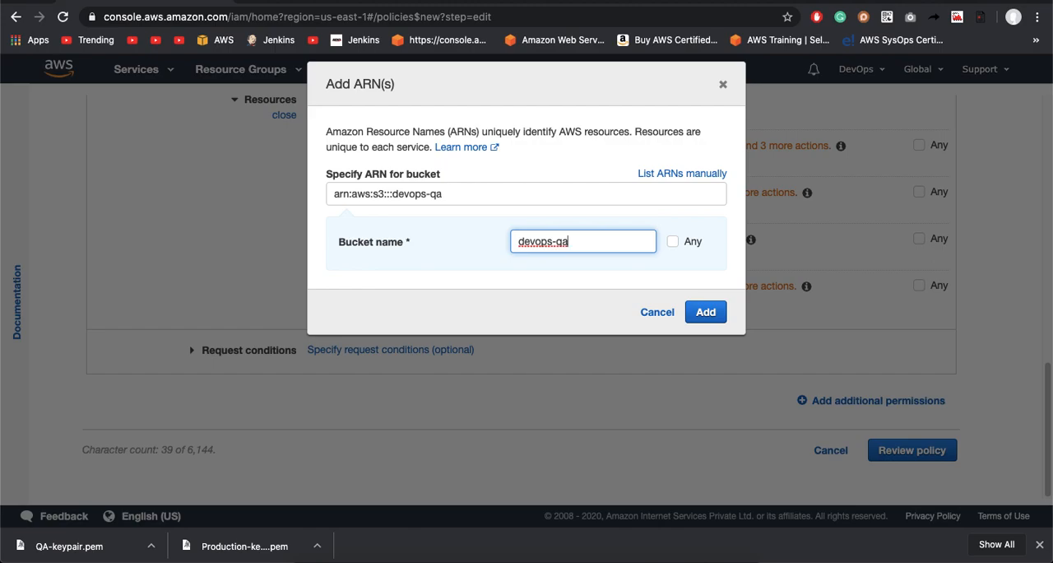
type("1204")
left_click(708, 316)
left_click(709, 315)
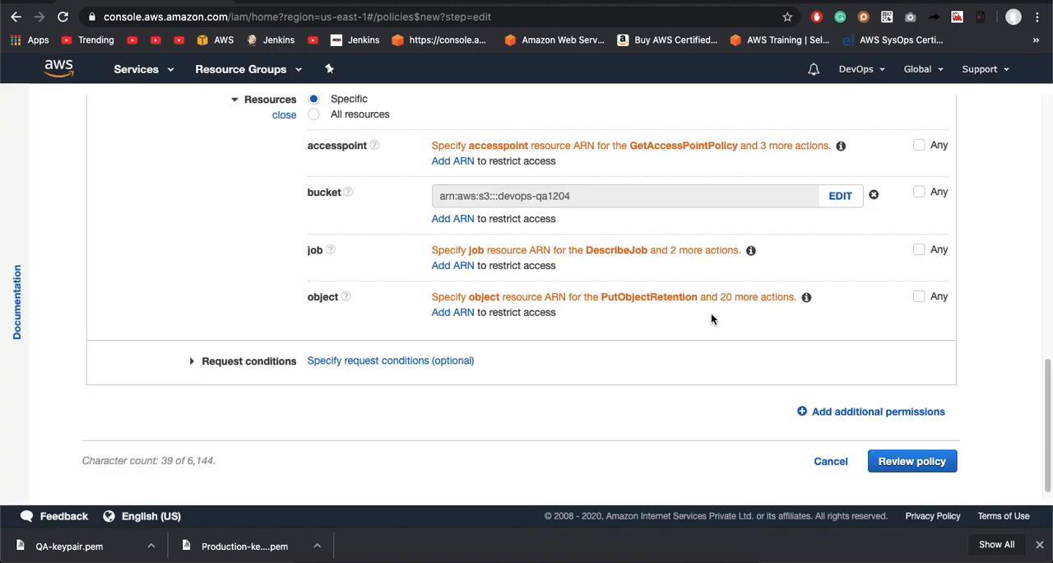
scroll(581, 326, "up", 1)
left_click(469, 231)
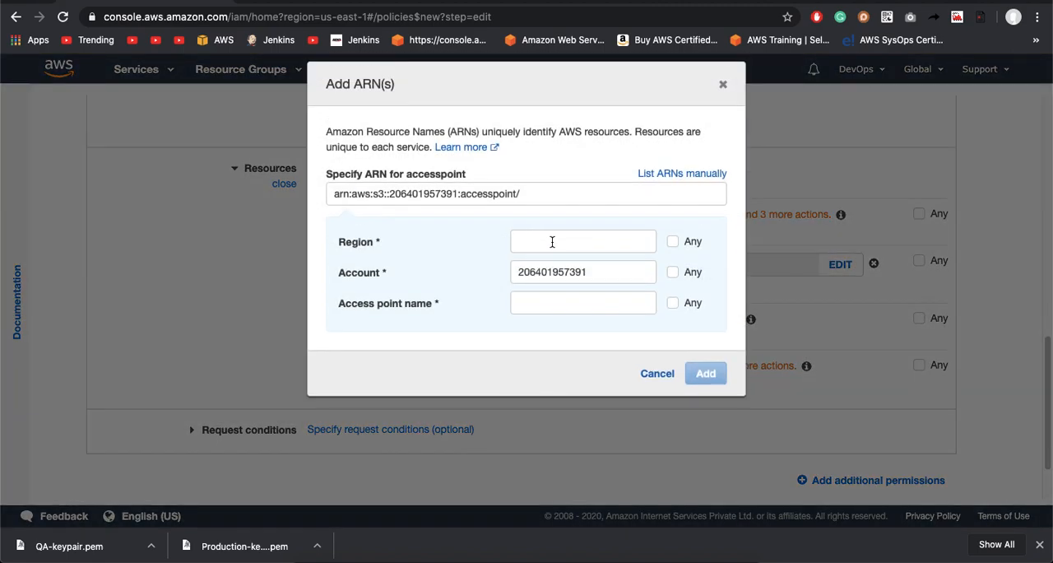
left_click(551, 243)
type("u")
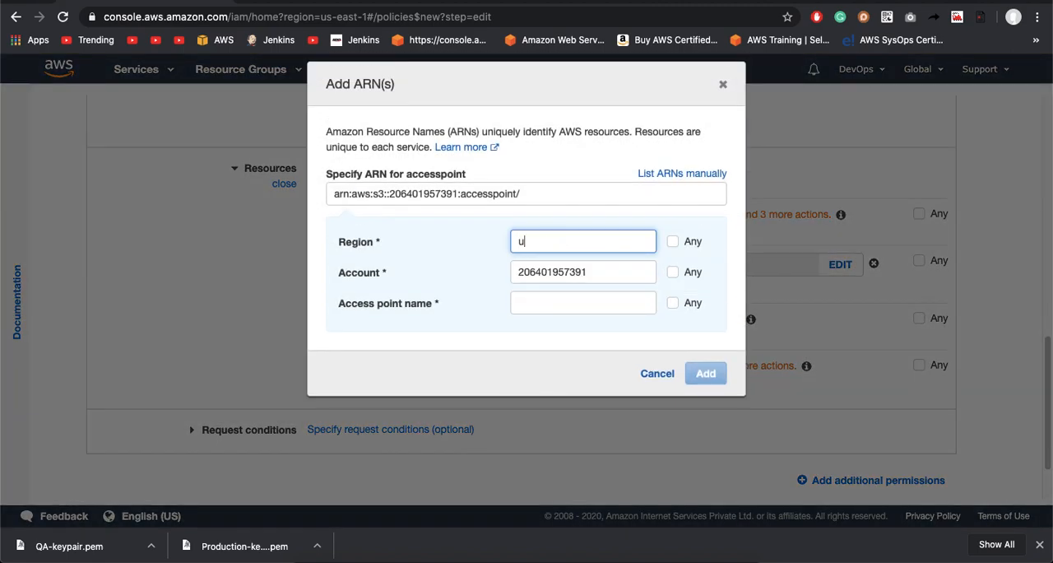
type("s-")
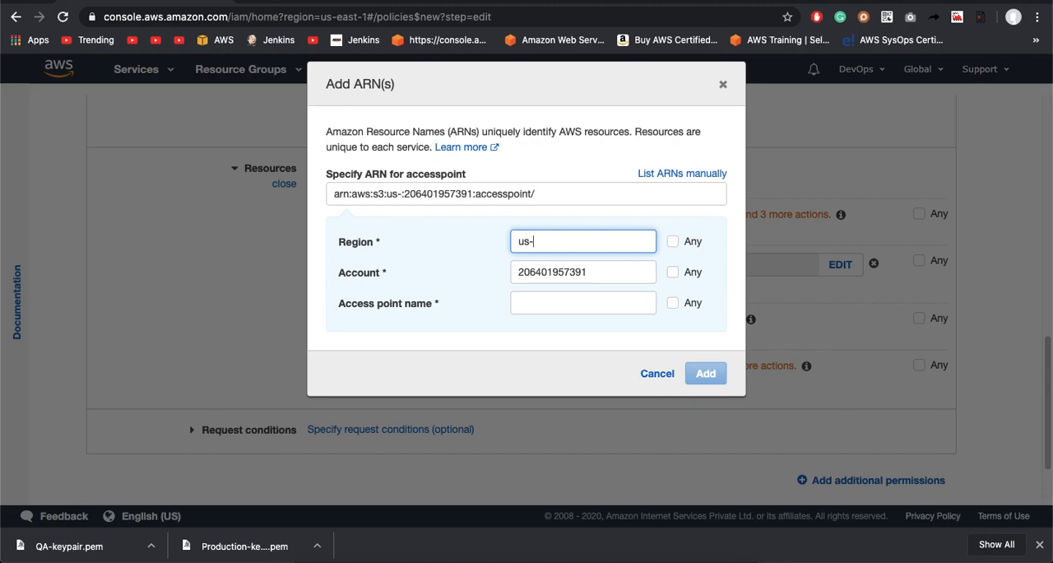
type("east")
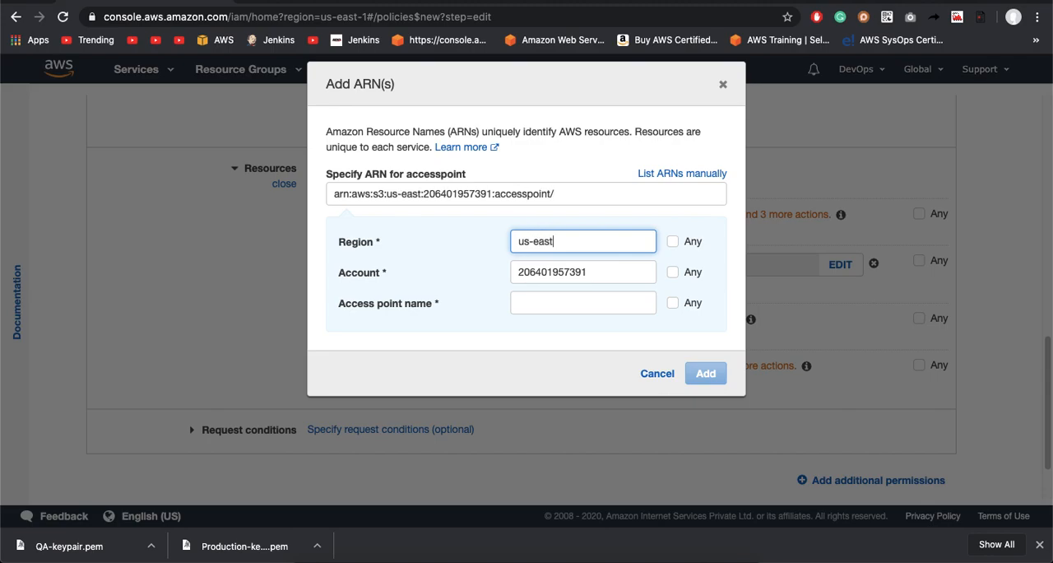
left_click(723, 84)
scroll(578, 317, "up", 5)
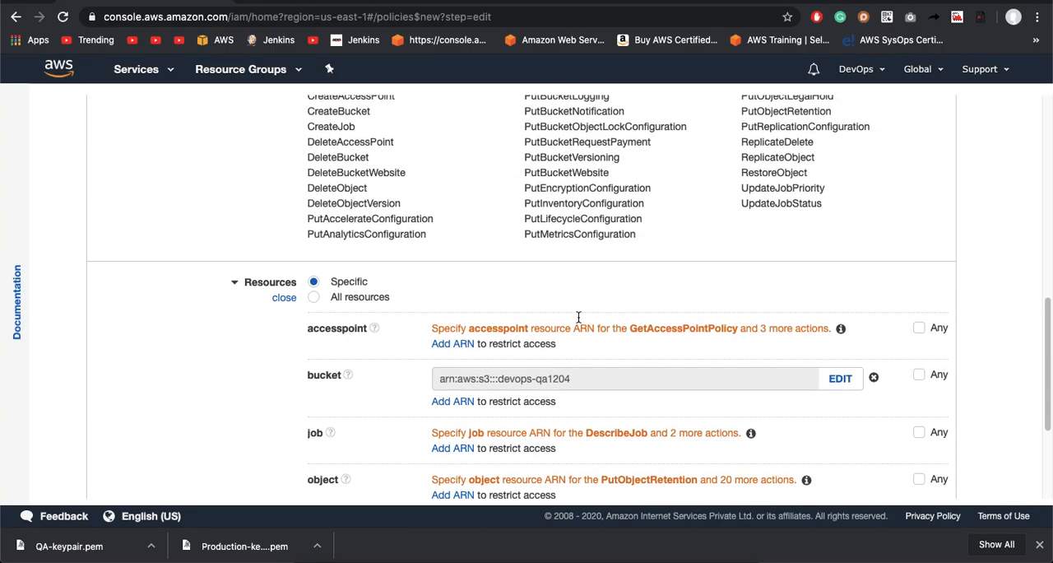
scroll(579, 317, "down", 3)
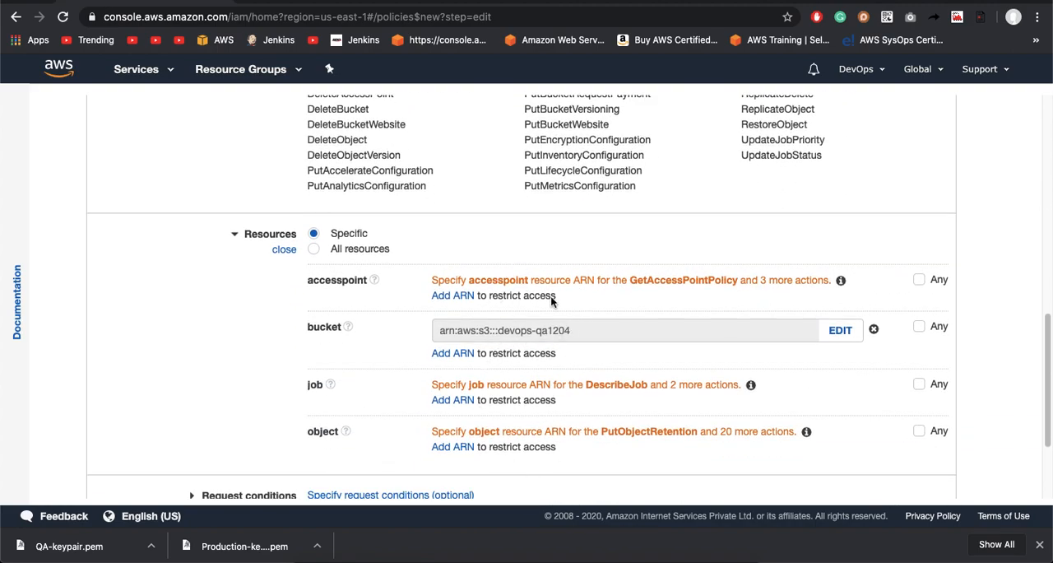
Step: Allow all Tagging and Permissions management access level actions for S3 as well
scroll(503, 313, "up", 10)
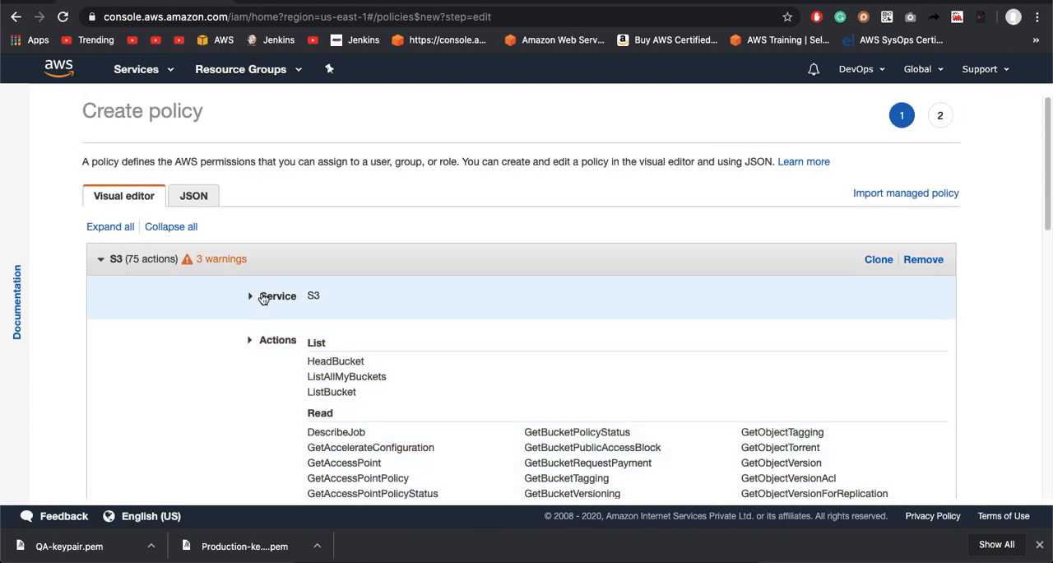
left_click(277, 341)
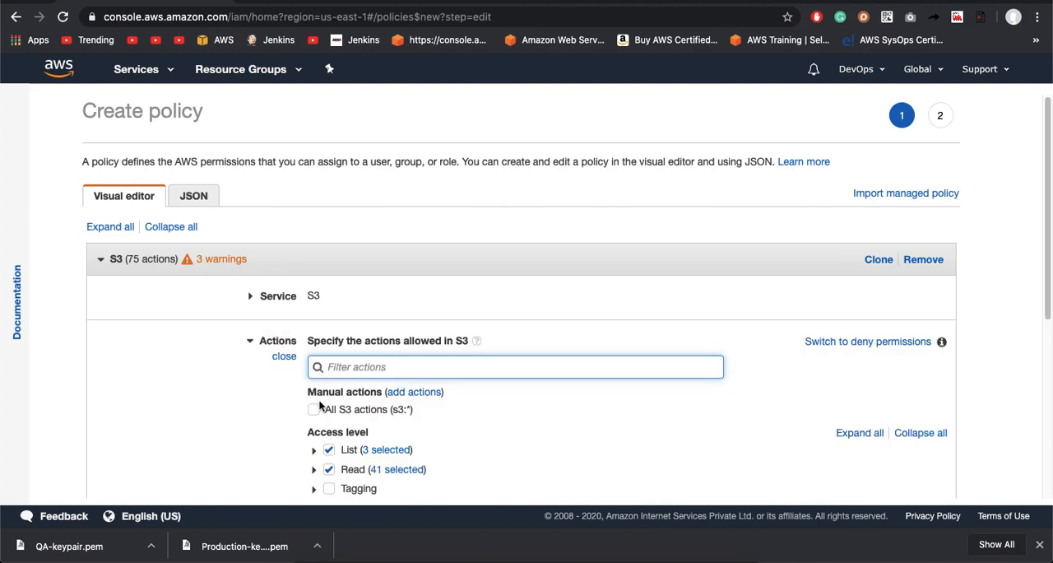
scroll(320, 405, "down", 2)
left_click(328, 410)
left_click(329, 450)
scroll(328, 451, "down", 5)
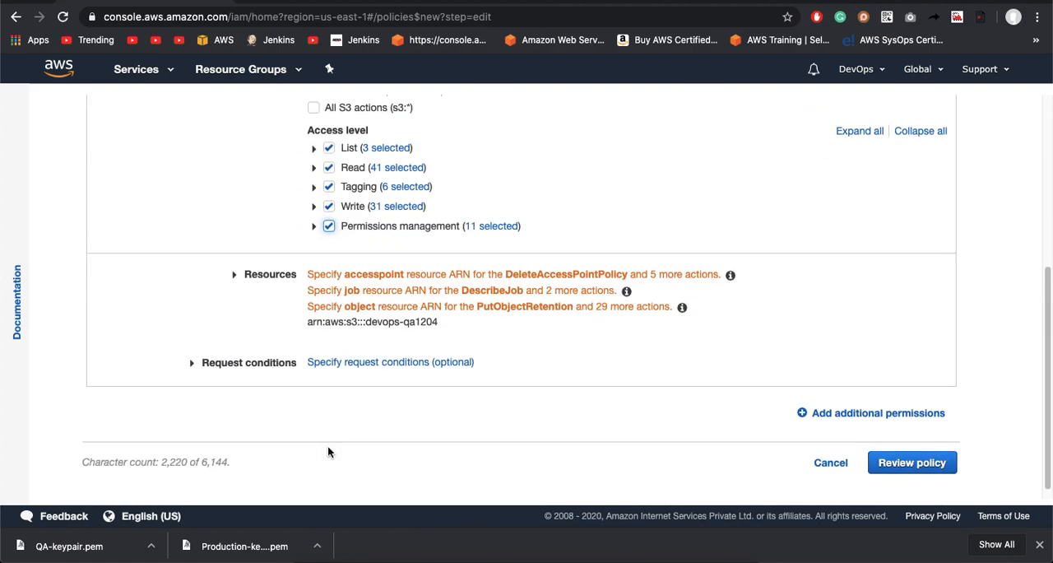
Step: Remove the Read, Tagging, Write and Permissions management access levels from the S3 permissions, keeping only List
scroll(408, 321, "up", 1)
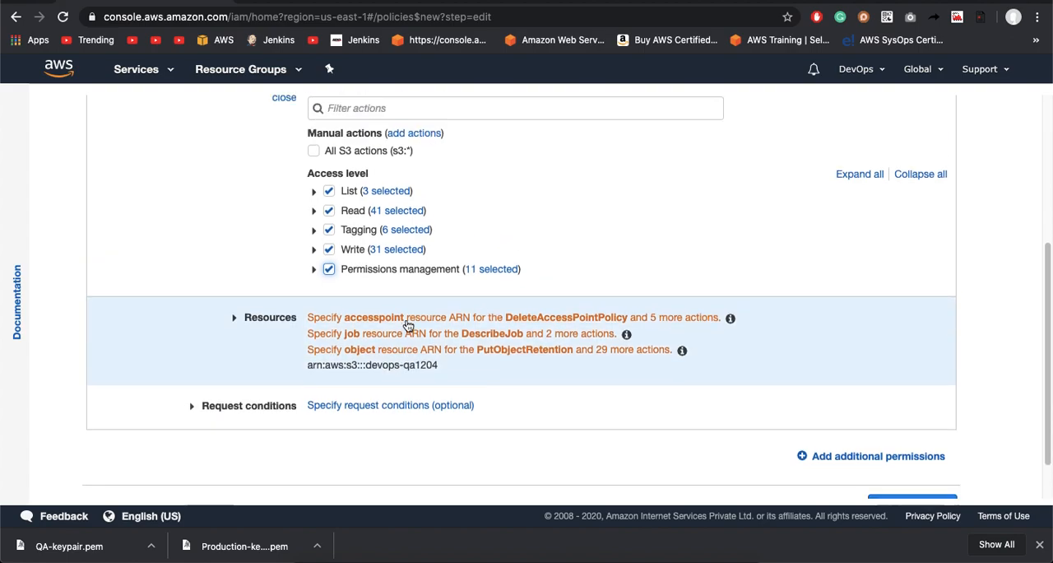
left_click(329, 230)
left_click(328, 211)
left_click(330, 250)
left_click(330, 270)
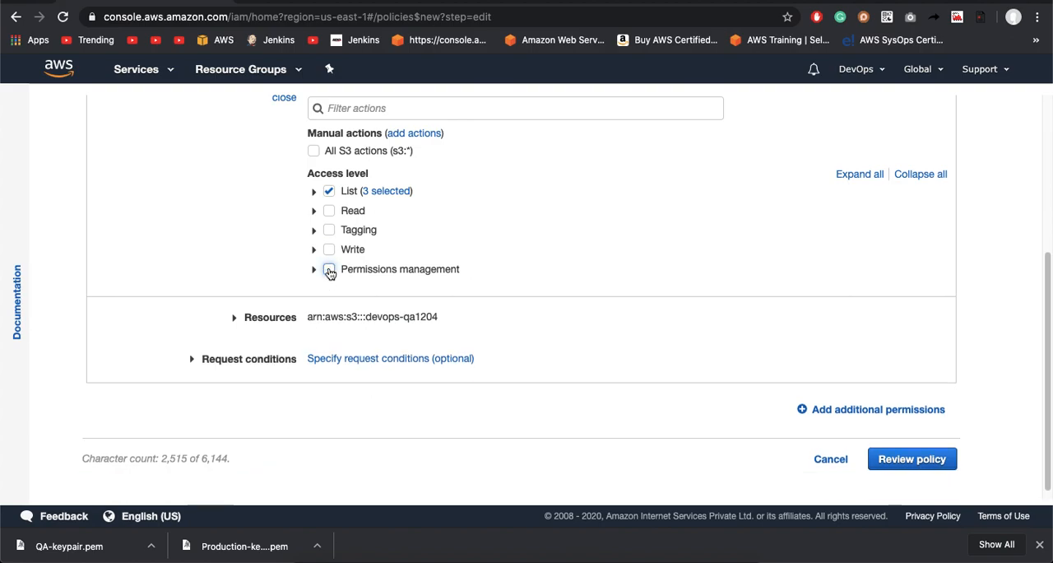
left_click(349, 324)
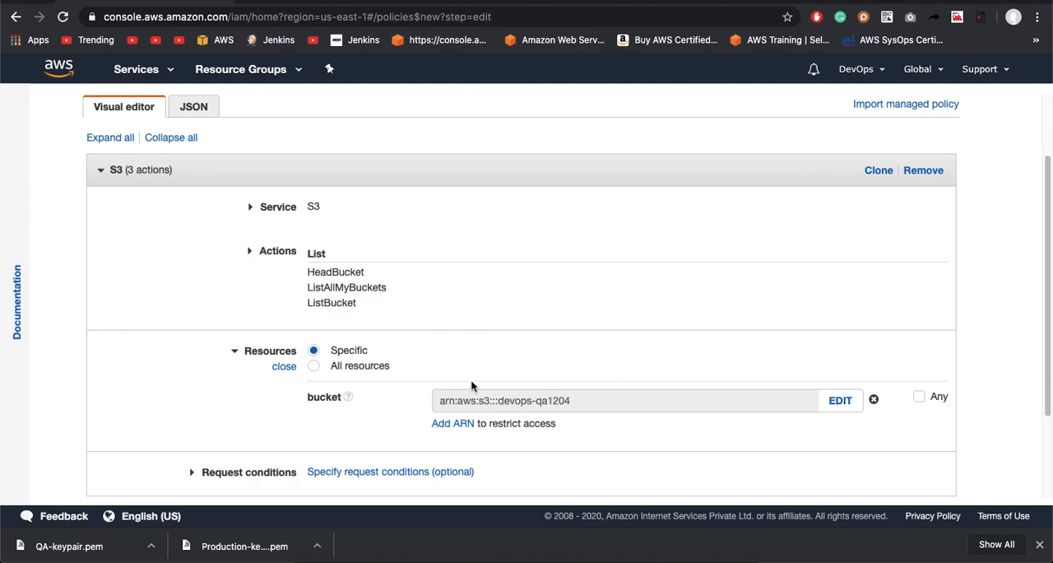
scroll(490, 386, "down", 3)
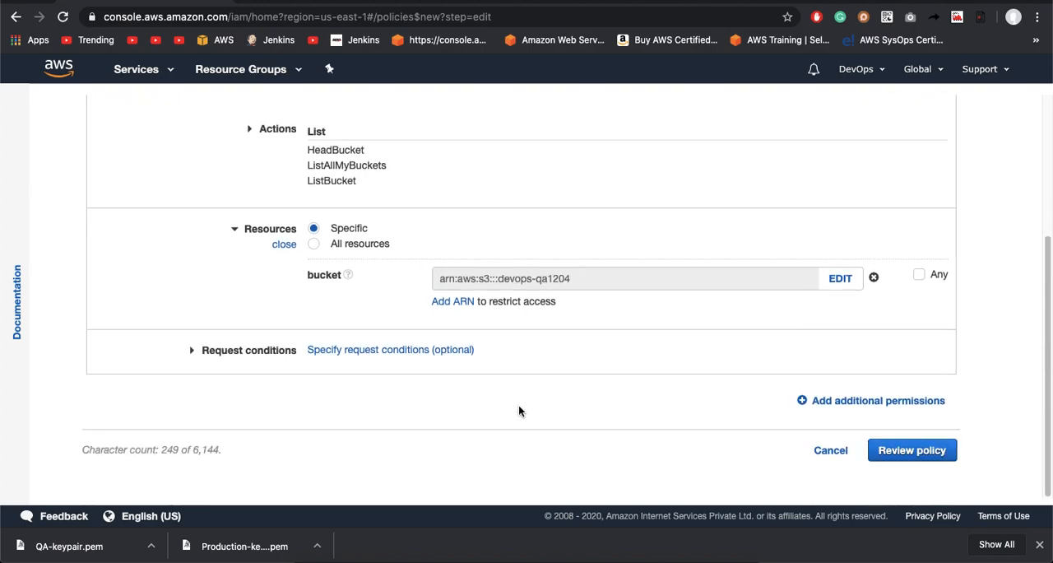
Step: Proceed to the policy review and name the policy s3devopsqa1204
left_click(913, 448)
left_click(335, 209)
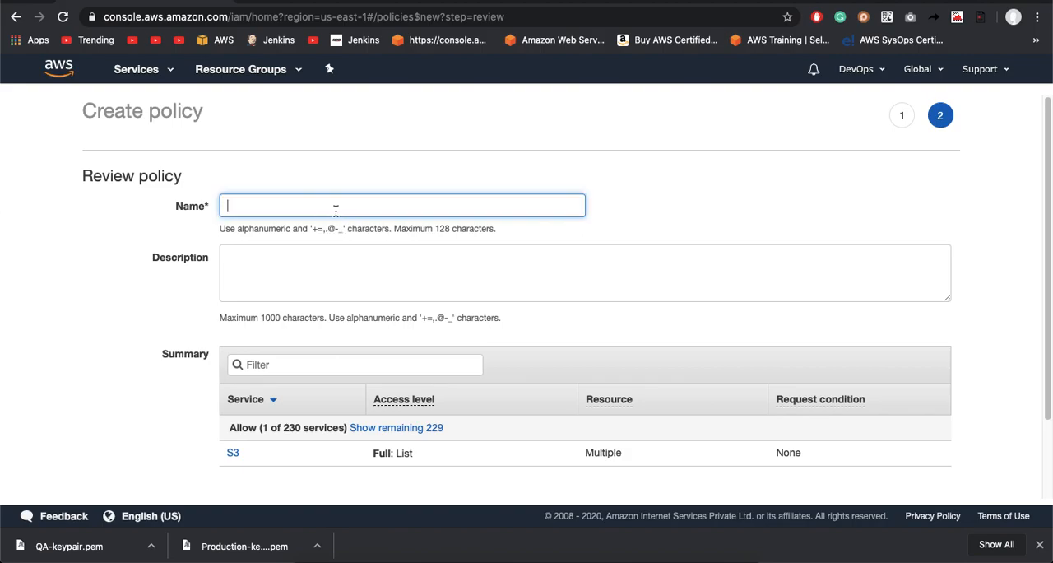
type("s3")
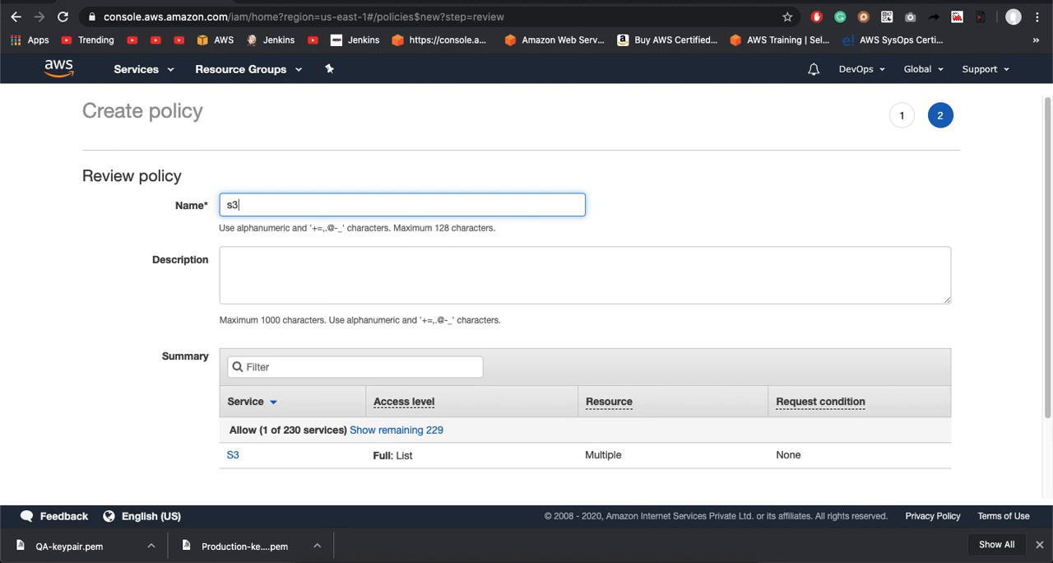
type("devops1qa1204")
left_click(436, 191)
Step: Copy the policy name s3devopsqa1204 into the description and create the policy
left_click(379, 259)
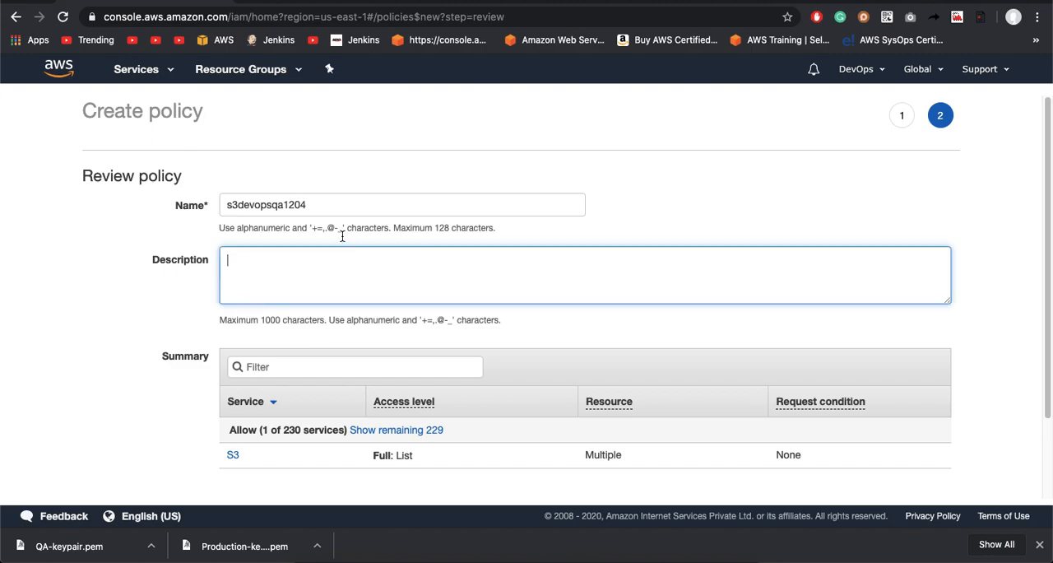
double_click(335, 210)
key("ctrl+c")
left_click(307, 262)
key("ctrl+v")
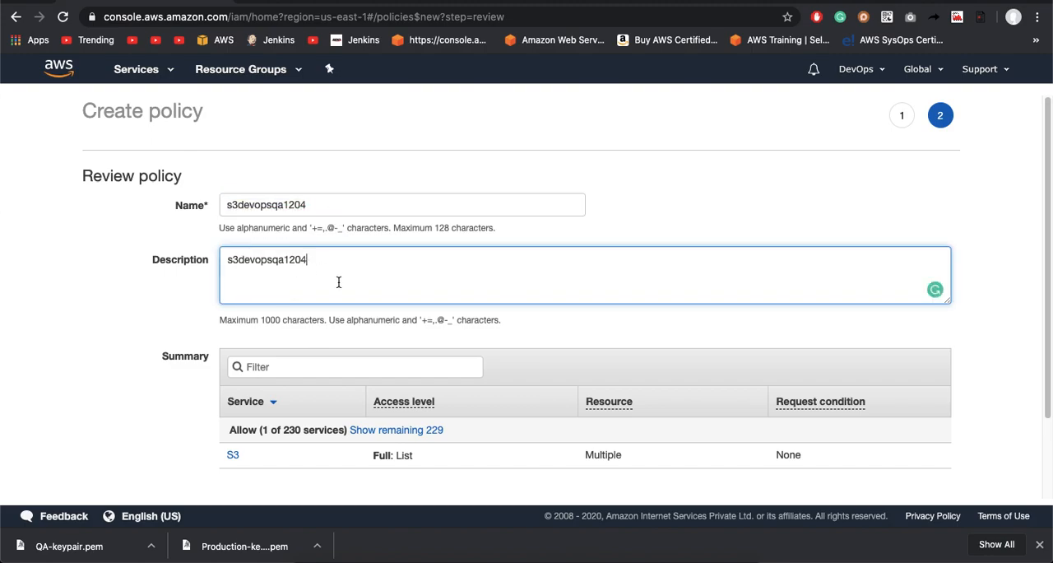
scroll(320, 271, "down", 2)
left_click(911, 450)
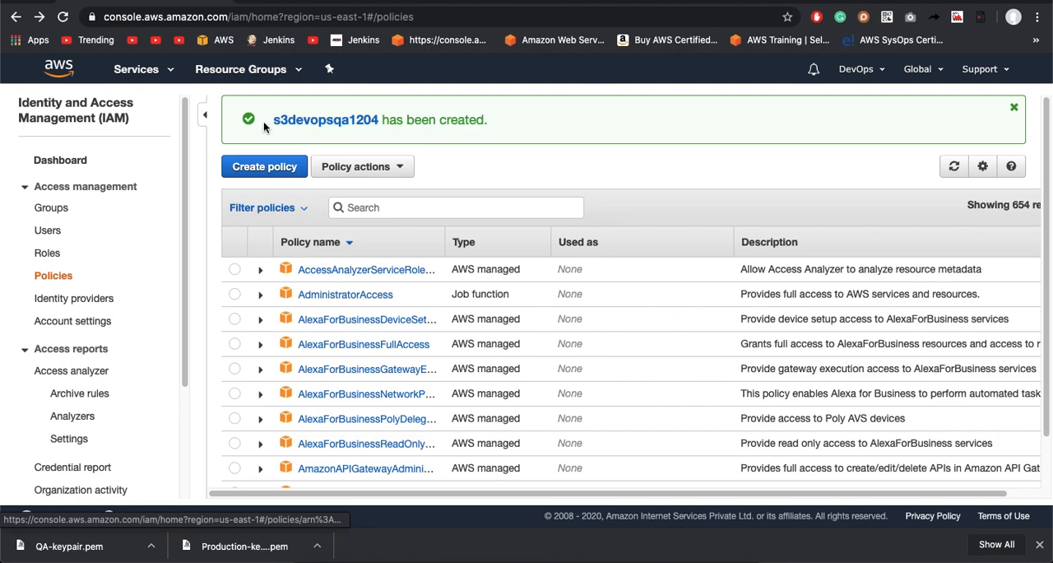
Step: Search the policy list for the new policy by its copied name, s3devopsqa1204
left_click_drag(269, 117, 376, 124)
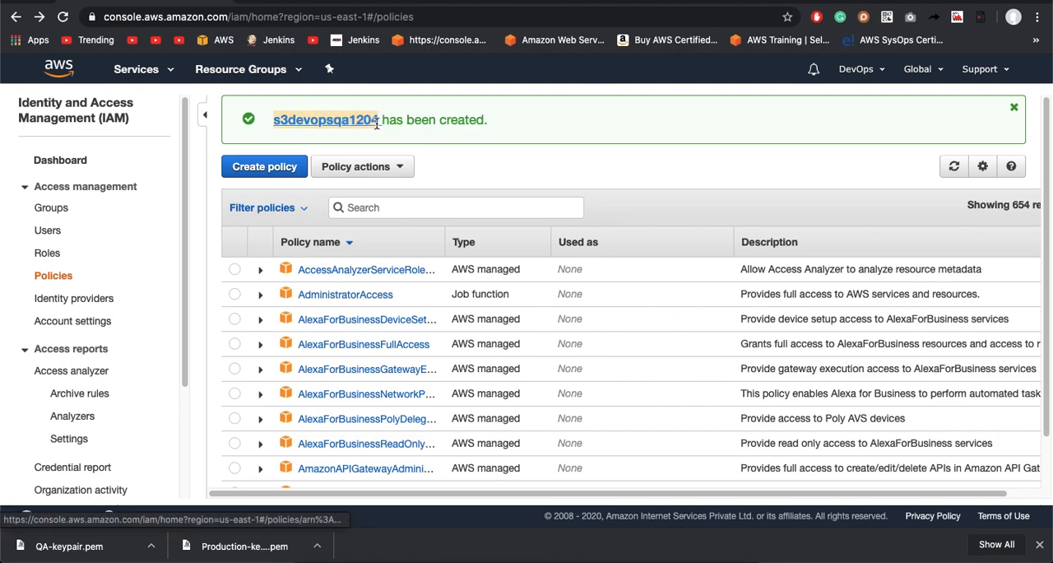
key("ctrl+c")
left_click(419, 209)
key("ctrl+v")
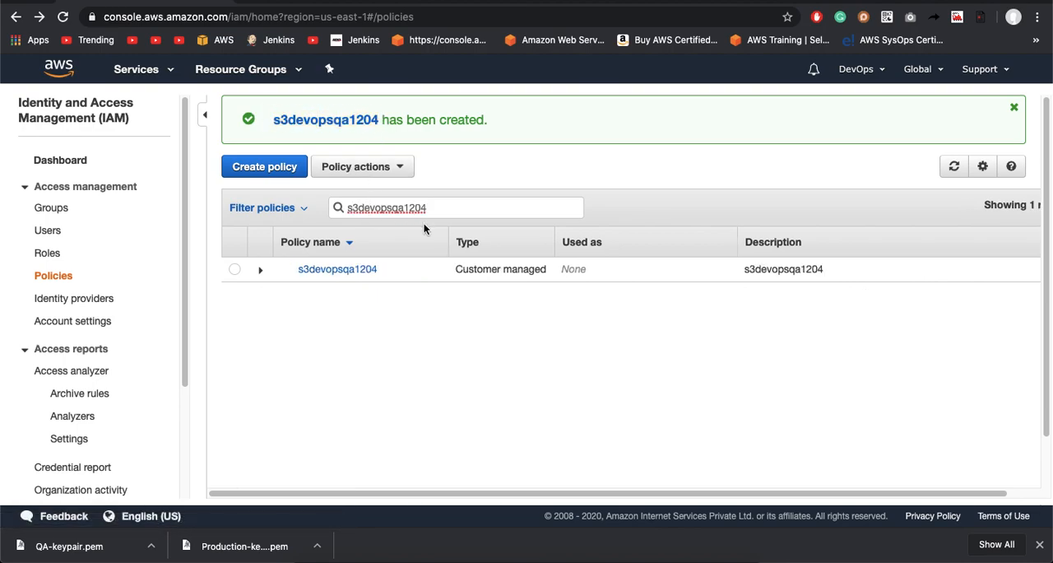
Step: Start creating another policy and switch its definition to the JSON editor
left_click(265, 166)
scroll(395, 327, "down", 2)
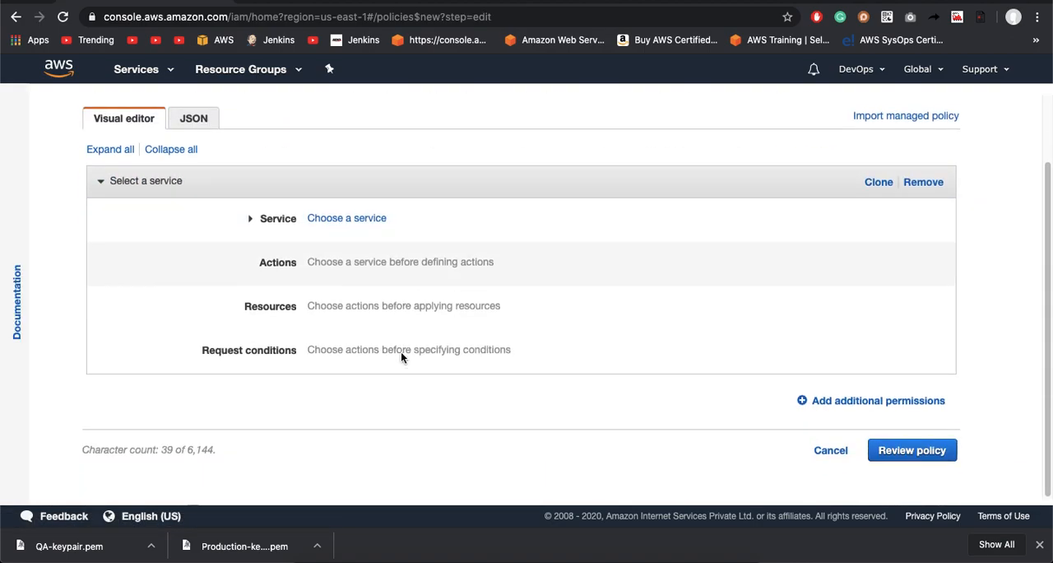
left_click(188, 122)
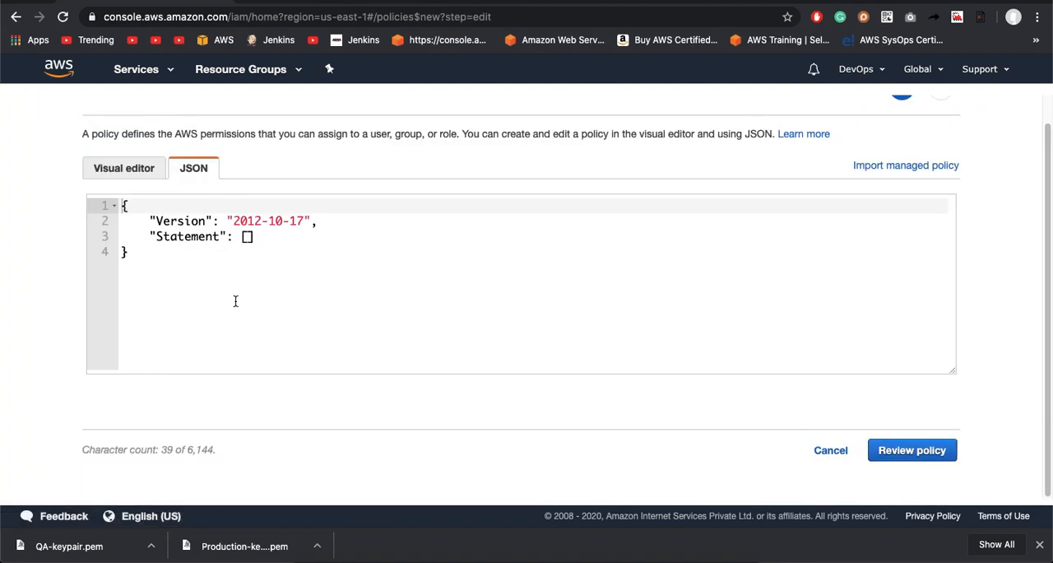
Step: Compare the blank policy in the visual editor with its JSON definition
left_click(245, 237)
left_click(139, 168)
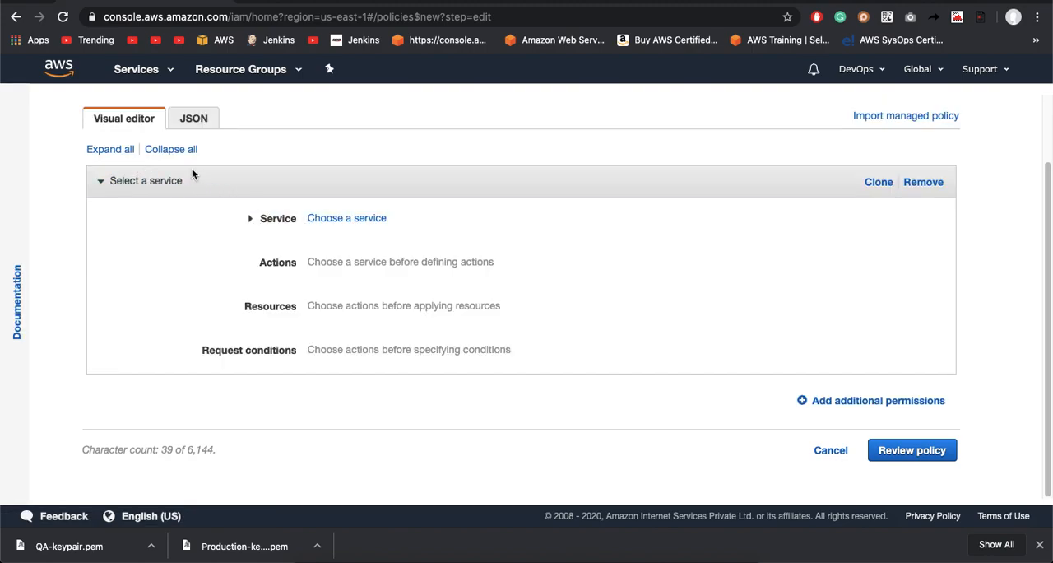
scroll(211, 188, "up", 2)
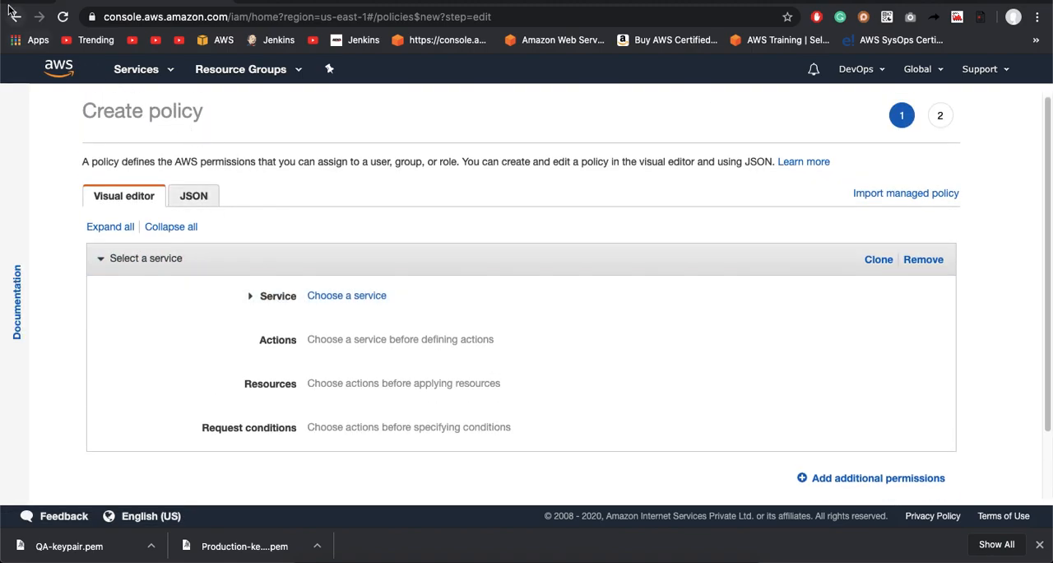
left_click(194, 196)
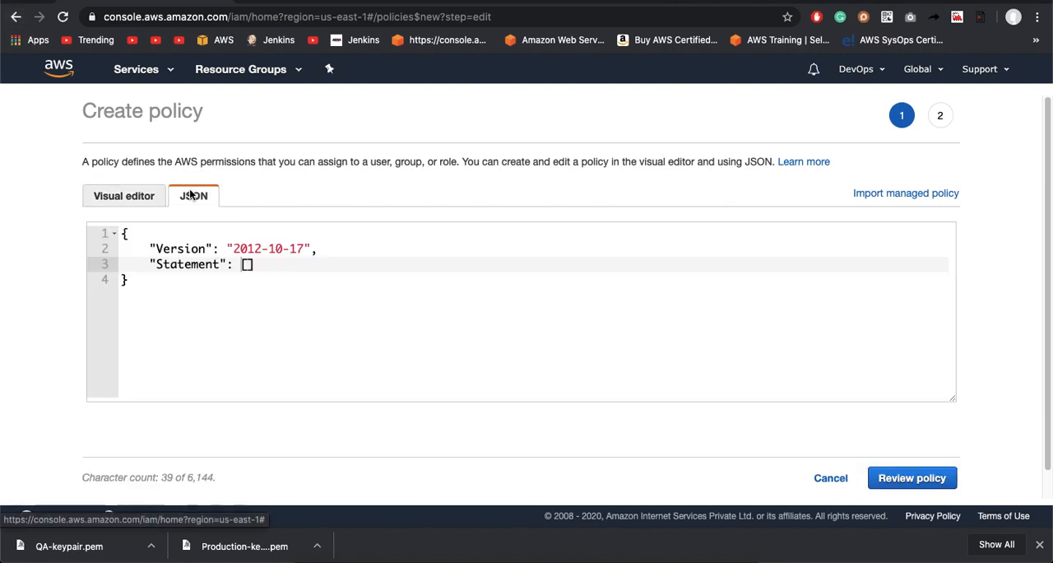
type("asd a sd asd as d")
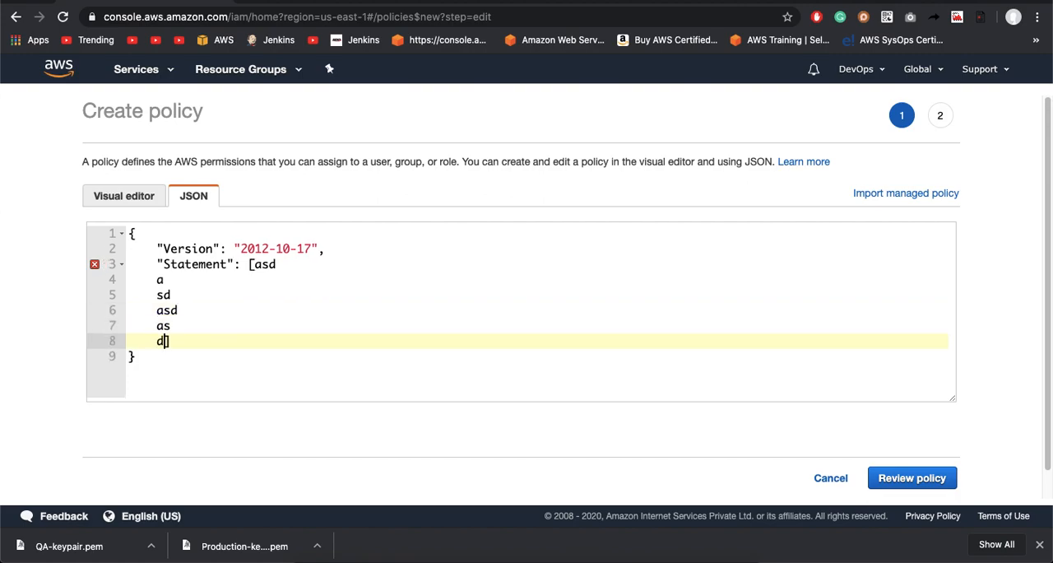
key("super+a")
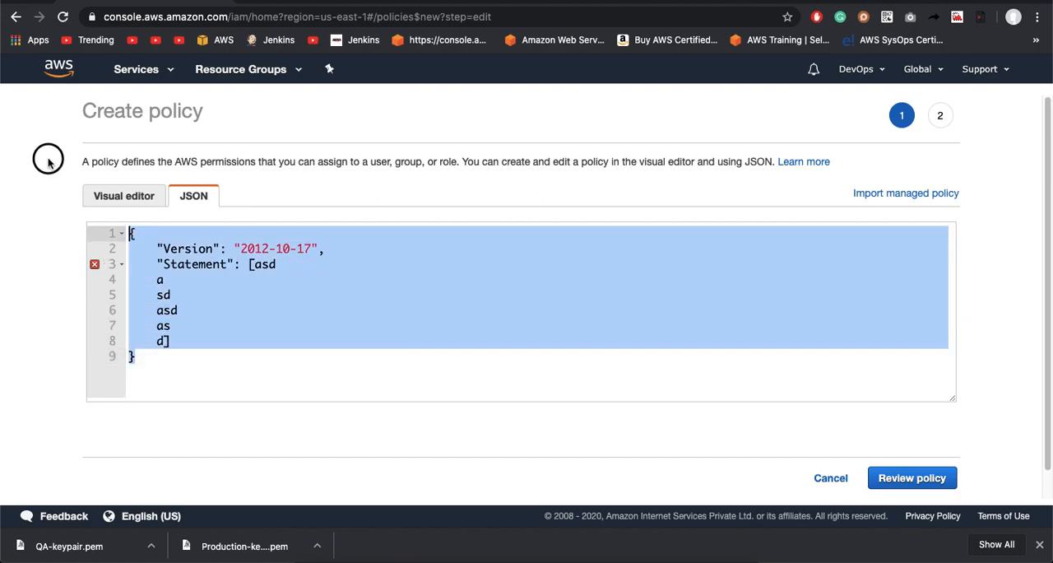
key("BackSpace")
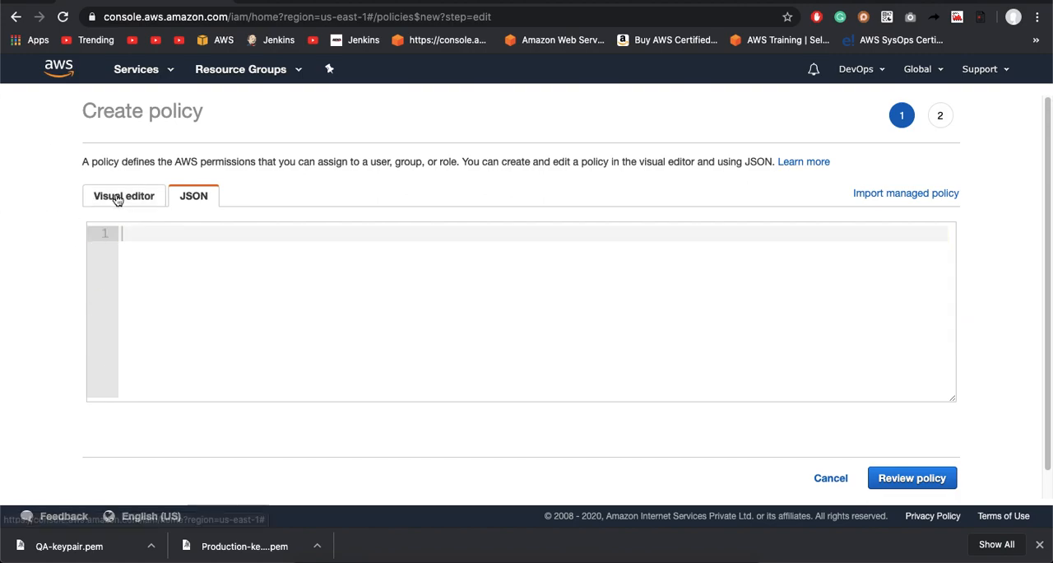
Step: Return to the visual editor and browse the services available for the new policy
left_click(118, 198)
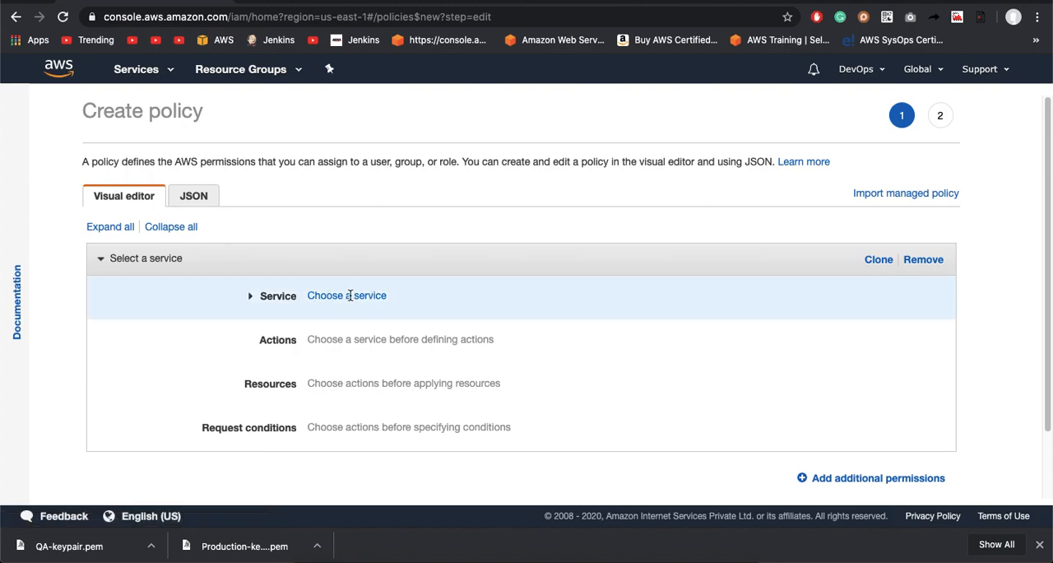
left_click(350, 295)
scroll(493, 395, "down", 10)
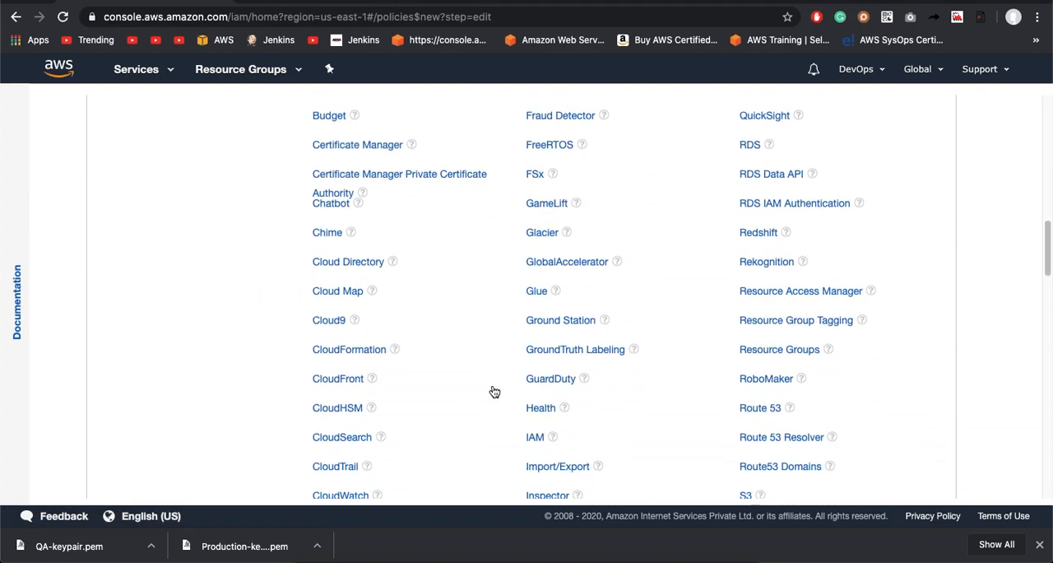
scroll(165, 333, "up", 10)
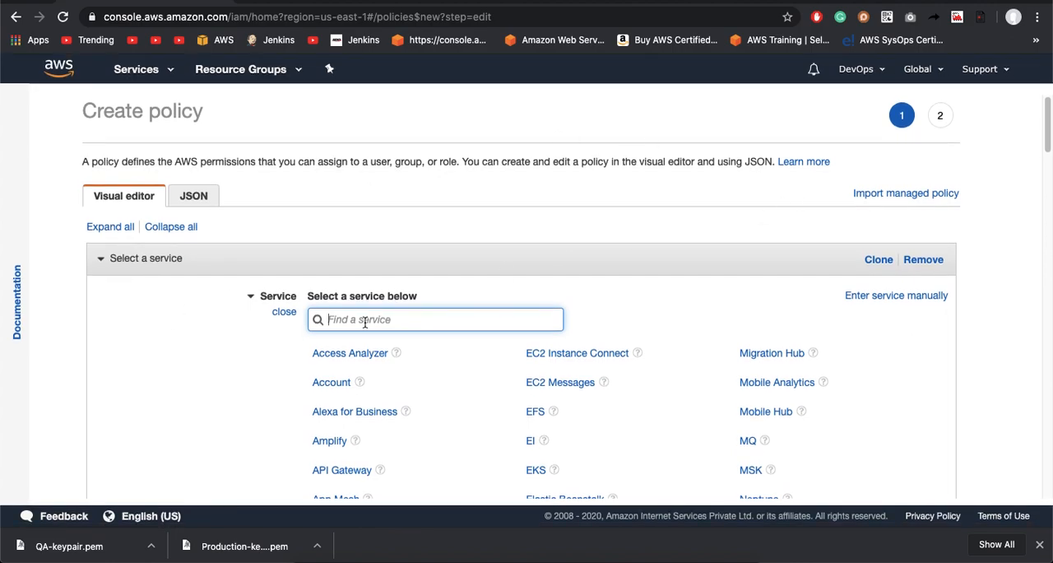
left_click(583, 221)
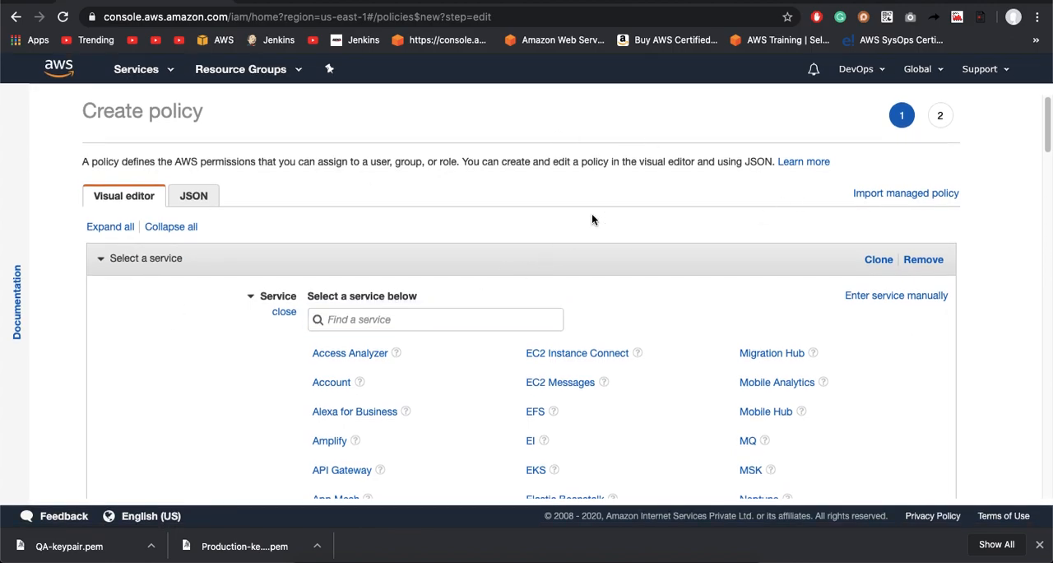